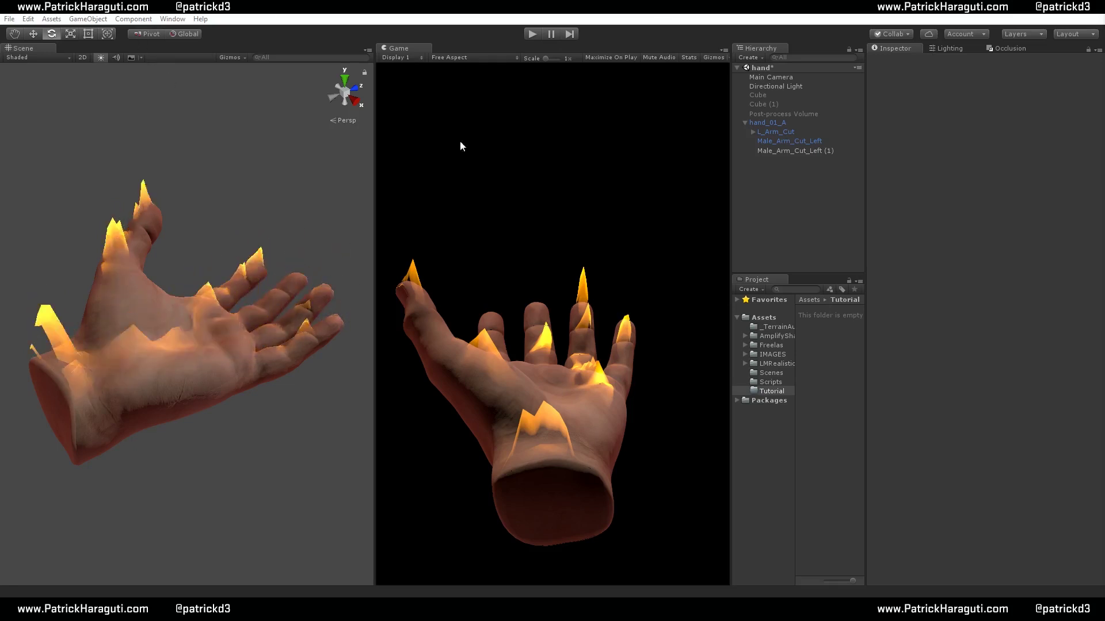
Rotate the hand_01_A object freely to about X 11, Y 357, Z -408
click(758, 122)
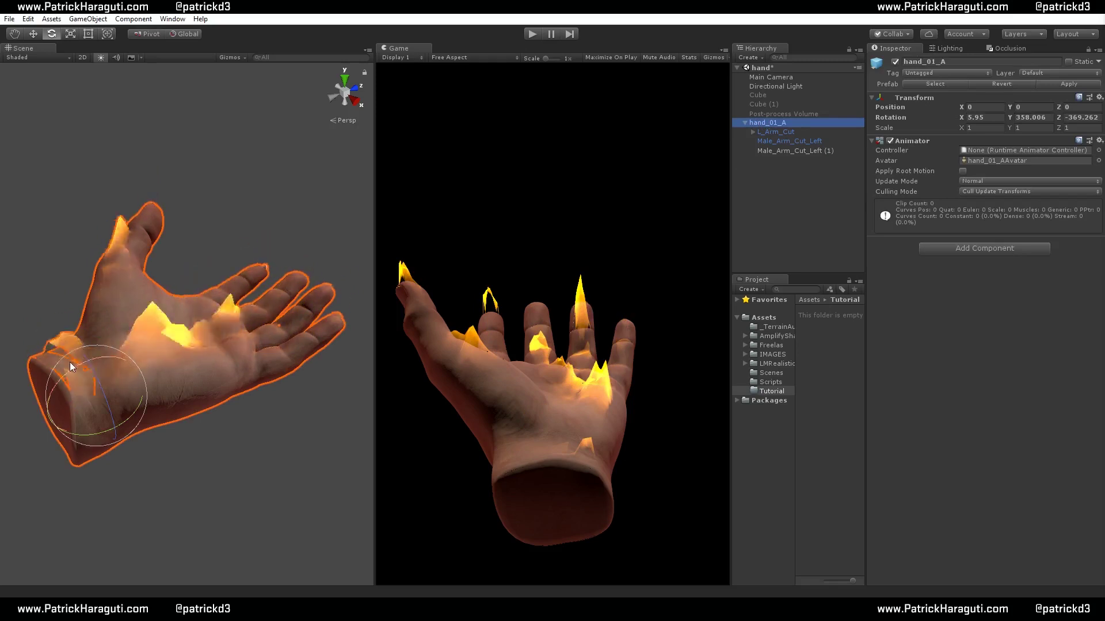
drag(106, 371, 170, 299)
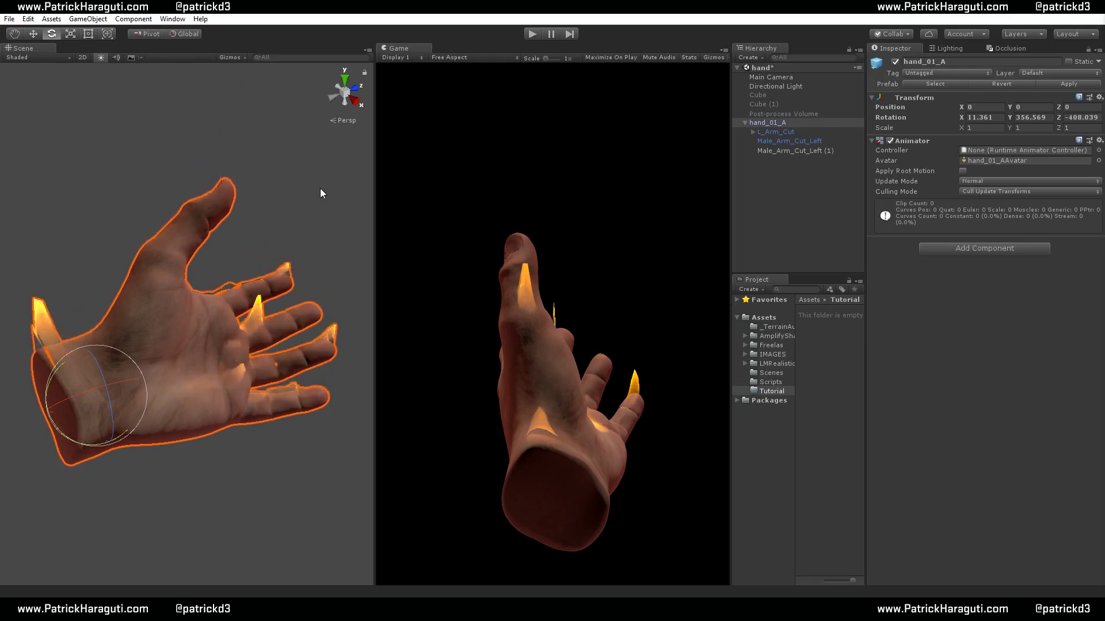
Turn the Scene view's Animated Materials display off and back on
click(140, 58)
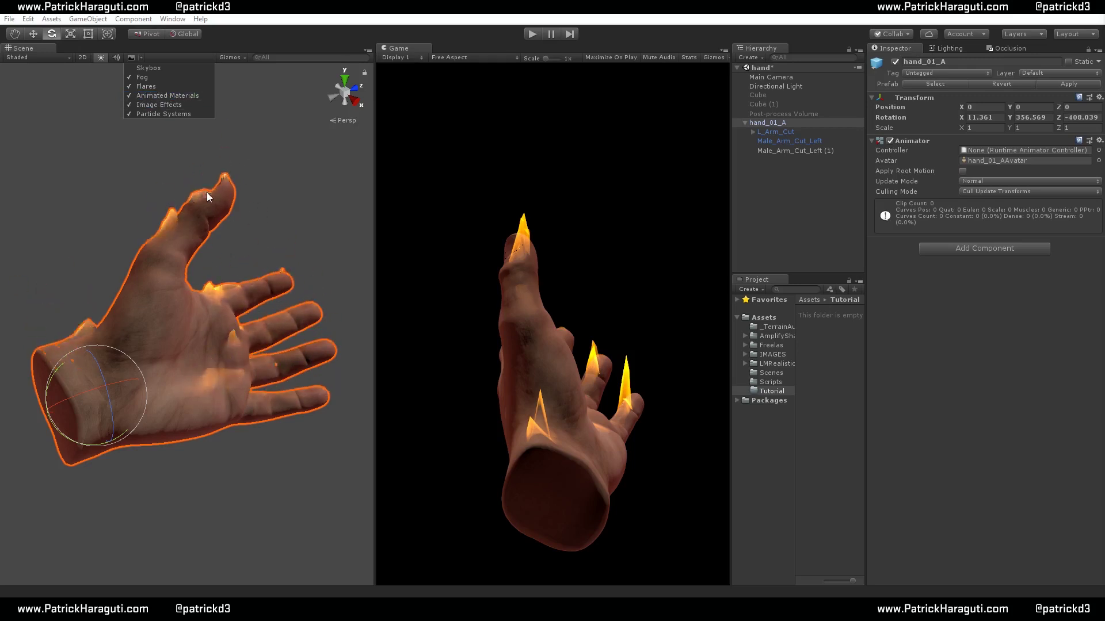
click(174, 97)
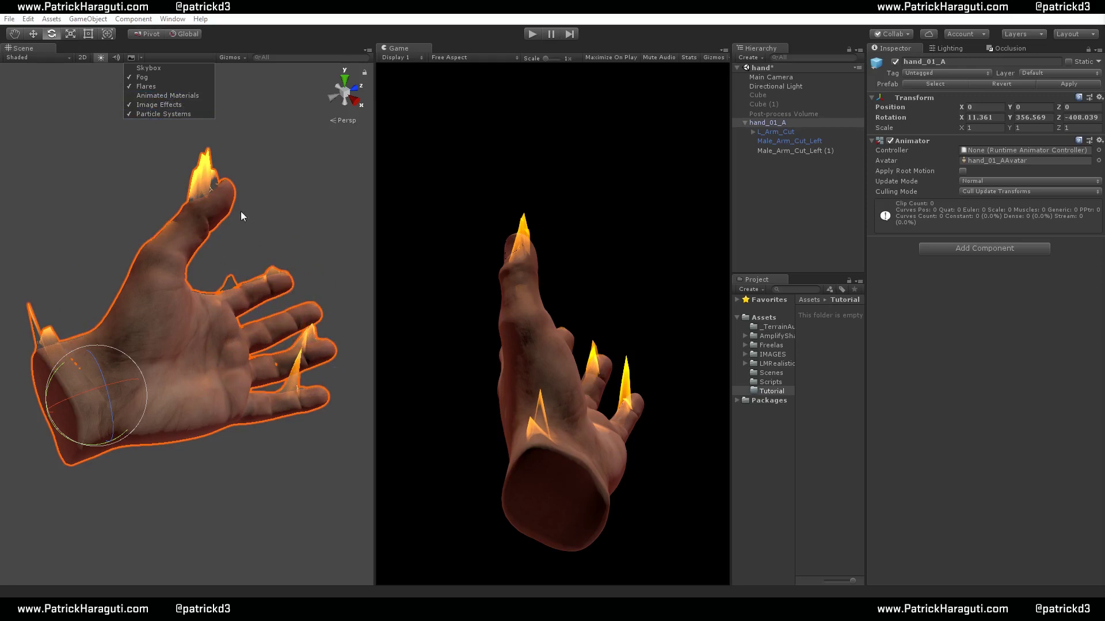
click(188, 95)
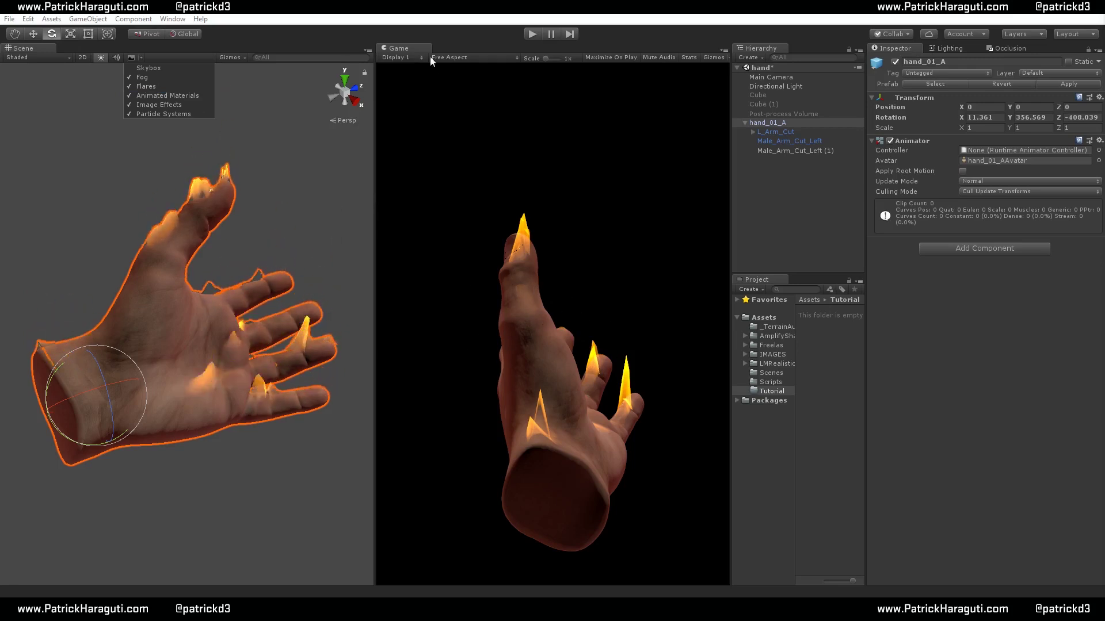
Dock the Game view as a tab beside the Scene view, return to the Scene view and widen it
click(398, 50)
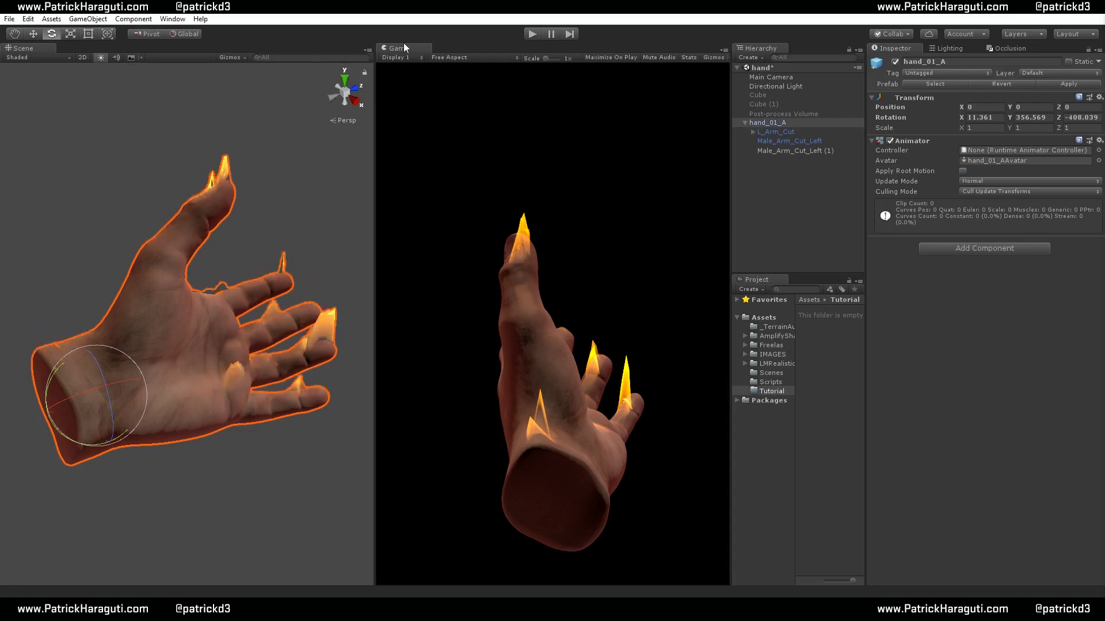
drag(346, 52, 292, 53)
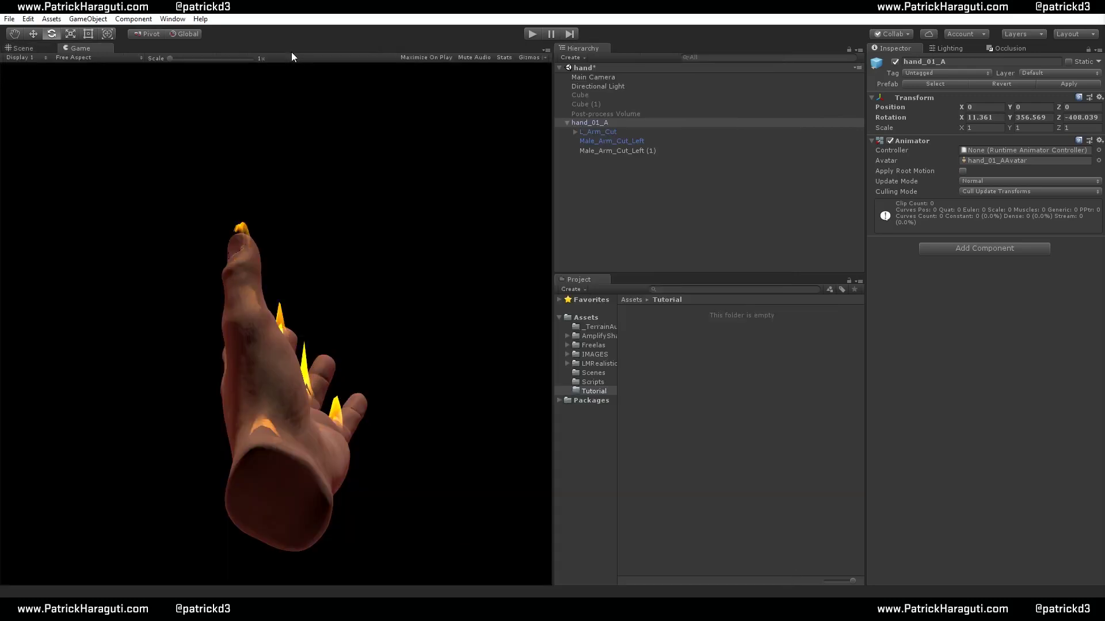
click(24, 50)
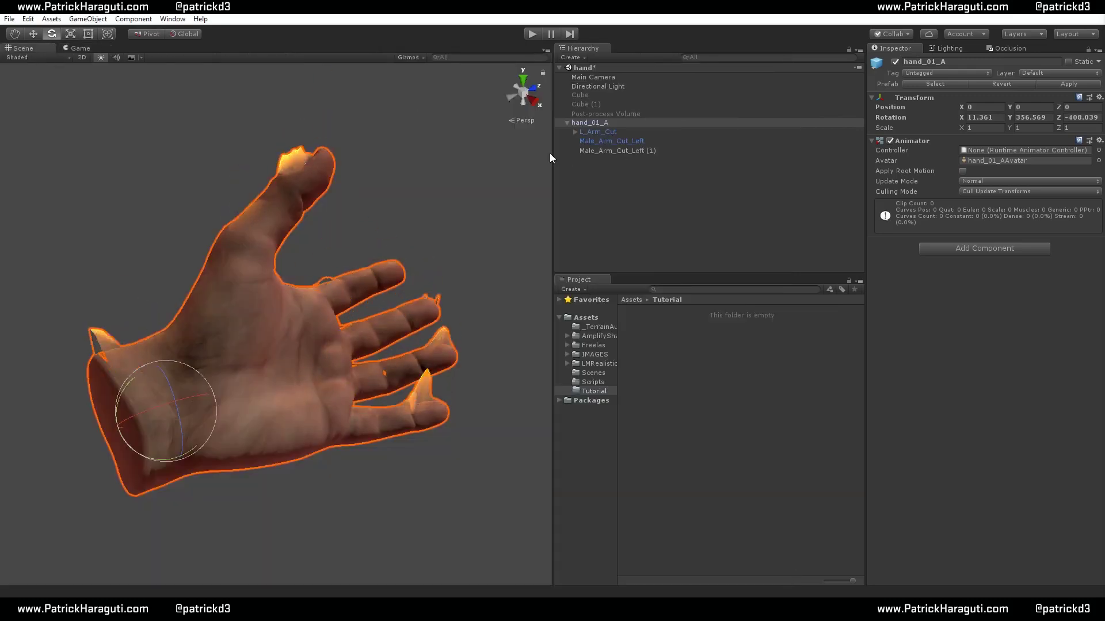
click(610, 150)
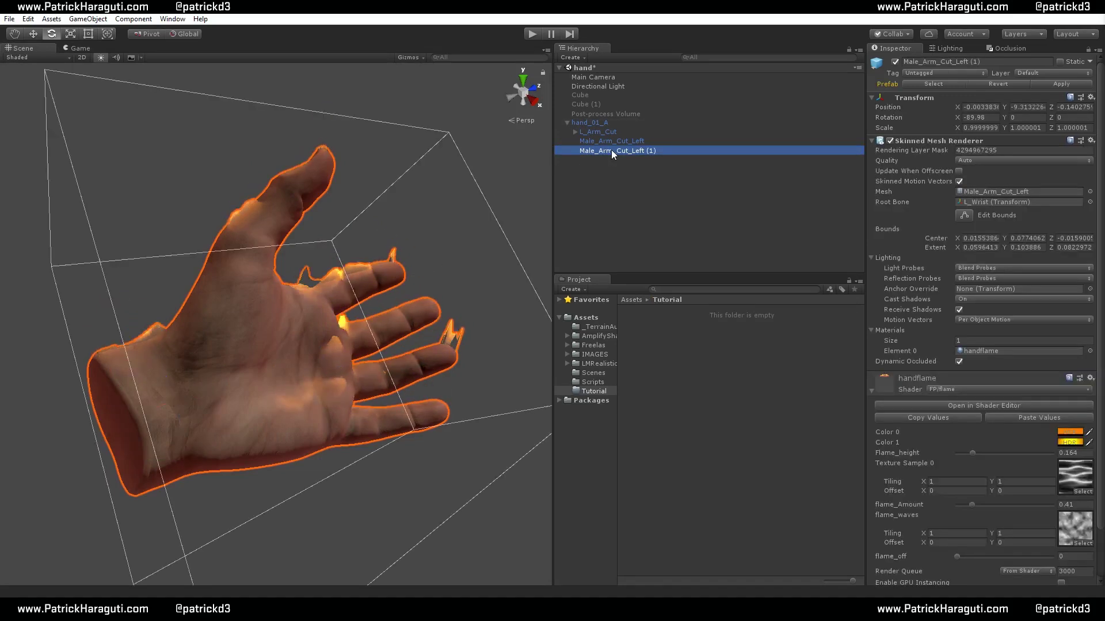
click(597, 168)
drag(551, 183, 769, 187)
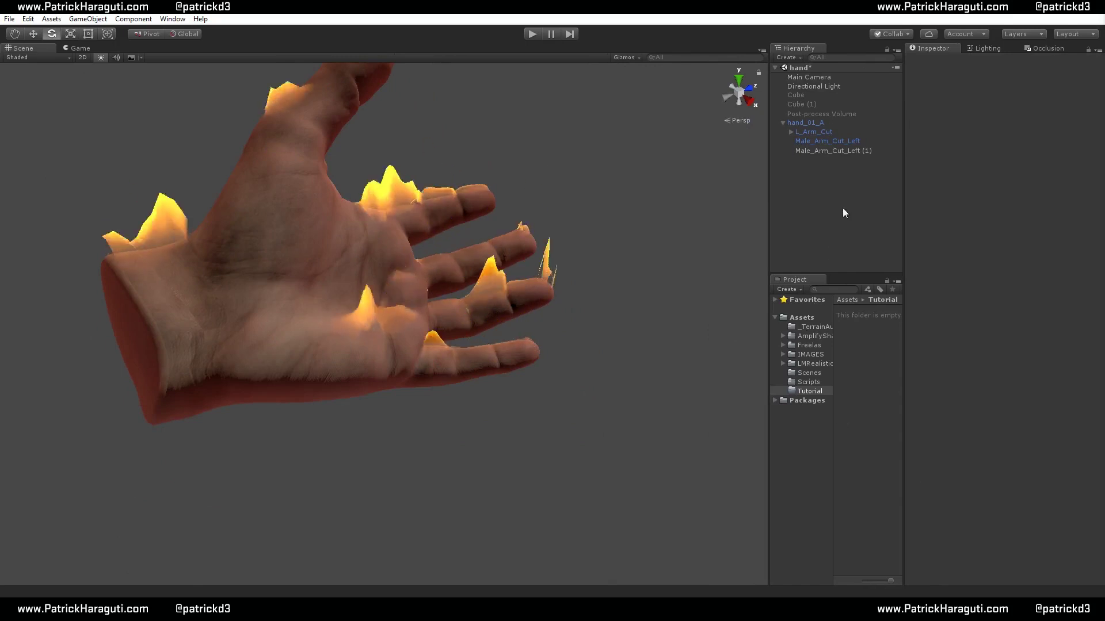
Inspect the materials and shaders assigned to Male_Arm_Cut_Left and its duplicate Male_Arm_Cut_Left (1)
click(833, 144)
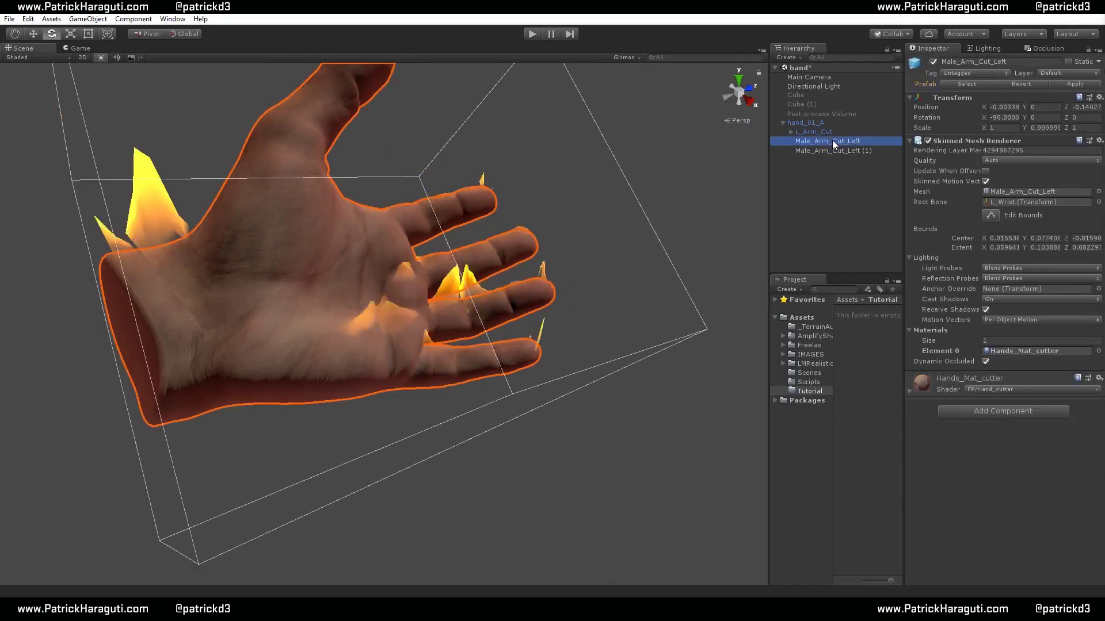
click(827, 151)
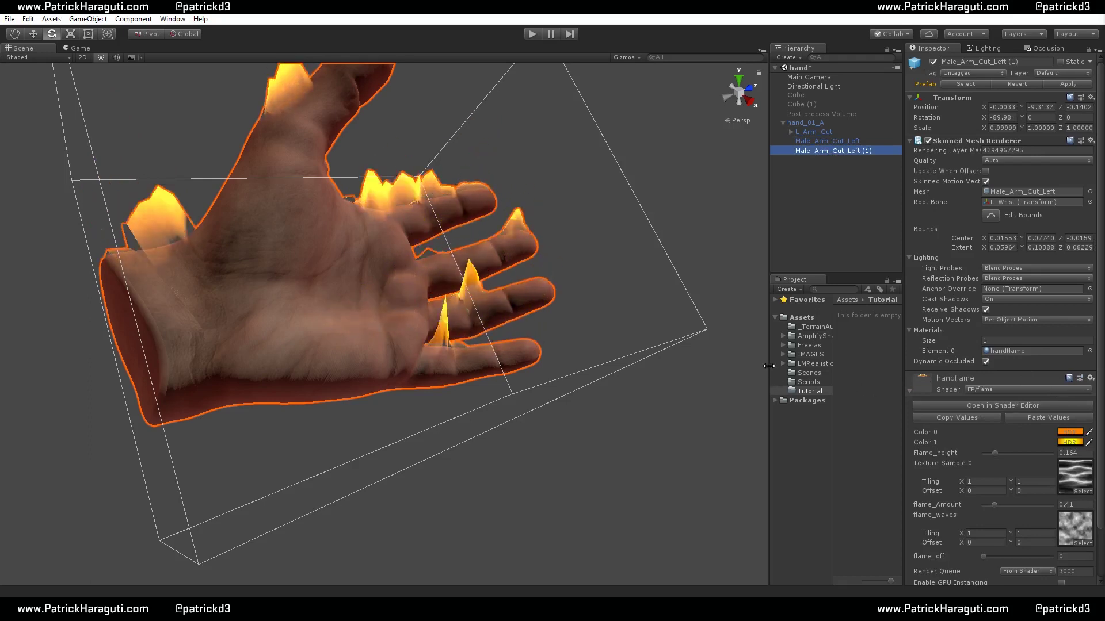
Widen the Project area and create a new Amplify surface shader in the Tutorial folder
drag(765, 357, 717, 351)
right_click(835, 328)
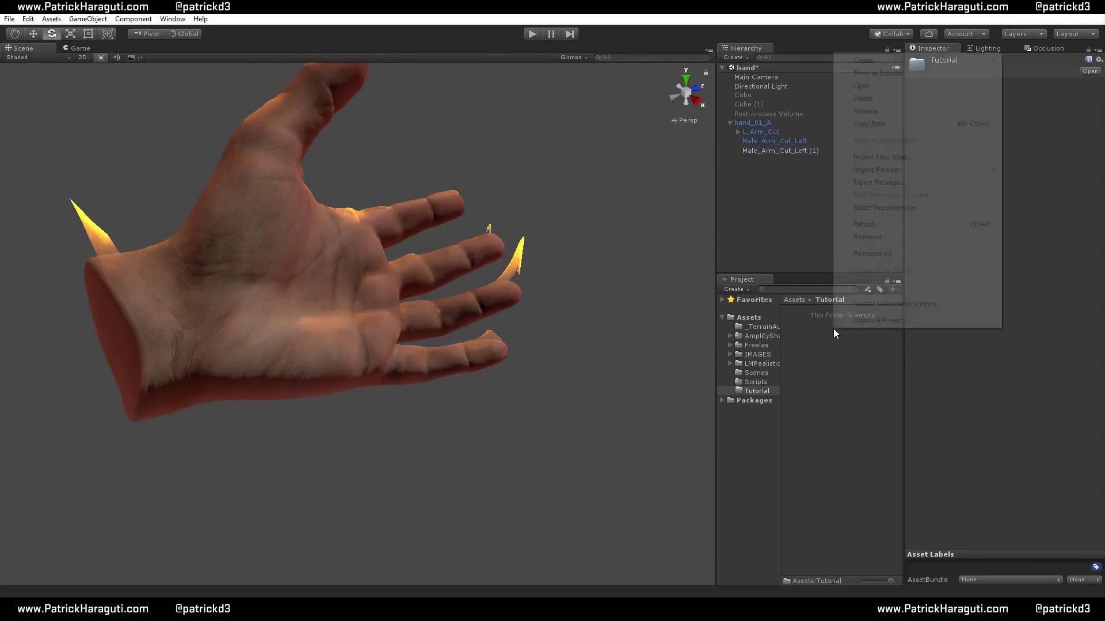
mouse_move(958, 63)
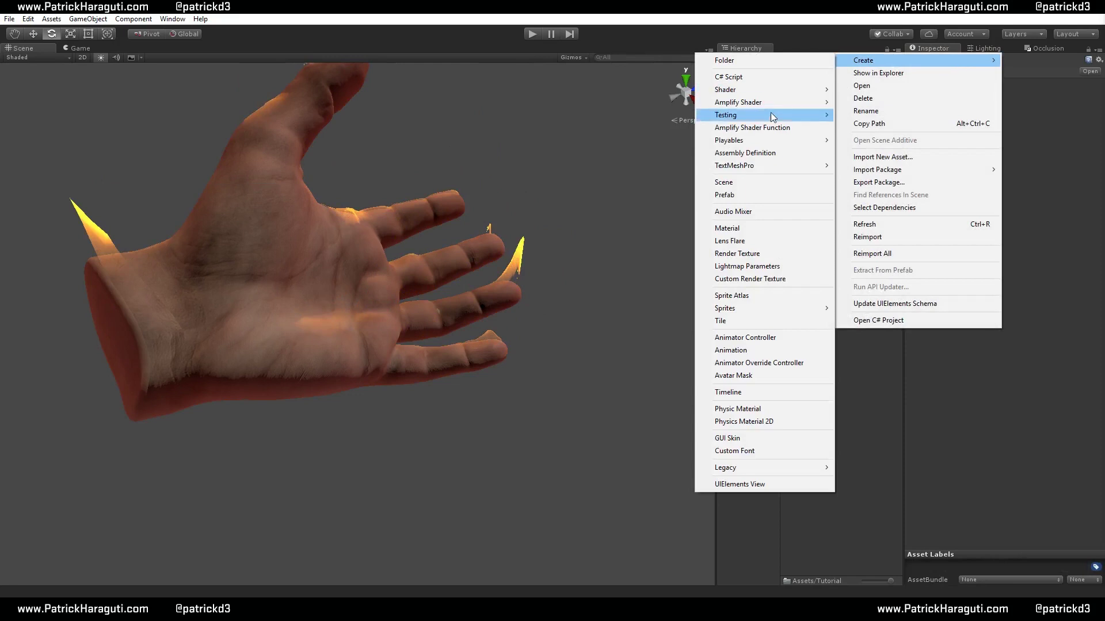
mouse_move(789, 106)
click(888, 103)
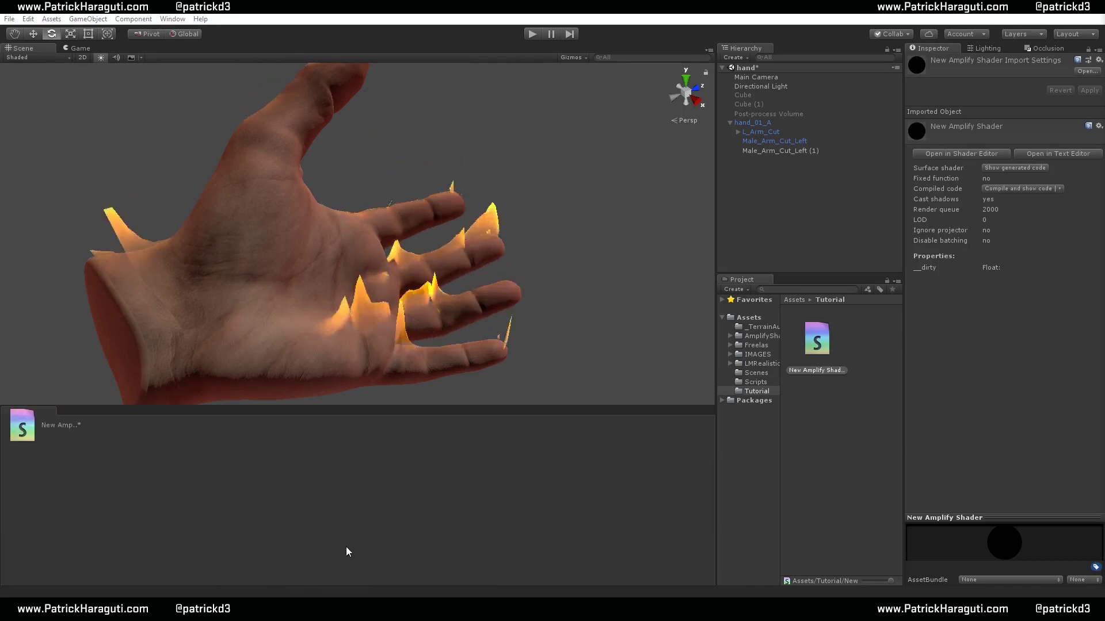
Dock the Amplify shader editor beneath the Scene and Project views and enlarge its height
drag(851, 578, 132, 576)
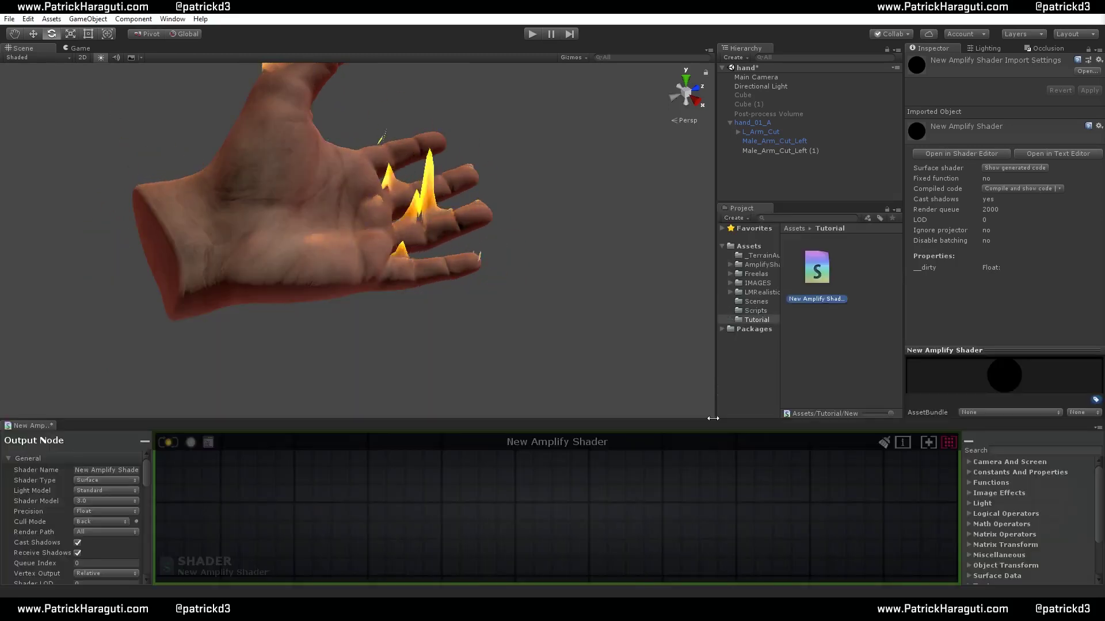
drag(713, 418, 713, 314)
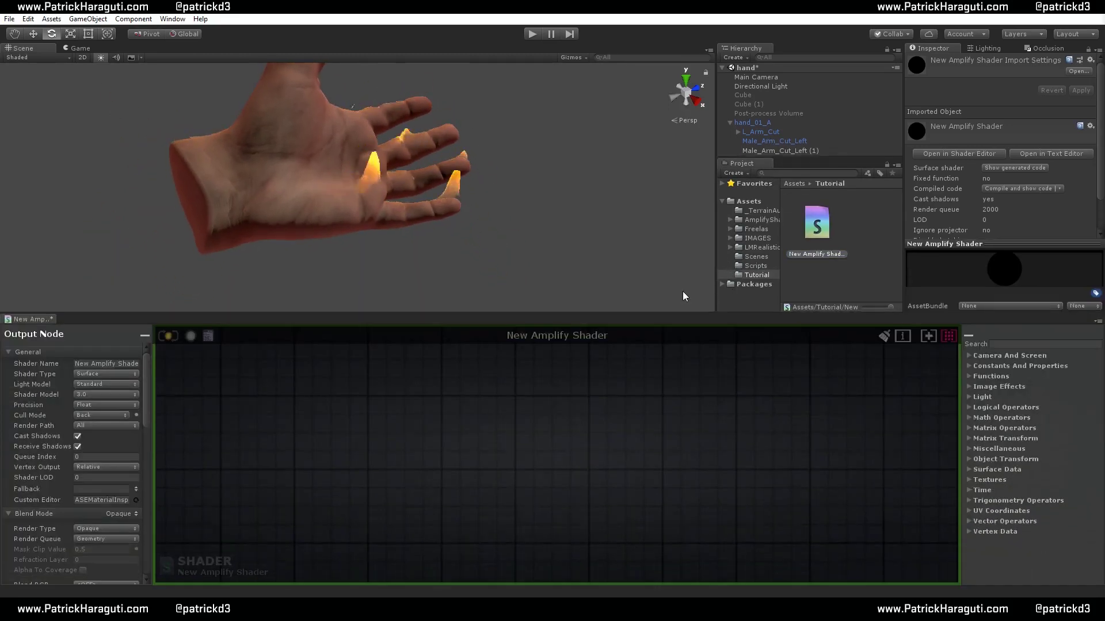
Rename the new Amplify shader asset as tutorial_Flame
click(827, 255)
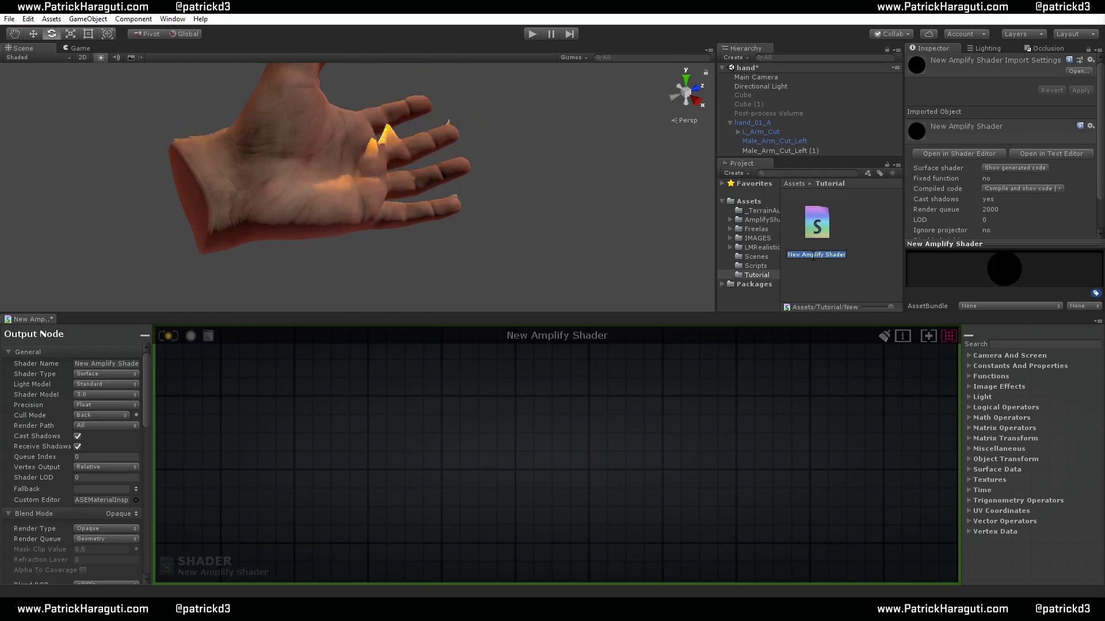
text(rial)
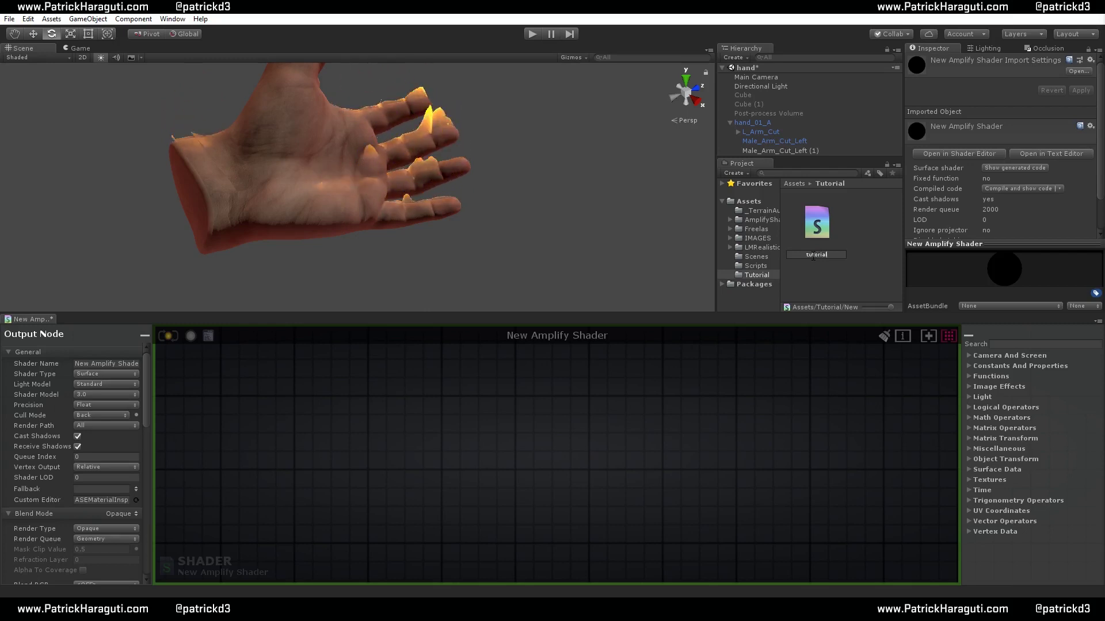
text(_Flame)
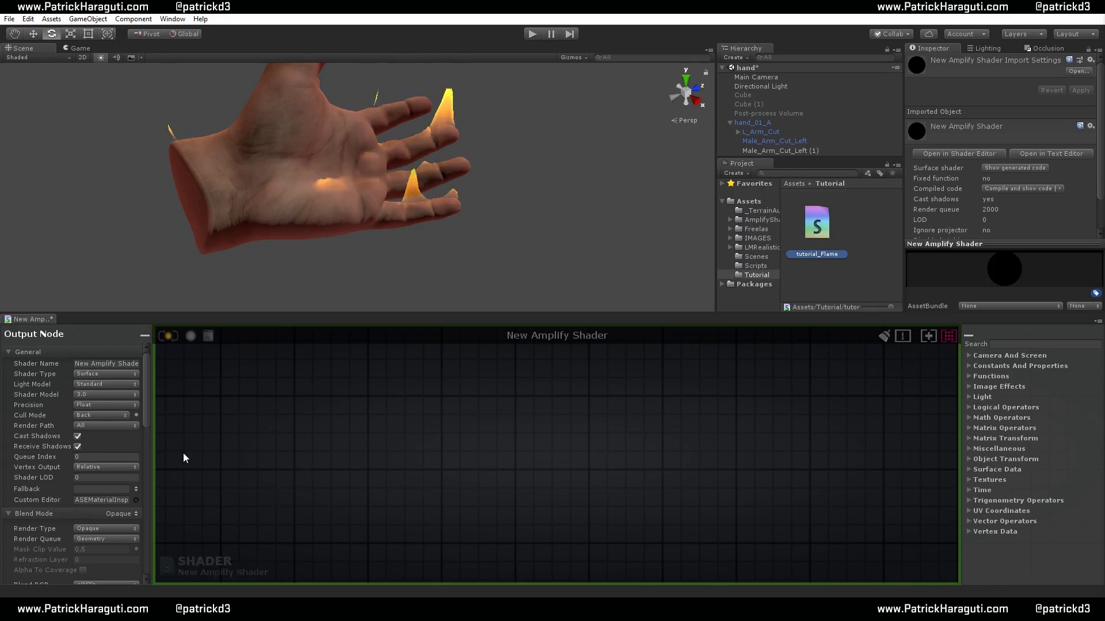
Set the shader name of the output node to tutorial/flame
click(107, 364)
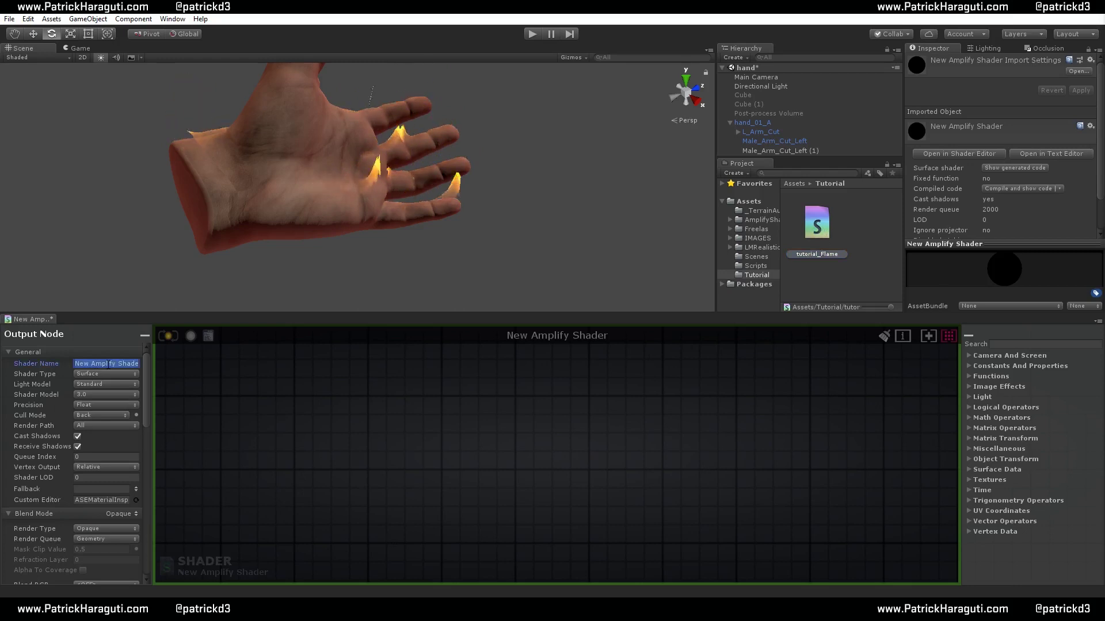
click(166, 387)
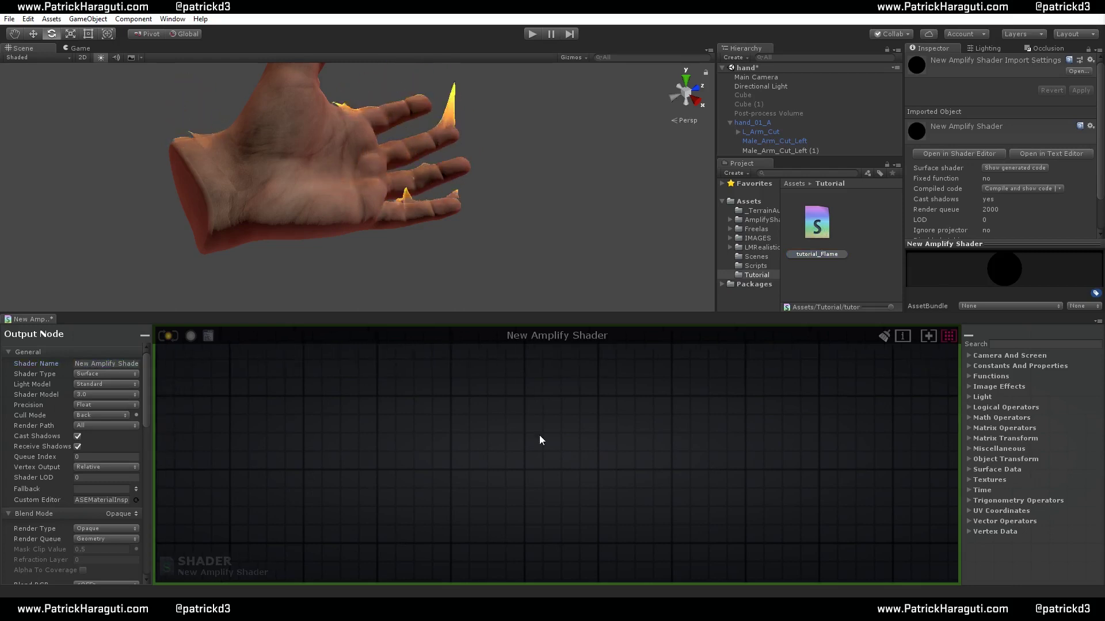
scroll(521, 412, down, 5)
scroll(614, 411, up, 5)
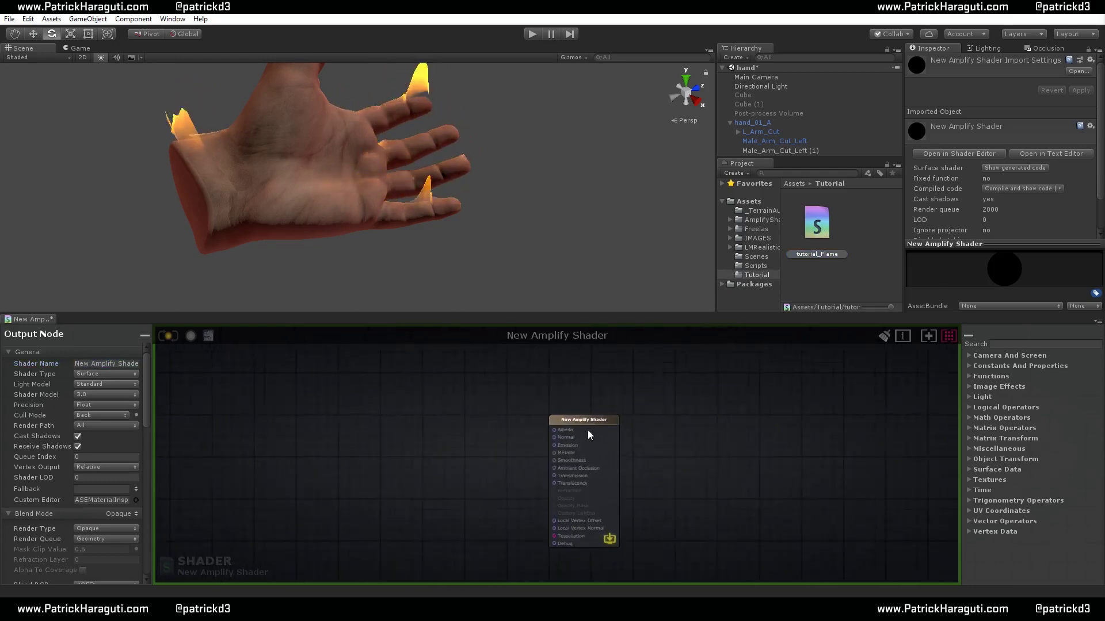
click(561, 416)
middle_drag(405, 423, 510, 404)
click(102, 363)
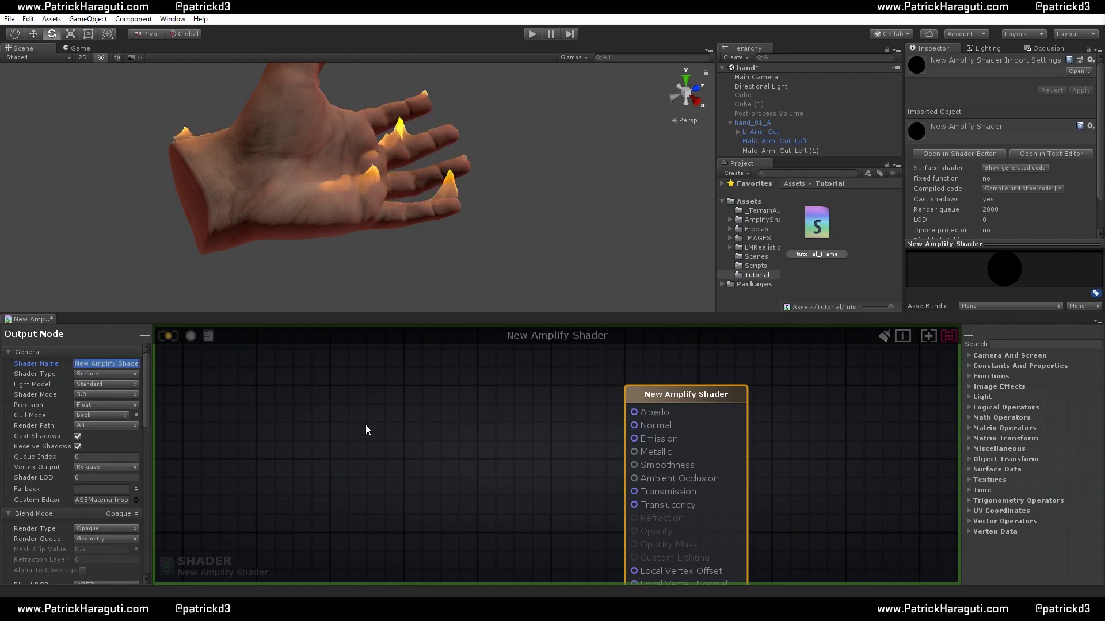
text(tutoria)
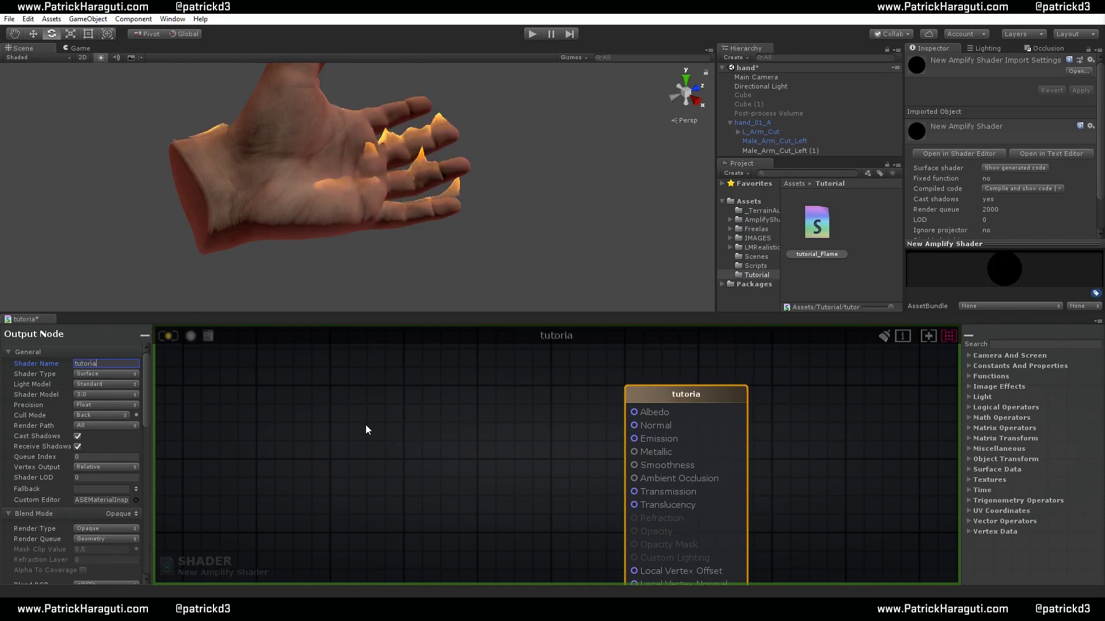
text(l/)
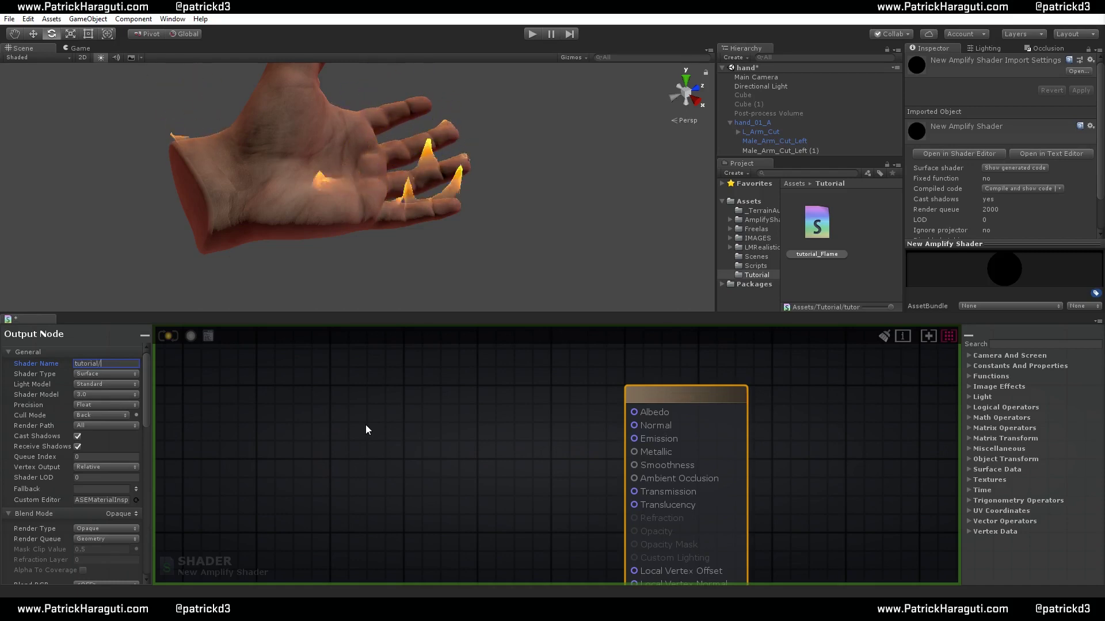
text(flame)
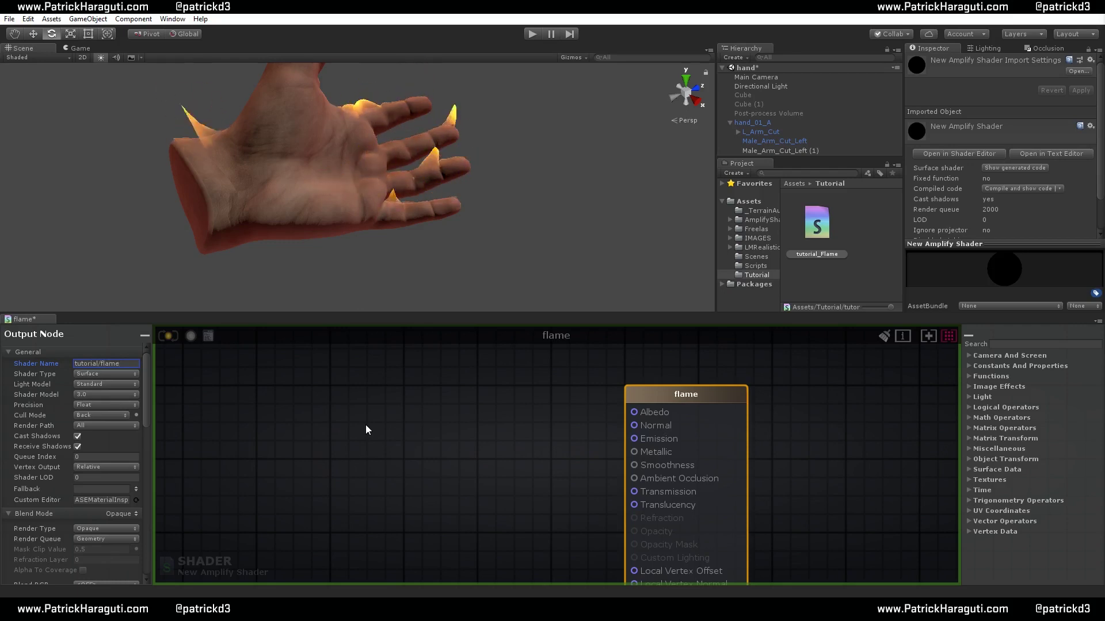
Set the shader's Render Type and Render Queue to Transparent, and compile the shader
scroll(116, 475, down, 3)
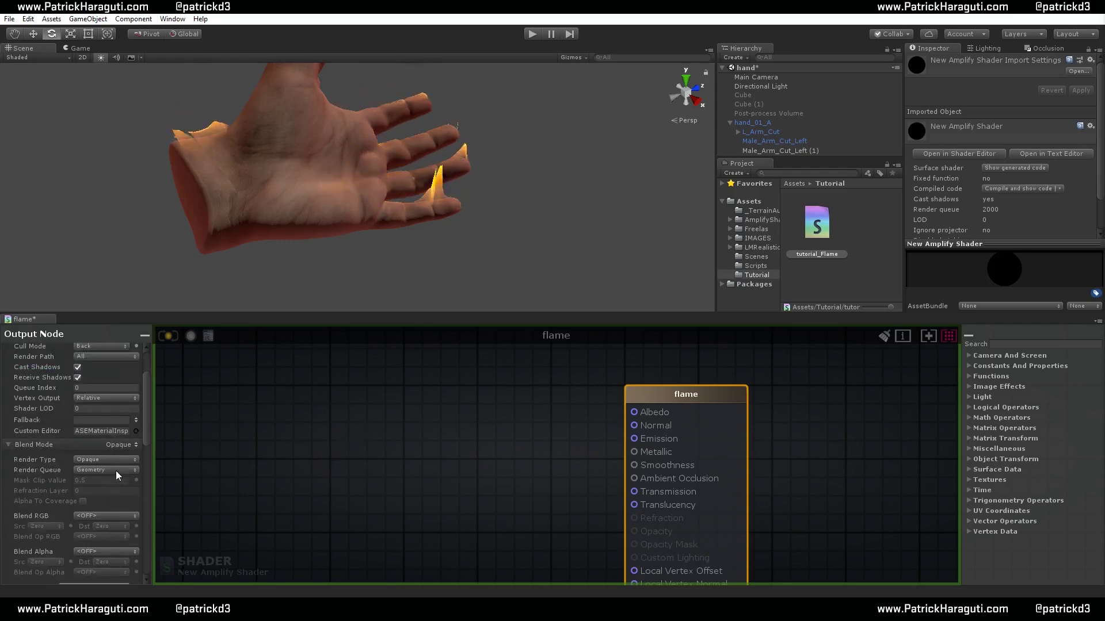
scroll(131, 459, down, 3)
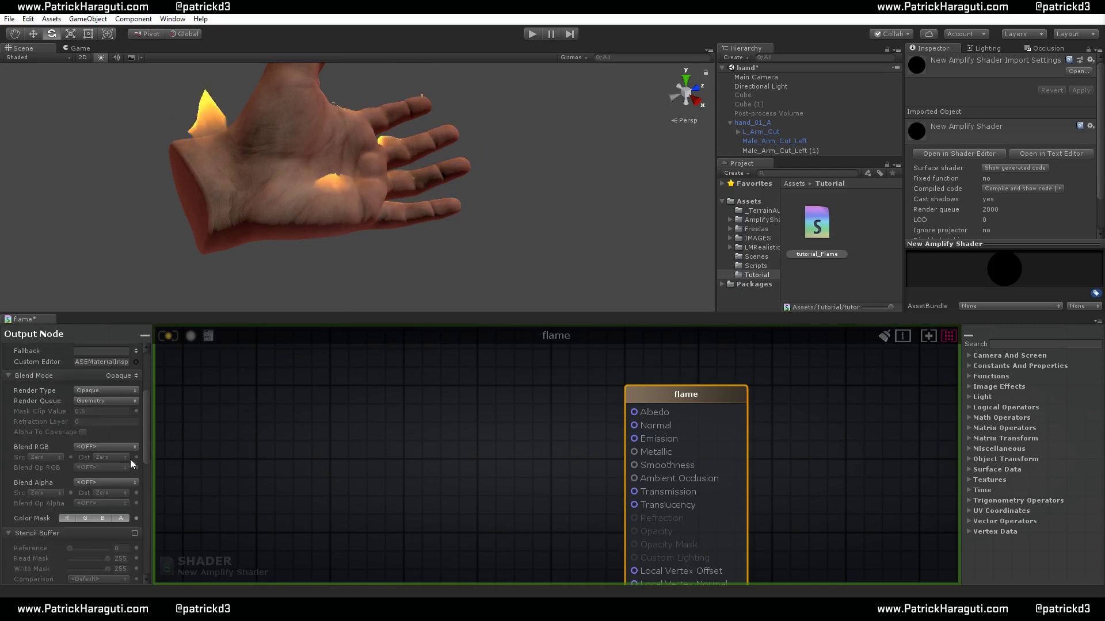
click(119, 391)
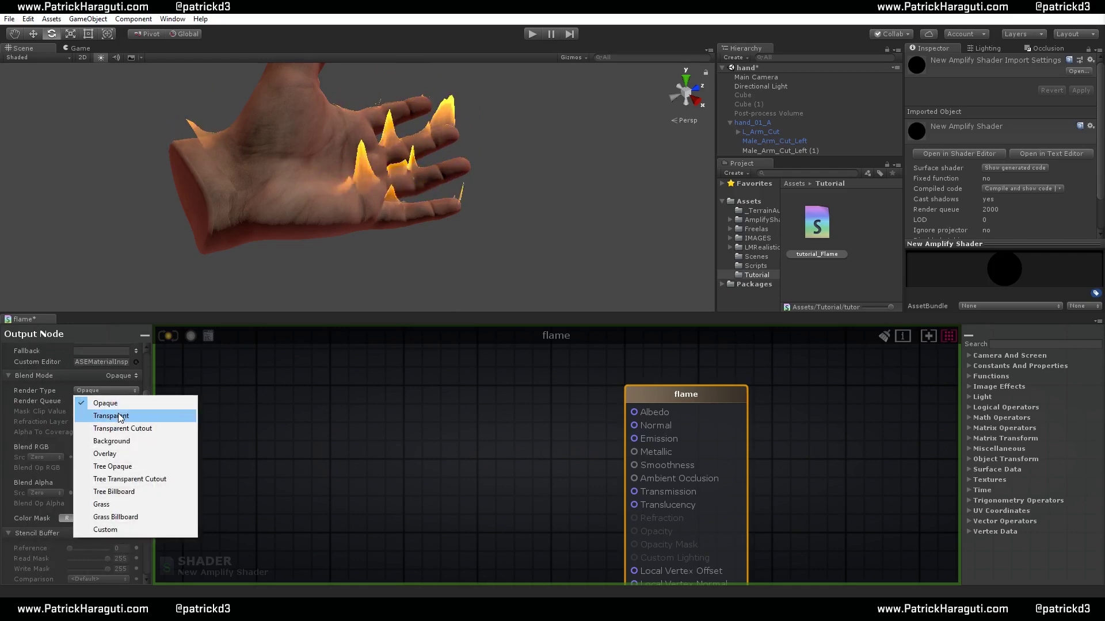
click(119, 417)
click(118, 400)
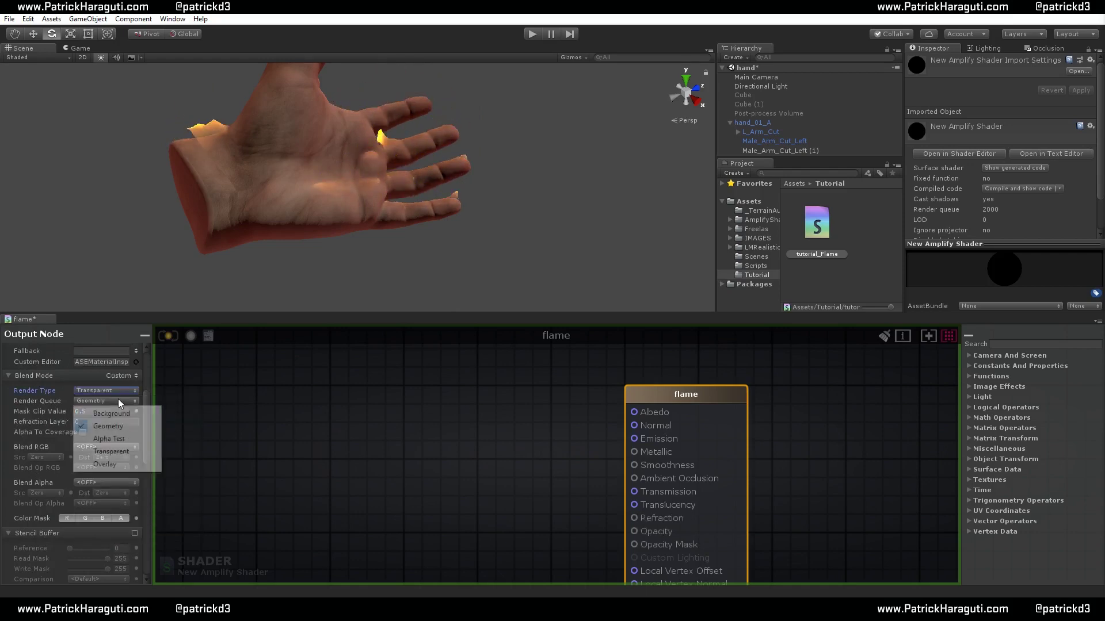
click(125, 450)
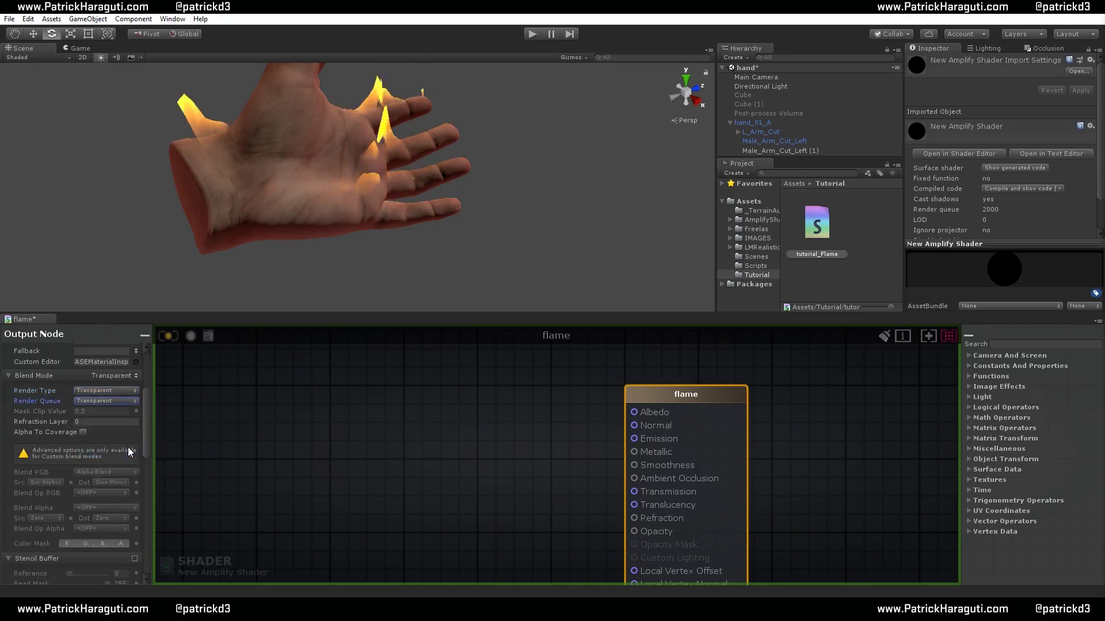
click(173, 338)
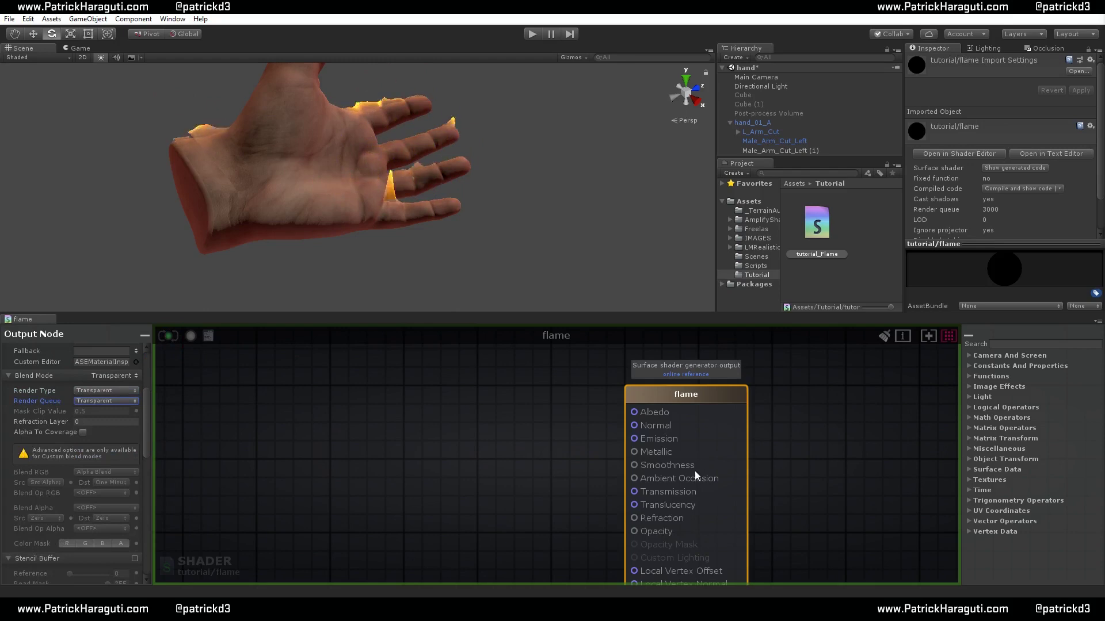
Assign the tutorial/flame shader to the handflame material of the duplicated hand mesh Male_Arm_Cut_Left (1)
click(808, 150)
alt+drag(482, 148, 454, 196)
key(e)
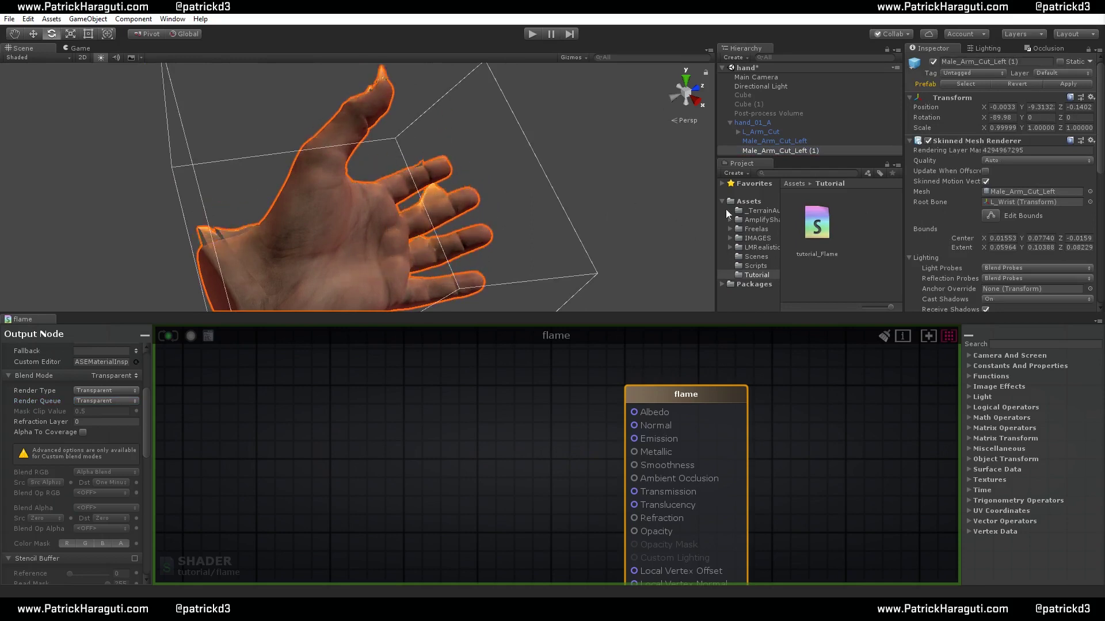
scroll(952, 201, down, 3)
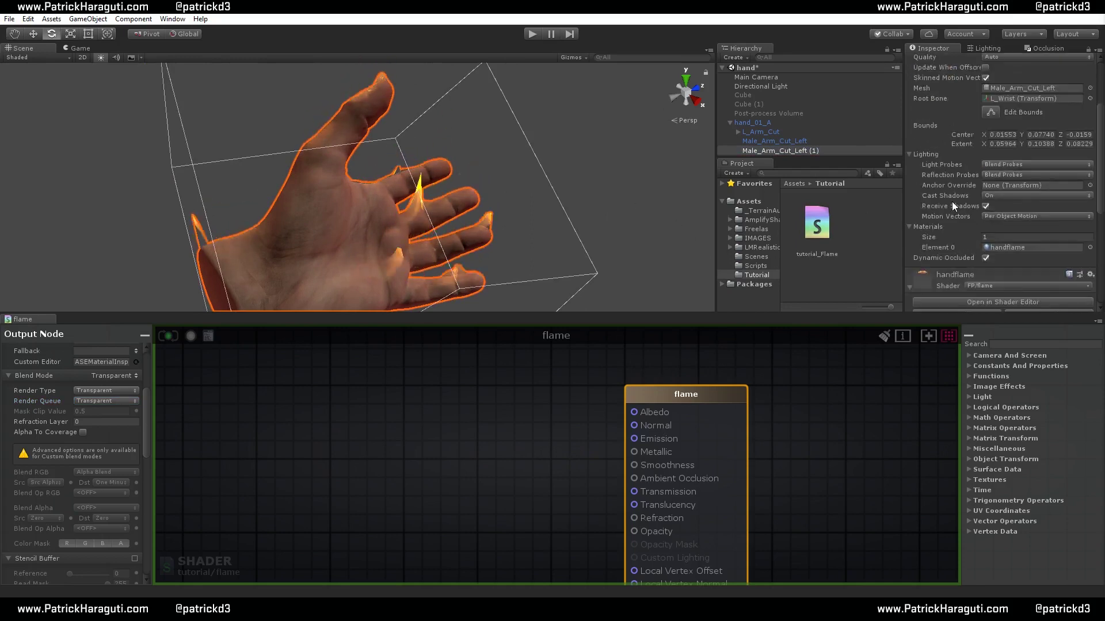
click(1032, 285)
mouse_move(1010, 515)
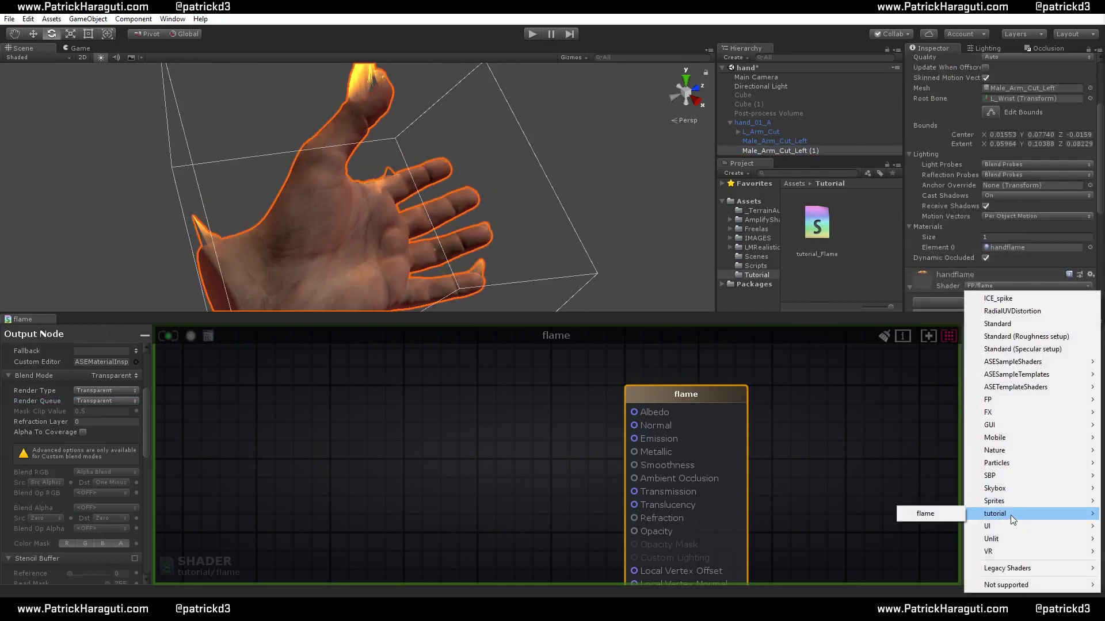
click(928, 514)
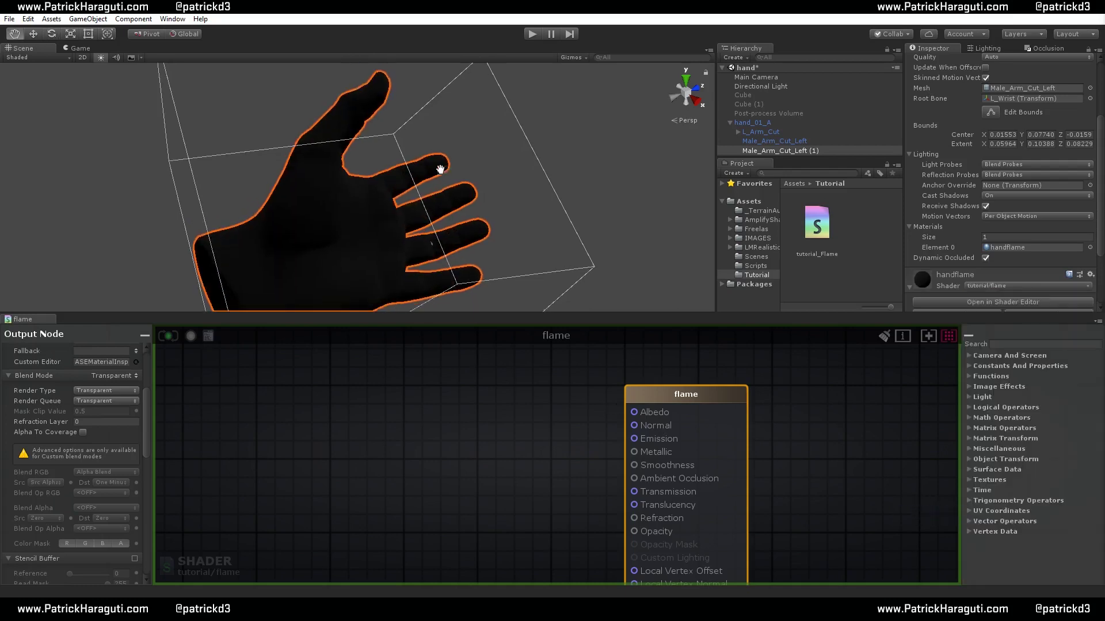
Add a Fresnel node to the flame graph, well to the left of the output node, and expand its preview
drag(663, 505, 740, 461)
scroll(740, 456, down, 2)
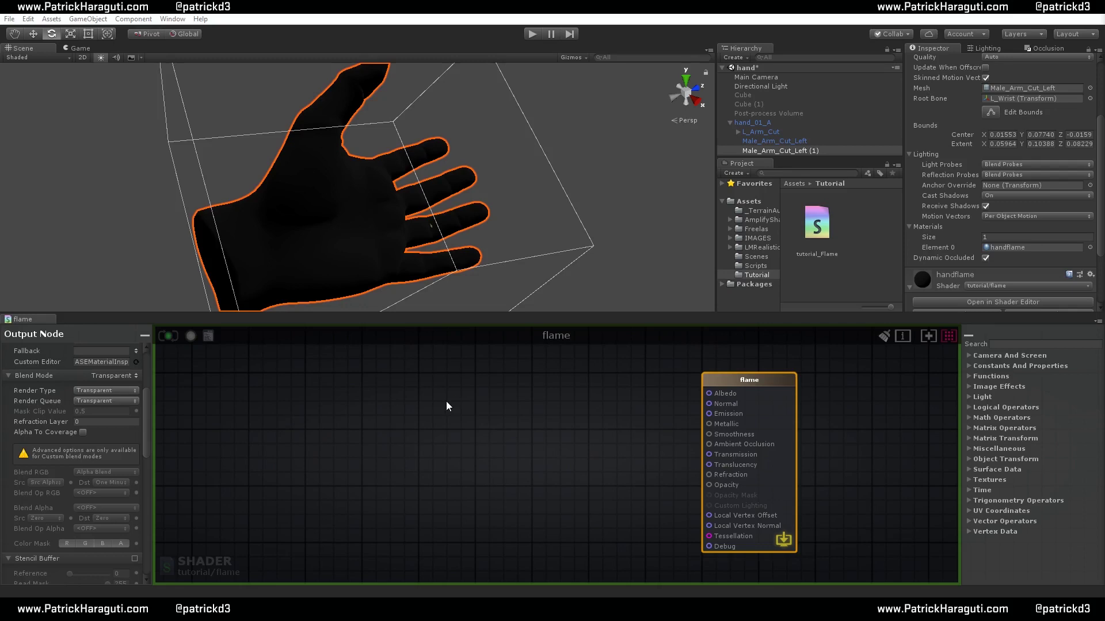
middle_drag(511, 421, 538, 432)
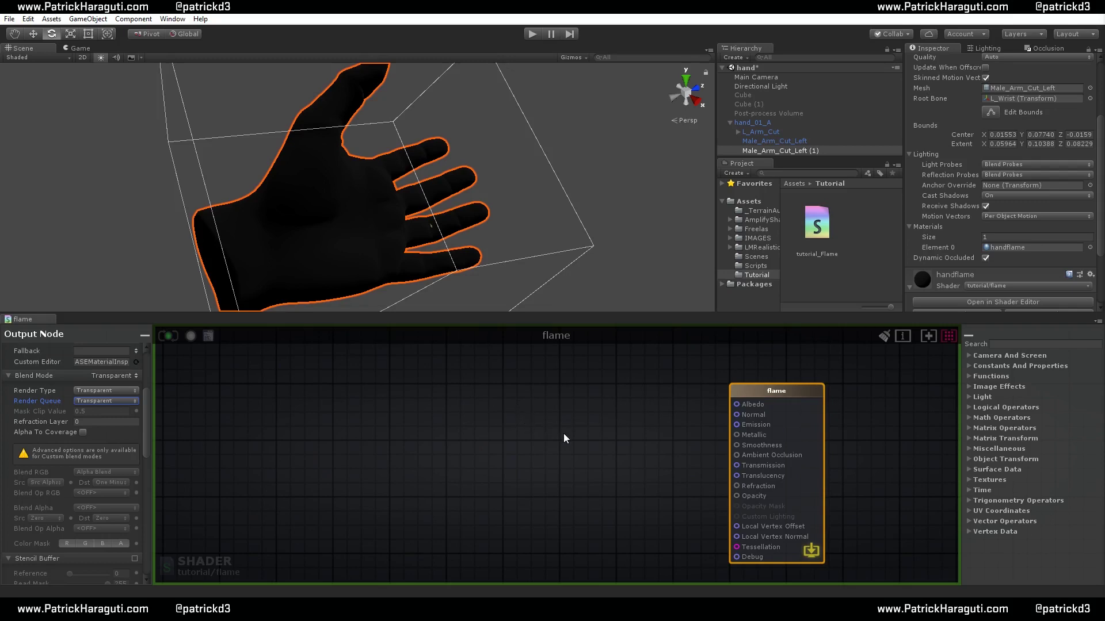
middle_drag(564, 433, 554, 431)
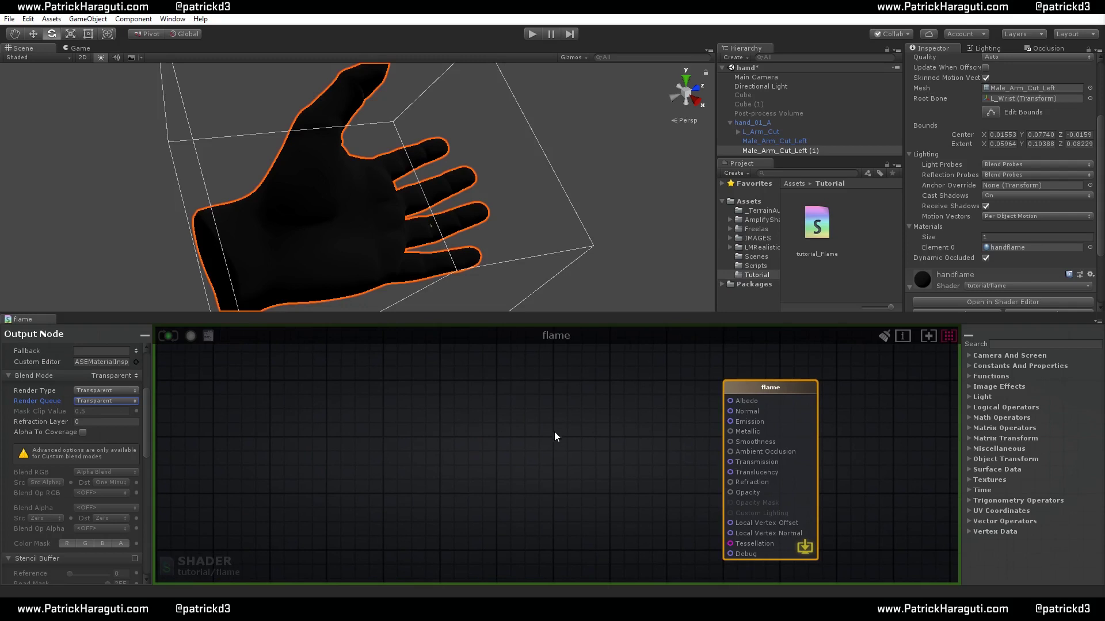
right_click(477, 427)
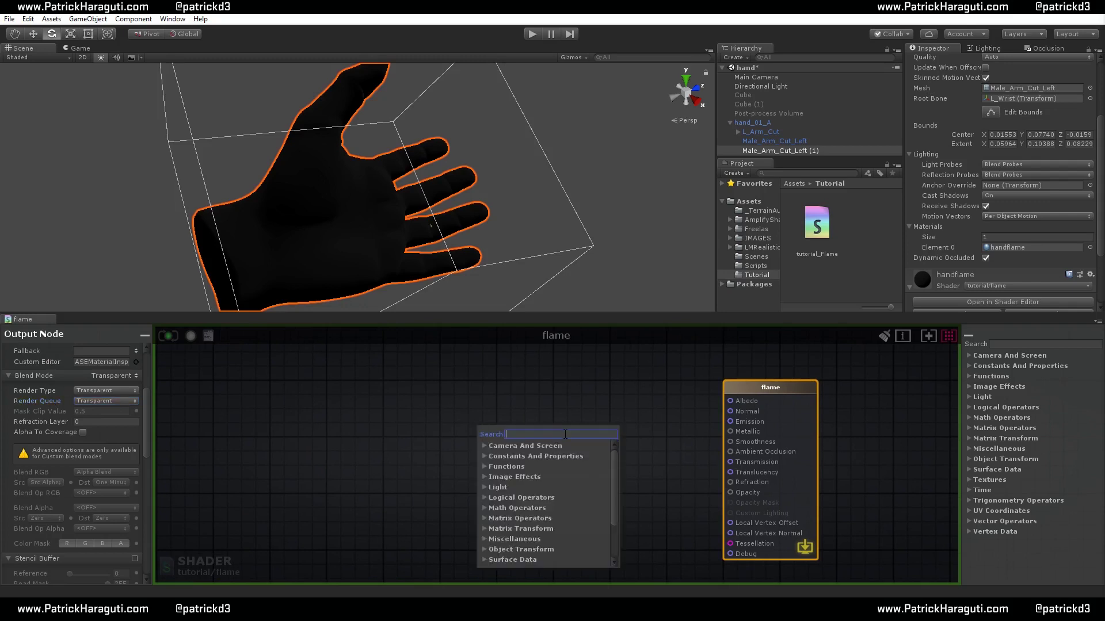
text(fre)
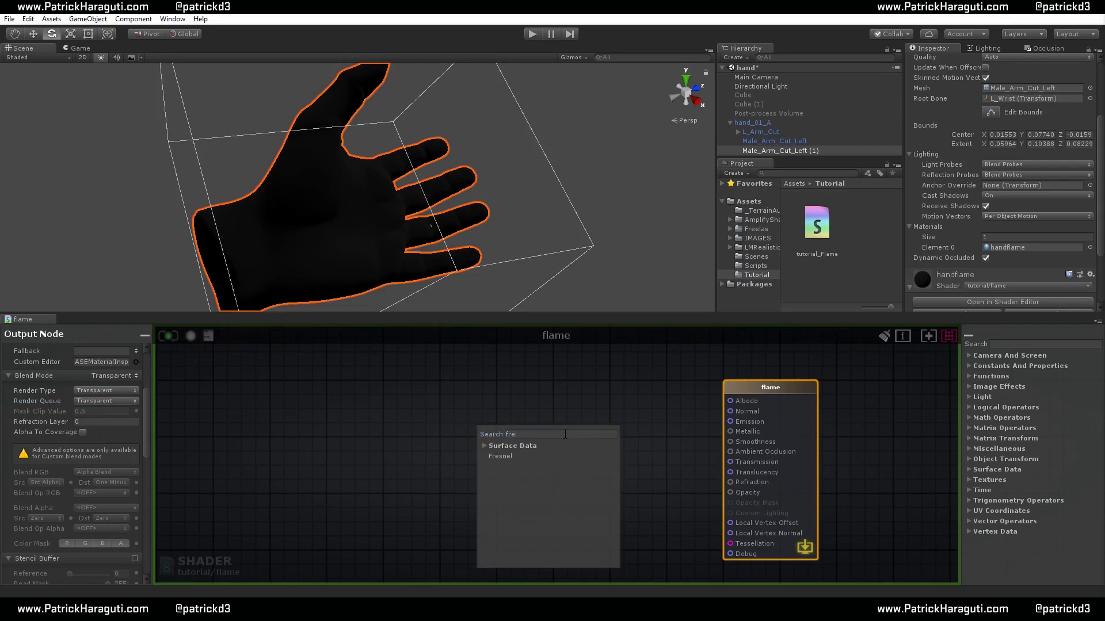
click(501, 456)
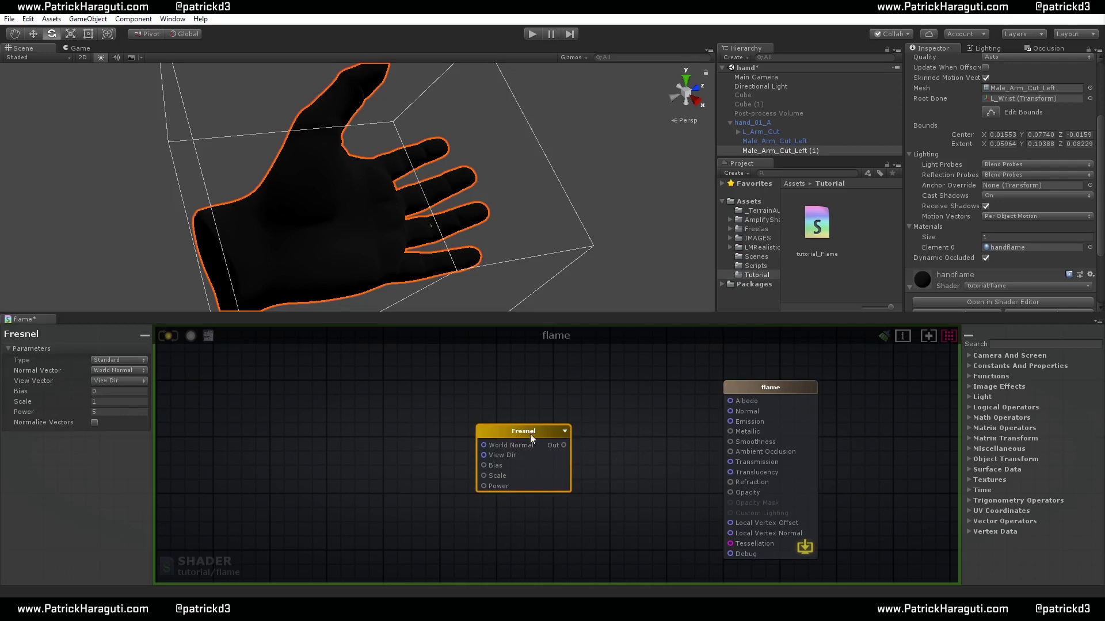
drag(511, 429, 434, 407)
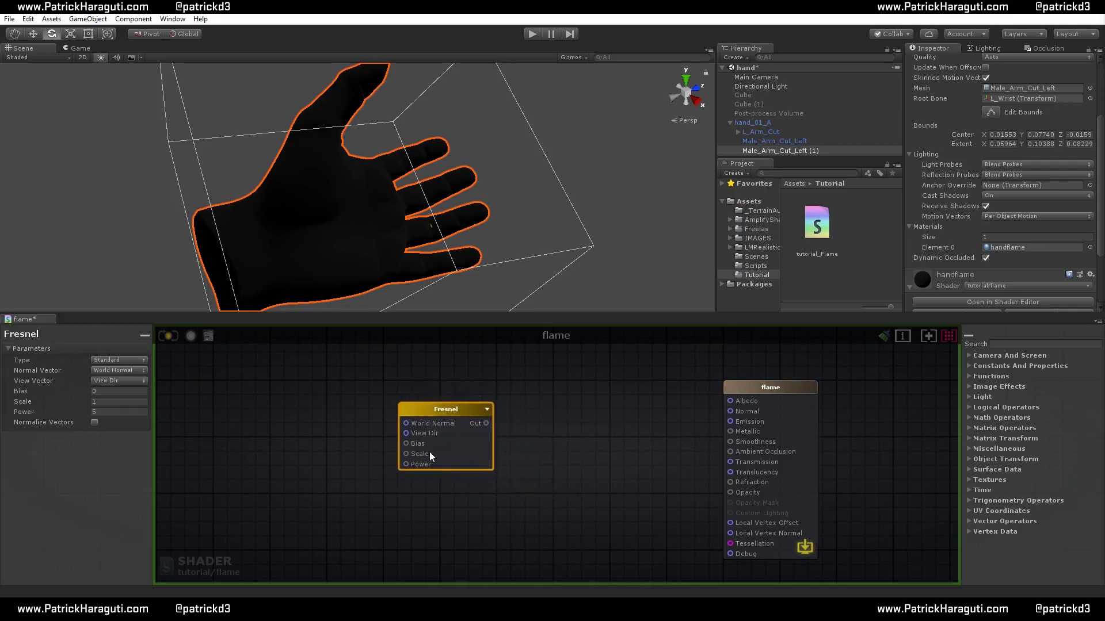
click(488, 409)
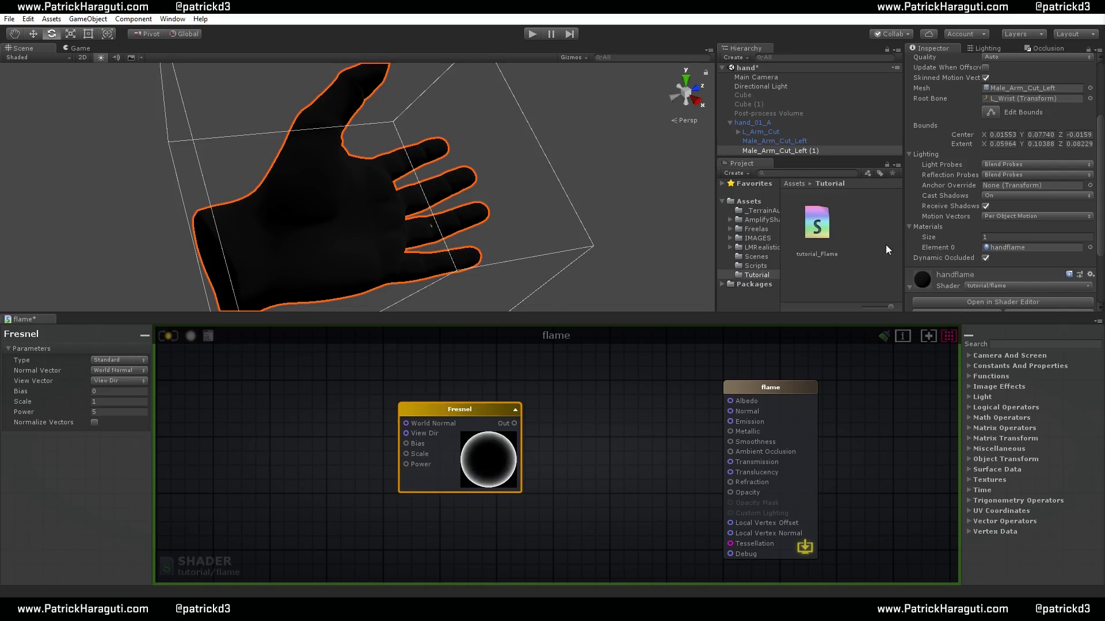
Add a Float node left of the Fresnel node, set its type to Property, its maximum to 1 and its default value to 0.2
scroll(941, 226, down, 5)
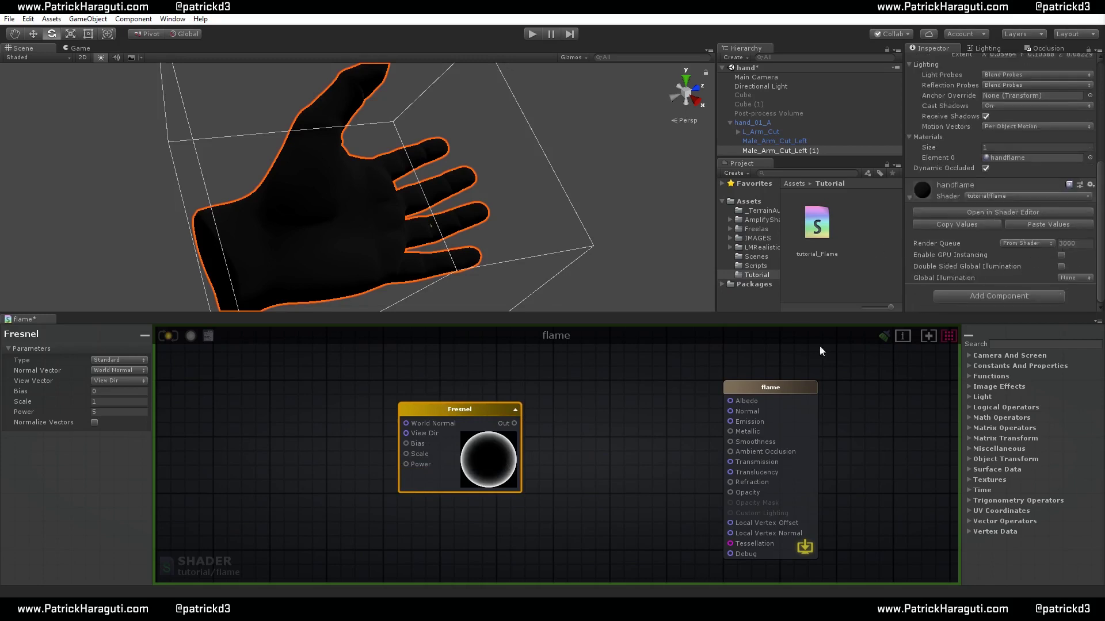
middle_drag(340, 465, 397, 472)
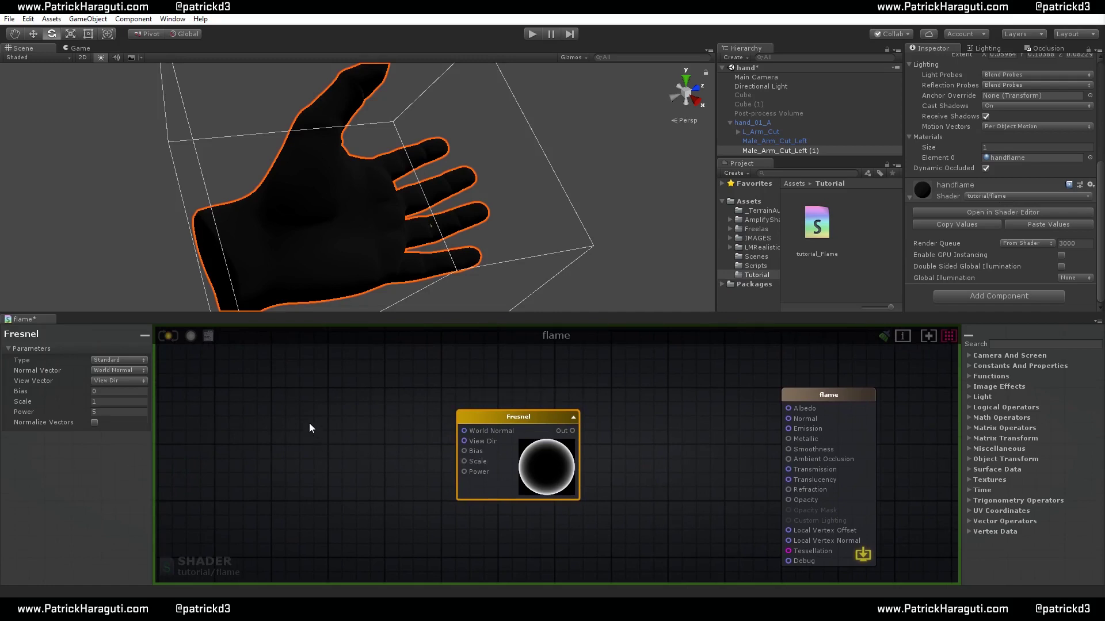
click(261, 427)
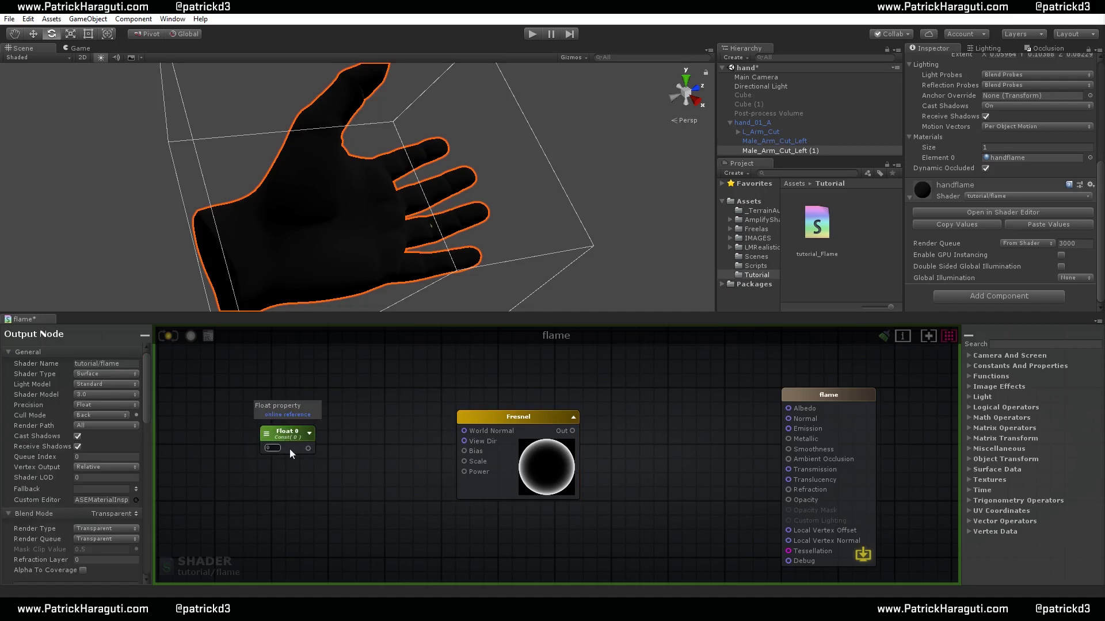
click(277, 432)
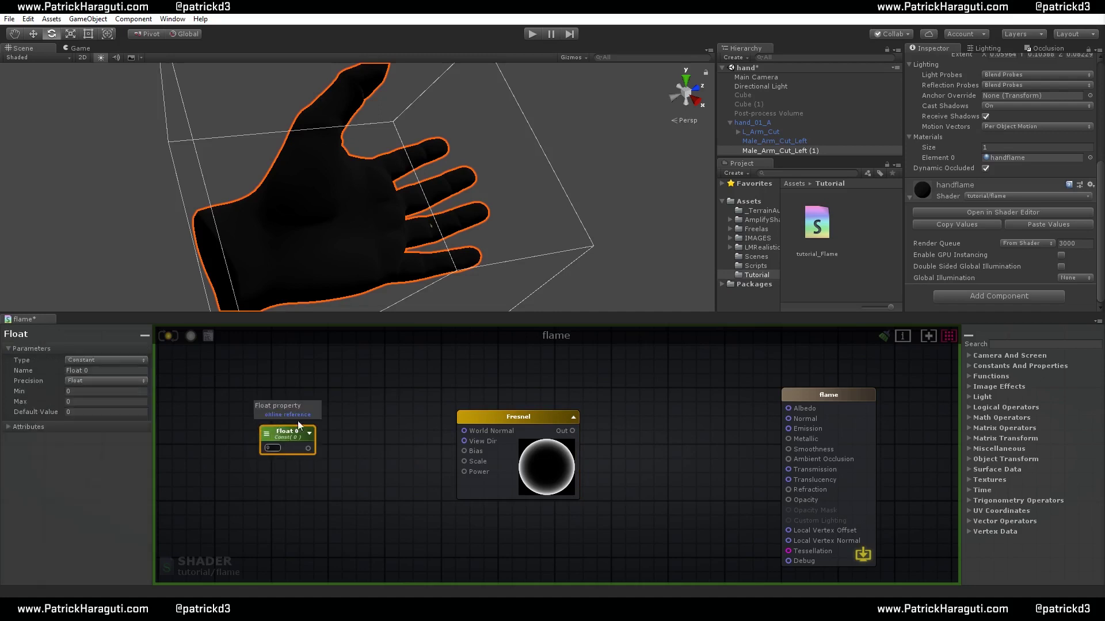
click(126, 360)
click(121, 386)
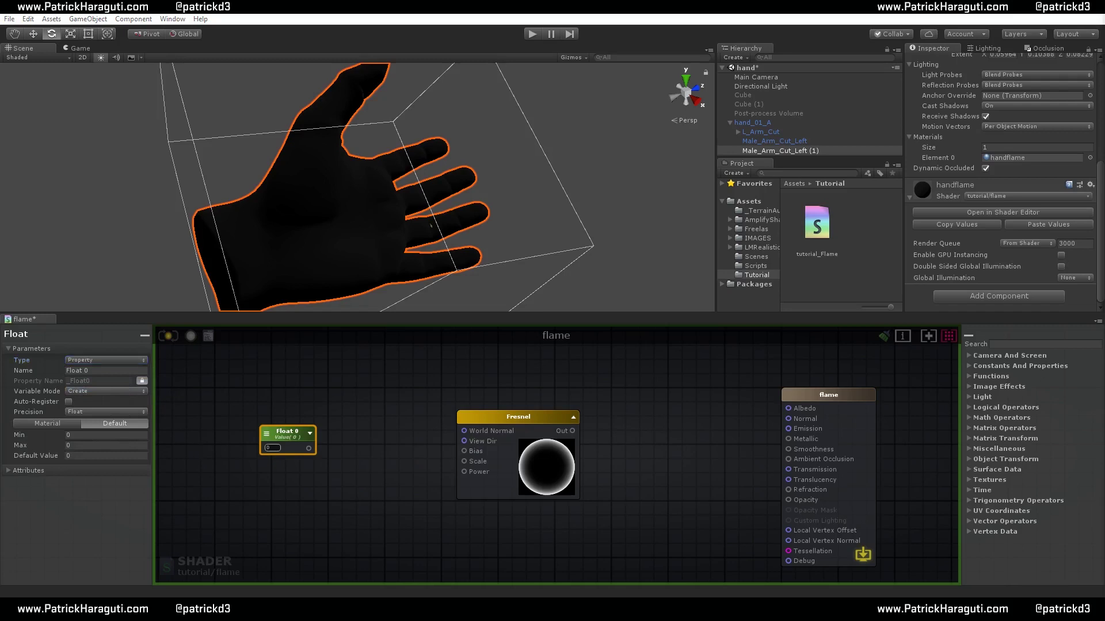
click(86, 444)
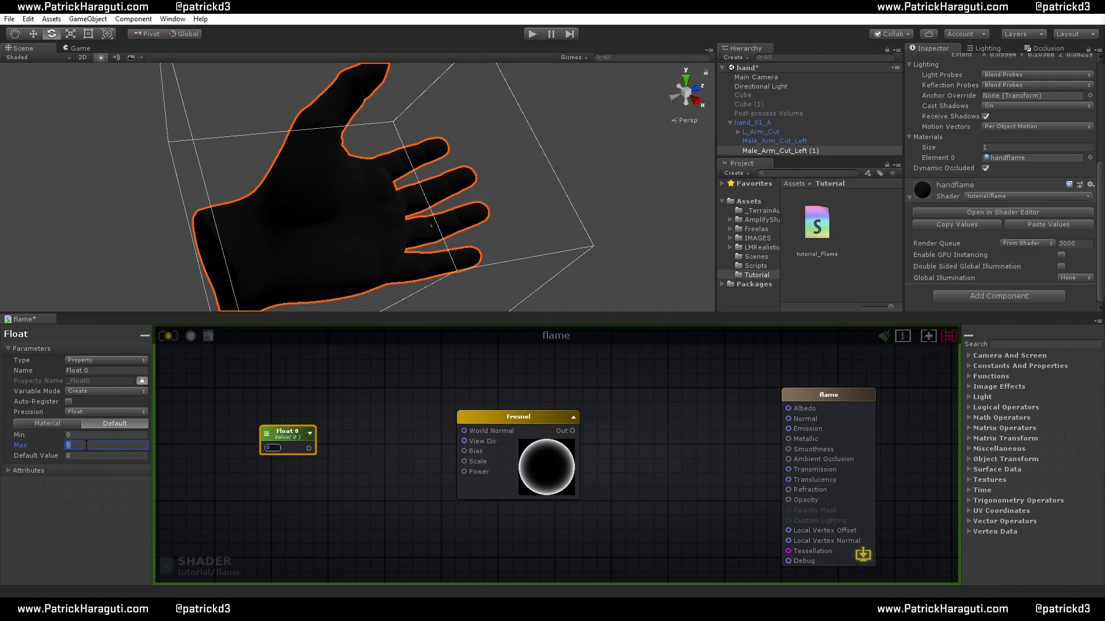
text(1)
click(137, 458)
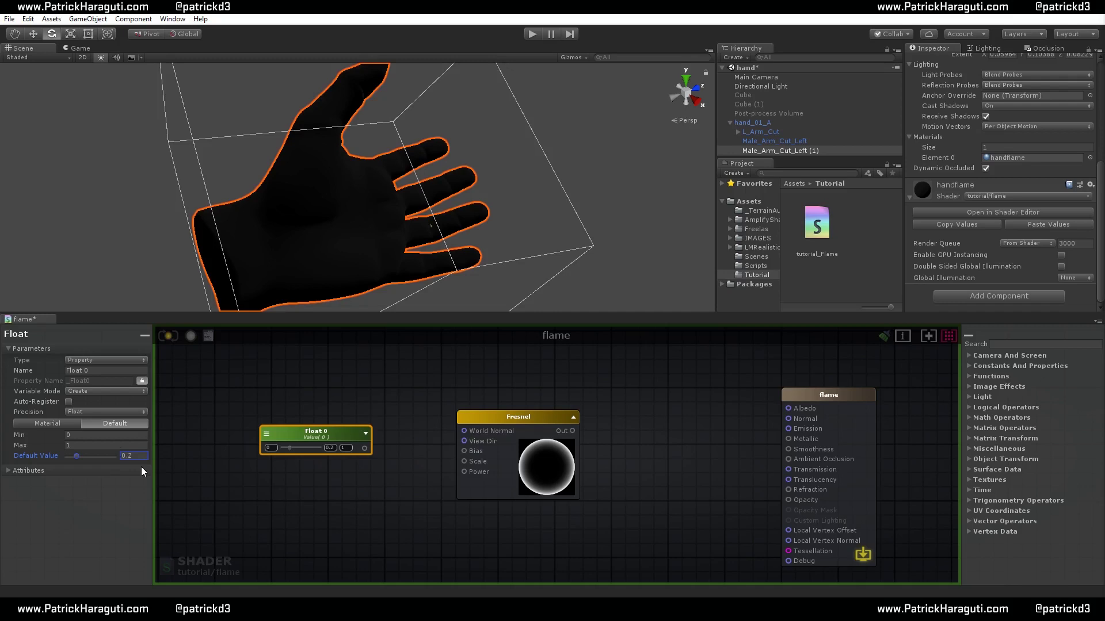
Name the float property F_bias and connect it to the Fresnel node's Bias input
click(114, 370)
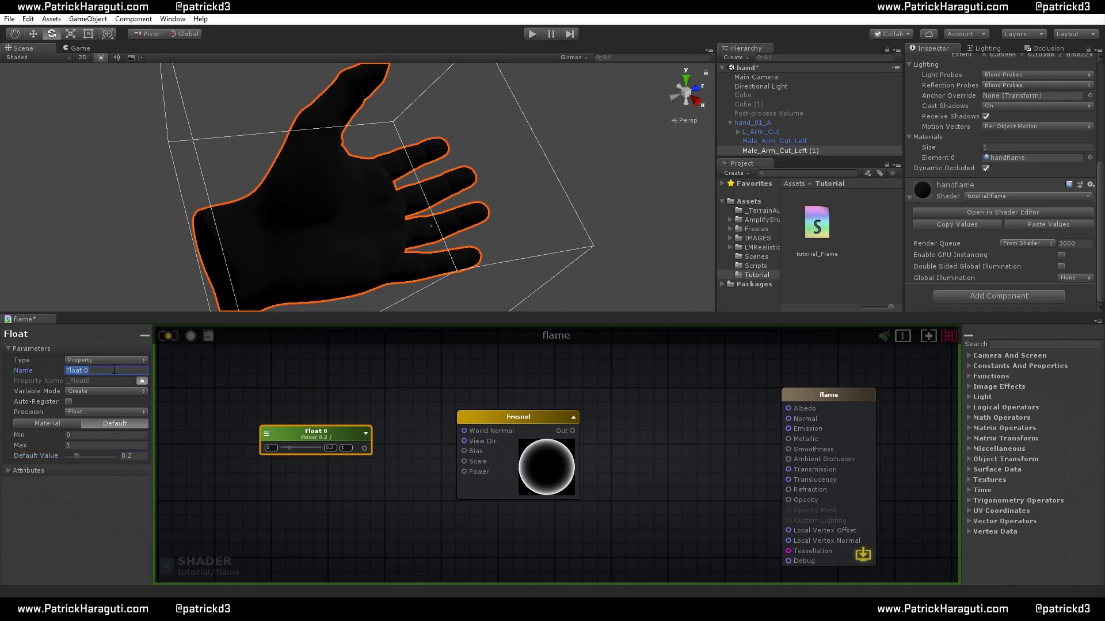
text(F_bias)
key(Return)
drag(365, 448, 464, 451)
click(280, 407)
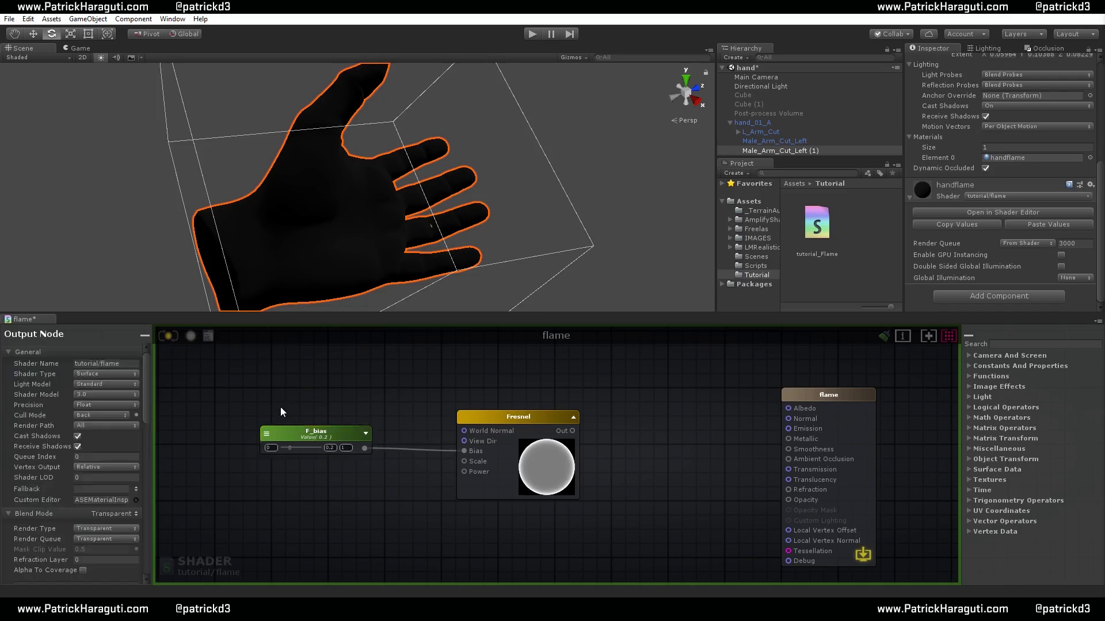
Move the F_bias node up and farther left to free space beside the Fresnel node
click(319, 436)
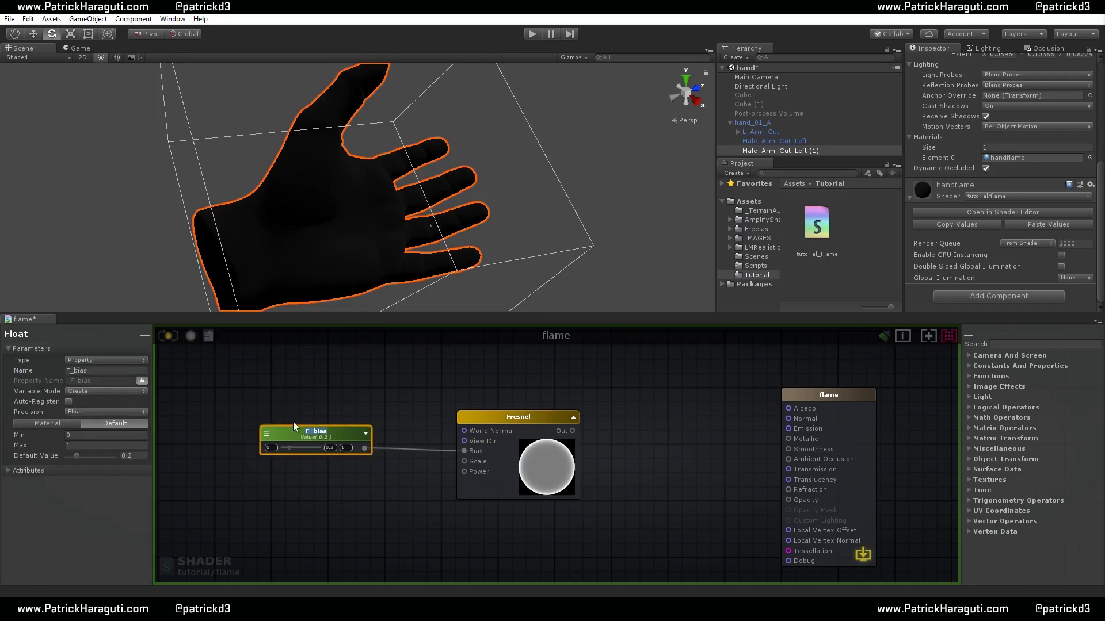
click(421, 496)
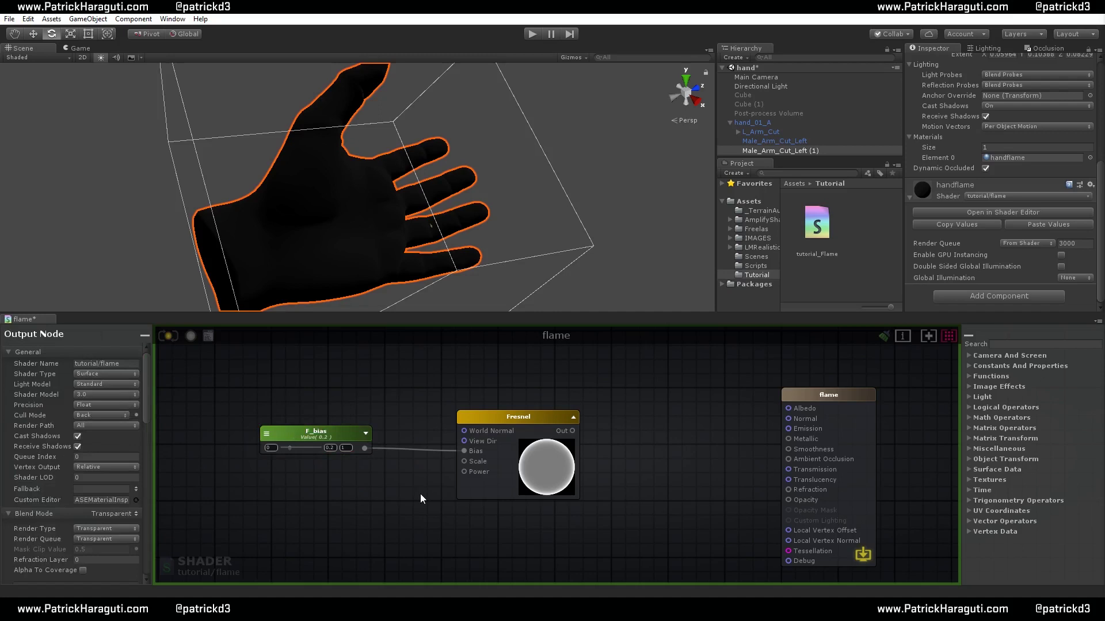
drag(353, 433, 311, 408)
click(303, 451)
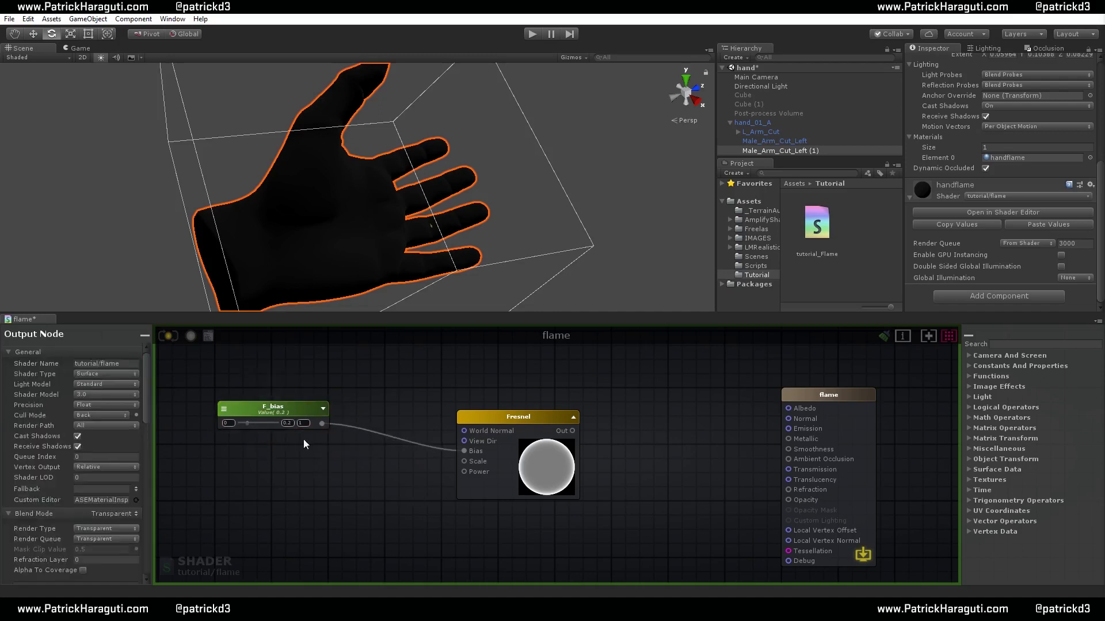
Duplicate the F_bias node twice, stack the copies beneath it, and connect them to the Fresnel's Scale and Power inputs
click(298, 410)
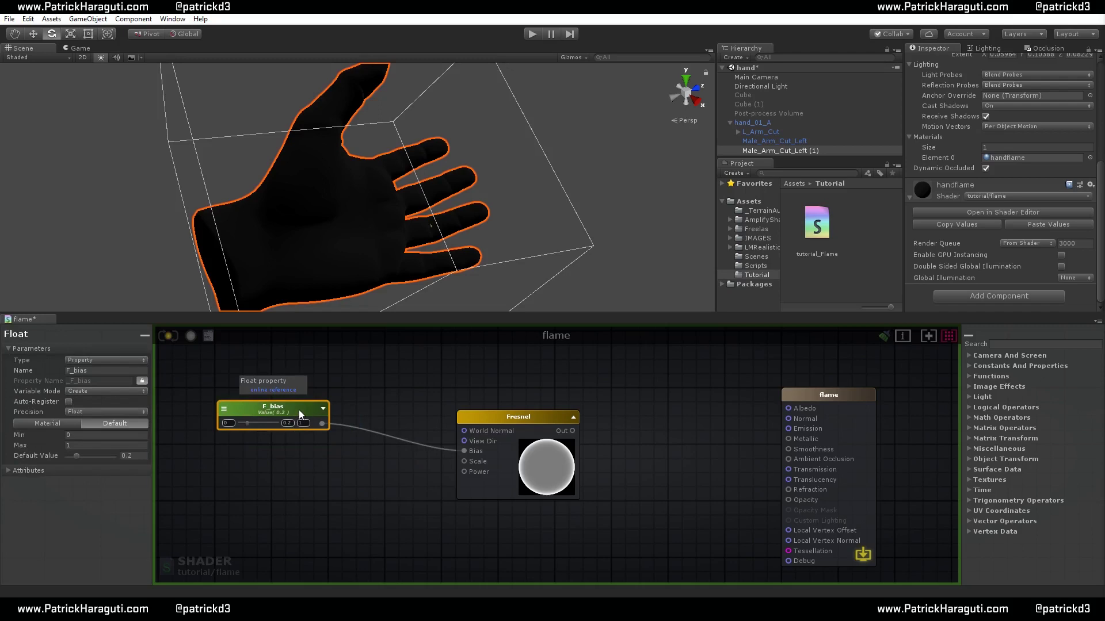
click(413, 517)
click(309, 412)
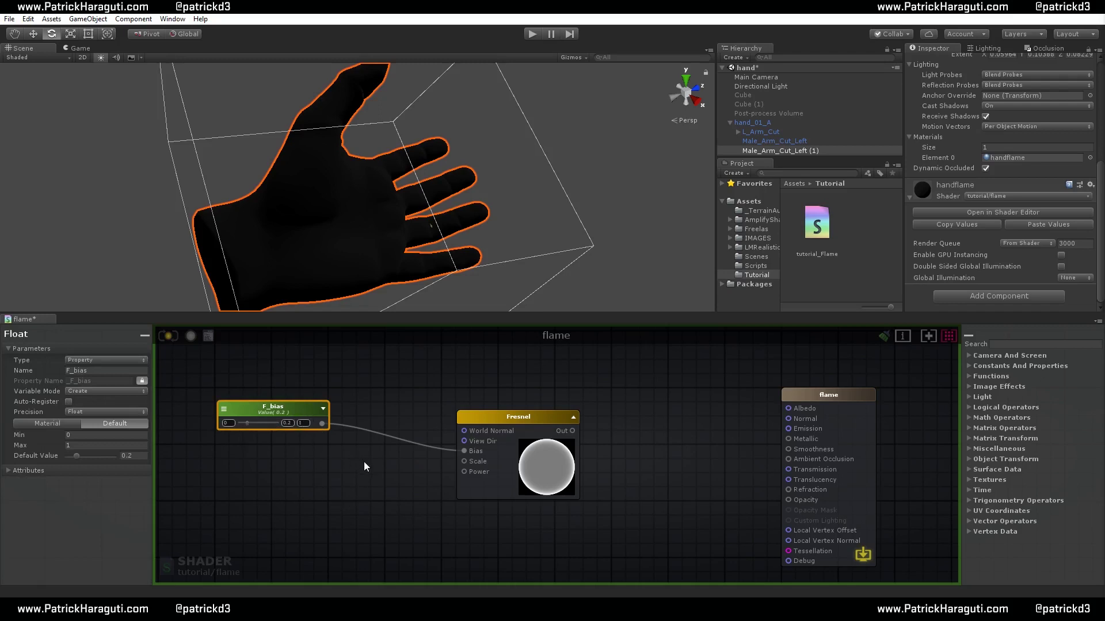
key(ctrl+d)
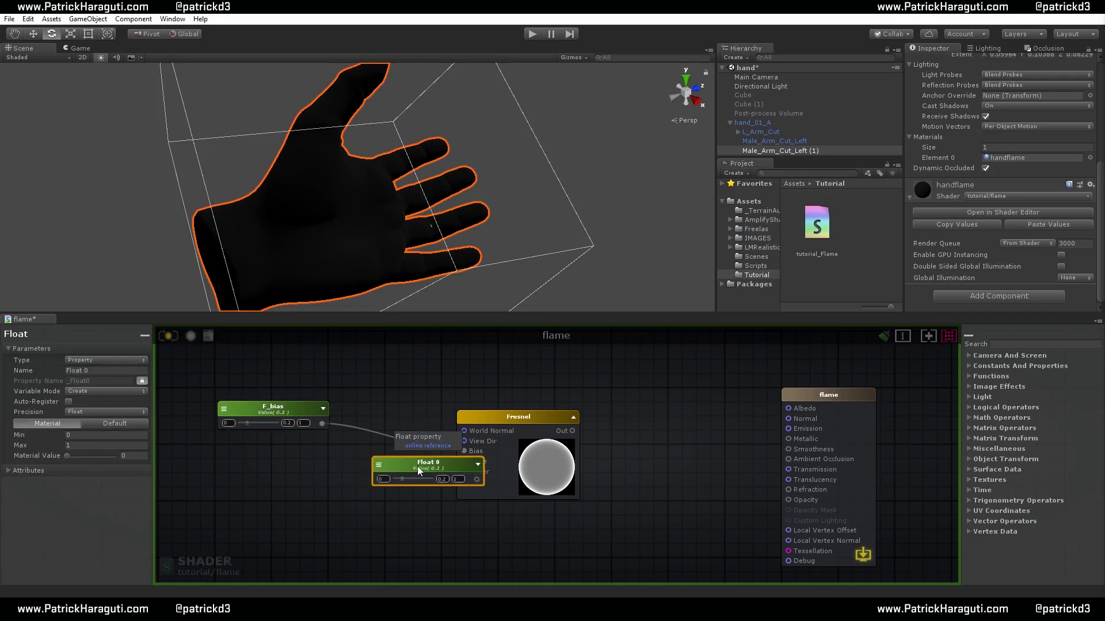
drag(443, 465, 294, 445)
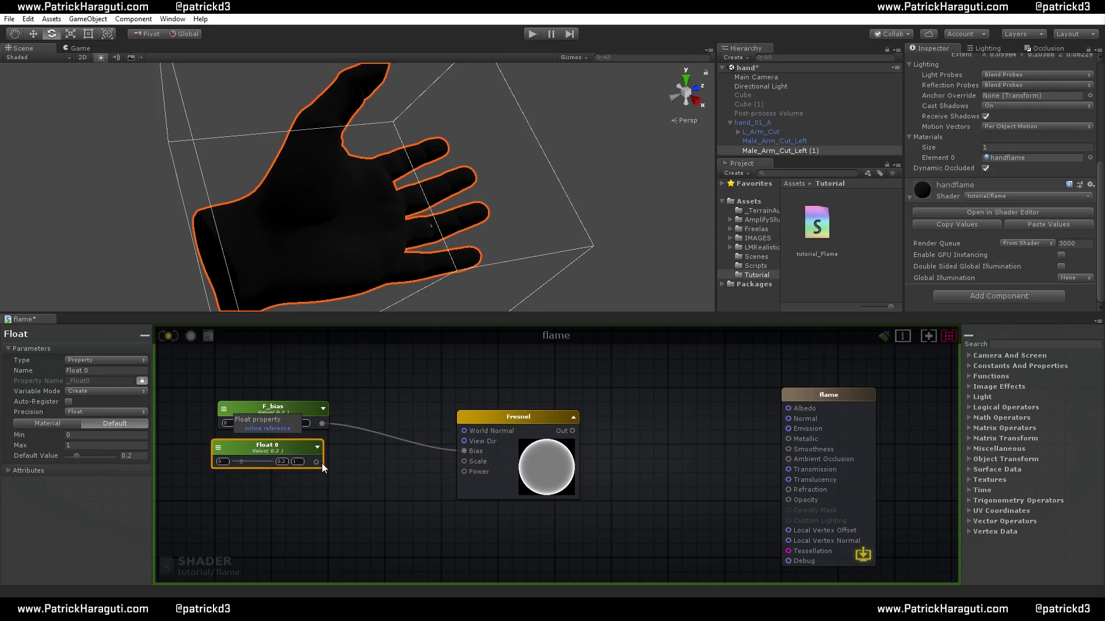
key(ctrl+d)
drag(399, 472, 464, 462)
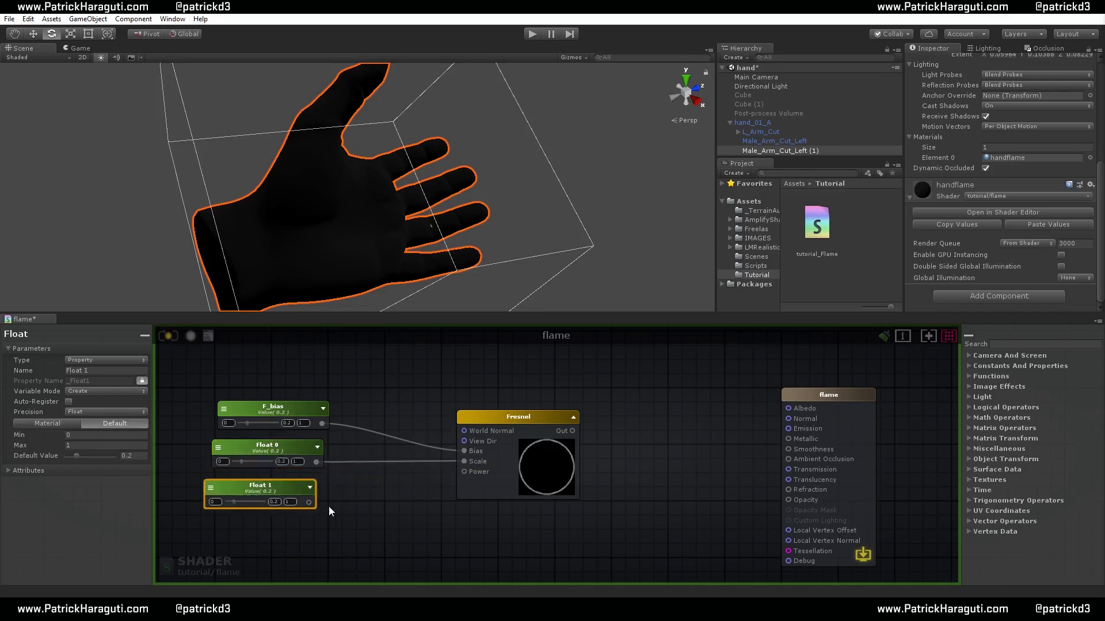
drag(309, 502, 463, 472)
Rename the float feeding the Fresnel's Scale as F_scale, with a maximum of 5 and a default value of 1.5
click(259, 450)
click(103, 372)
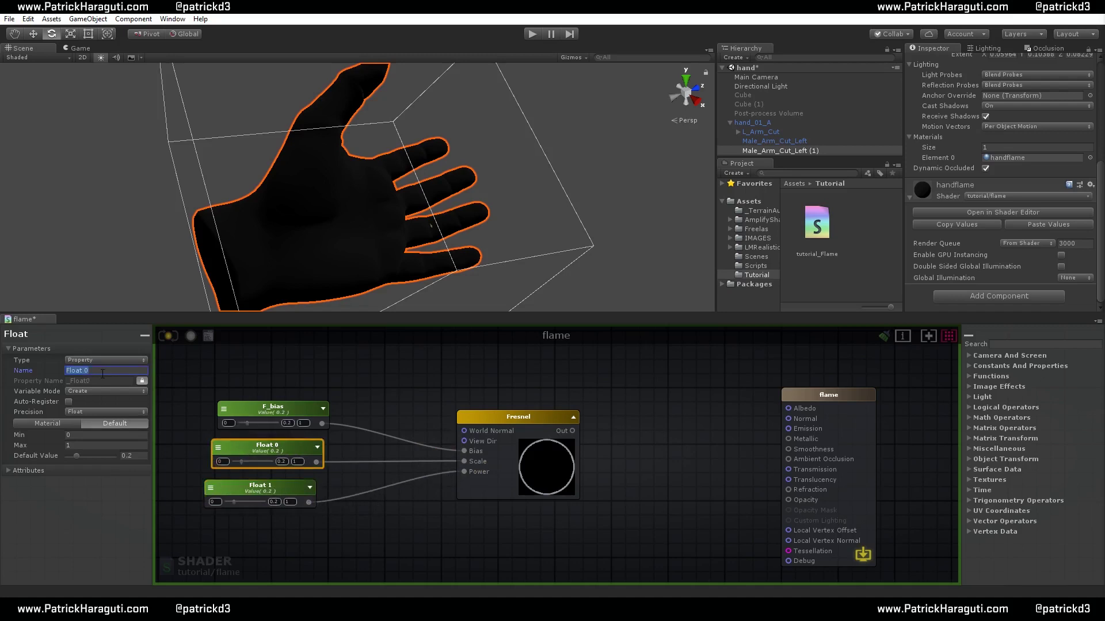
text(F_scale)
click(77, 445)
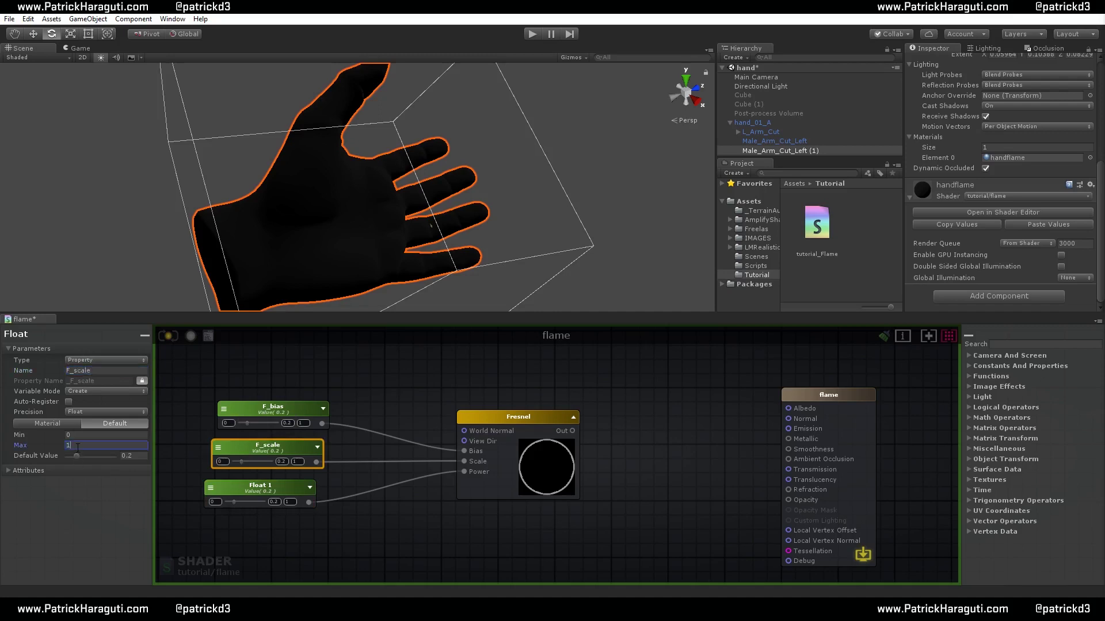
text(5)
click(136, 456)
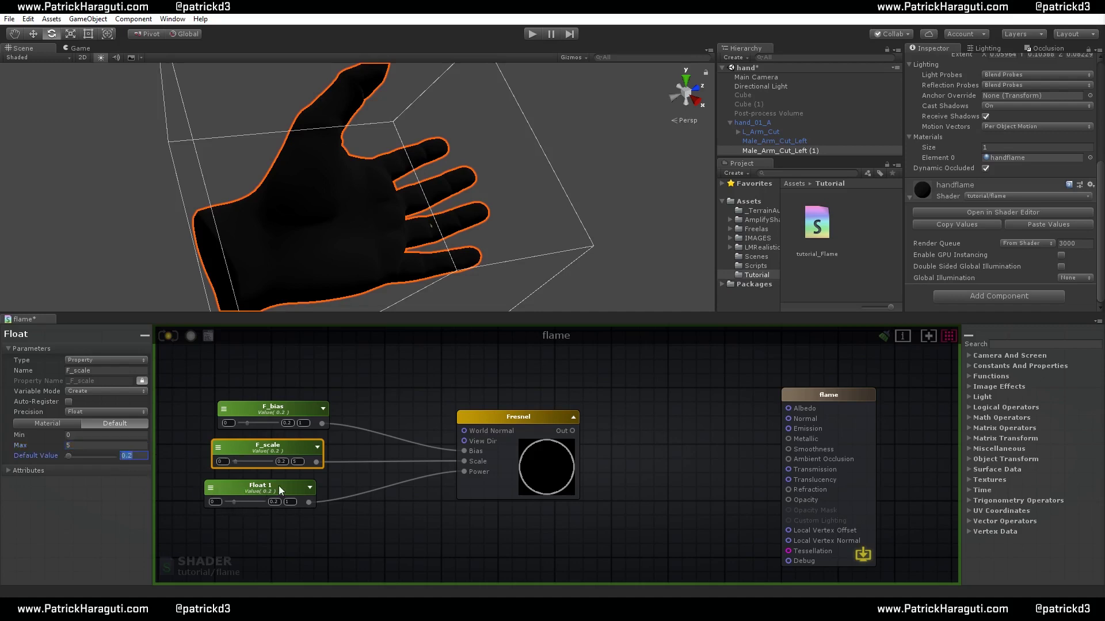
text(1.5)
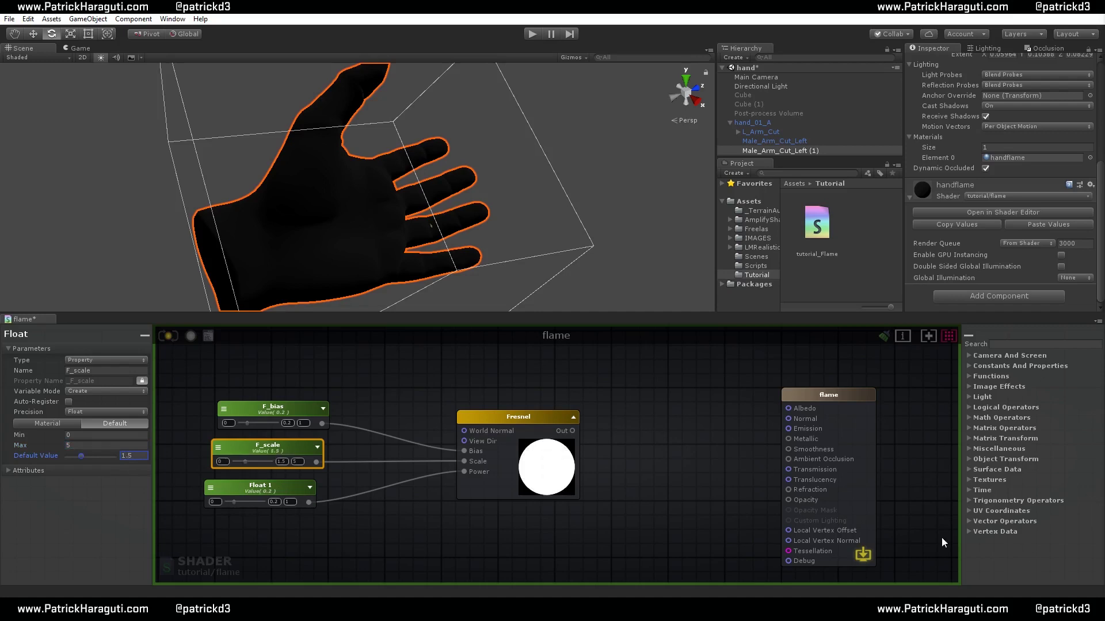
Rename the float feeding the Fresnel's Power as F_power, with a maximum of 5 and a default value of 2
click(293, 486)
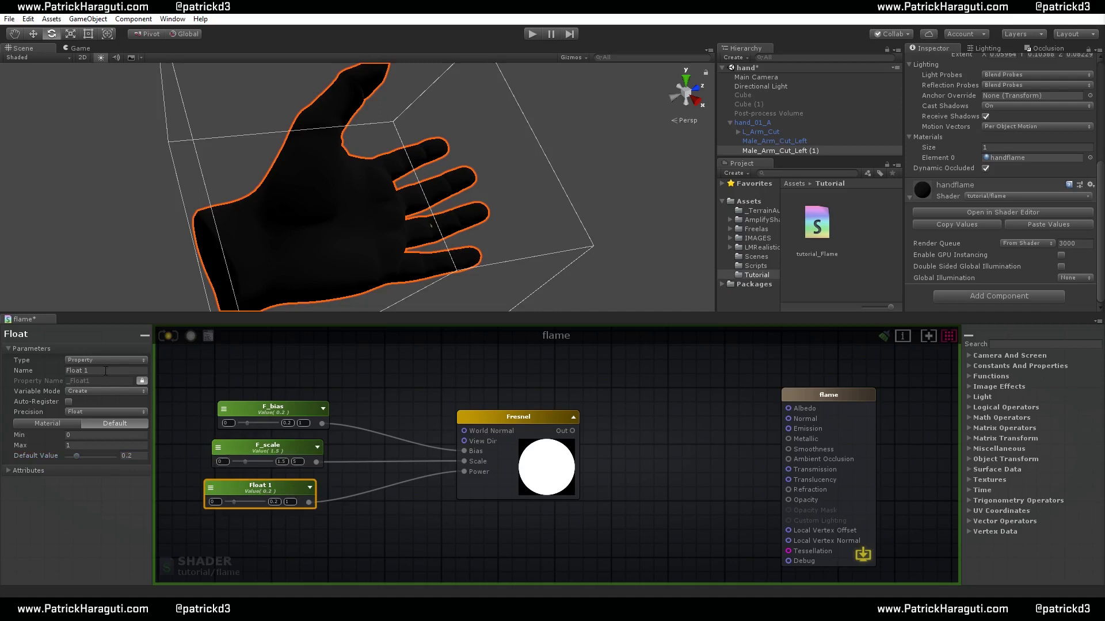
click(105, 371)
text(F_power)
click(84, 446)
text(5)
click(134, 456)
text(2)
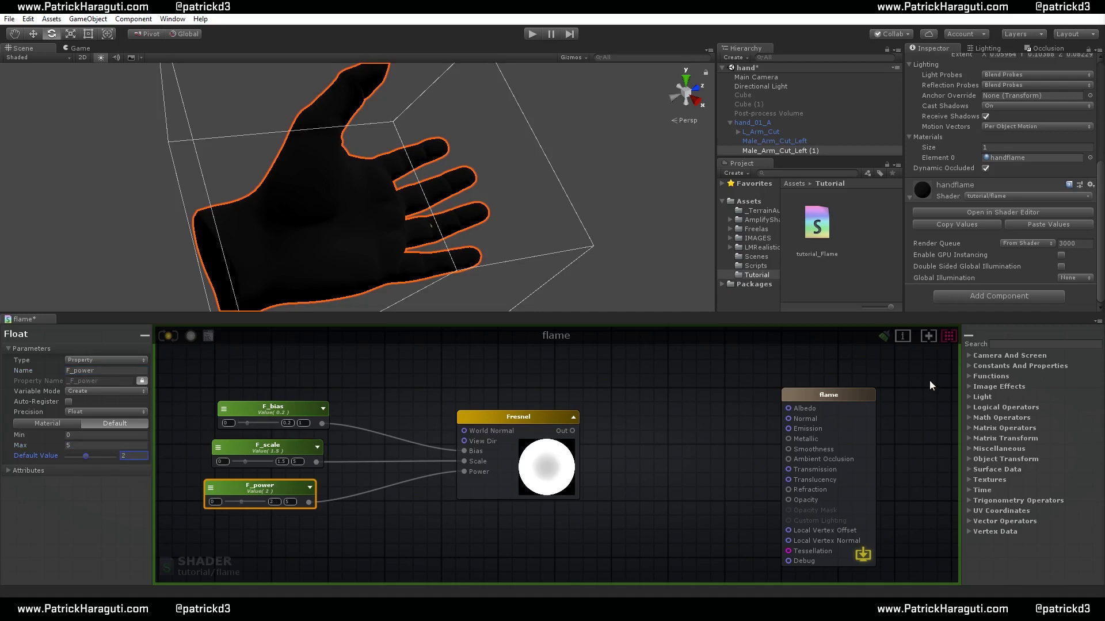
Connect the Fresnel output to the flame node's Debug input and update the shader to preview the effect on the hand
click(425, 524)
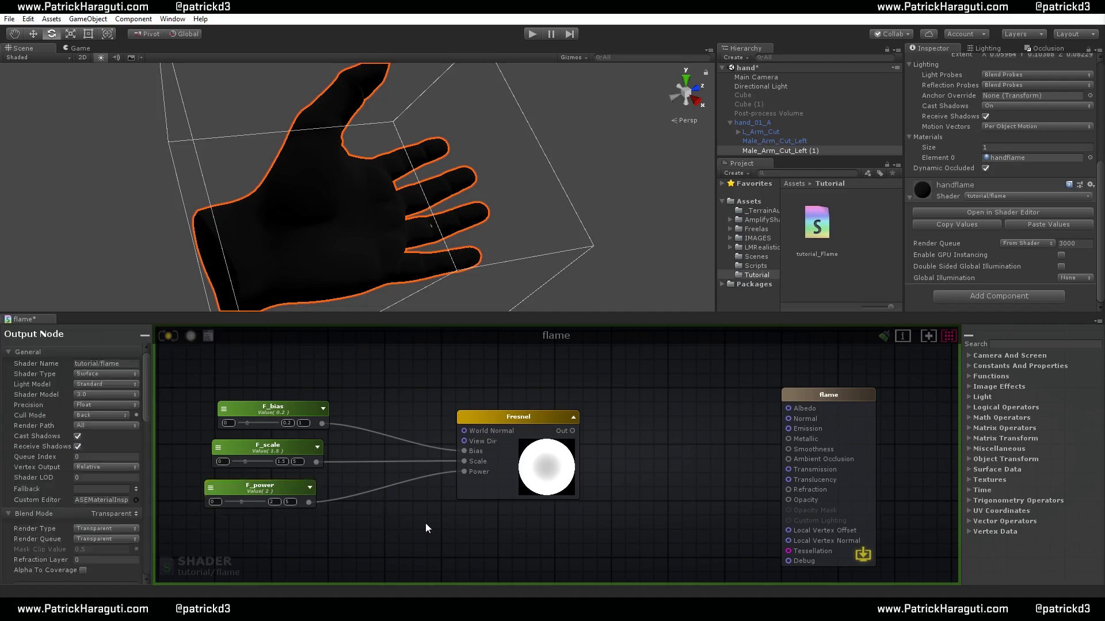
middle_drag(654, 471, 616, 466)
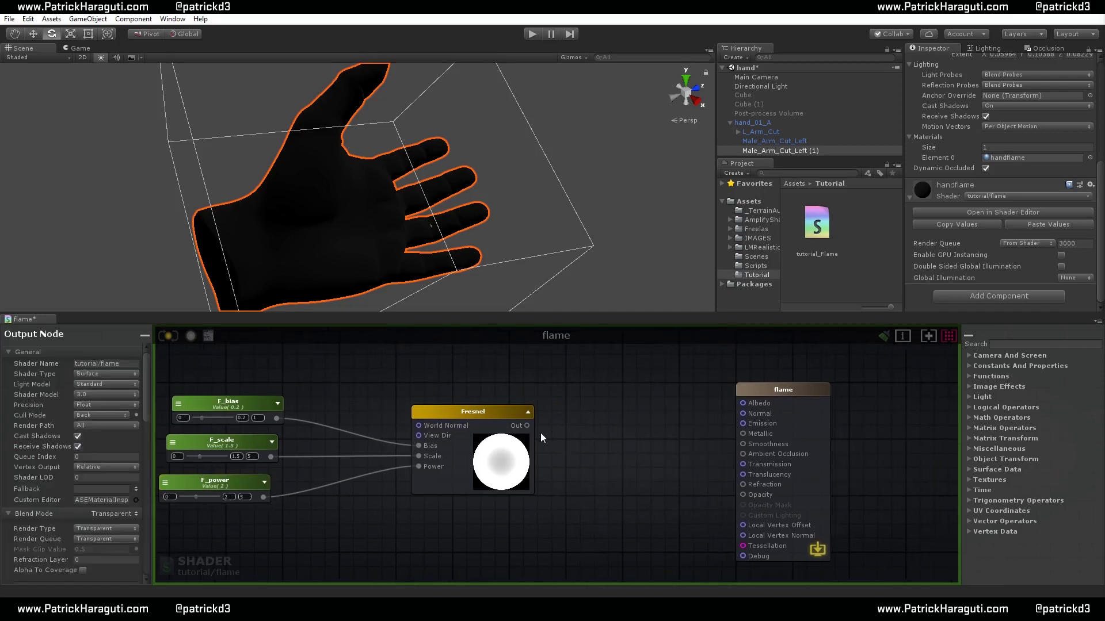
drag(669, 493, 741, 555)
click(169, 337)
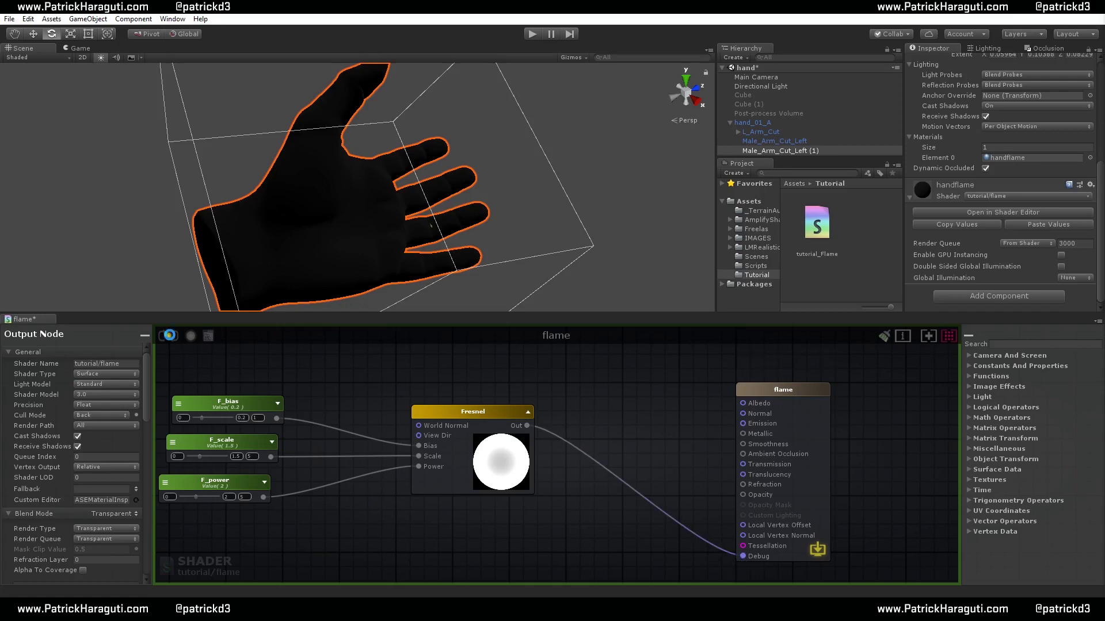
alt+drag(475, 221, 266, 144)
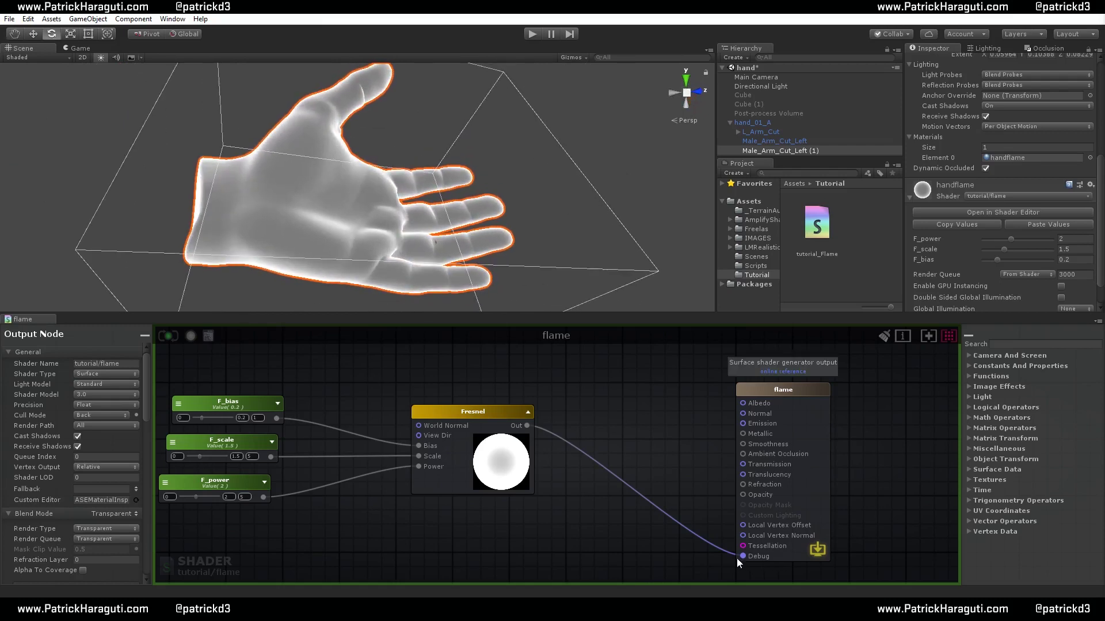
Move the Fresnel node and its three float nodes together farther left, away from the flame output node
key(ctrl+a)
key(f)
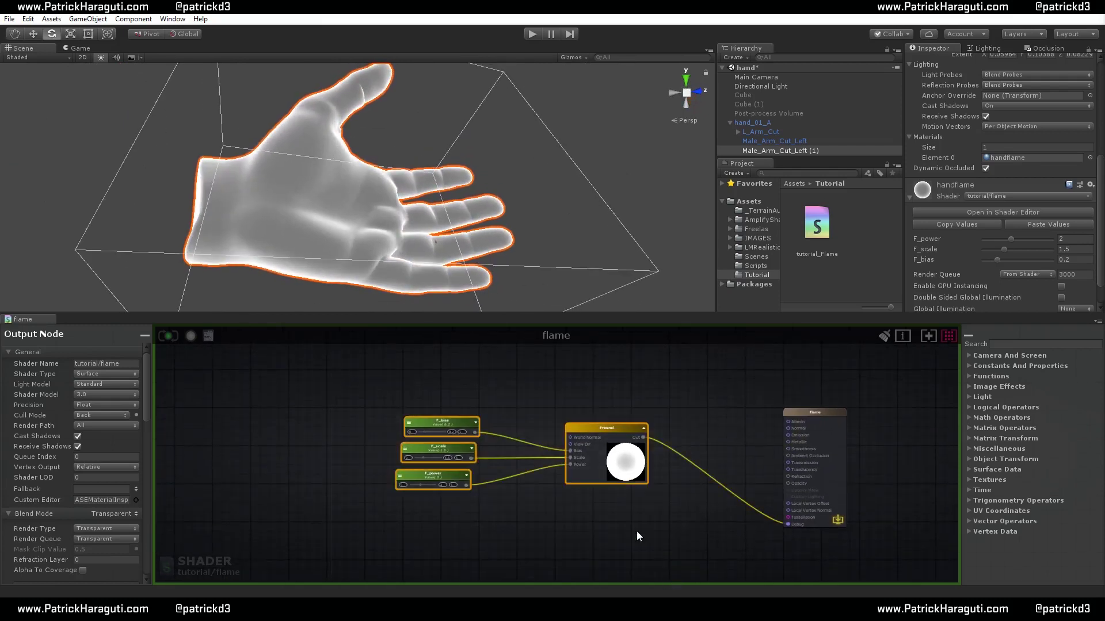
drag(613, 427, 425, 441)
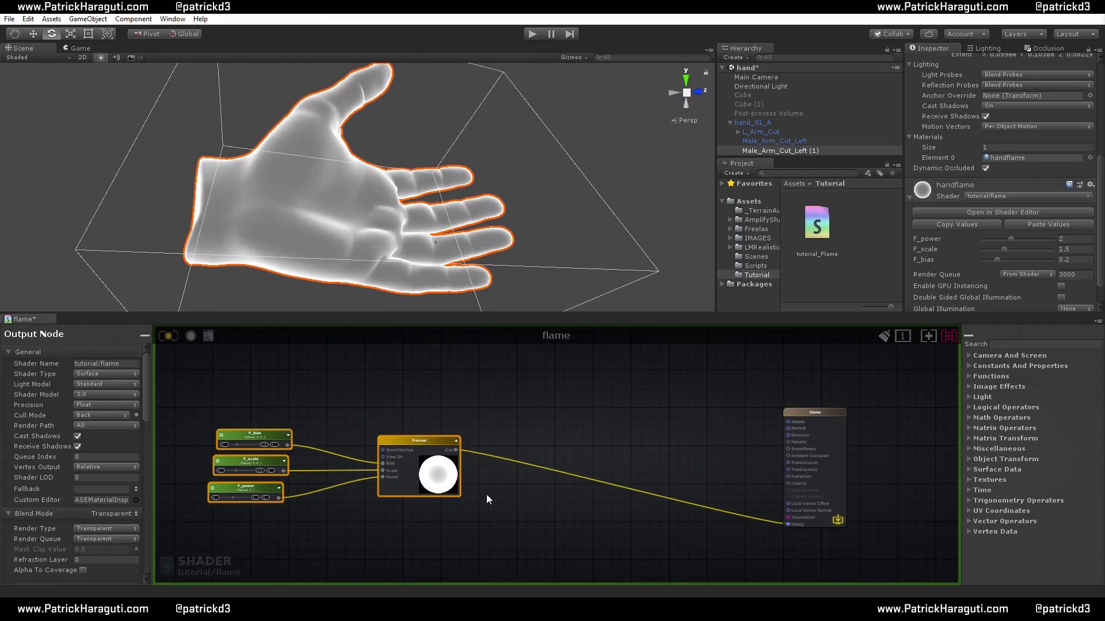
middle_drag(620, 504, 604, 481)
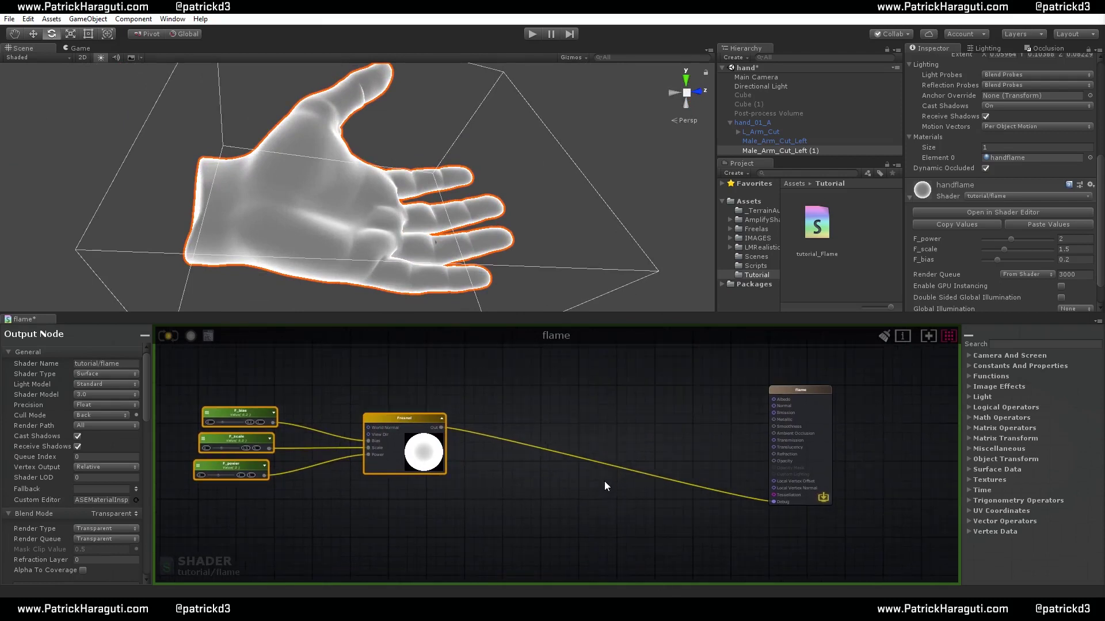
middle_drag(731, 476, 713, 462)
scroll(785, 521, up, 3)
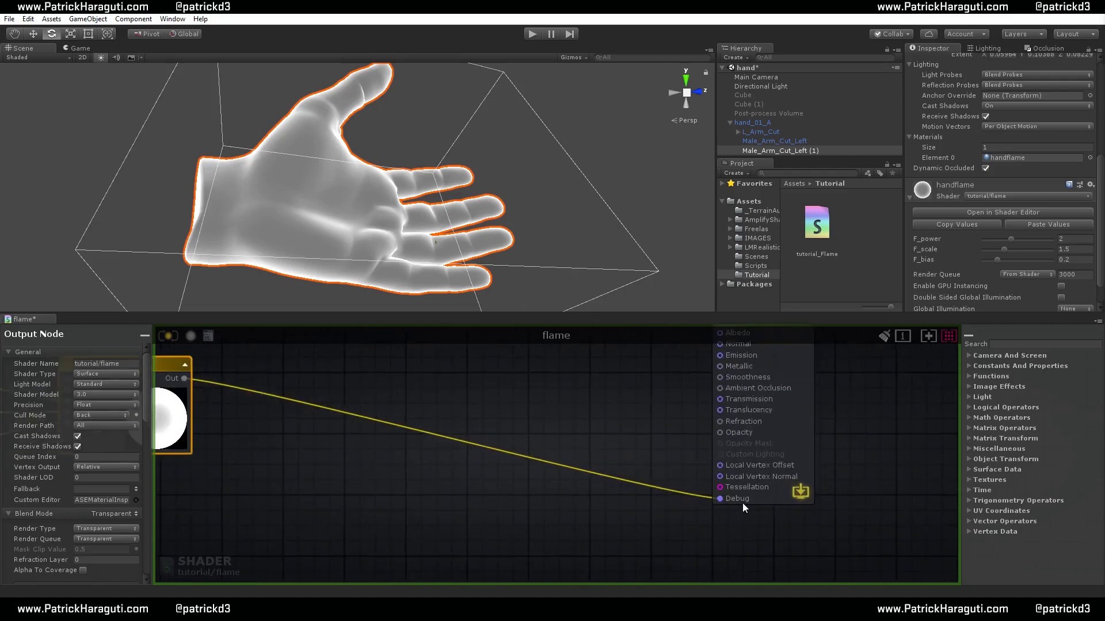
middle_drag(744, 503, 791, 511)
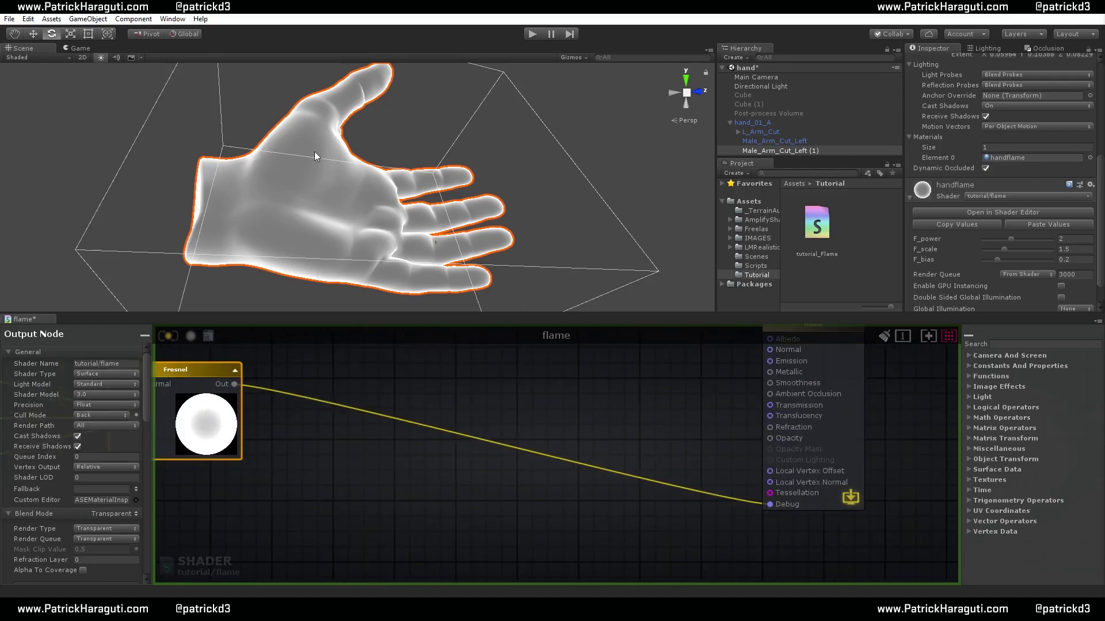
Disconnect the Fresnel from the flame node's Debug input and update the shader
drag(770, 504, 593, 452)
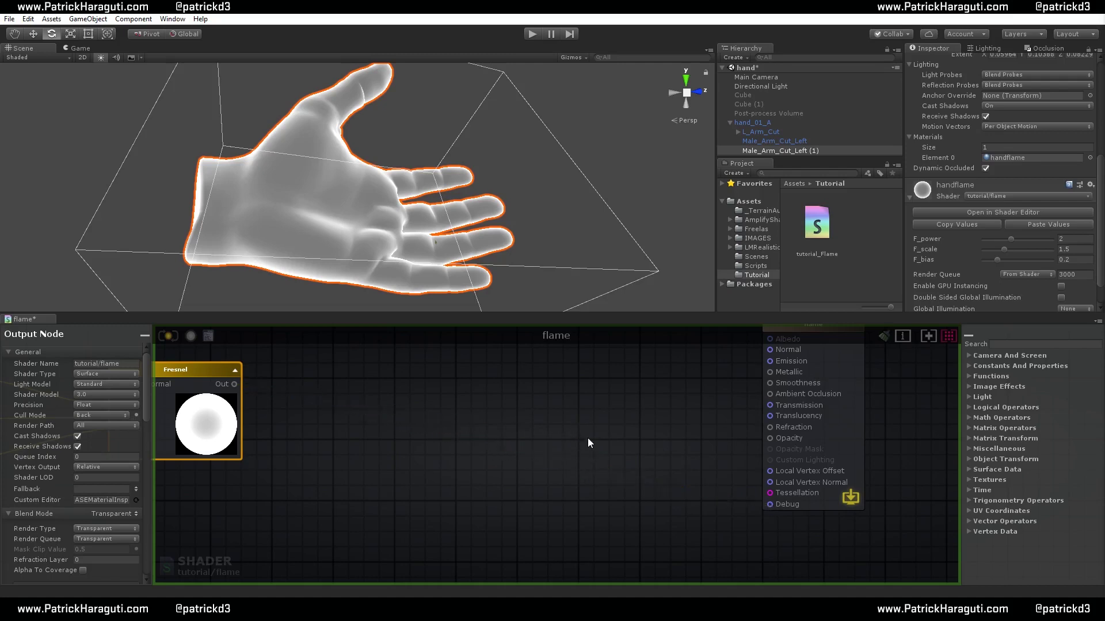
middle_drag(589, 439, 603, 485)
middle_drag(519, 466, 603, 479)
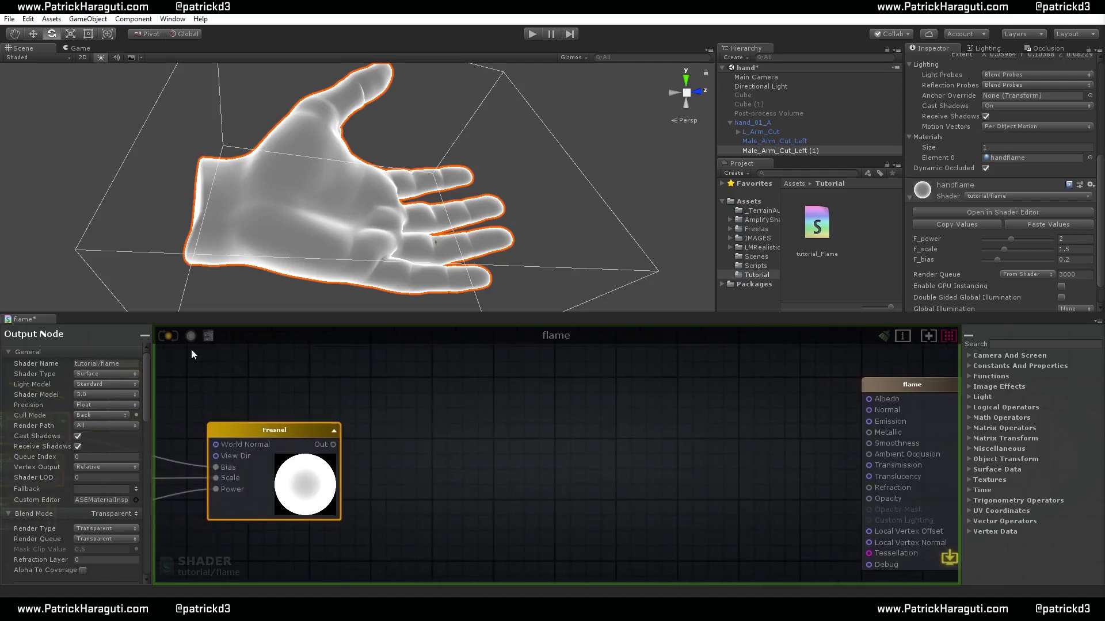
middle_drag(621, 442, 585, 452)
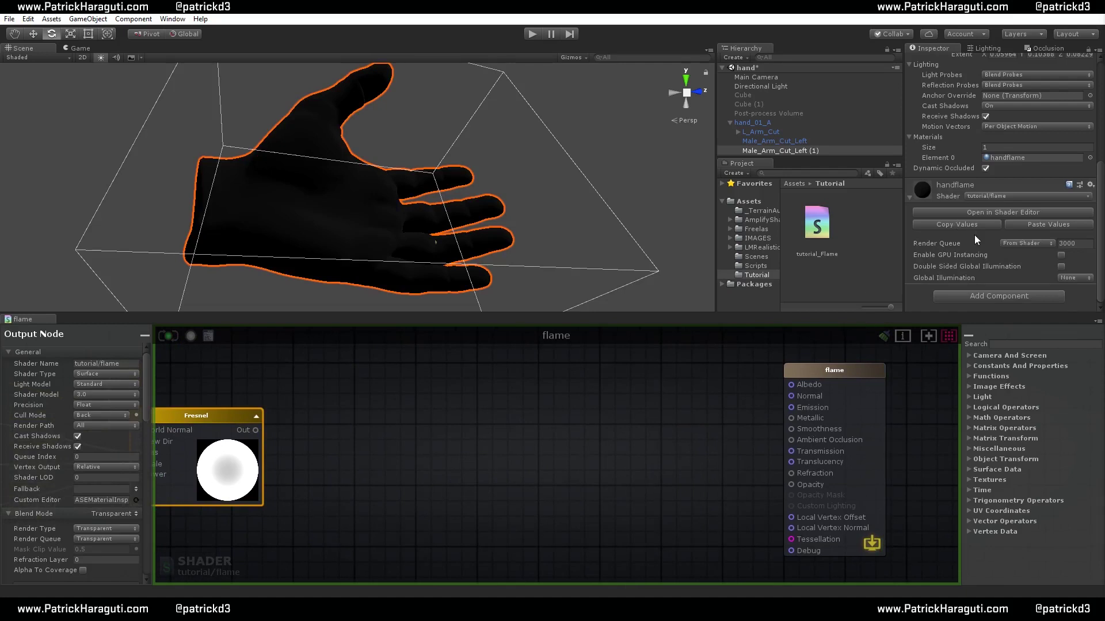
middle_drag(439, 511, 646, 502)
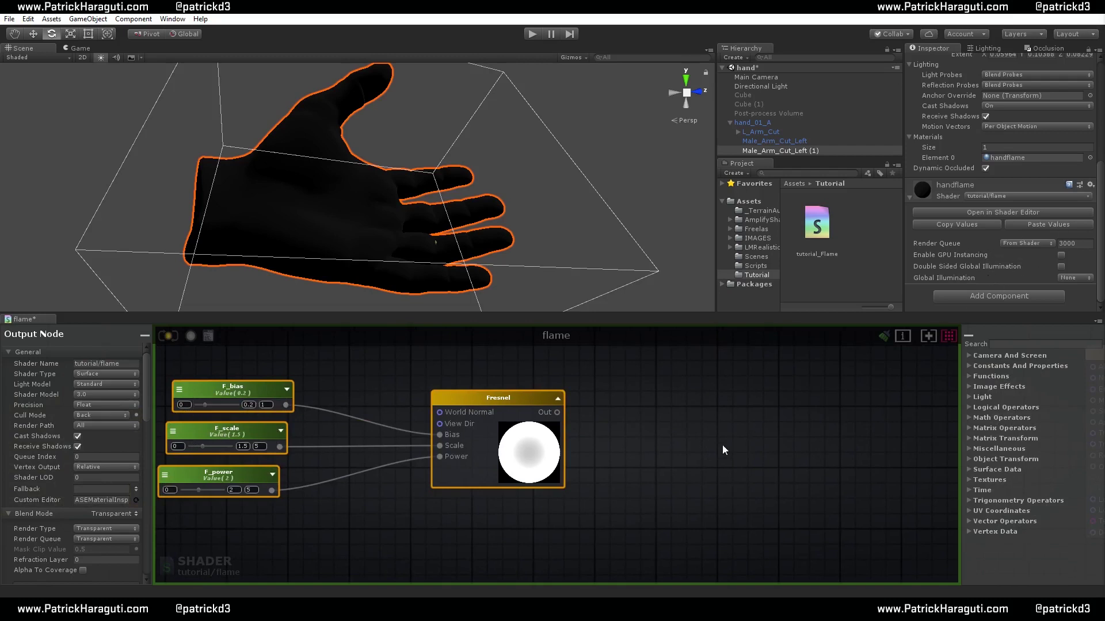
middle_drag(722, 444, 587, 446)
middle_drag(799, 439, 691, 469)
click(875, 380)
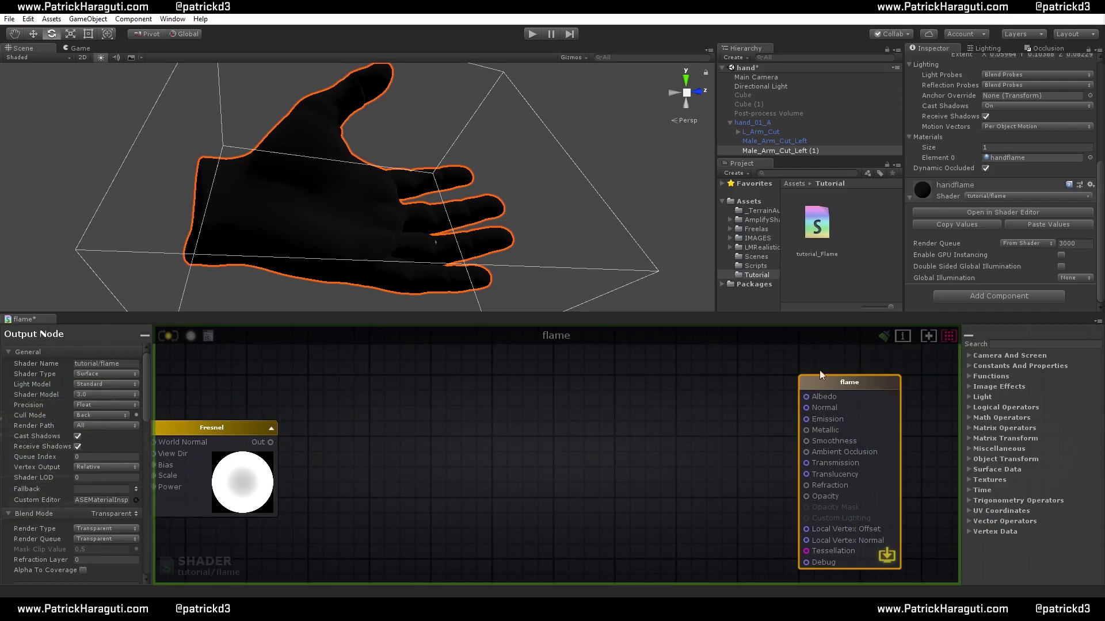
Add a Color node above the Fresnel node and name it Flame Color
middle_drag(603, 469, 646, 447)
middle_drag(579, 443, 593, 482)
scroll(592, 482, down, 3)
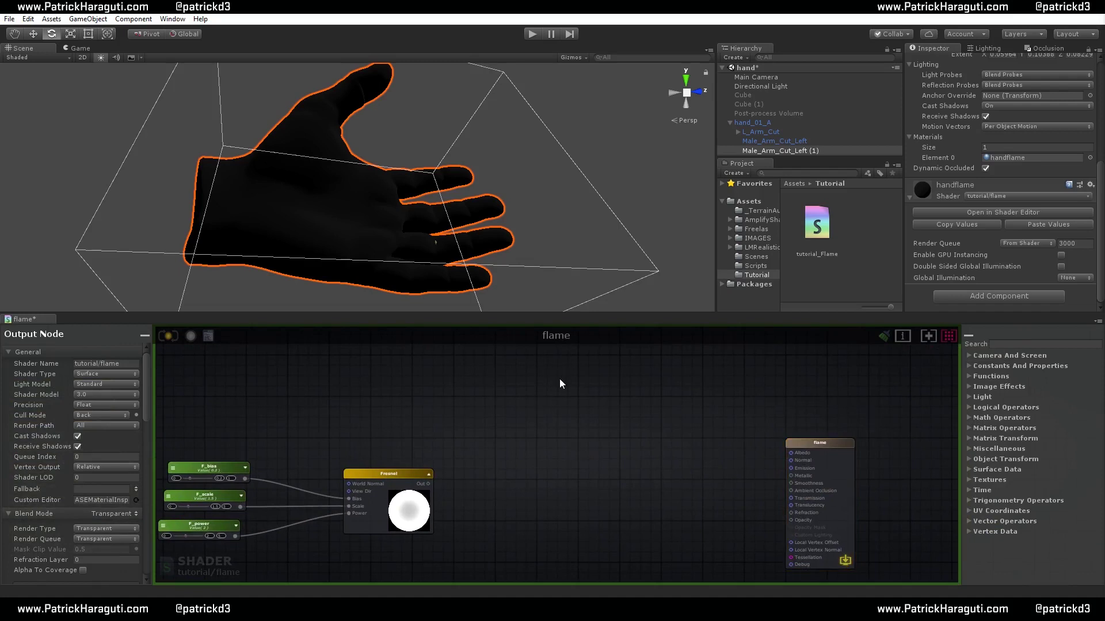
key(5)
click(523, 378)
drag(551, 382, 515, 371)
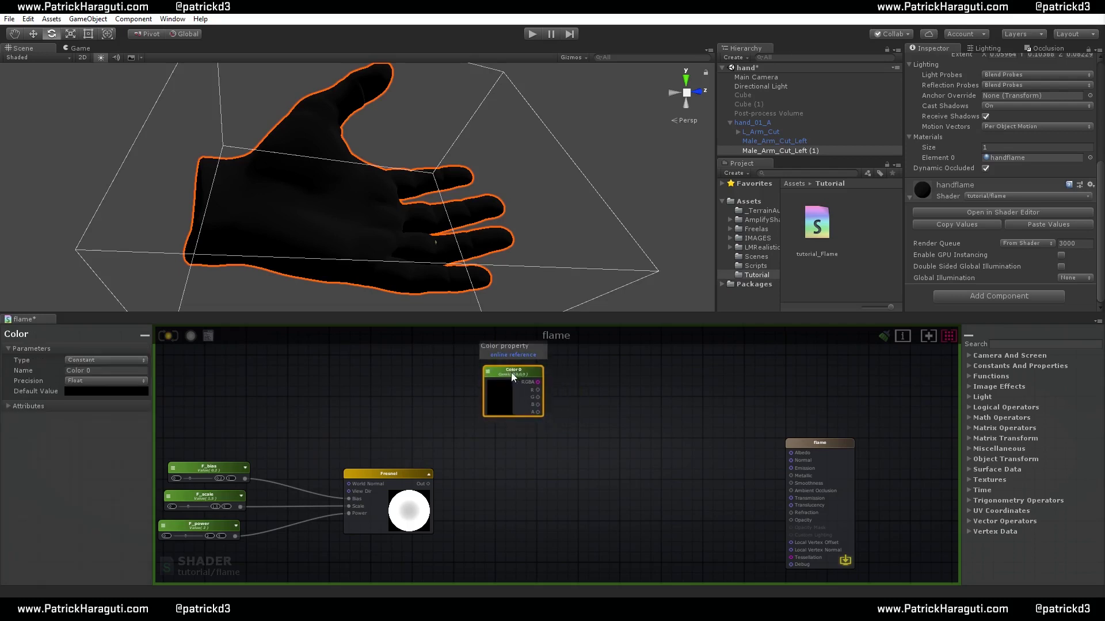
click(104, 371)
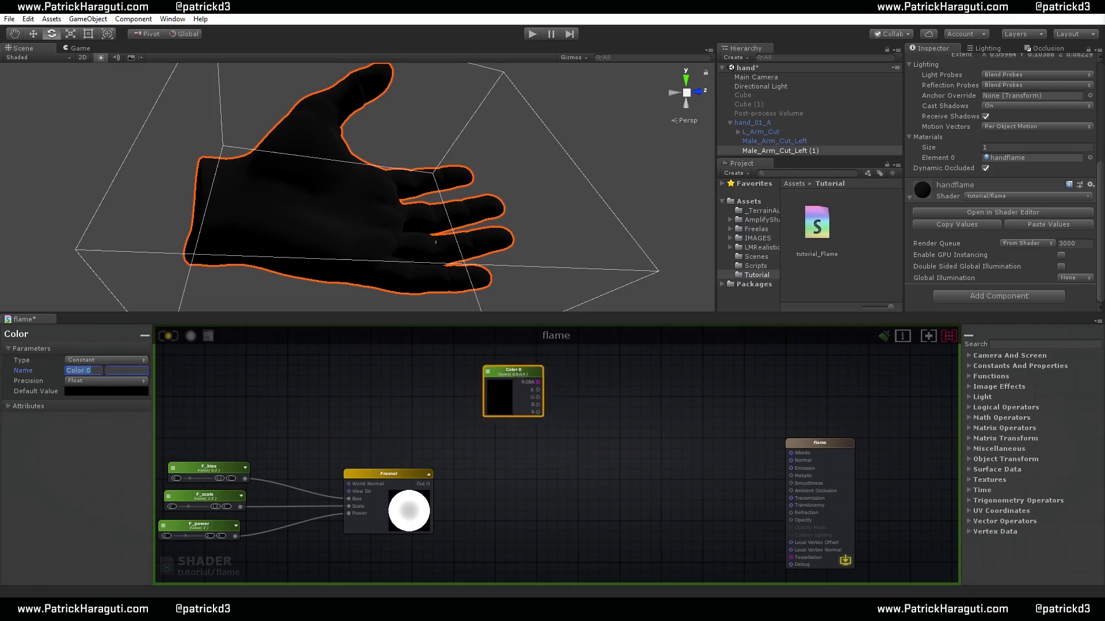
text(Flame Color)
Move the Flame Color node slightly up and to the left, leaving room for another node beneath it
click(563, 487)
drag(516, 372, 491, 363)
right_drag(500, 416, 536, 451)
scroll(536, 451, up, 2)
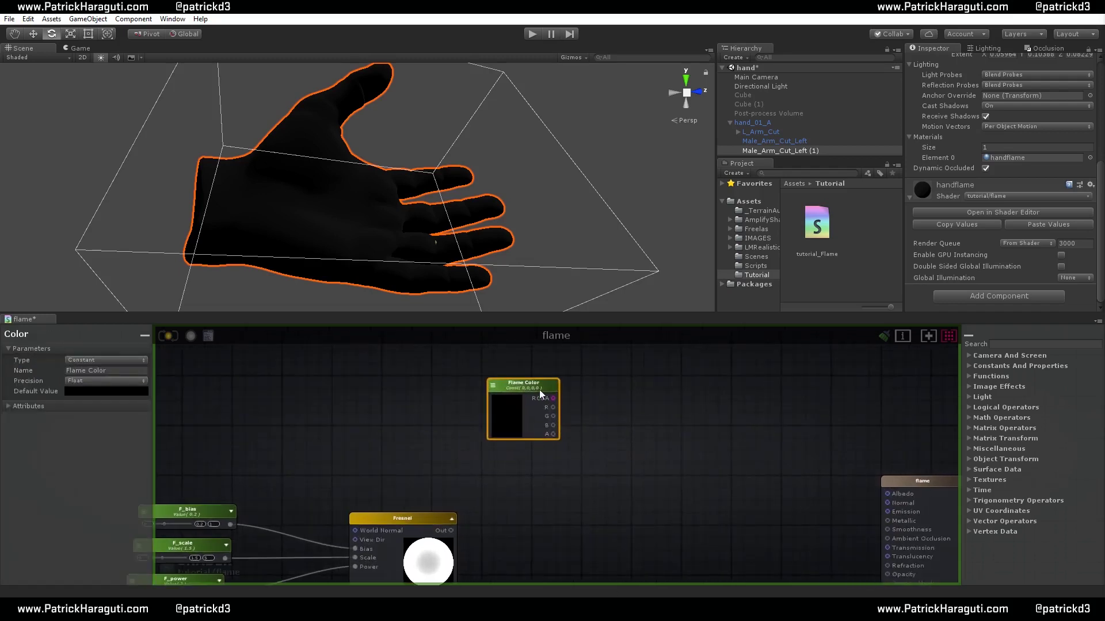
click(611, 406)
click(533, 386)
drag(533, 386, 521, 376)
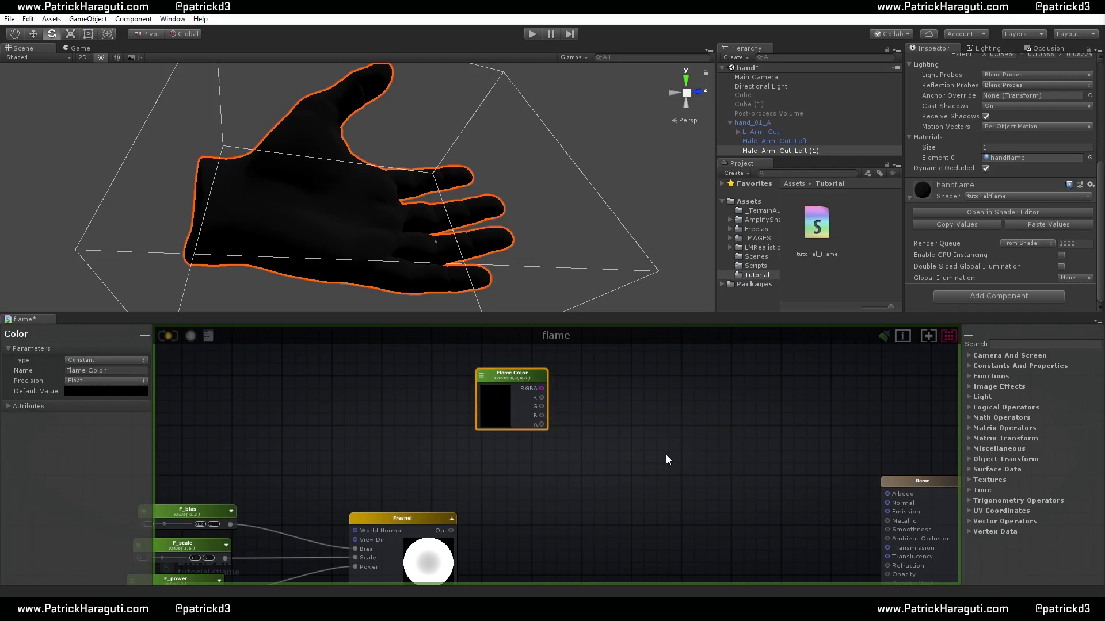
drag(527, 377, 518, 367)
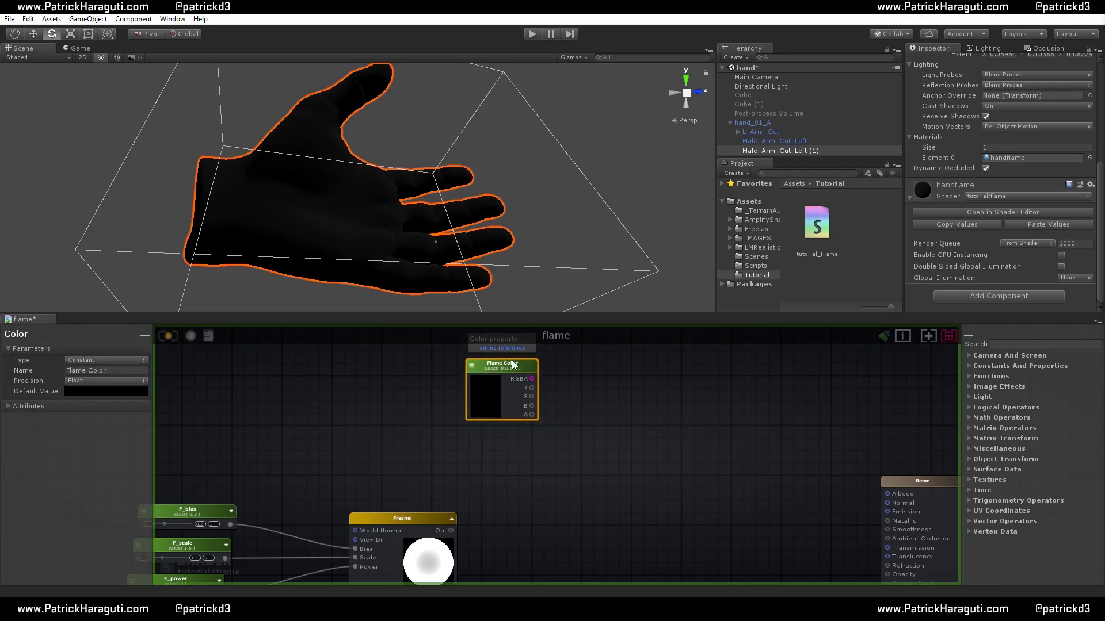
Duplicate the Flame Color node, place the copy directly beneath it, and rename the copy Flame Color 2
key(ctrl+d)
drag(545, 367, 509, 430)
click(104, 370)
text(Flame Color 2)
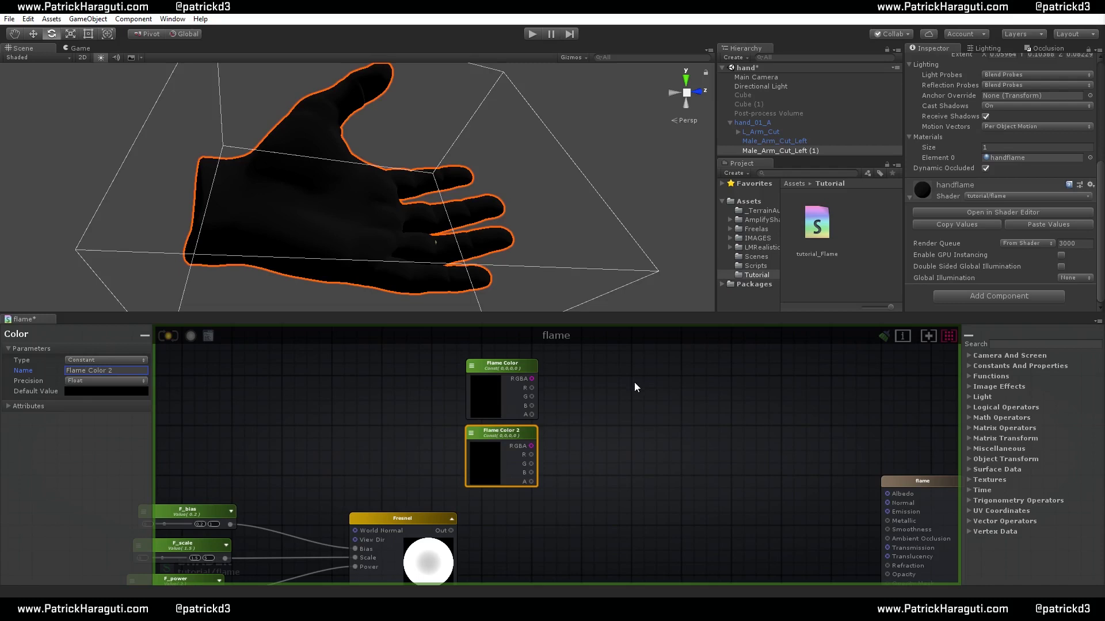
Set the Flame Color node's color to a bright orange-yellow, FFBA00
click(485, 382)
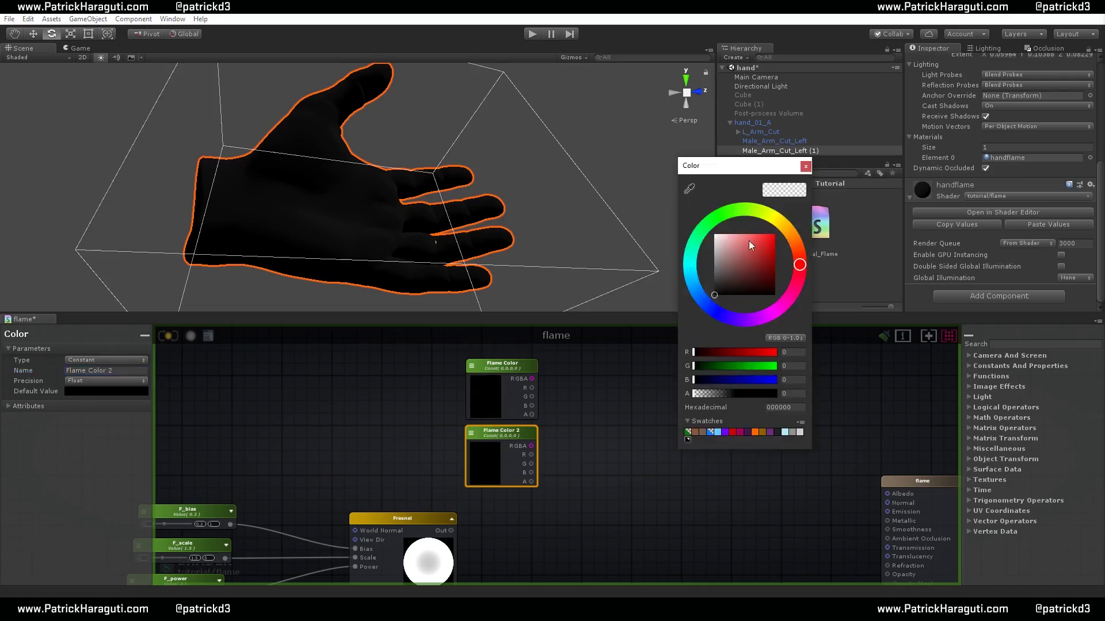
click(783, 230)
click(776, 234)
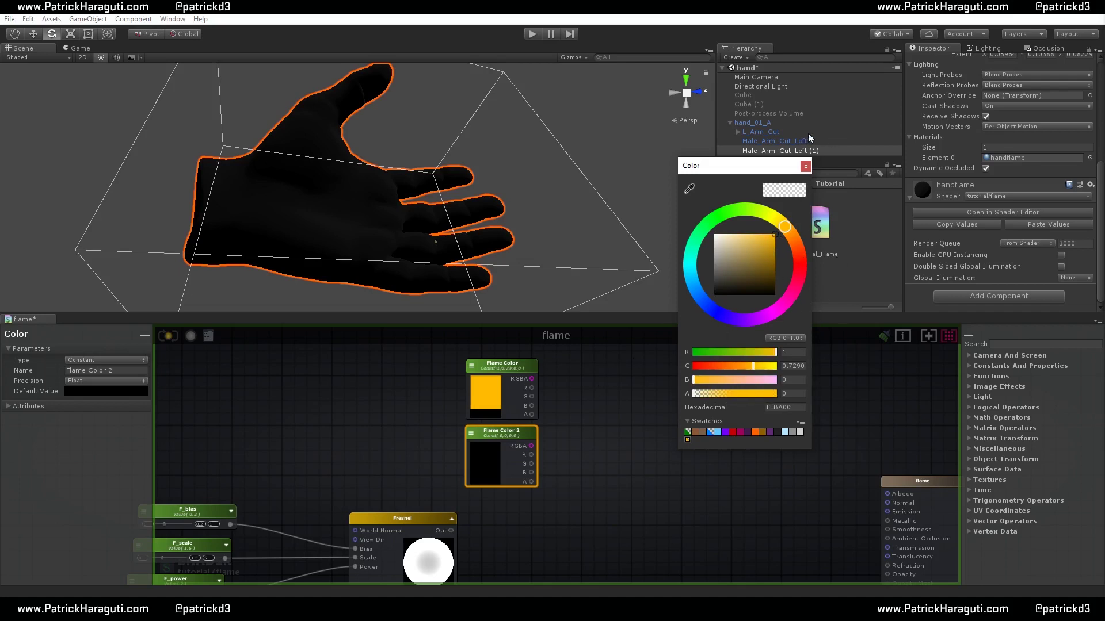
click(806, 166)
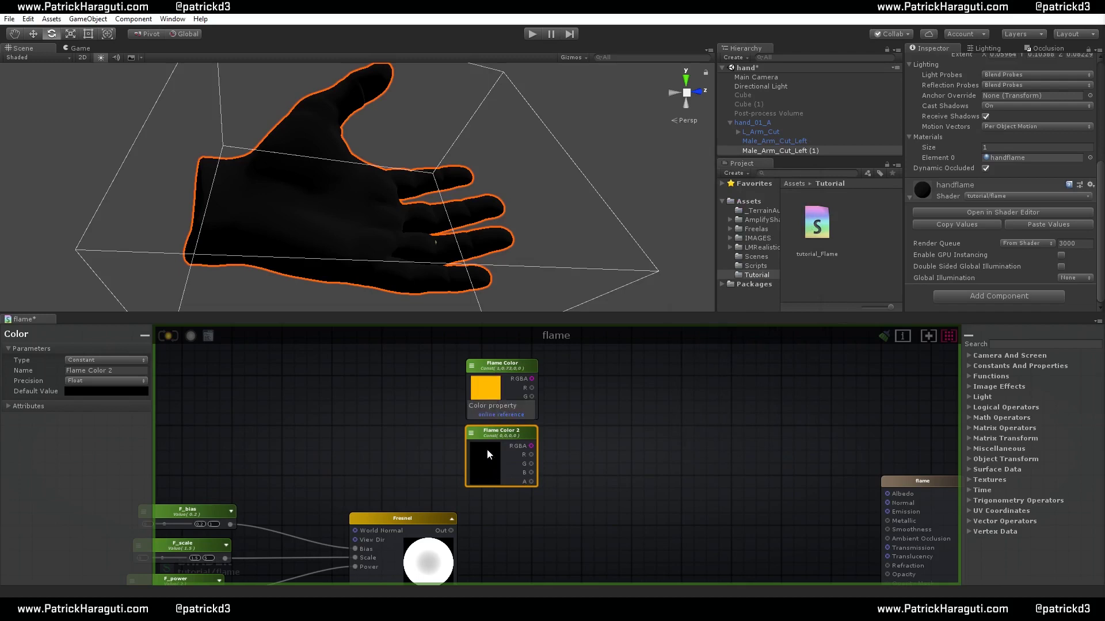
click(643, 464)
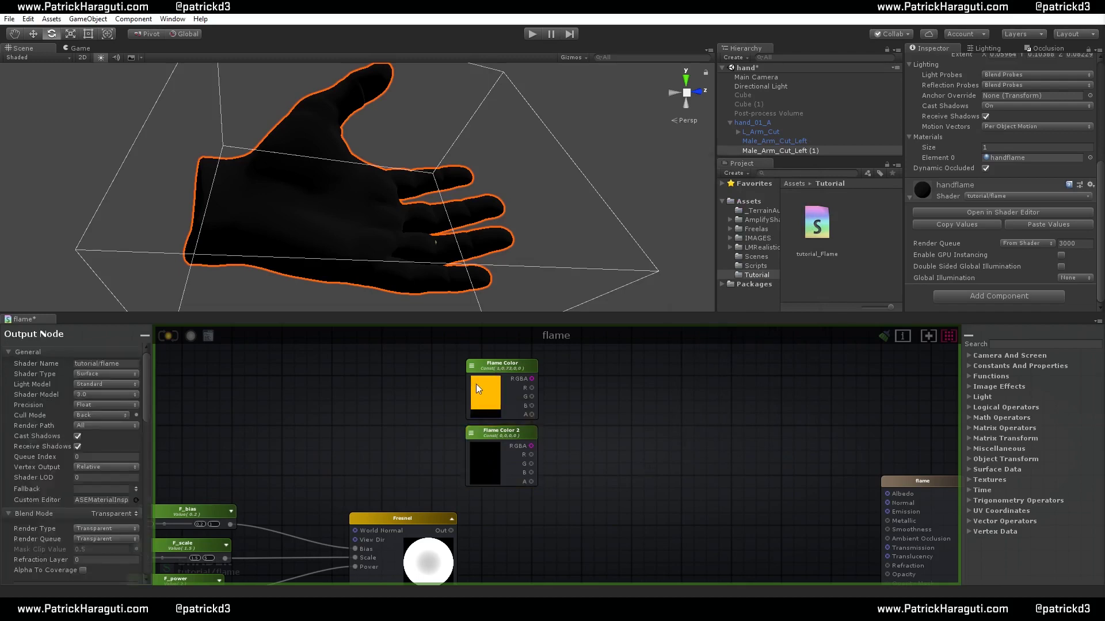
Set Flame Color 2 to a dark red of about 0.65, 0.02, 0.02 and shift the node slightly left
click(475, 384)
click(488, 453)
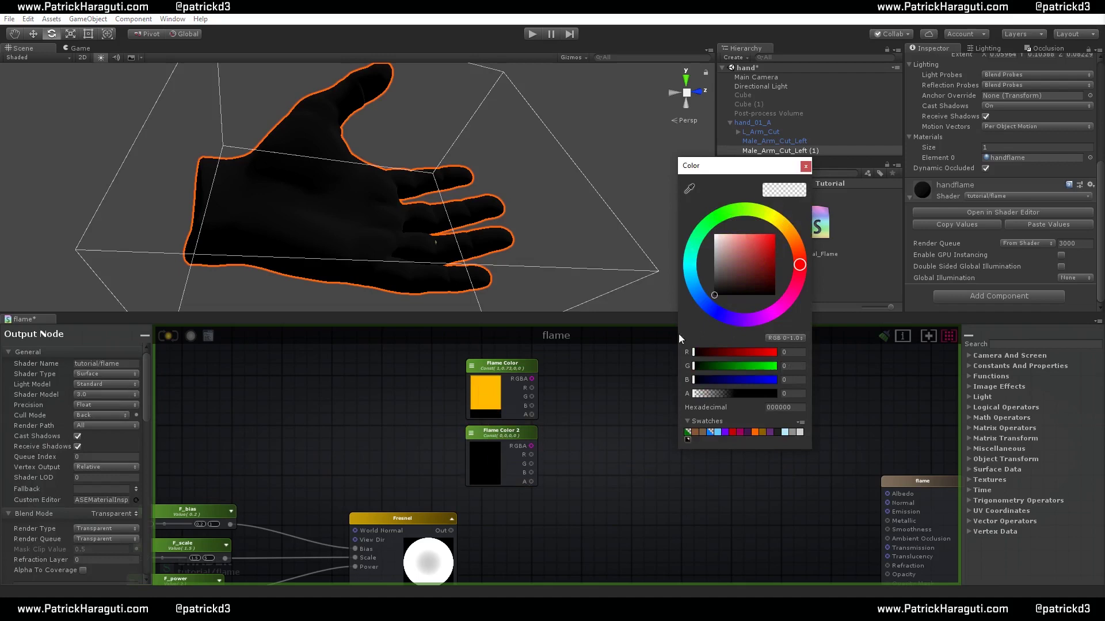
click(775, 264)
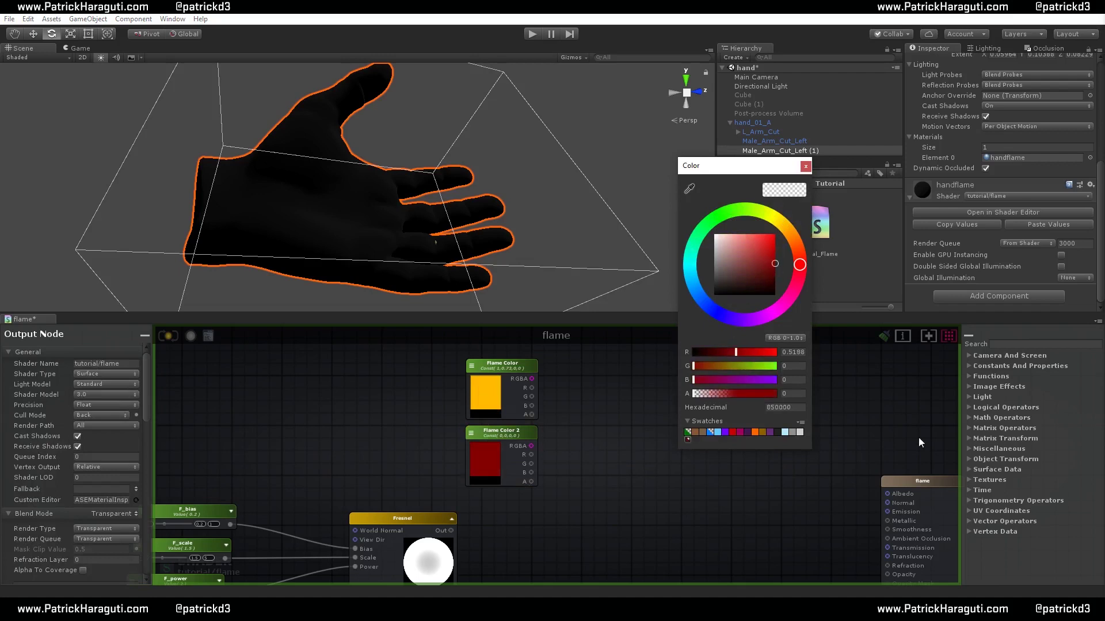
click(773, 256)
click(805, 166)
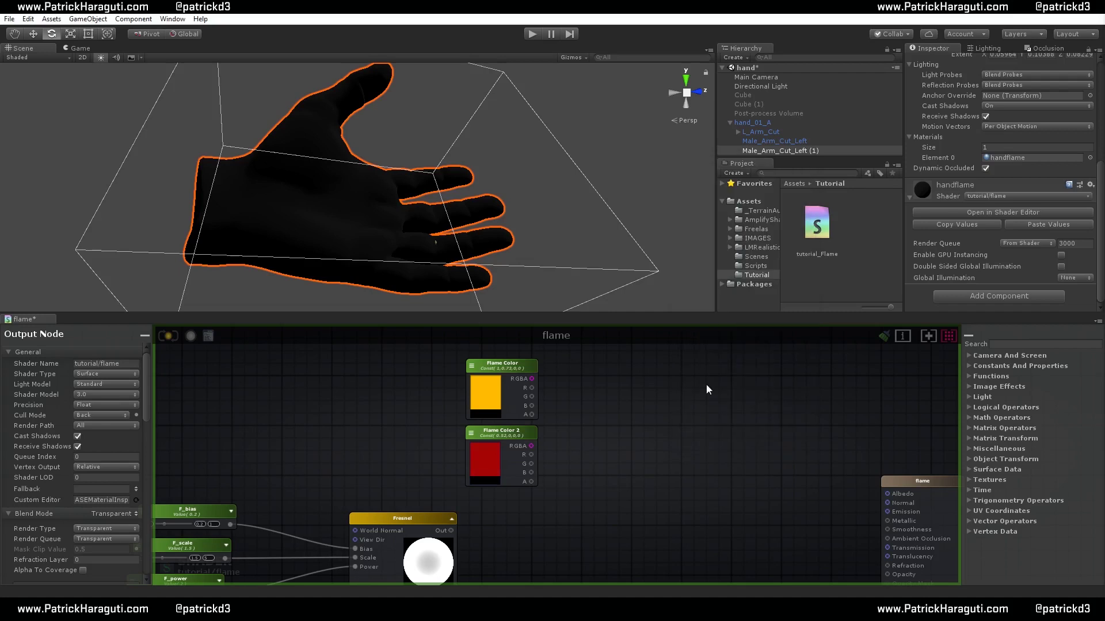
scroll(678, 427, down, 4)
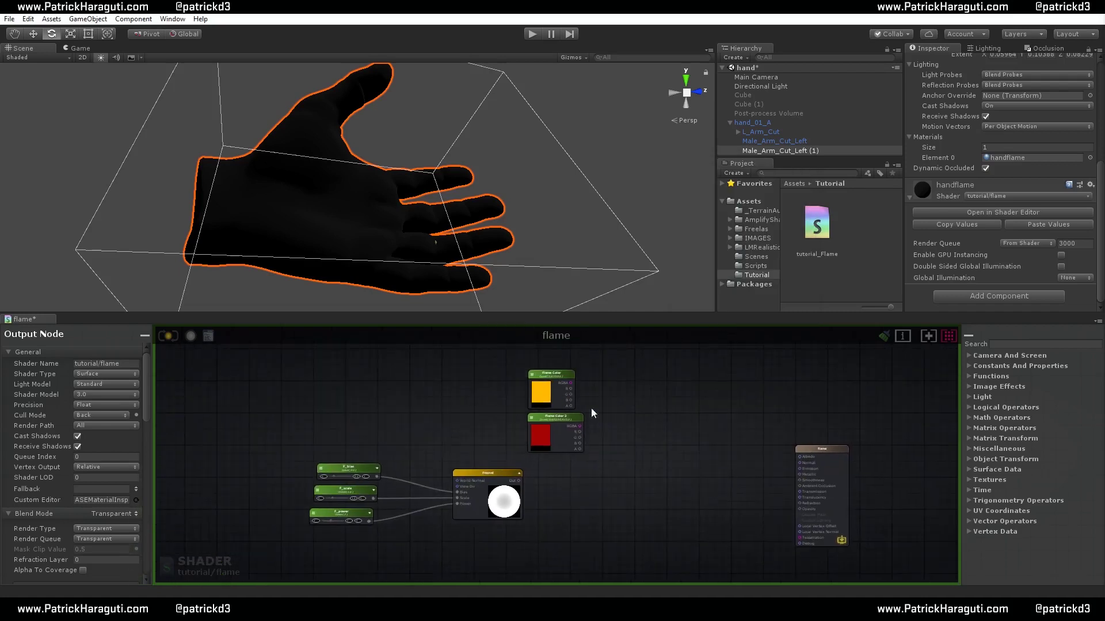
drag(549, 419, 534, 420)
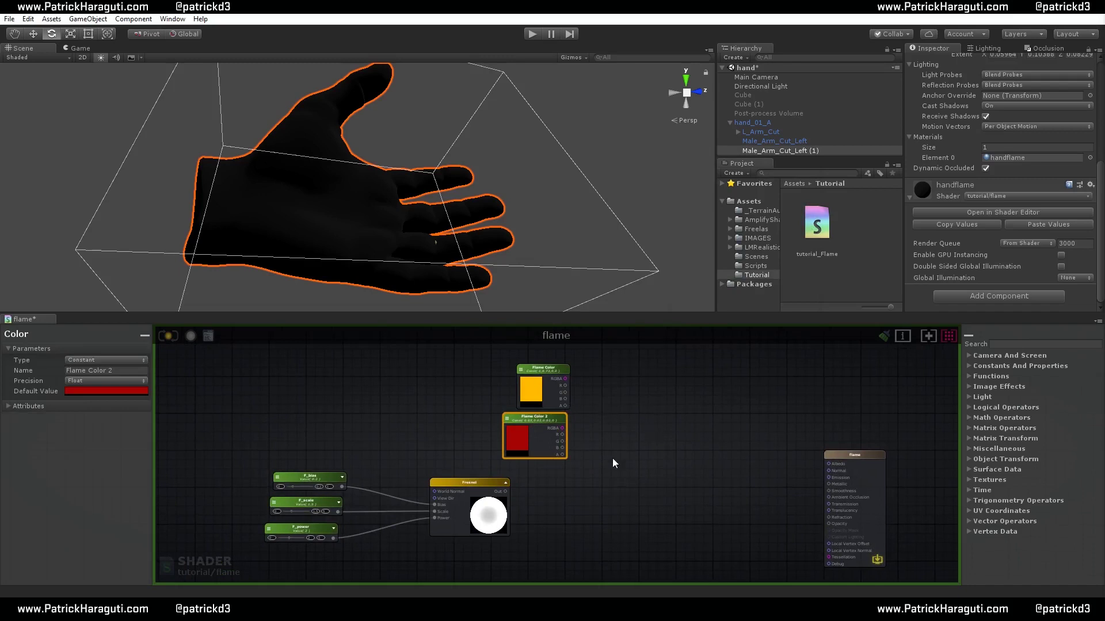
Reconnect the Fresnel output to the flame node's Debug input and update the shader to preview it again
click(475, 482)
drag(506, 491, 828, 558)
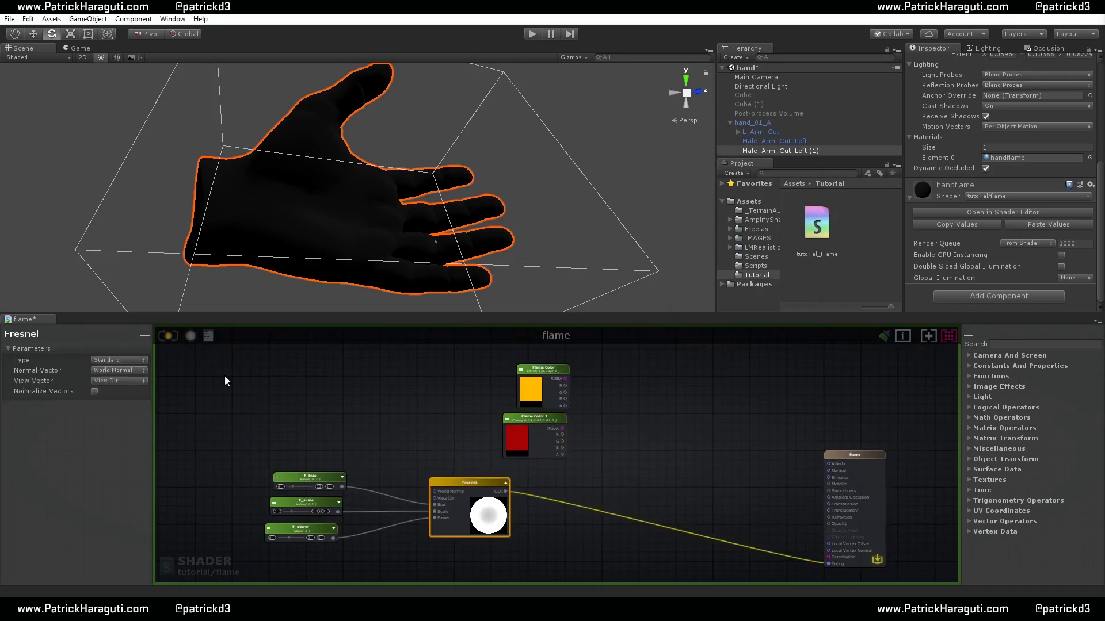
click(169, 337)
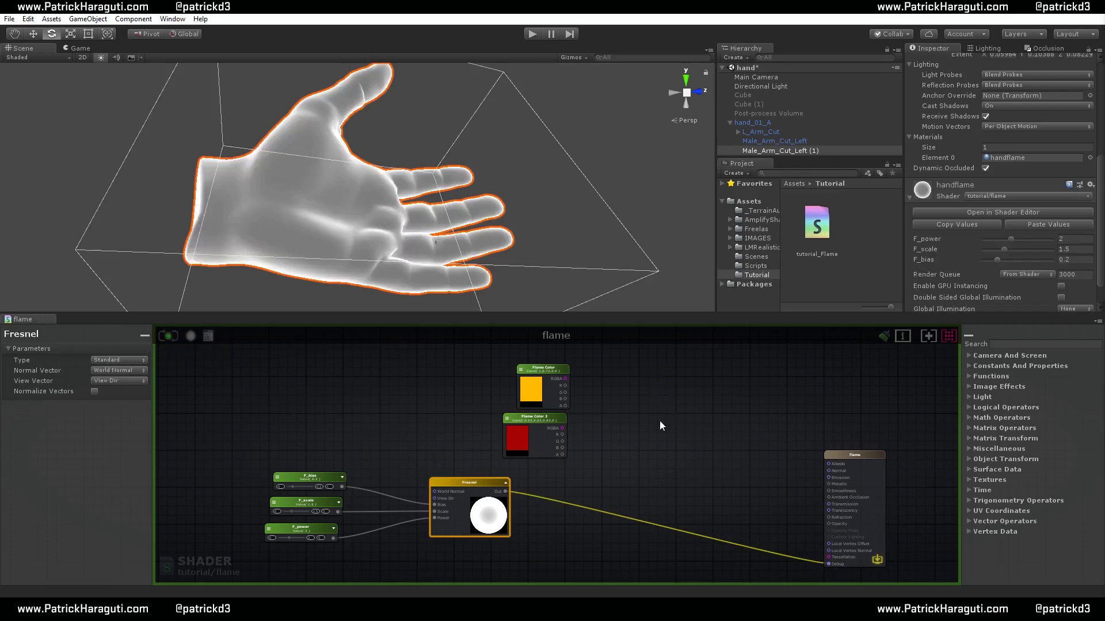
Remove the connection between the Fresnel output and the flame node's Debug input
middle_drag(674, 430, 671, 449)
click(670, 447)
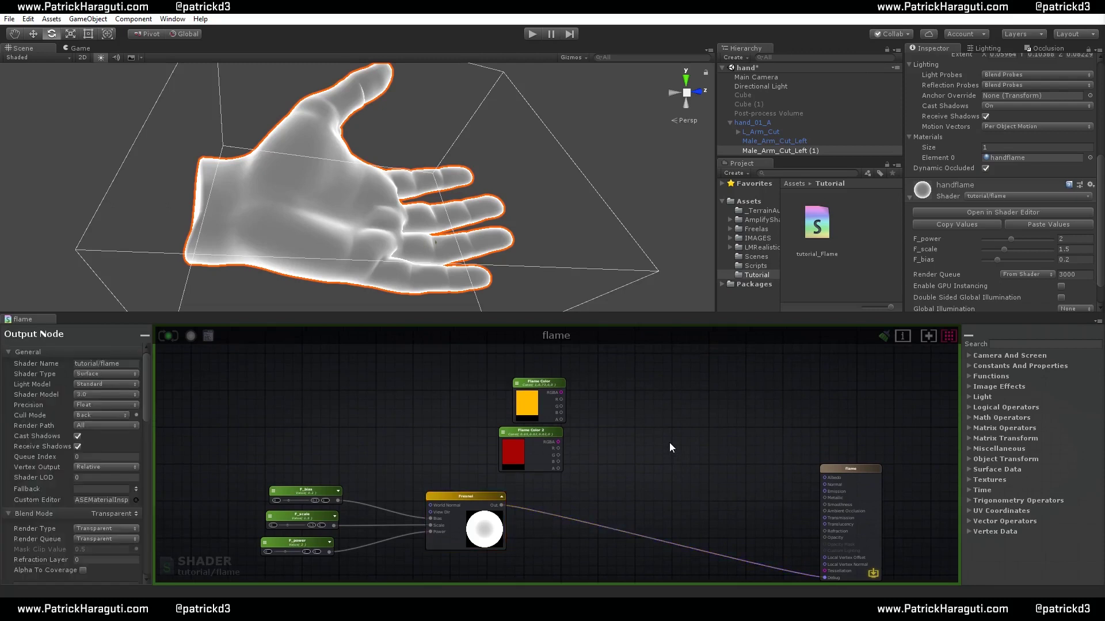
drag(823, 576, 702, 533)
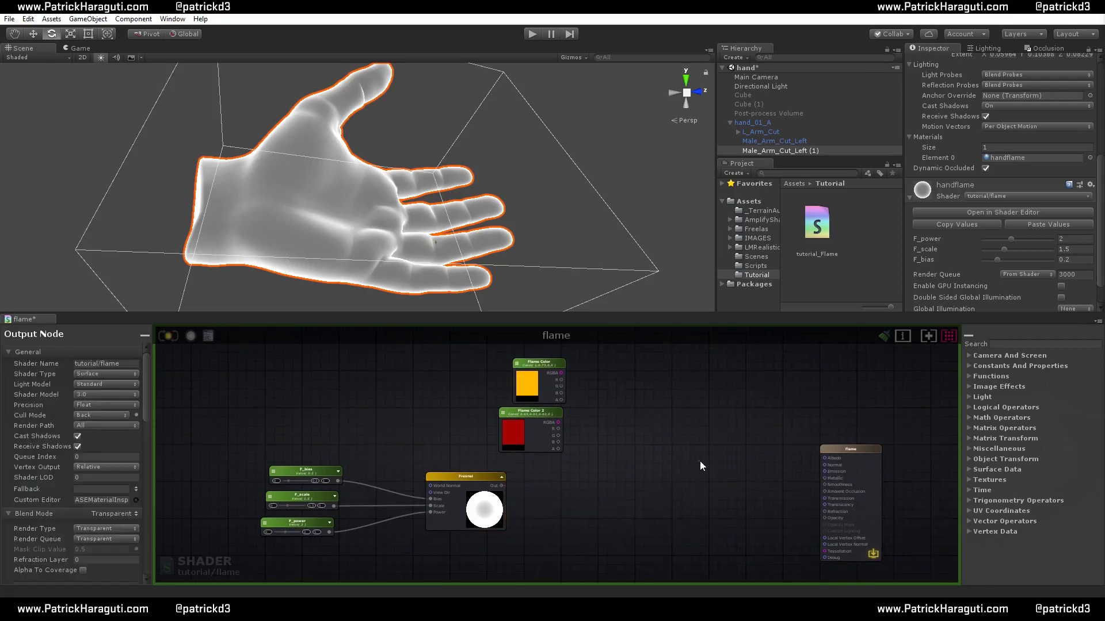
scroll(622, 428, up, 3)
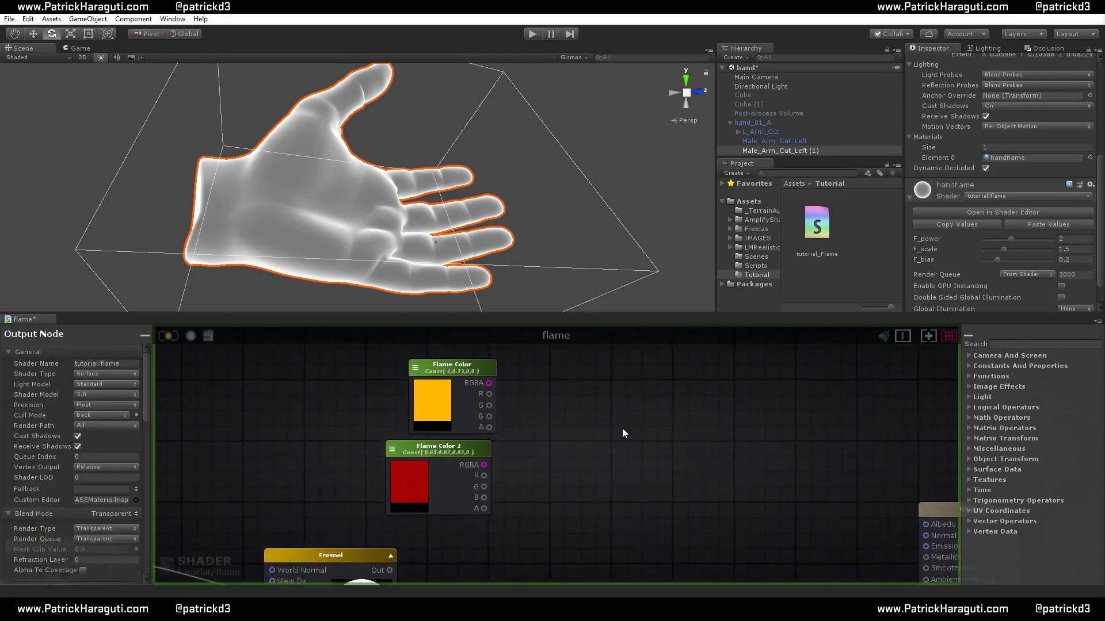
Add a Lerp node between the flame color nodes and the output node and expand its preview
key(l)
click(660, 433)
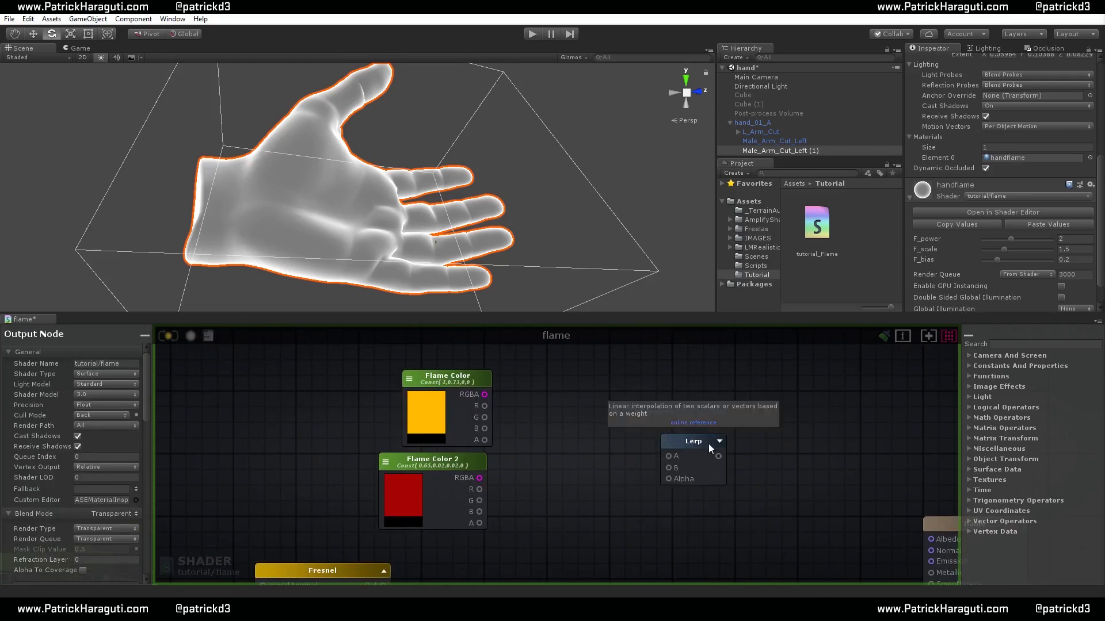
click(688, 434)
click(713, 431)
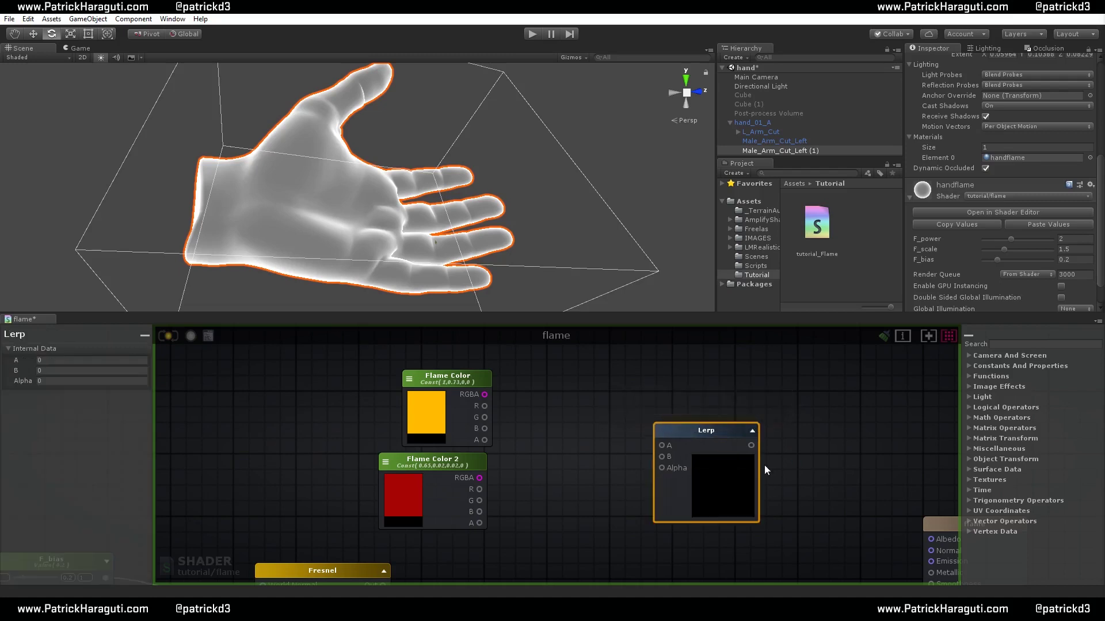
Wire the Lerp node's inputs: Fresnel output into Alpha, Flame Color into B and Flame Color 2 into A
middle_drag(793, 459, 809, 444)
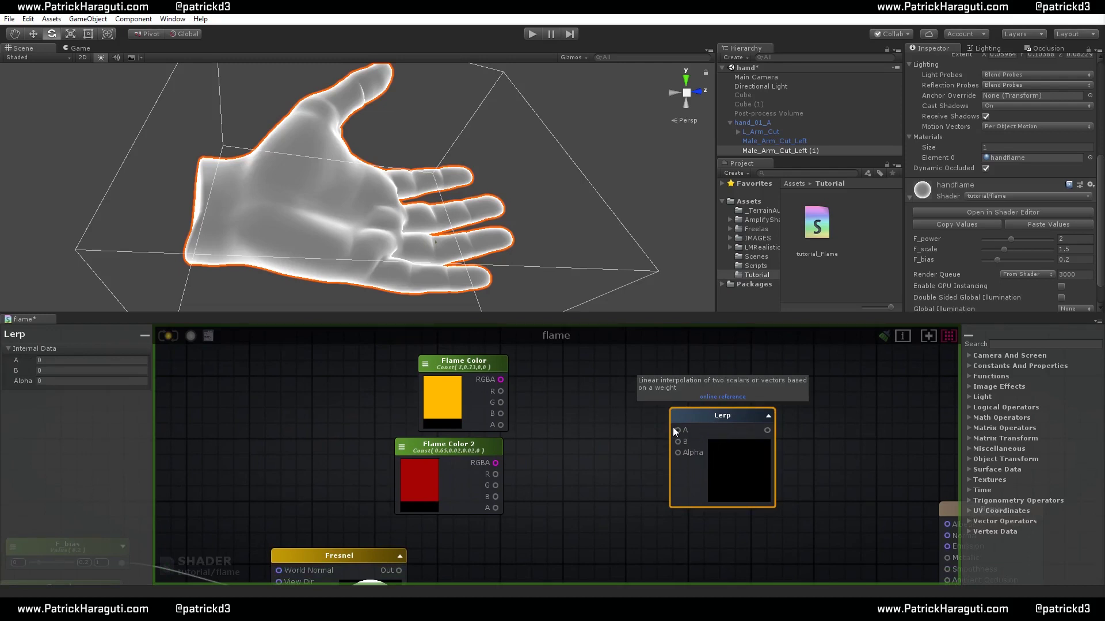
scroll(697, 494, down, 4)
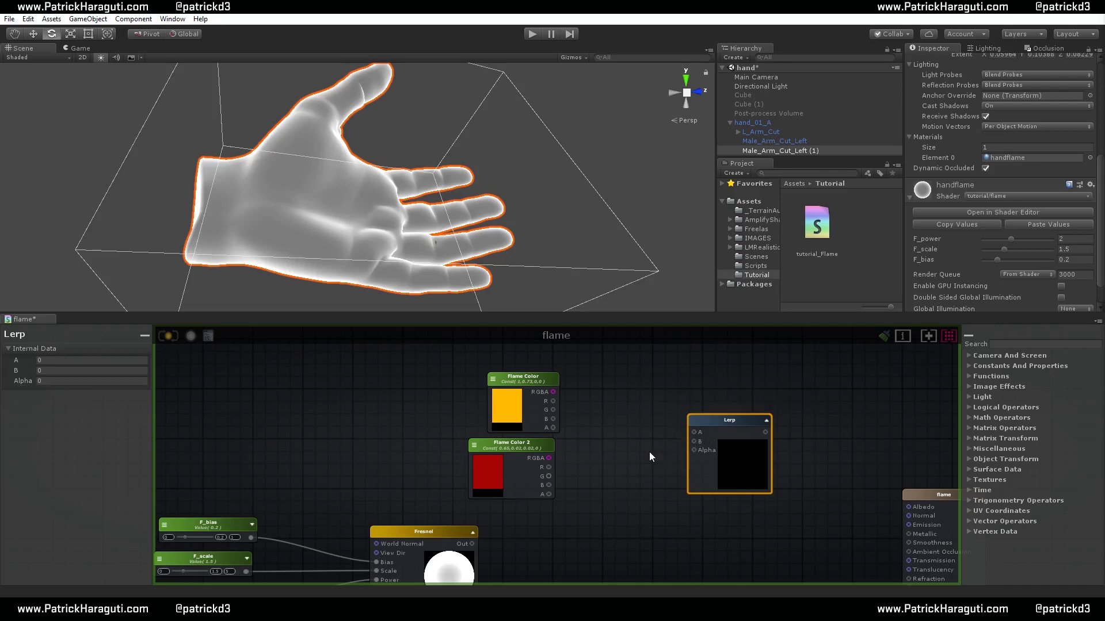
scroll(685, 460, up, 3)
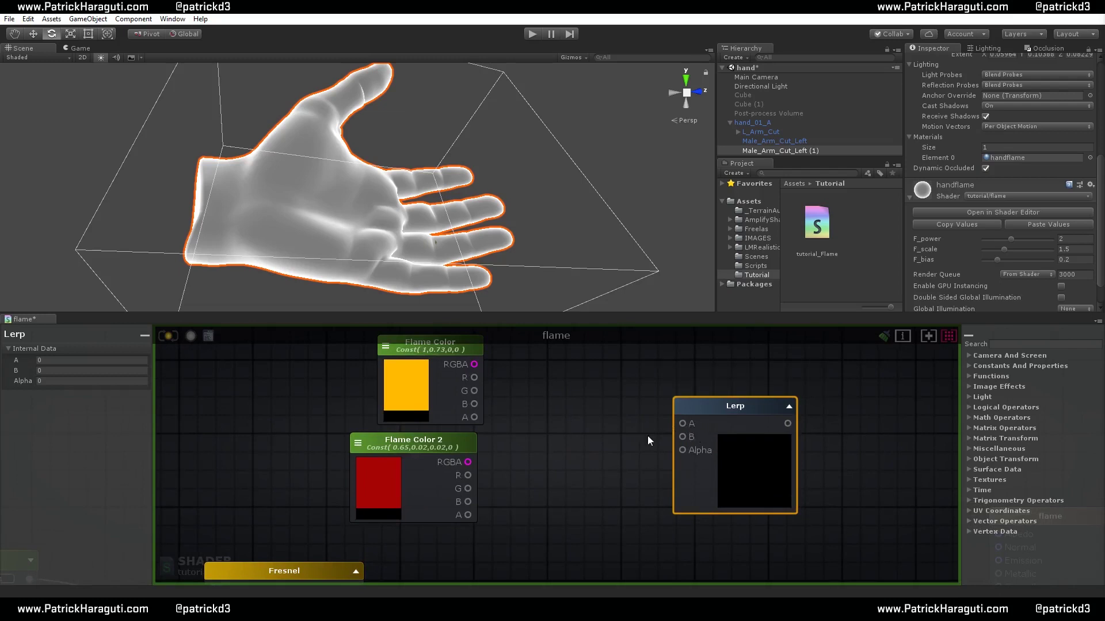
middle_drag(634, 448, 619, 437)
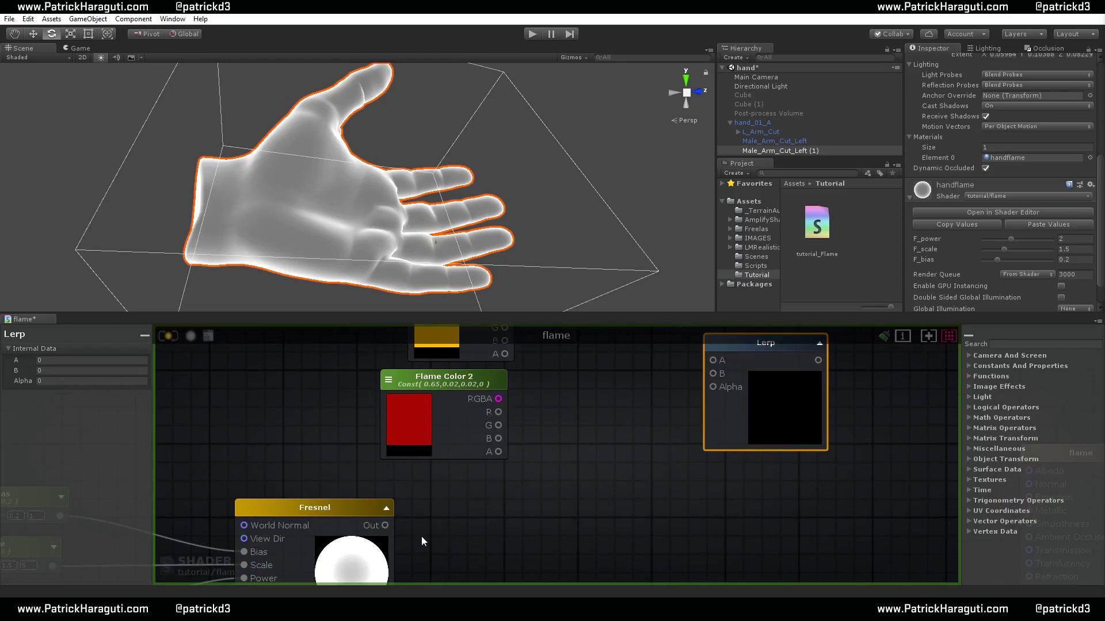
mouse_move(418, 536)
middle_down()
mouse_move(420, 512)
mouse_move(405, 532)
middle_up()
drag(358, 524, 686, 385)
middle_drag(664, 464, 624, 545)
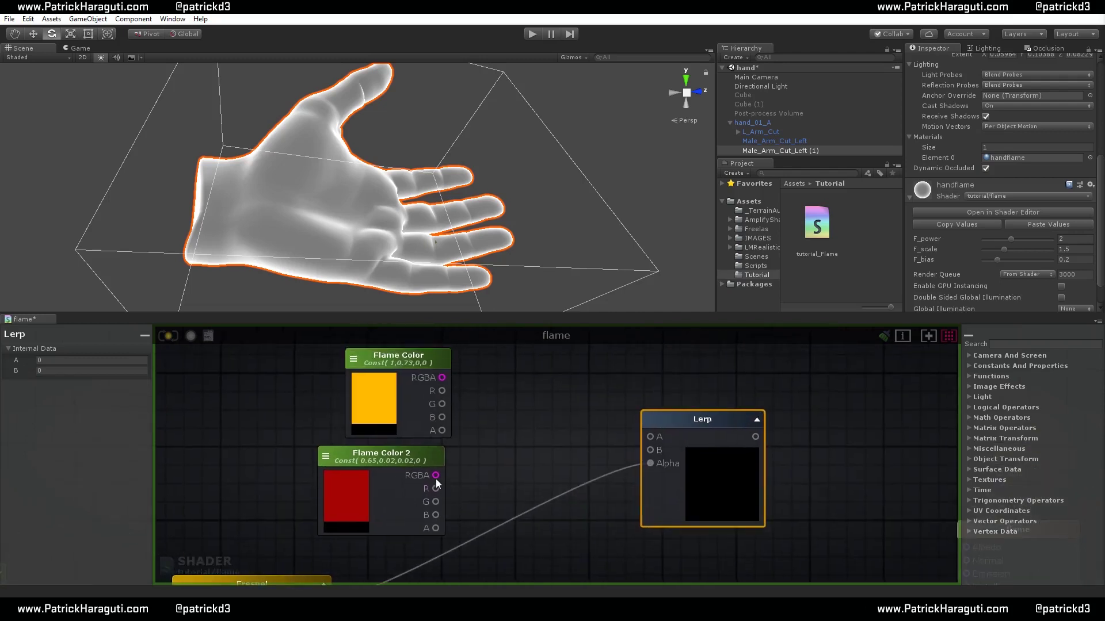
drag(442, 378, 650, 450)
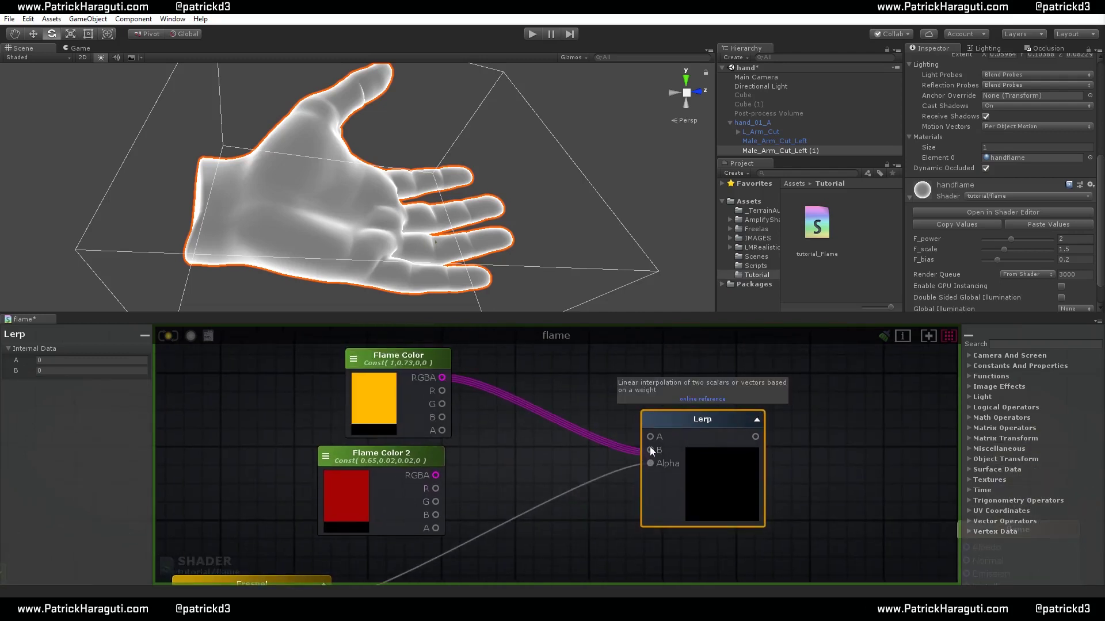
drag(437, 475, 651, 437)
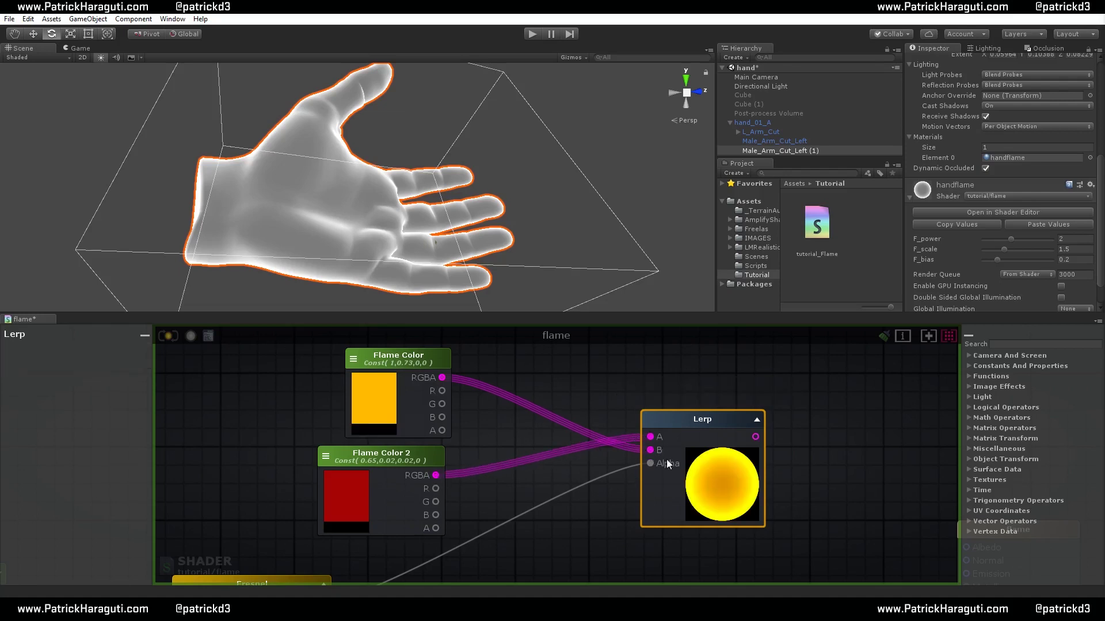
Rearrange the color nodes so that Flame Color 2 sits above Flame Color and their wires no longer cross
scroll(739, 465, down, 5)
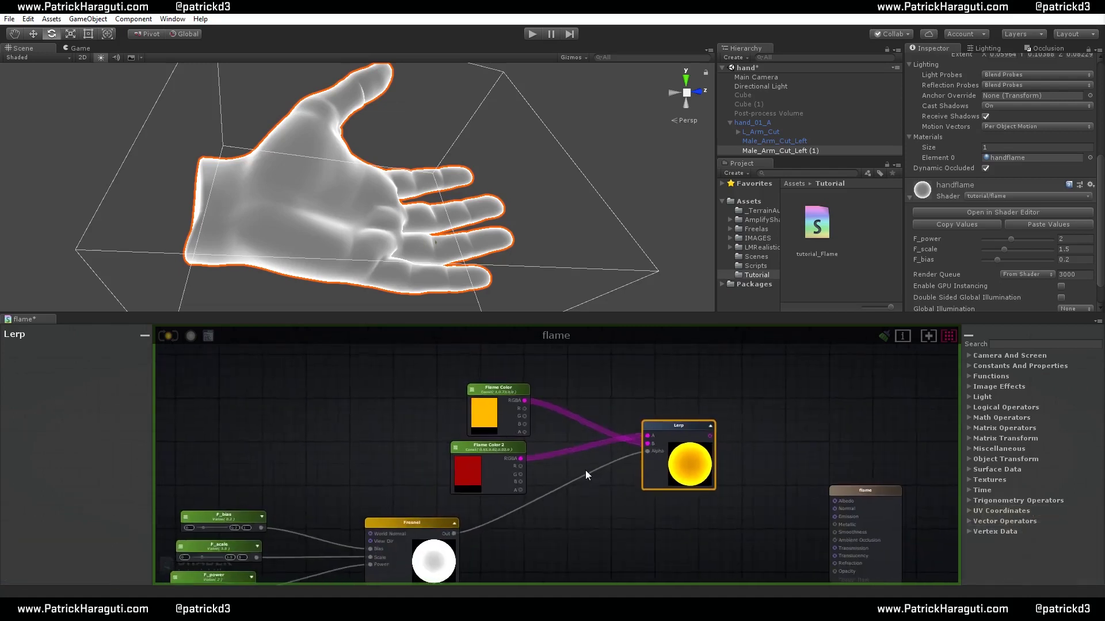
drag(576, 398, 536, 398)
drag(580, 454, 580, 340)
drag(465, 431, 542, 444)
Connect the Lerp output to the flame node's Emission input, update the shader and check the colored hand
scroll(726, 395, up, 2)
middle_drag(690, 413, 649, 392)
drag(613, 382, 764, 480)
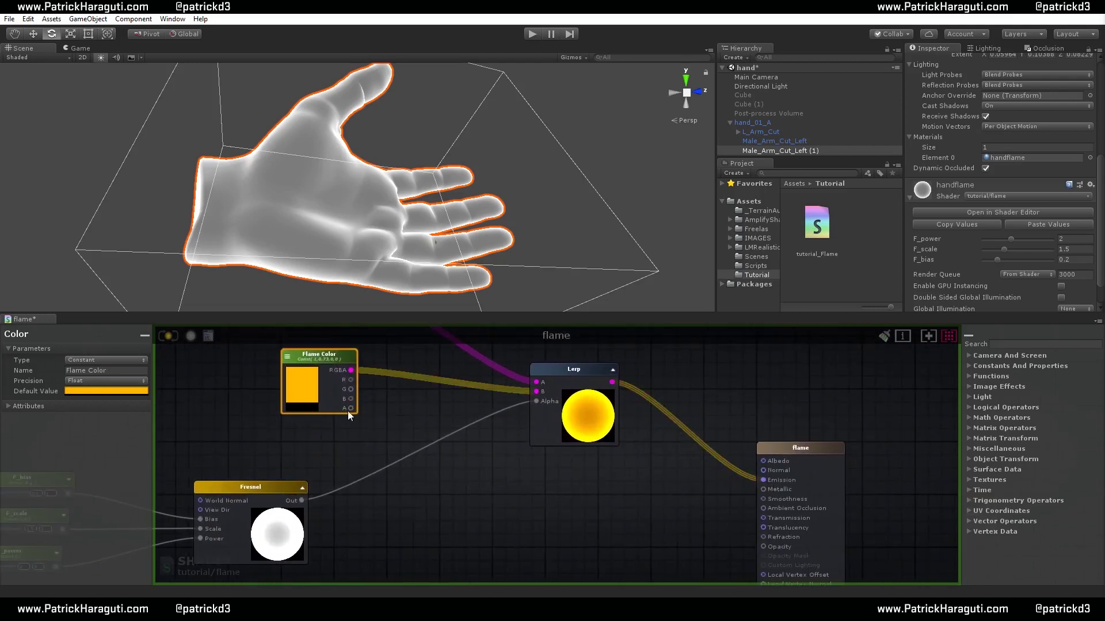
click(170, 336)
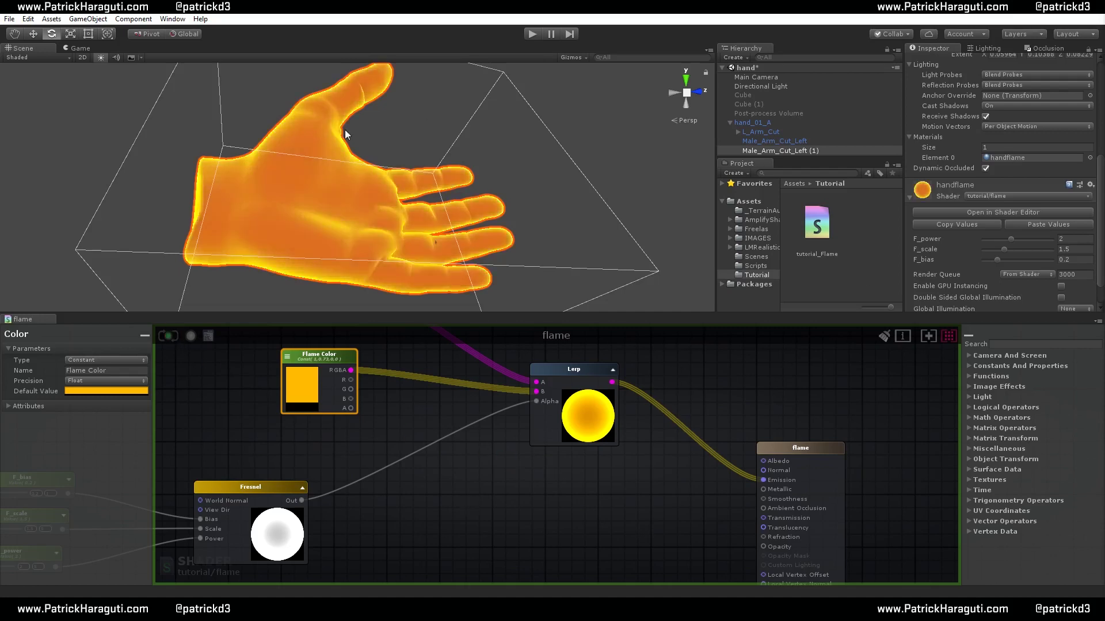
alt+drag(450, 285, 491, 199)
scroll(411, 209, down, 5)
scroll(406, 189, up, 5)
Connect the Fresnel output to the flame node's Opacity input as well and update the shader
right_drag(543, 499, 635, 464)
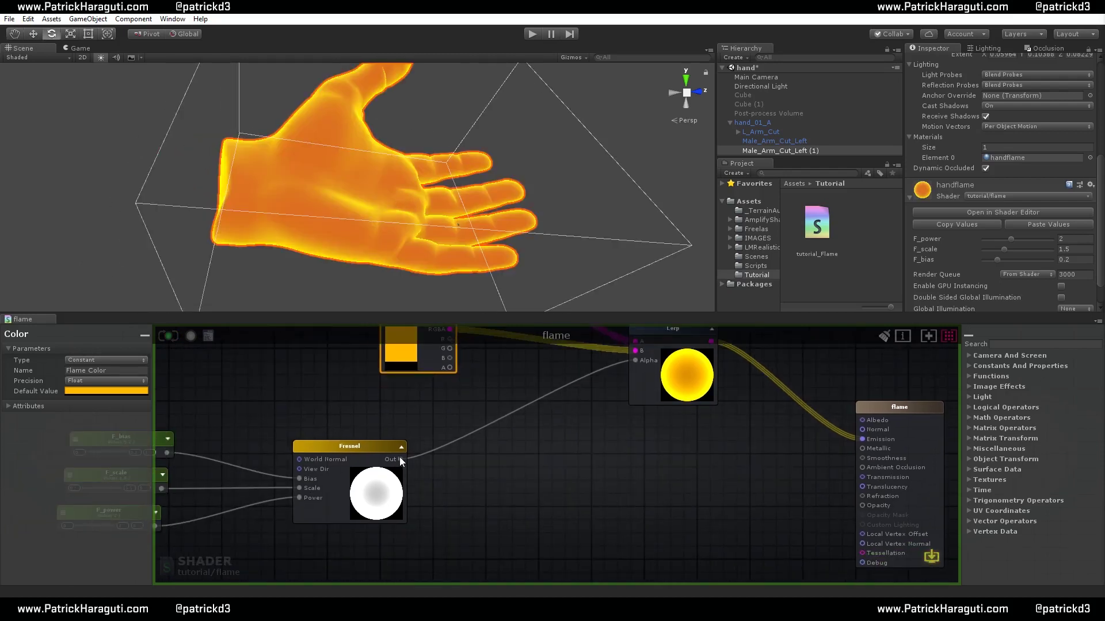
drag(400, 460, 862, 504)
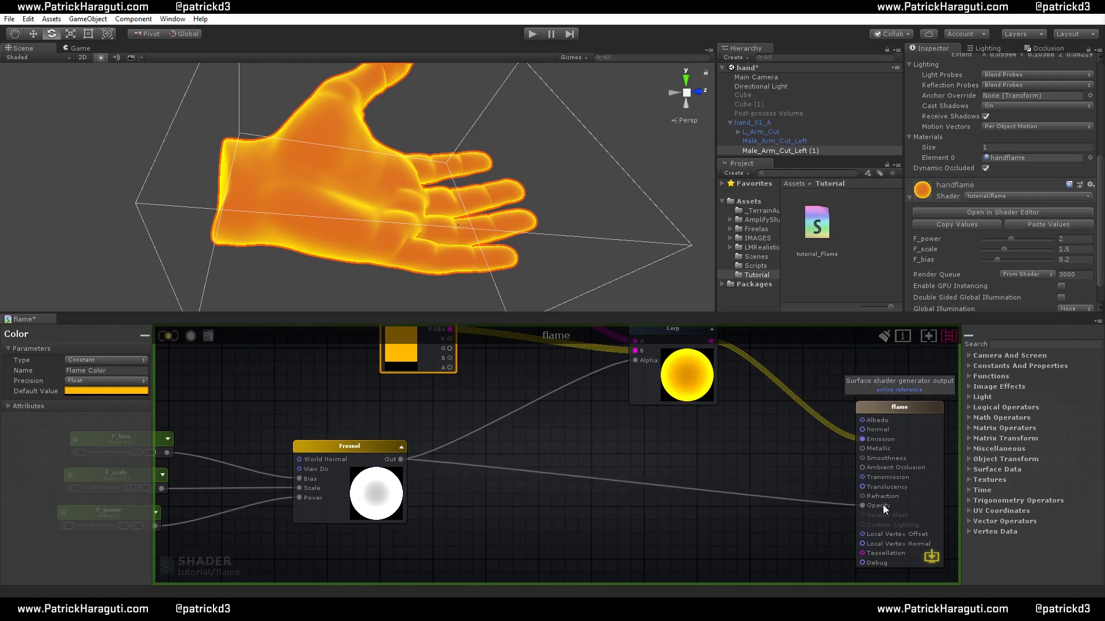
scroll(882, 506, up, 2)
scroll(775, 457, up, 1)
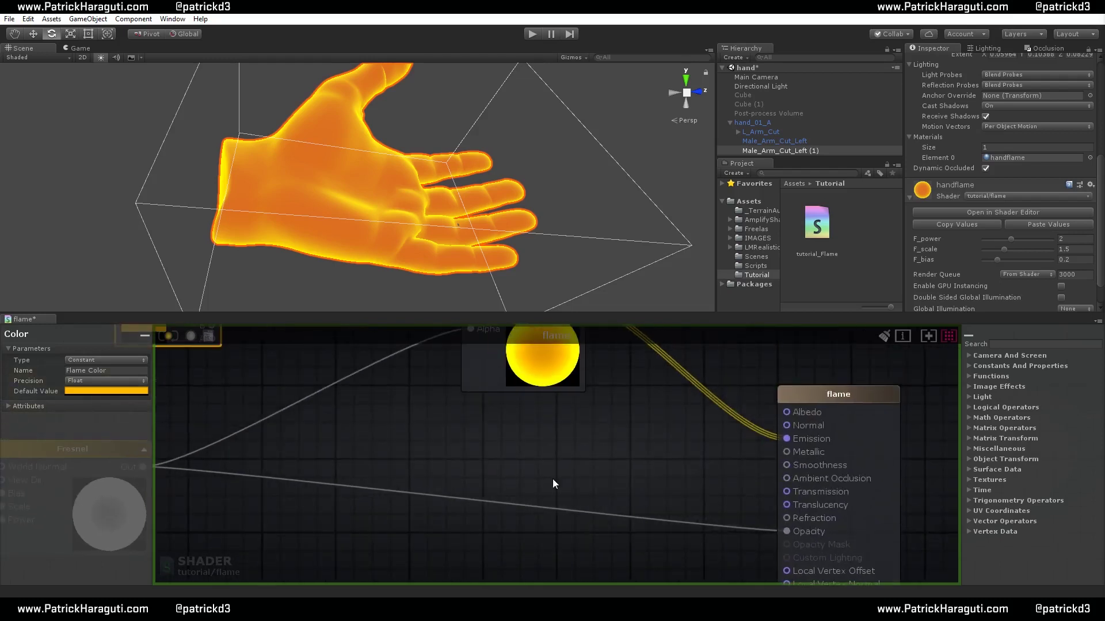
click(169, 337)
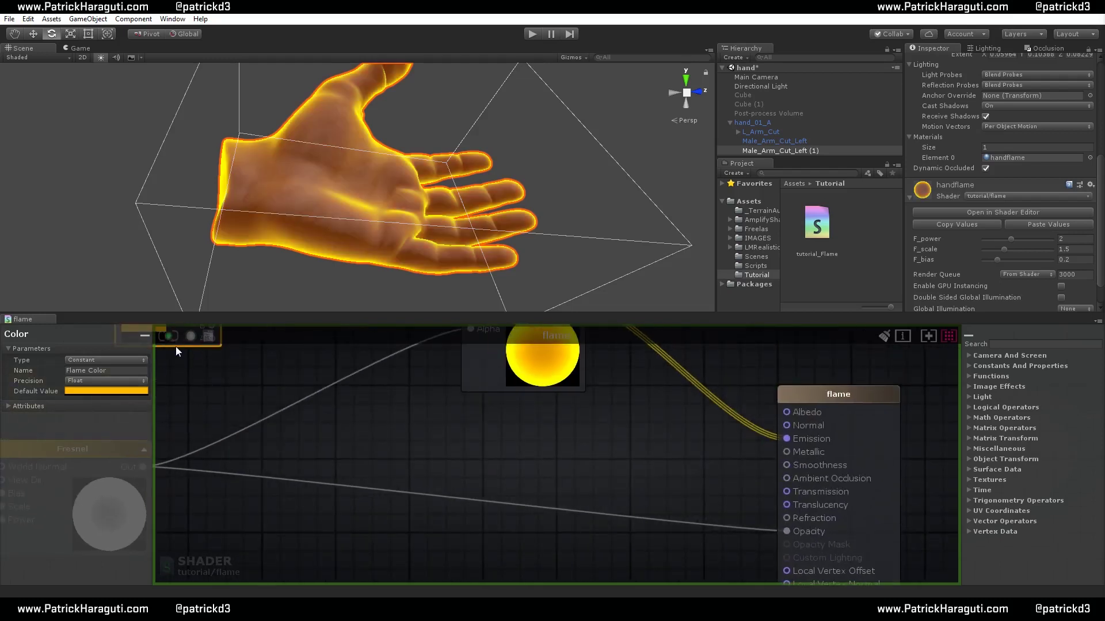
Examine the transparent flame effect on the hand from several angles and distances
alt+drag(415, 162, 362, 268)
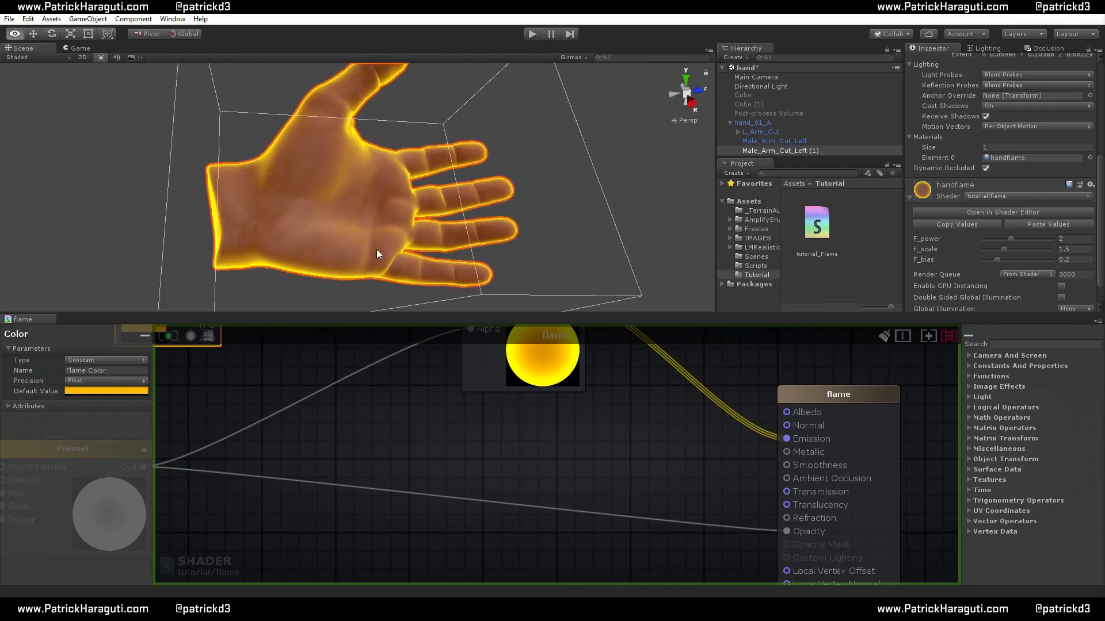
alt+drag(402, 207, 413, 218)
middle_drag(537, 424, 629, 501)
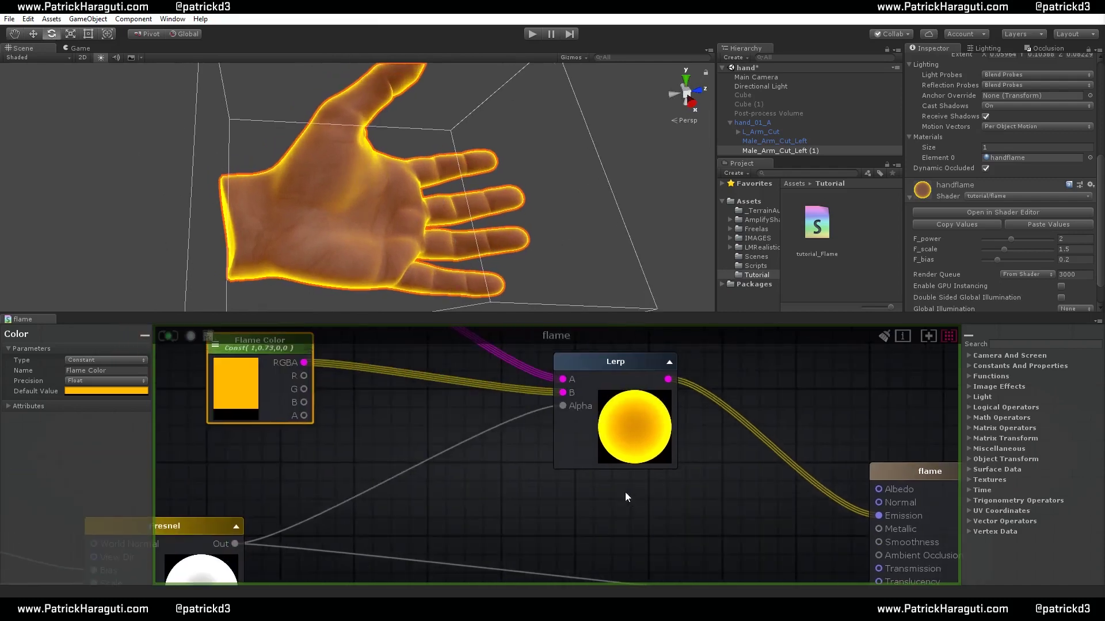
alt+drag(444, 138, 417, 226)
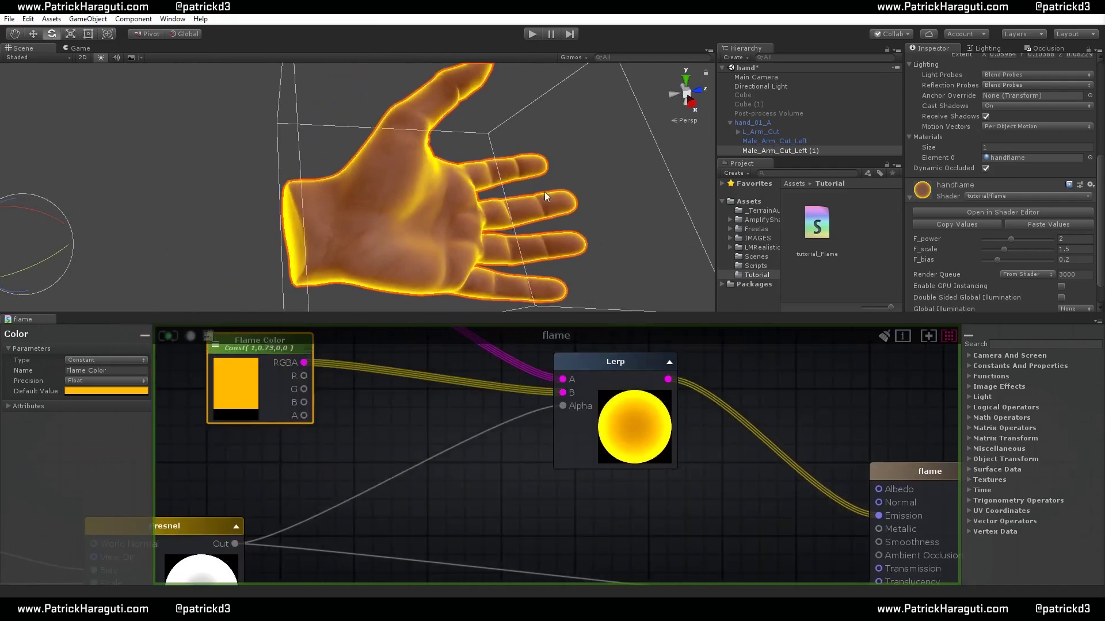
alt+drag(454, 210, 413, 187)
scroll(428, 220, down, 5)
scroll(403, 173, up, 5)
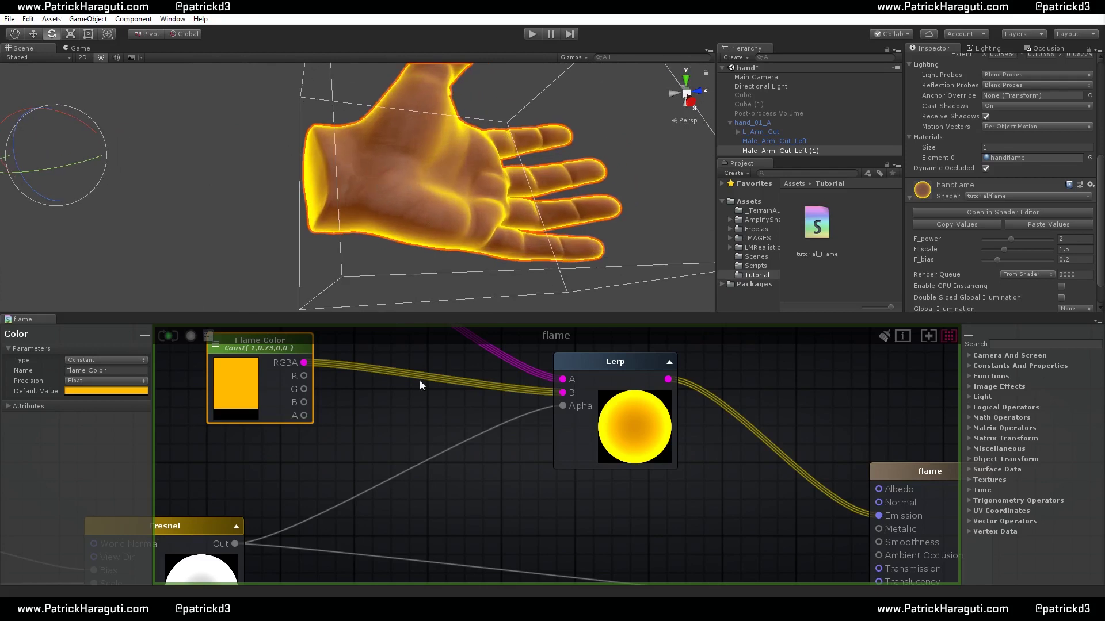
Adjust the handflame material to F_power 2.72, F_scale 2.13 and F_bias 0.124
middle_drag(419, 381, 565, 451)
scroll(518, 460, down, 2)
middle_drag(471, 466, 494, 445)
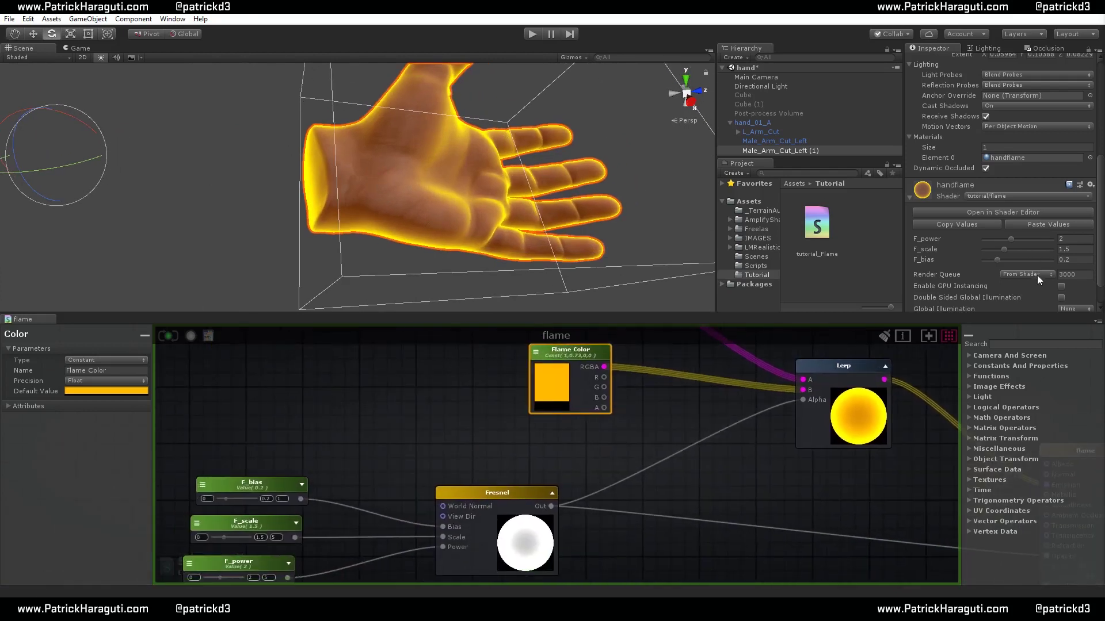
mouse_move(1011, 239)
mouse_down()
mouse_move(1036, 244)
mouse_move(992, 260)
mouse_move(1020, 240)
mouse_up()
scroll(653, 461, down, 3)
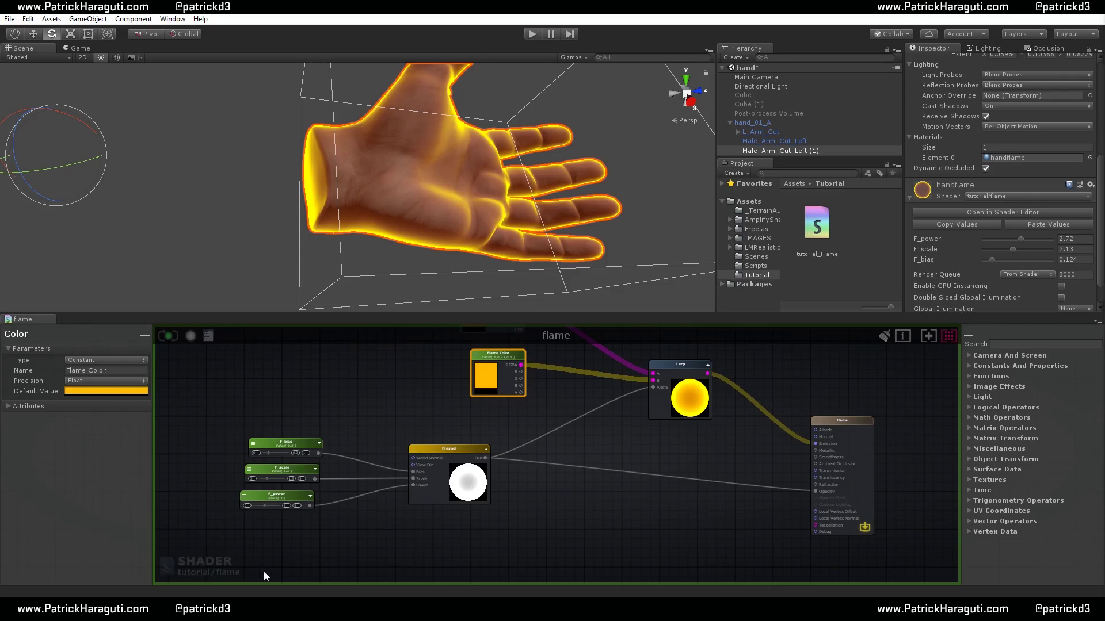
Open the handflame material in the shader editor and select the F_power node
click(1014, 212)
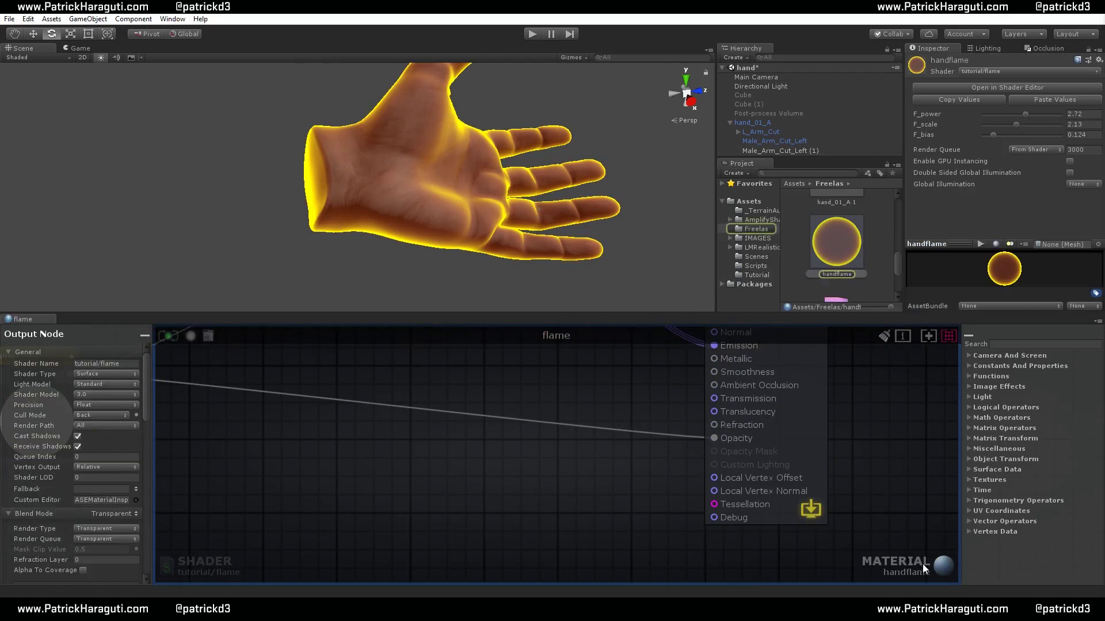
scroll(551, 503, down, 3)
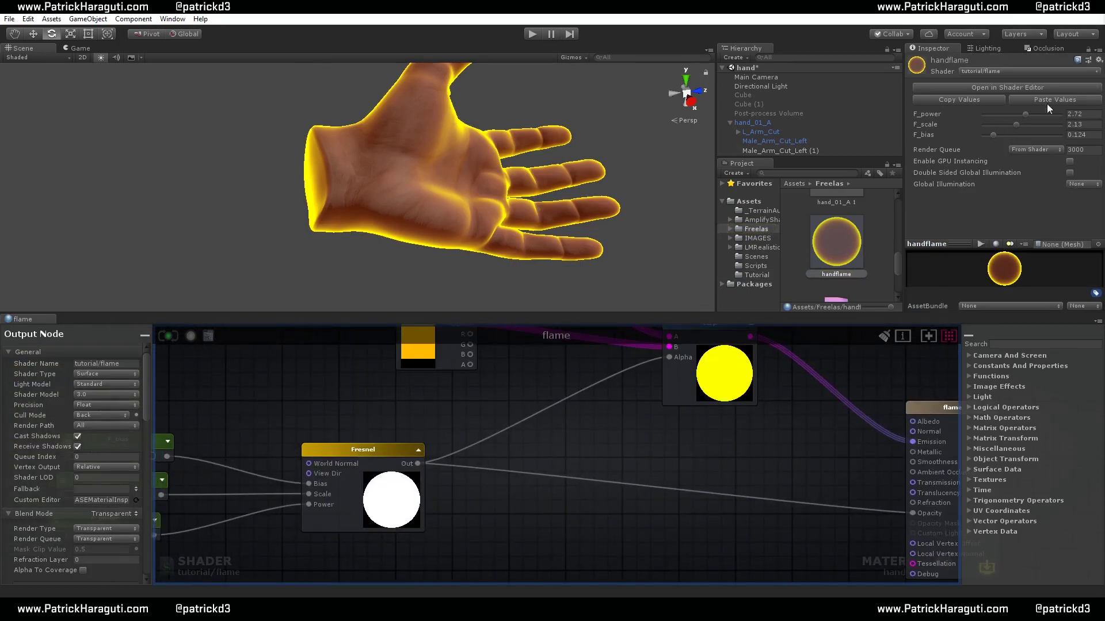
scroll(671, 448, down, 4)
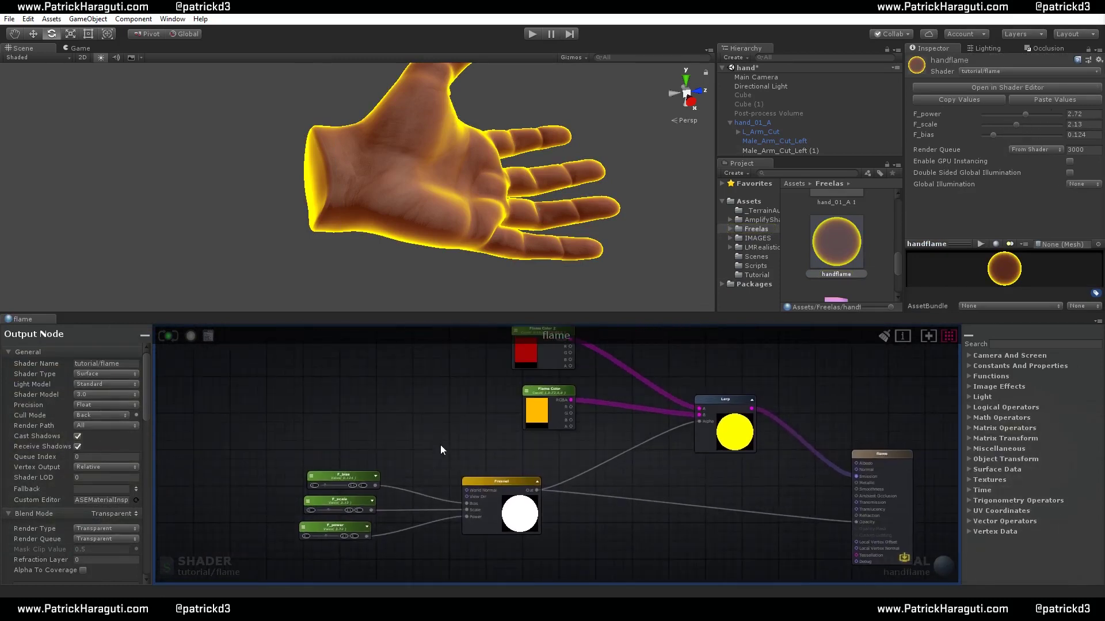
drag(353, 450, 356, 478)
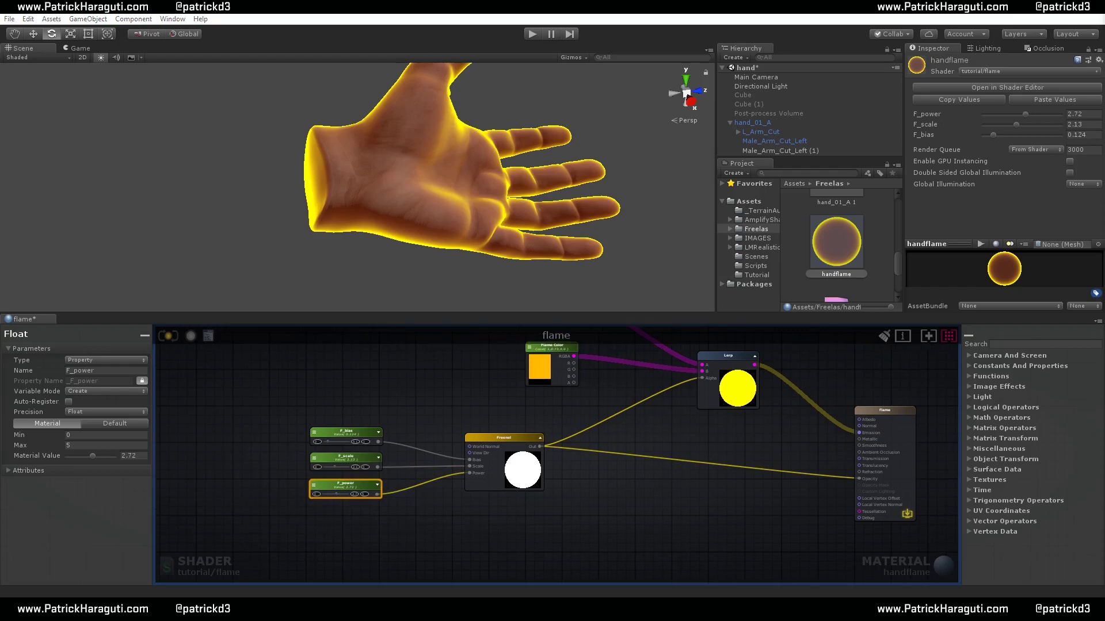
Orbit around the hand to examine how the Fresnel glow falls on the palm, wrist and back
middle_drag(495, 288, 428, 177)
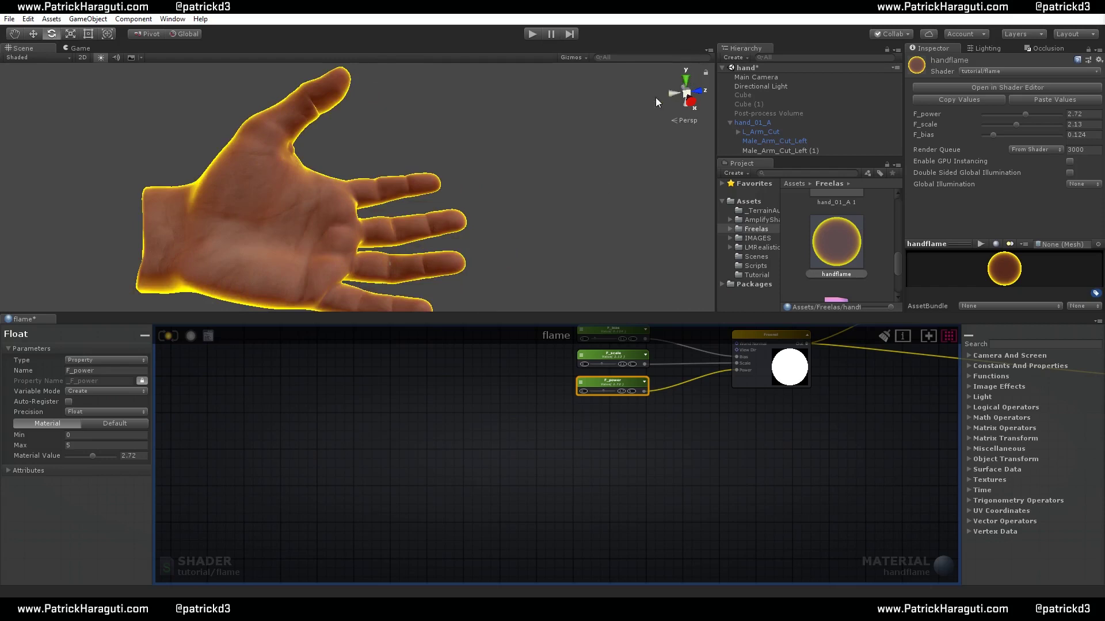
alt+drag(330, 236, 252, 54)
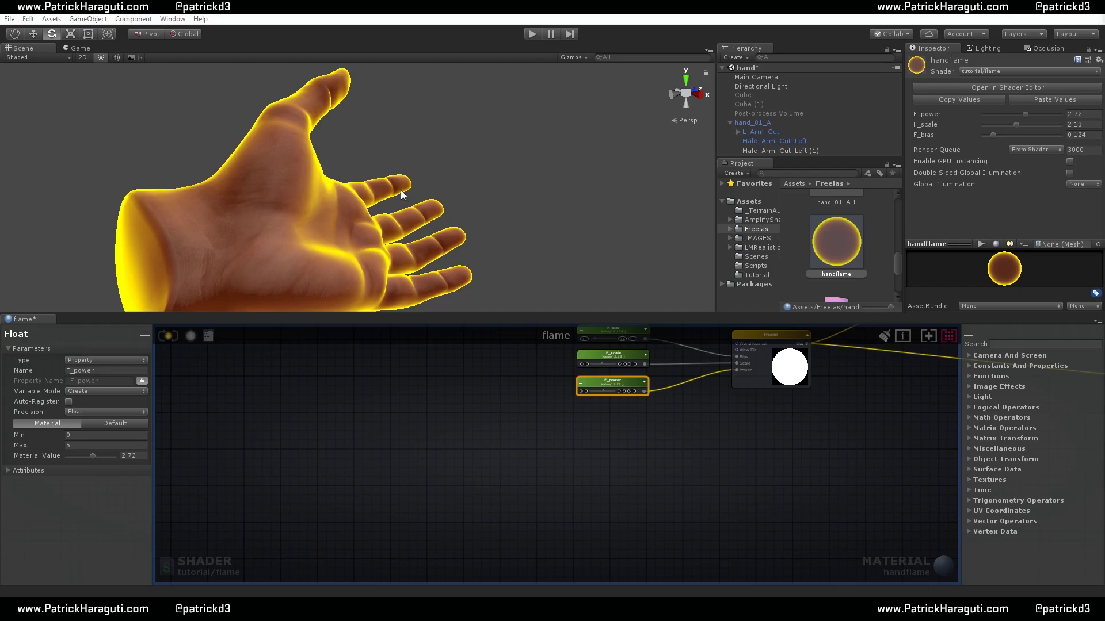
alt+drag(420, 177, 459, 181)
alt+drag(415, 263, 398, 151)
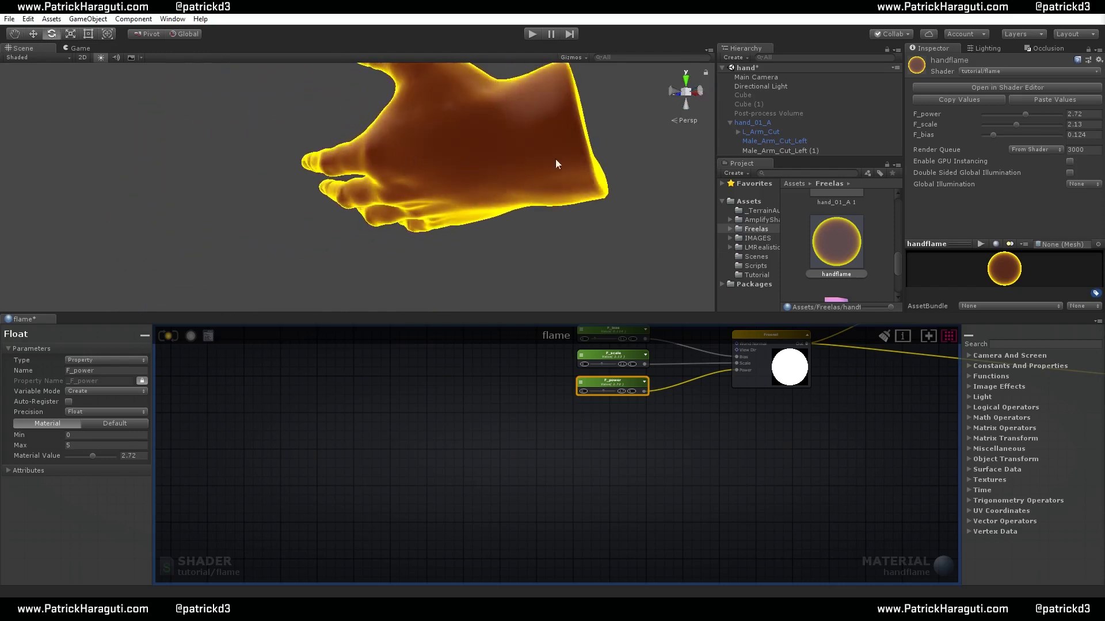
alt+drag(499, 136, 202, 105)
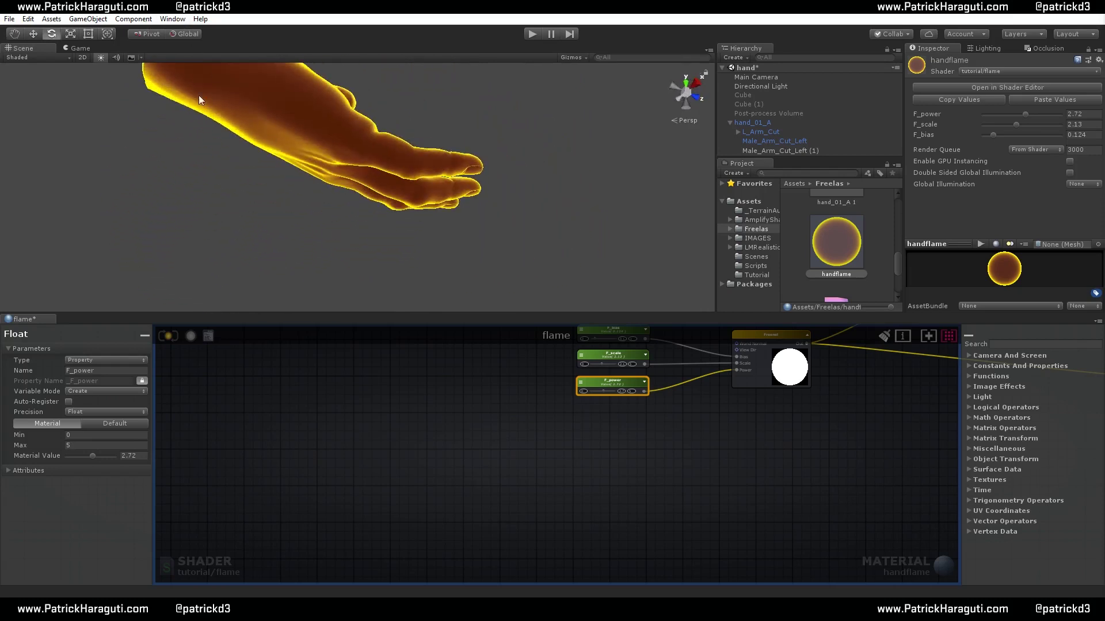
mouse_move(309, 186)
alt+mouse_down()
mouse_move(446, 138)
mouse_move(476, 195)
mouse_move(506, 157)
mouse_move(561, 190)
mouse_move(357, 180)
mouse_move(306, 207)
mouse_move(297, 199)
alt+mouse_up()
alt+drag(281, 142, 525, 111)
Search the nodes for "world" and add a World Normal node in the empty area left of the Fresnel parameter nodes
middle_drag(534, 412, 613, 454)
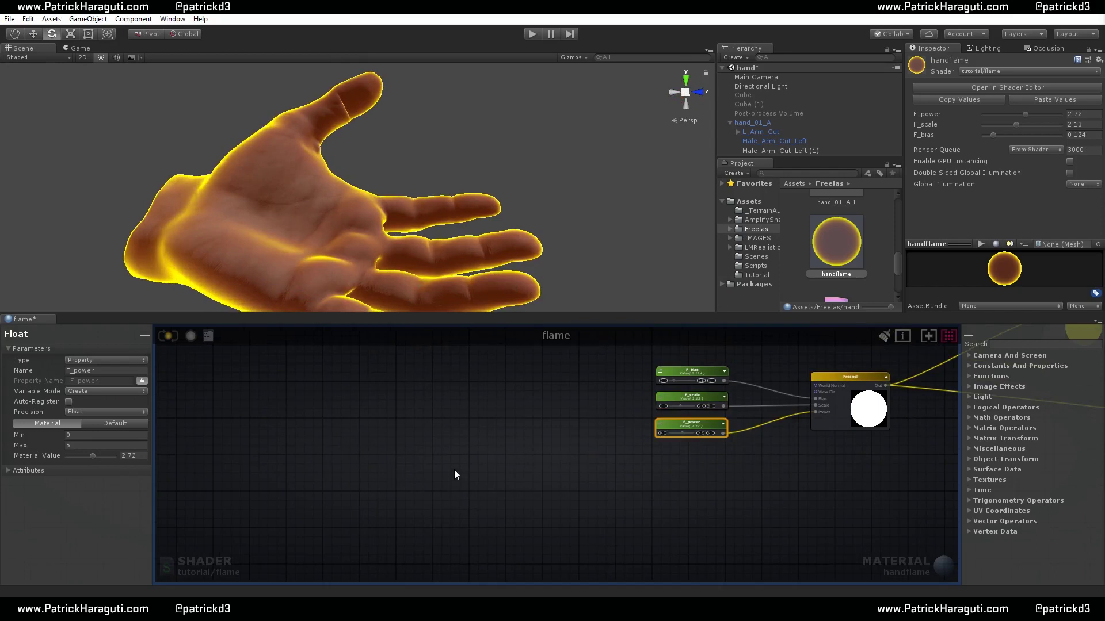
right_click(459, 448)
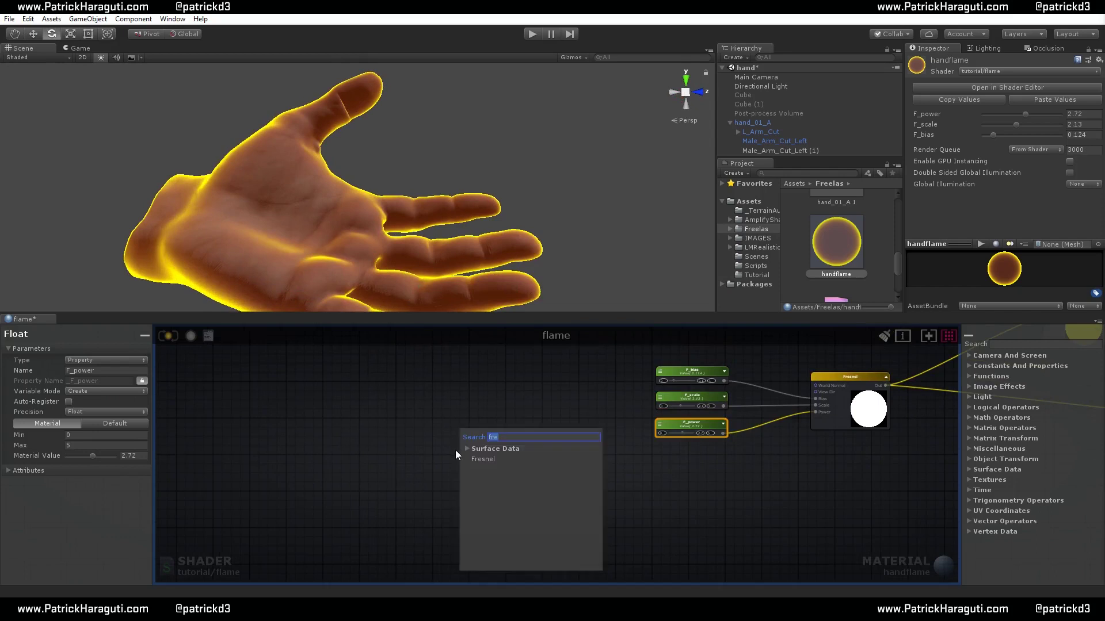
text(world)
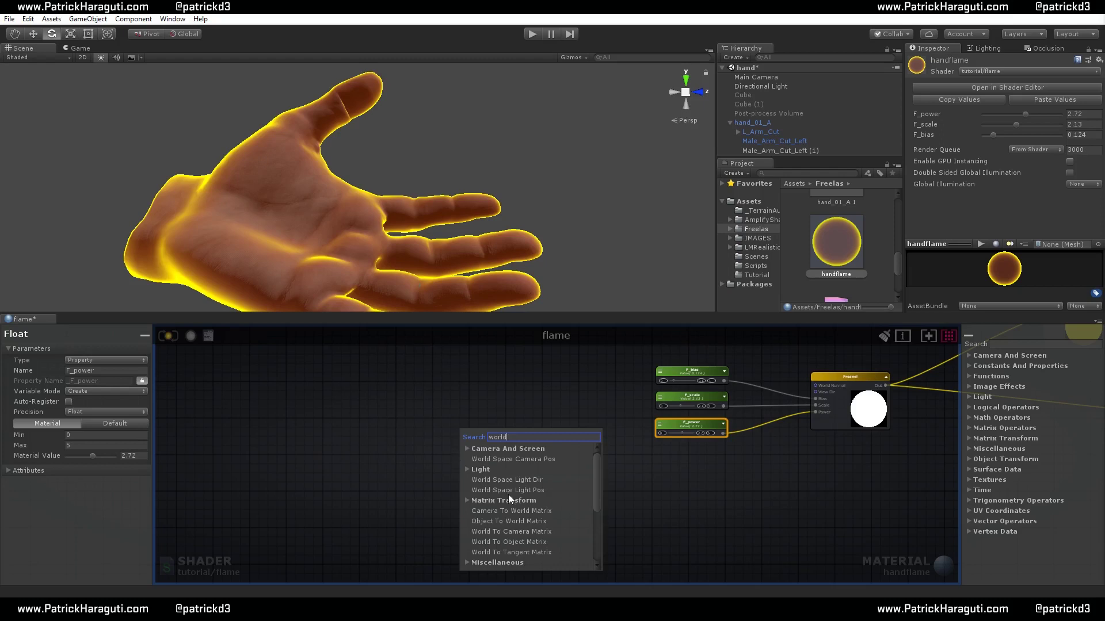
scroll(529, 503, down, 3)
scroll(554, 526, down, 2)
scroll(555, 528, down, 1)
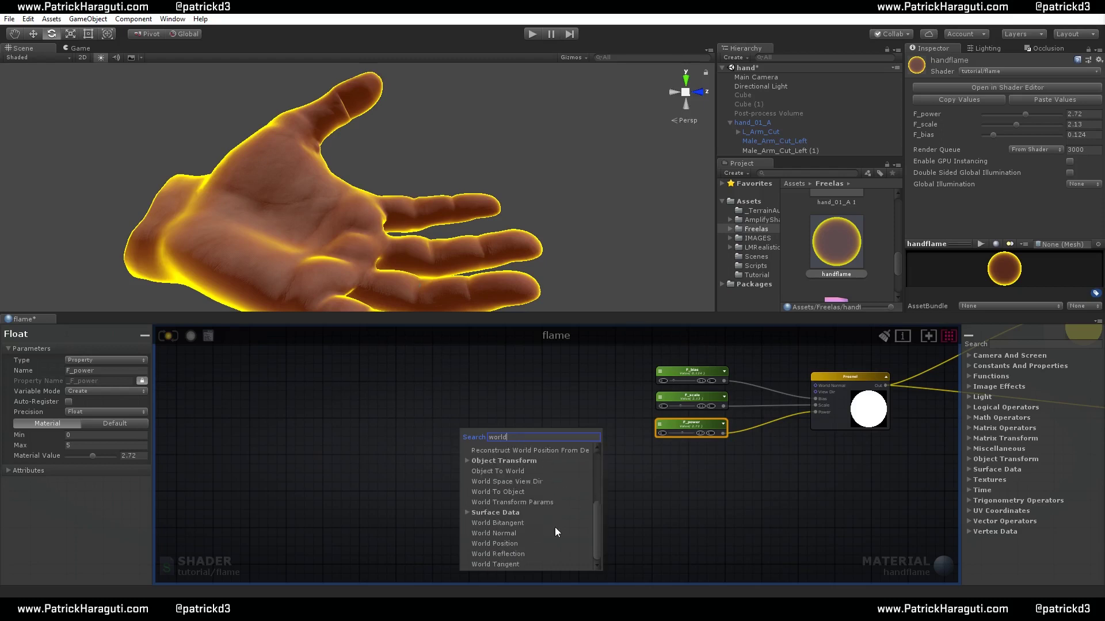
click(505, 534)
drag(468, 452, 461, 415)
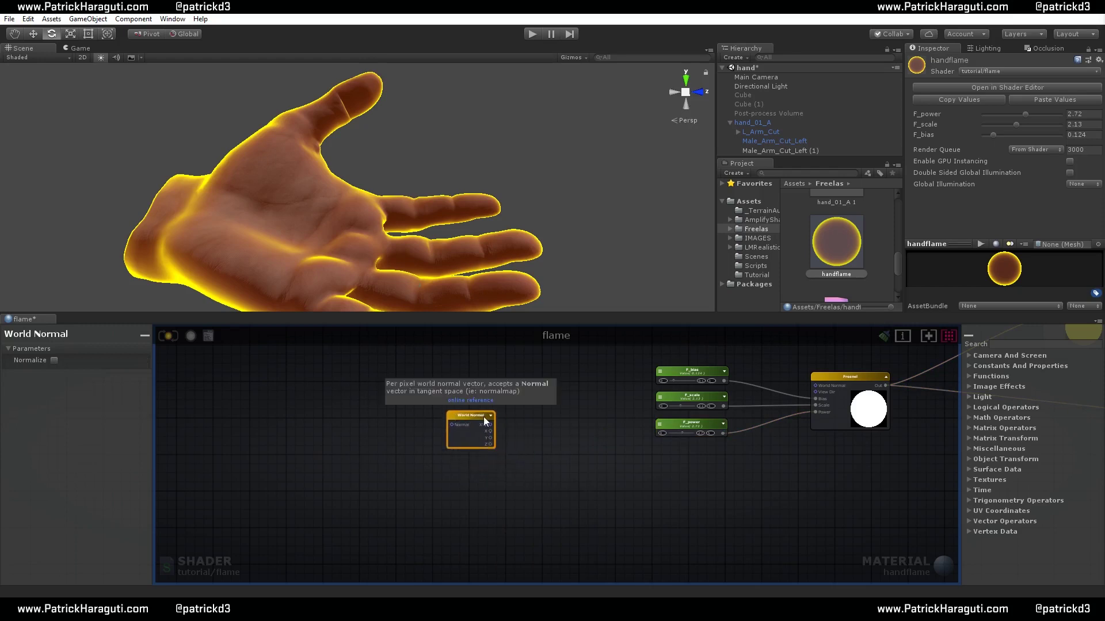
Expand the World Normal node to show its preview
scroll(516, 472, up, 4)
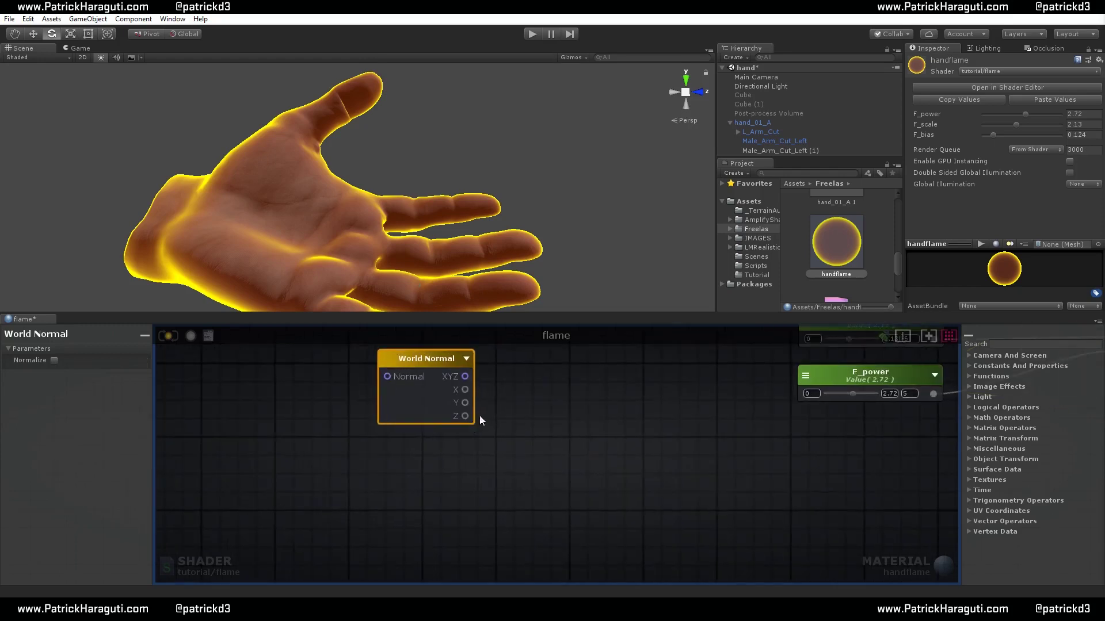
middle_drag(472, 416, 522, 450)
click(521, 435)
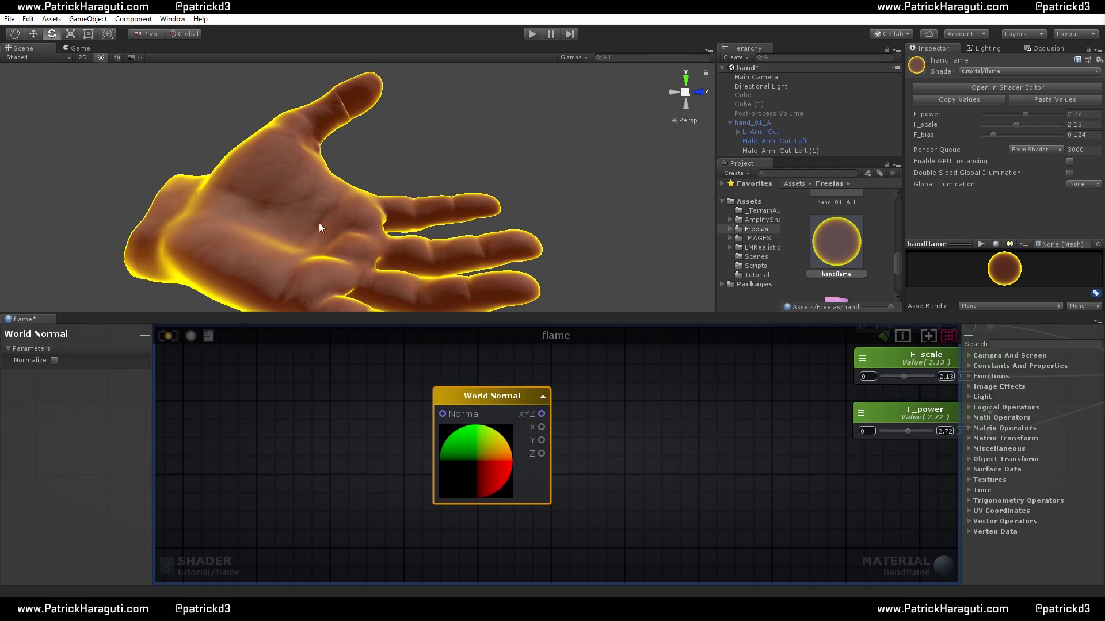
Move the World Normal node to the empty area between the Fresnel node and the output node, below their opacity connection
scroll(594, 441, down, 5)
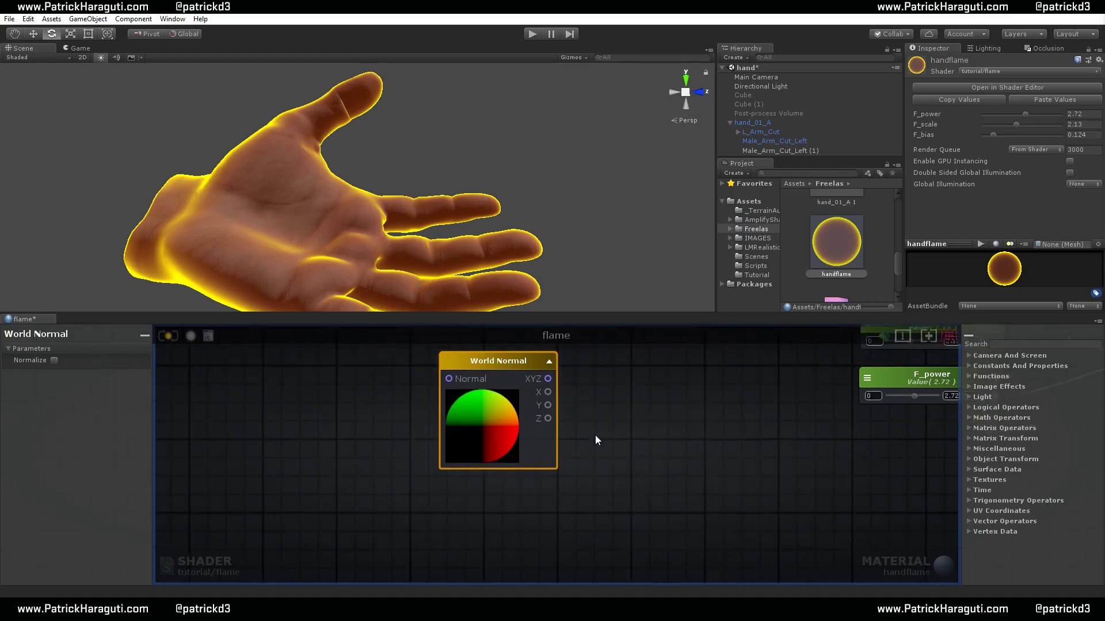
right_drag(587, 438, 407, 416)
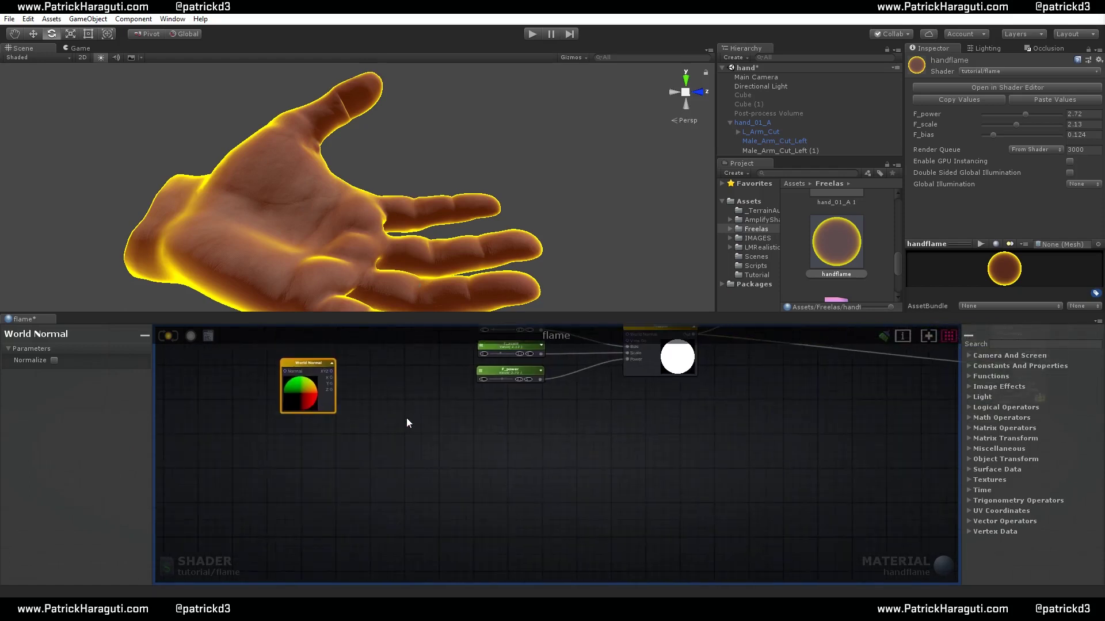
scroll(406, 416, down, 2)
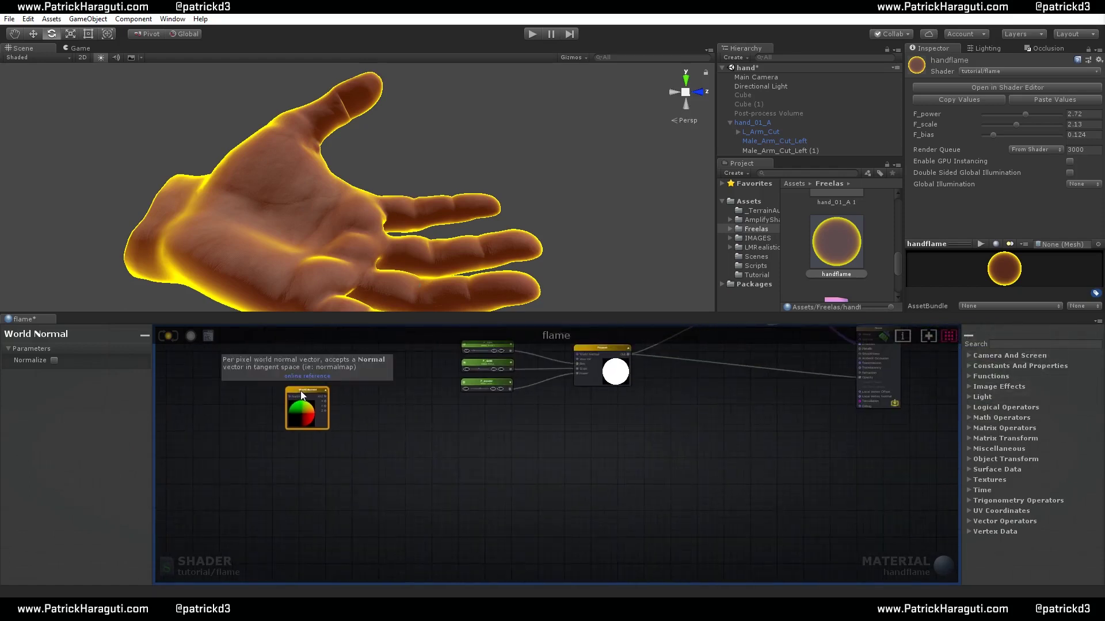
scroll(412, 416, up, 3)
right_drag(473, 410, 509, 475)
scroll(509, 439, up, 1)
click(582, 522)
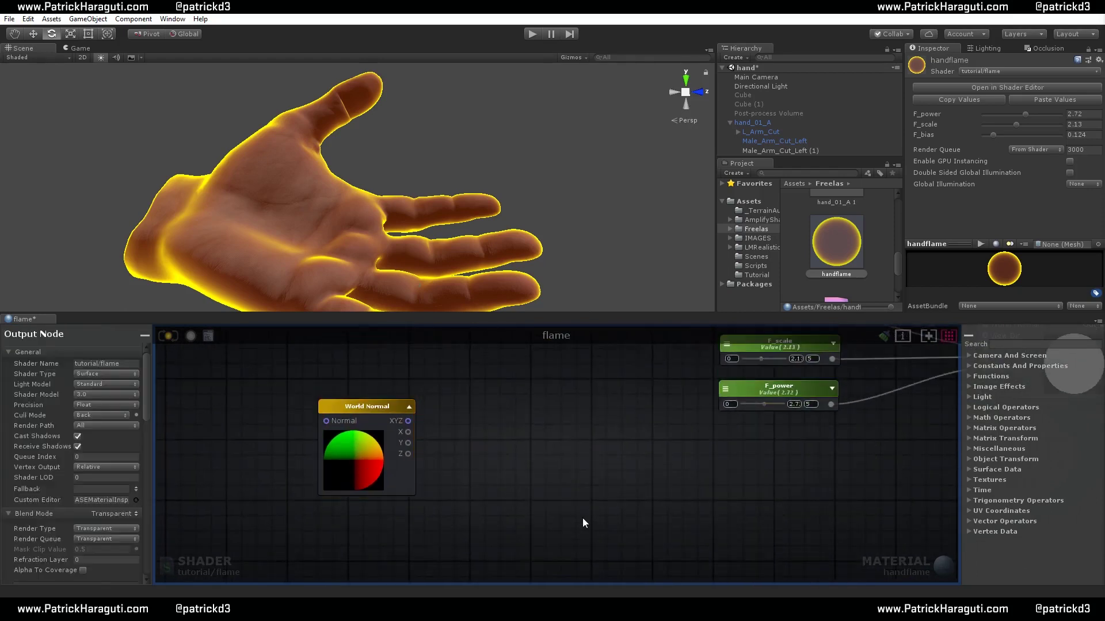
right_drag(572, 516, 503, 474)
scroll(503, 474, down, 2)
right_drag(638, 474, 537, 483)
scroll(536, 486, down, 2)
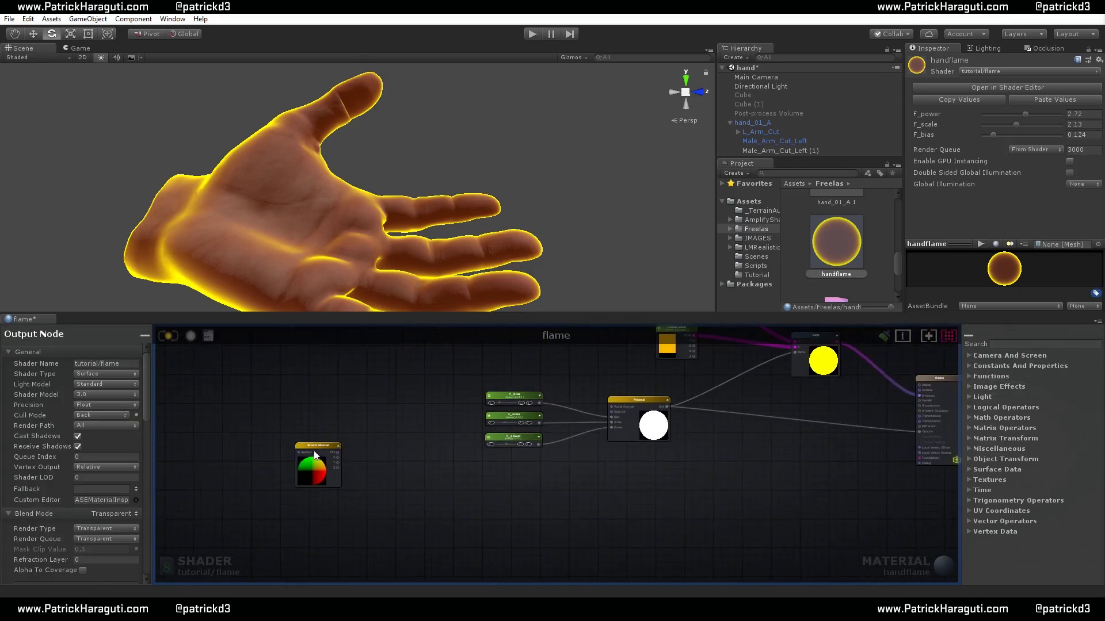
drag(317, 444, 756, 495)
Connect the World Normal XYZ output to the output node's Debug port and compile the shader
scroll(757, 465, up, 2)
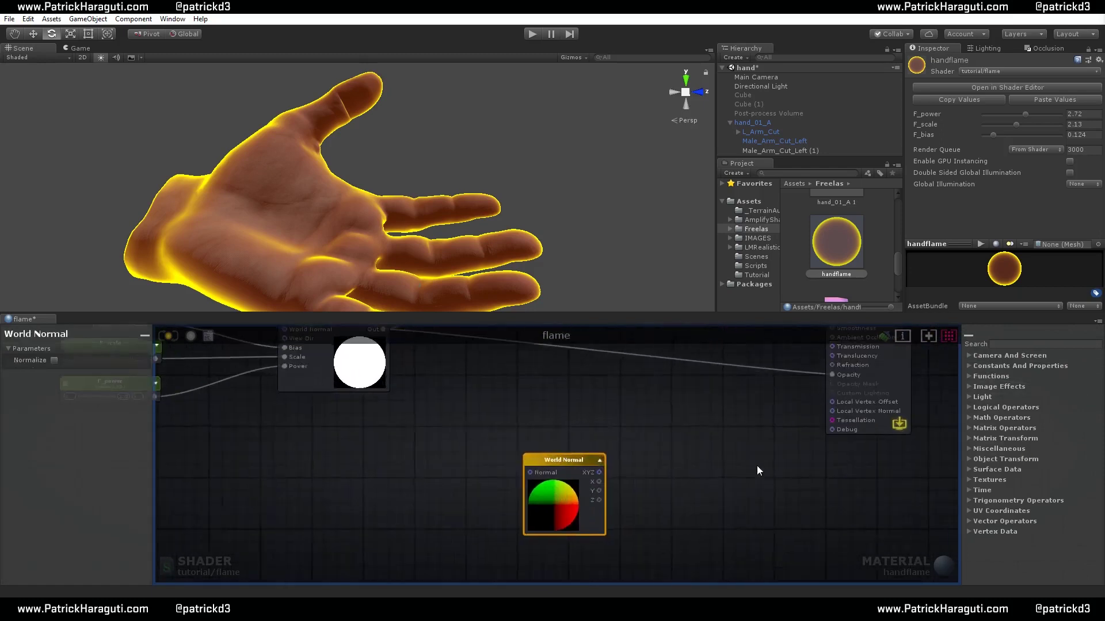
right_drag(757, 465, 530, 498)
drag(494, 498, 731, 454)
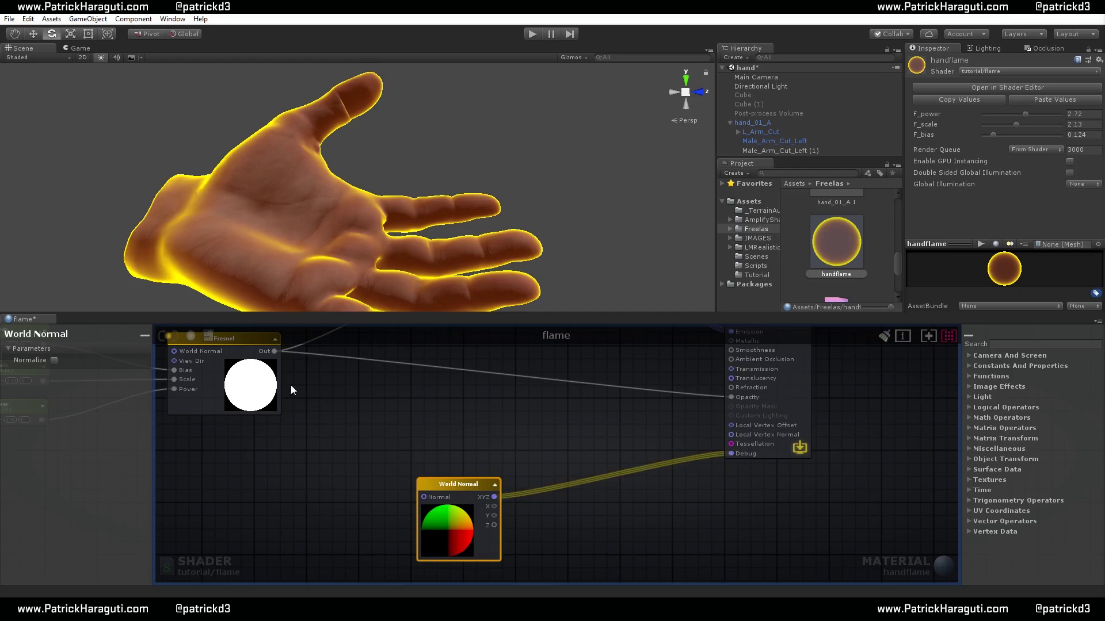
click(169, 337)
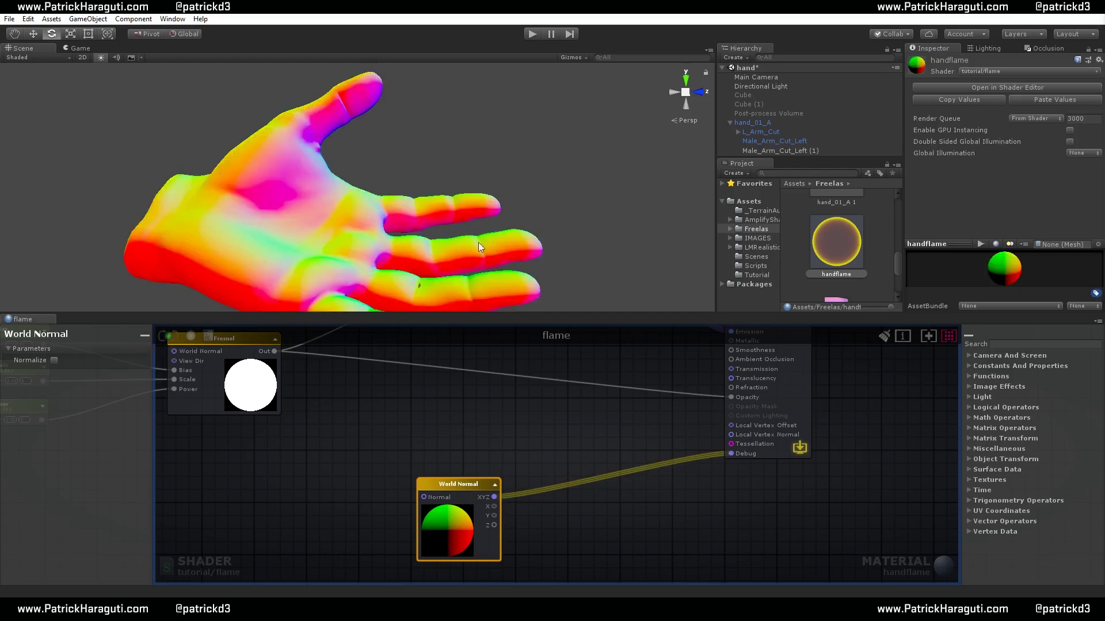
Replace the Debug input with the World Normal Y output and recompile the shader
right_drag(587, 520, 598, 499)
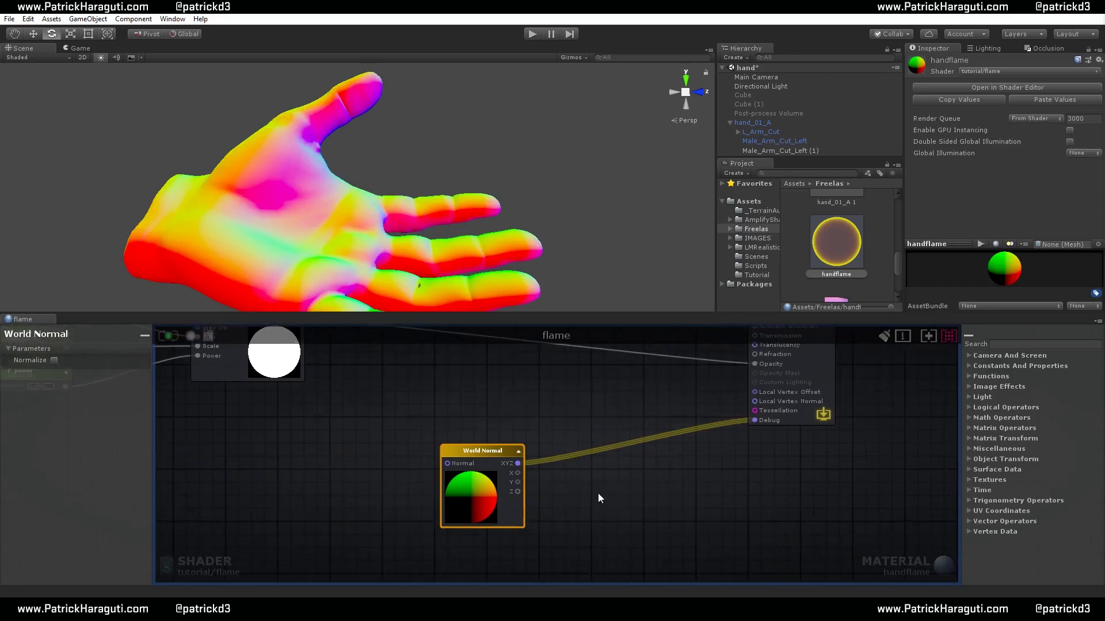
drag(520, 483, 752, 420)
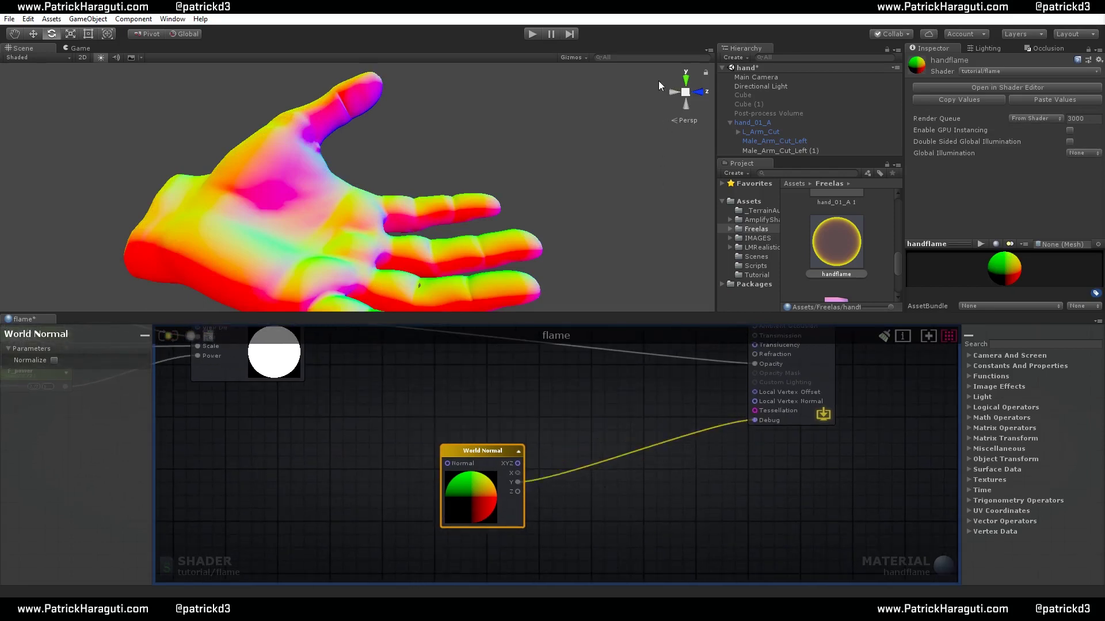
click(165, 336)
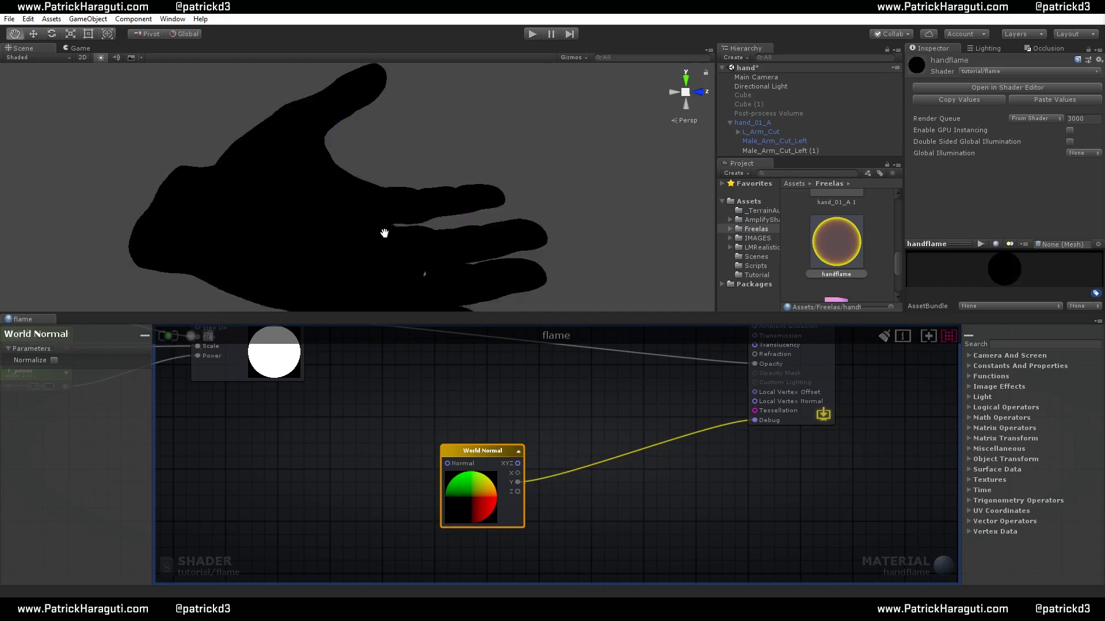
Select the hand_01_A parent object and rotate it in the scene to check the Y-normal shading
scroll(401, 199, down, 5)
alt+drag(366, 178, 424, 251)
key(e)
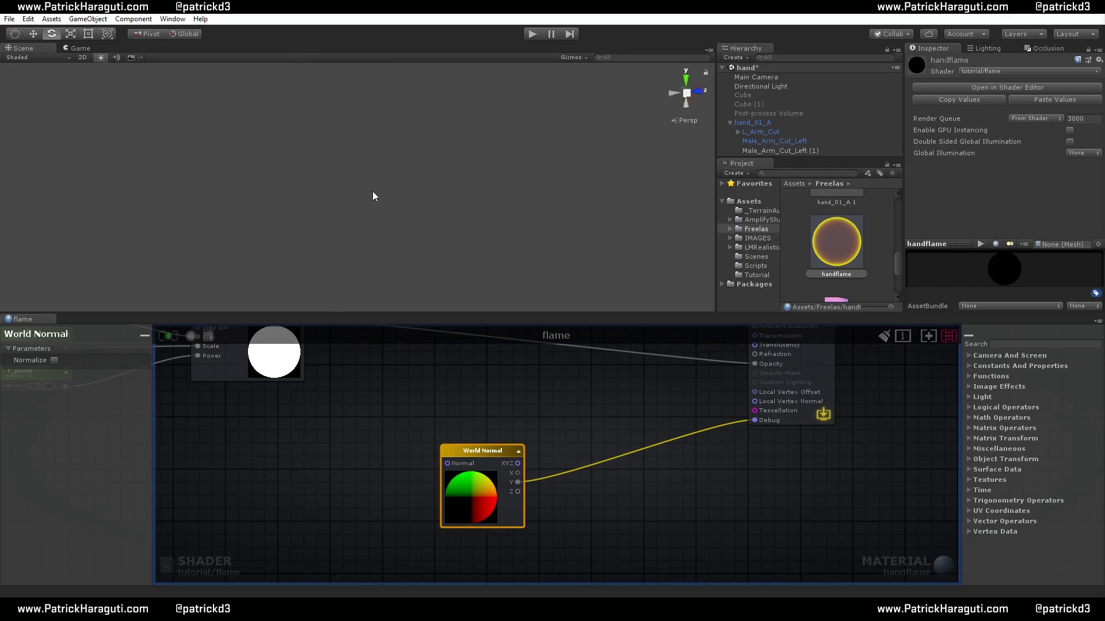
scroll(376, 182, up, 5)
click(760, 124)
drag(243, 191, 429, 275)
Disconnect the Y output from Debug, connect World Normal XYZ there instead, and recompile the shader
click(740, 451)
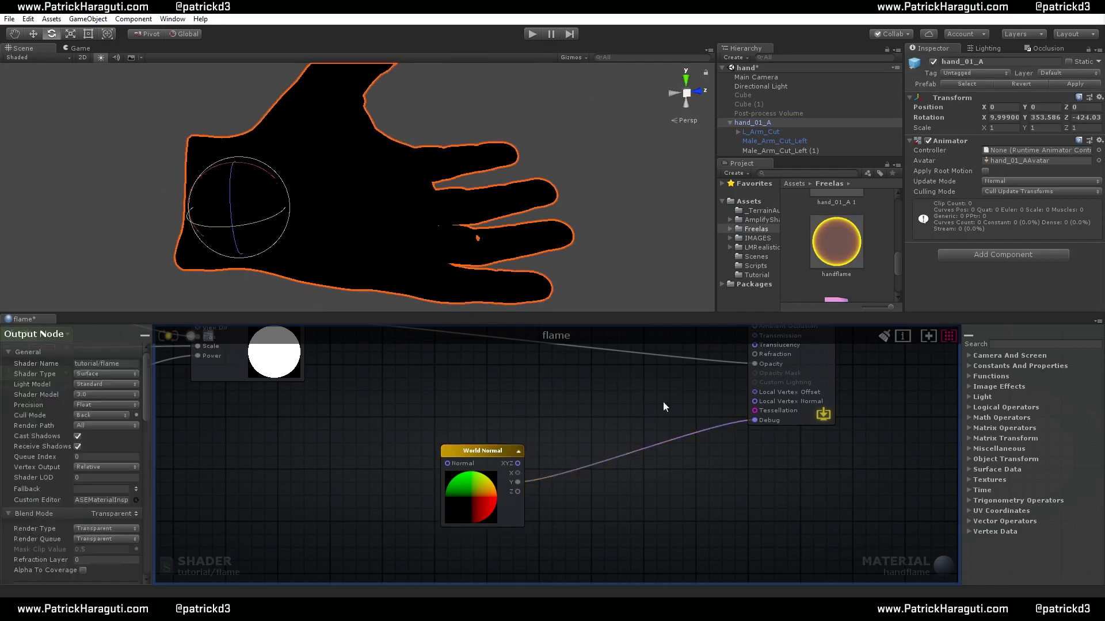
drag(751, 420, 707, 443)
drag(518, 463, 754, 420)
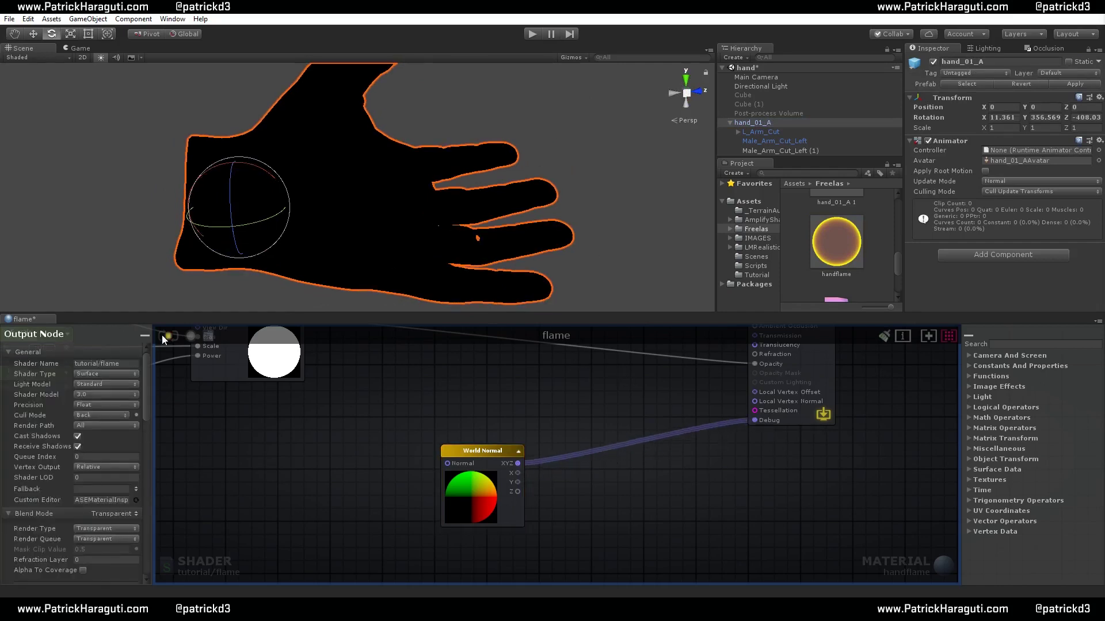
Rotate hand_01_A to about X -4.28, Y 348.93, Z -501.98 and orbit around it to examine the world-normal colors
drag(227, 182, 433, 147)
alt+drag(541, 216, 444, 210)
alt+drag(537, 211, 138, 162)
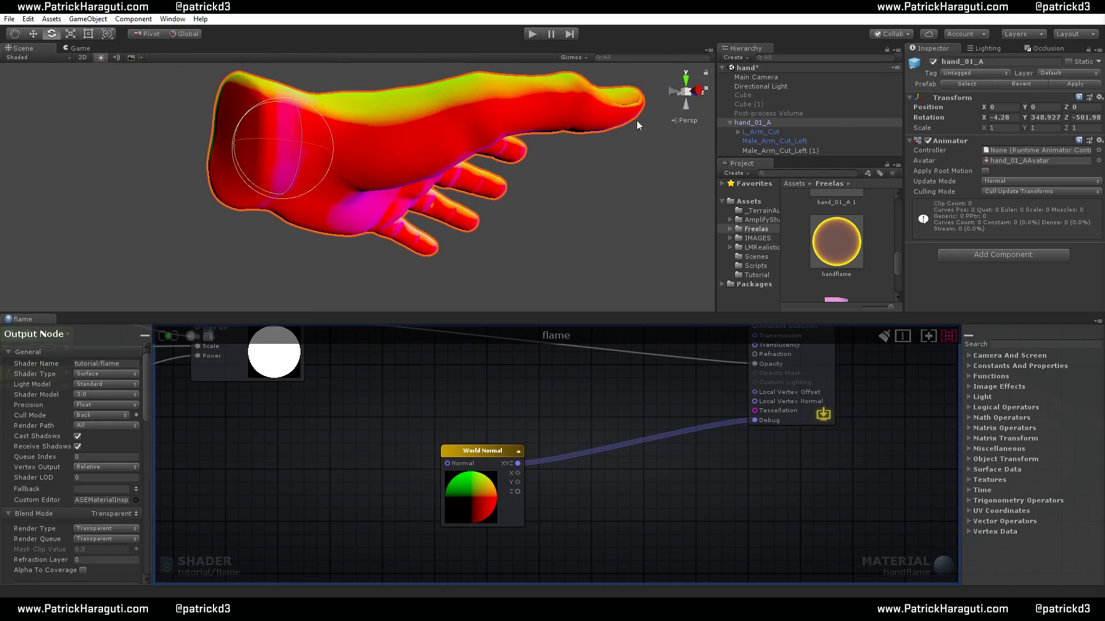
alt+drag(550, 192, 322, 193)
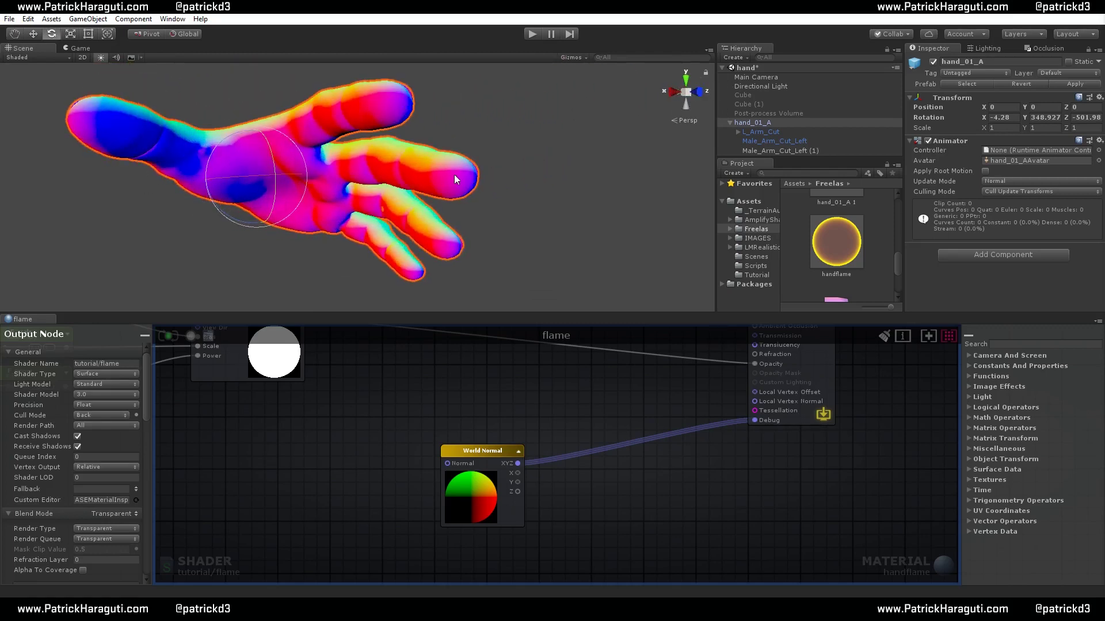
alt+drag(467, 168, 552, 308)
Move the World Normal node back below and left of the F_power node and remove its connection to Debug
scroll(754, 509, down, 4)
click(639, 468)
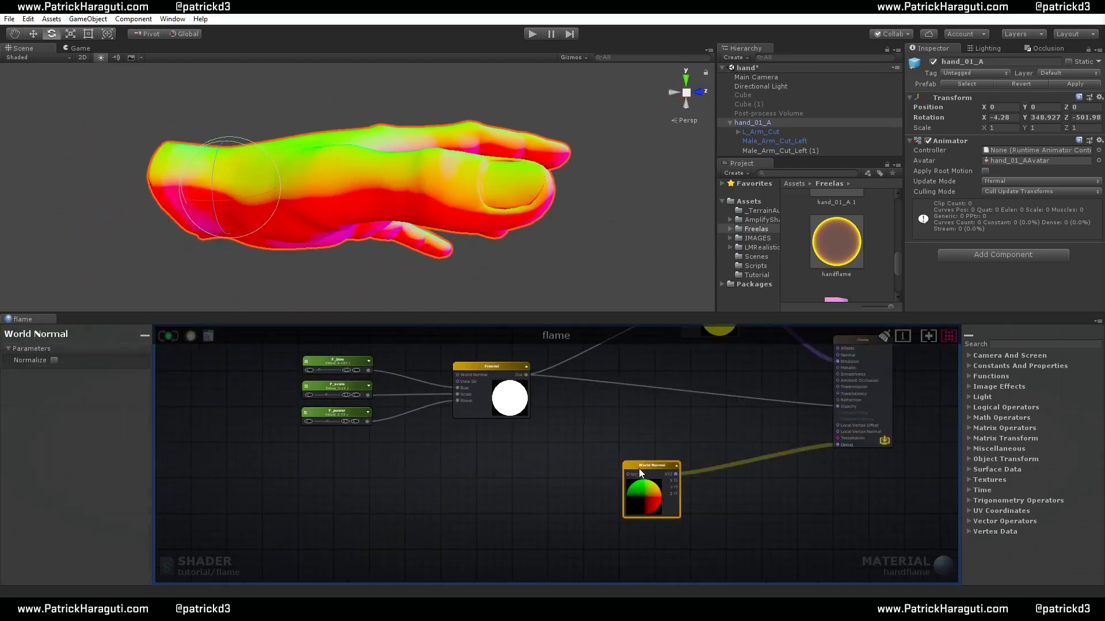
drag(638, 468, 258, 454)
alt+click(831, 448)
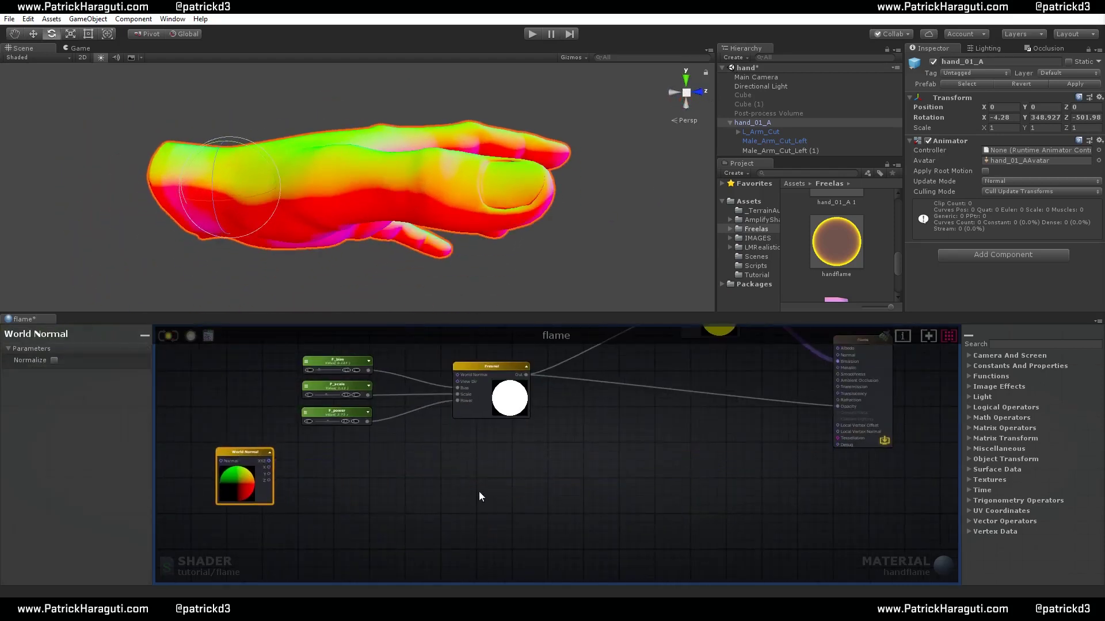
key(f)
drag(457, 412, 428, 403)
Add a Float node and place it directly below the World Normal node
click(543, 464)
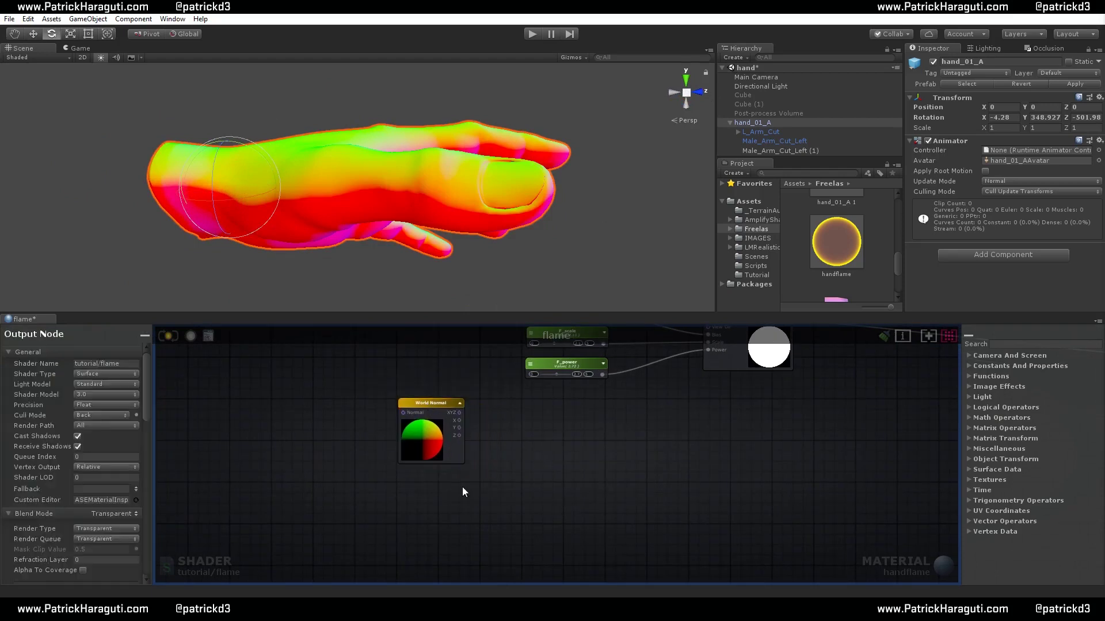
scroll(463, 490, up, 3)
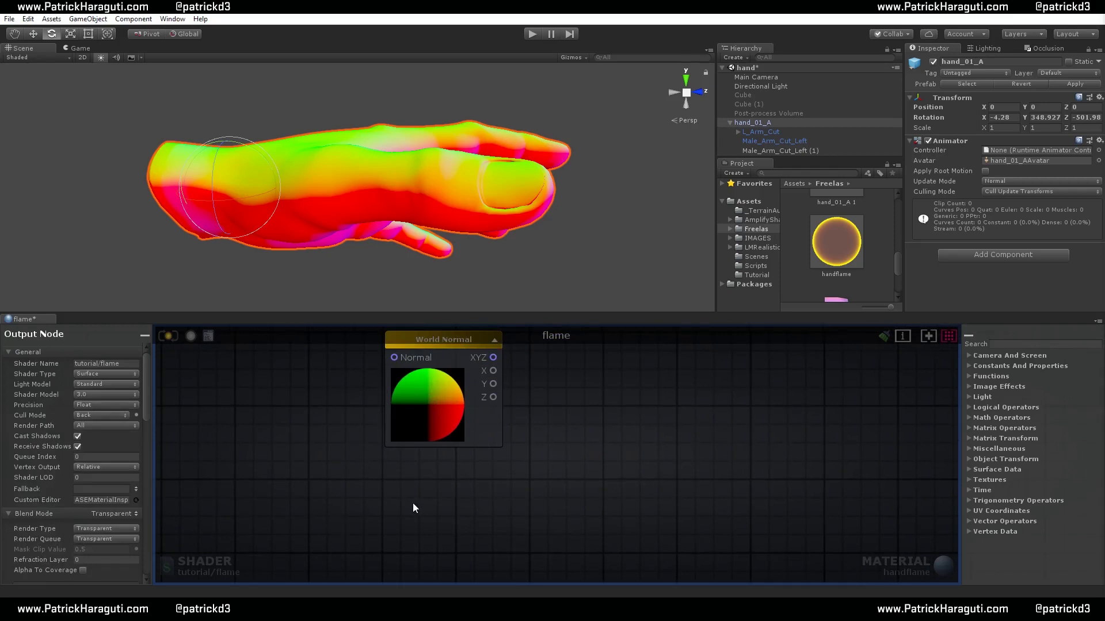
key(1)
click(443, 496)
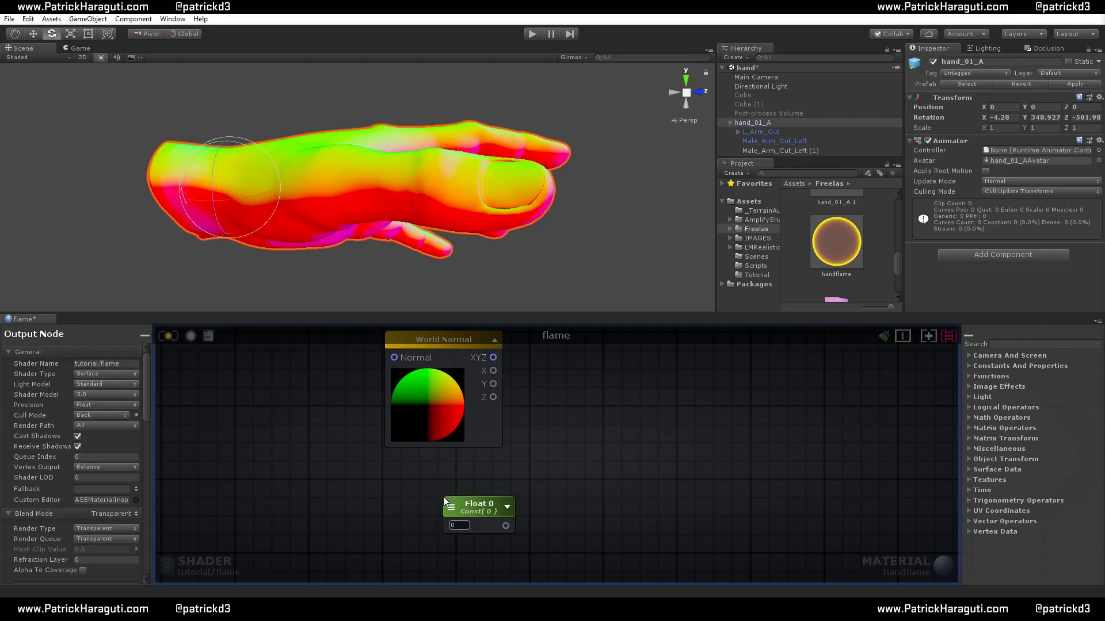
drag(480, 524, 423, 515)
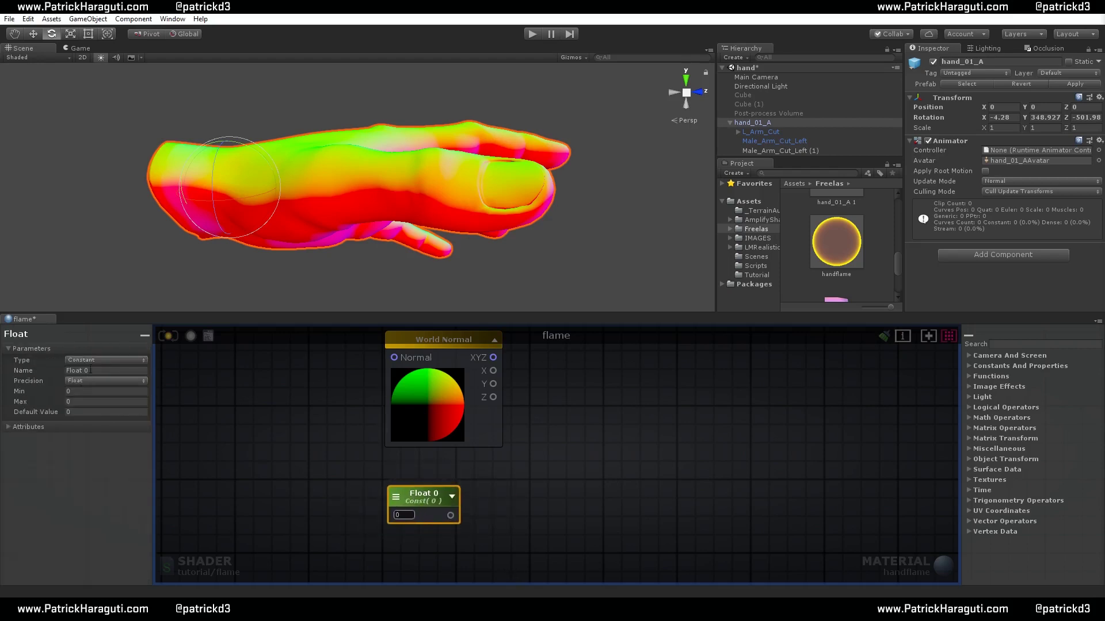
Change the new Float to a Property named Y_mask with a maximum of 5
click(107, 360)
click(111, 388)
click(96, 370)
text(Y_maslk)
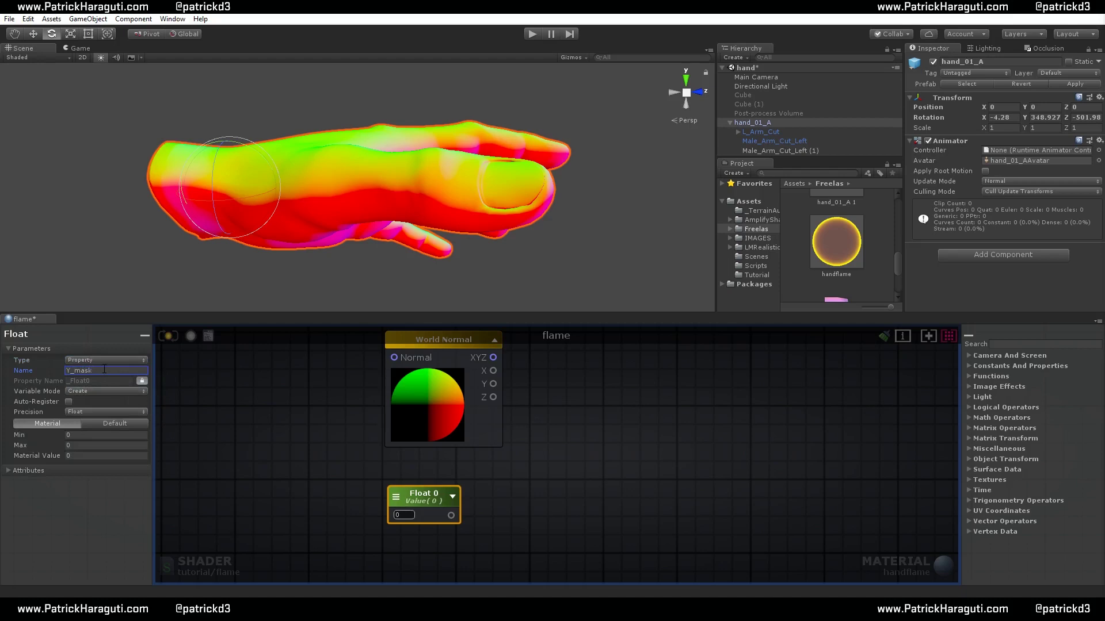
click(125, 446)
text(5)
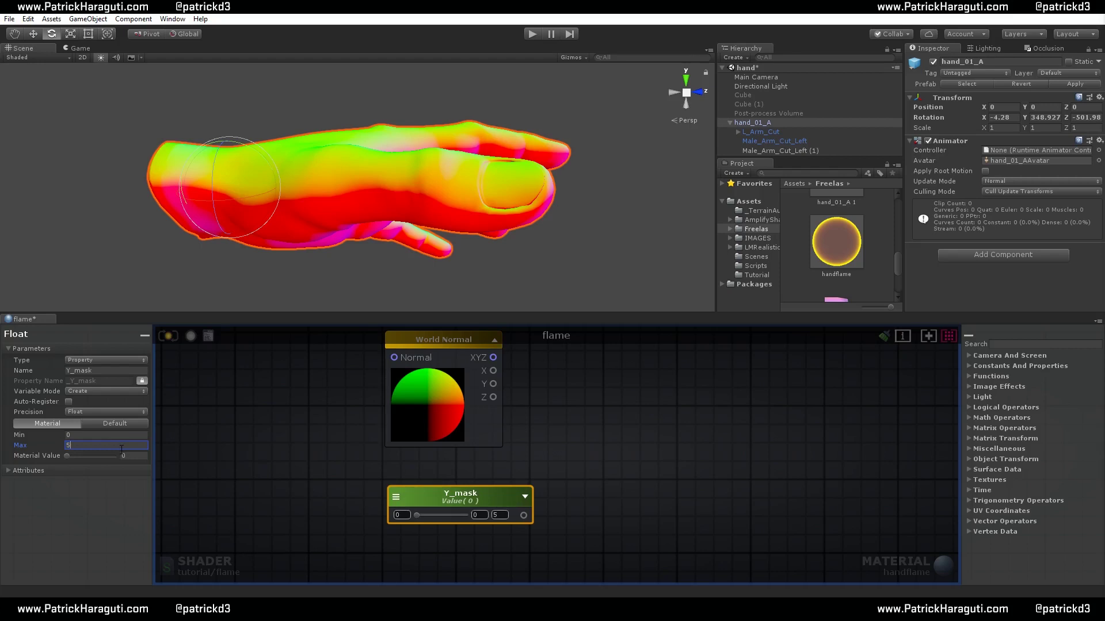
Search the nodes for "distan" and add a Distance node right of World Normal
click(610, 489)
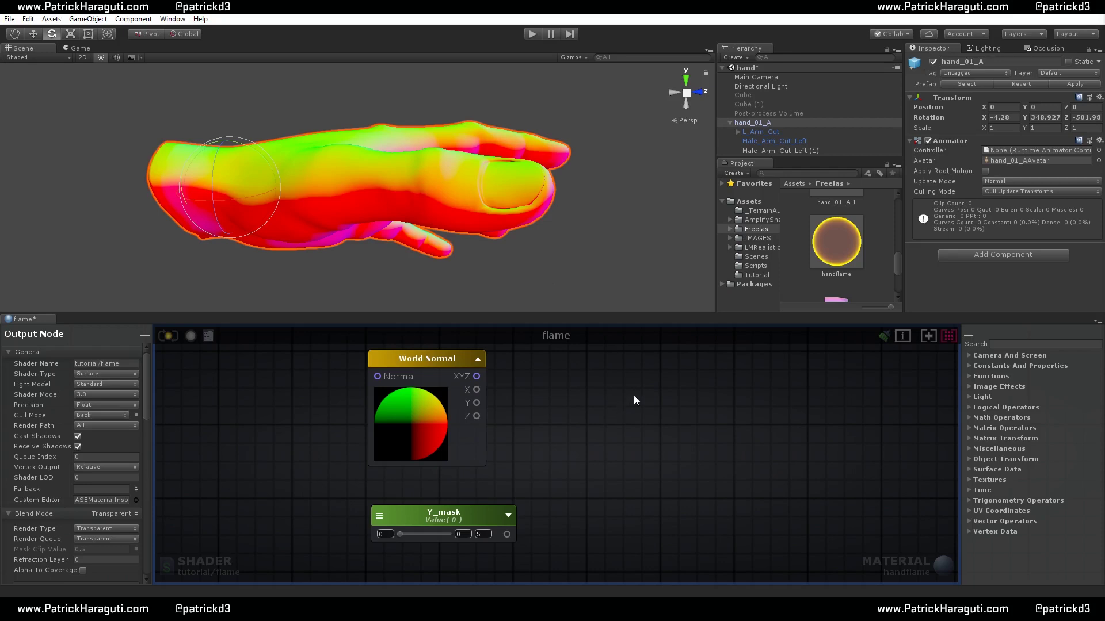
right_click(663, 395)
text(distan)
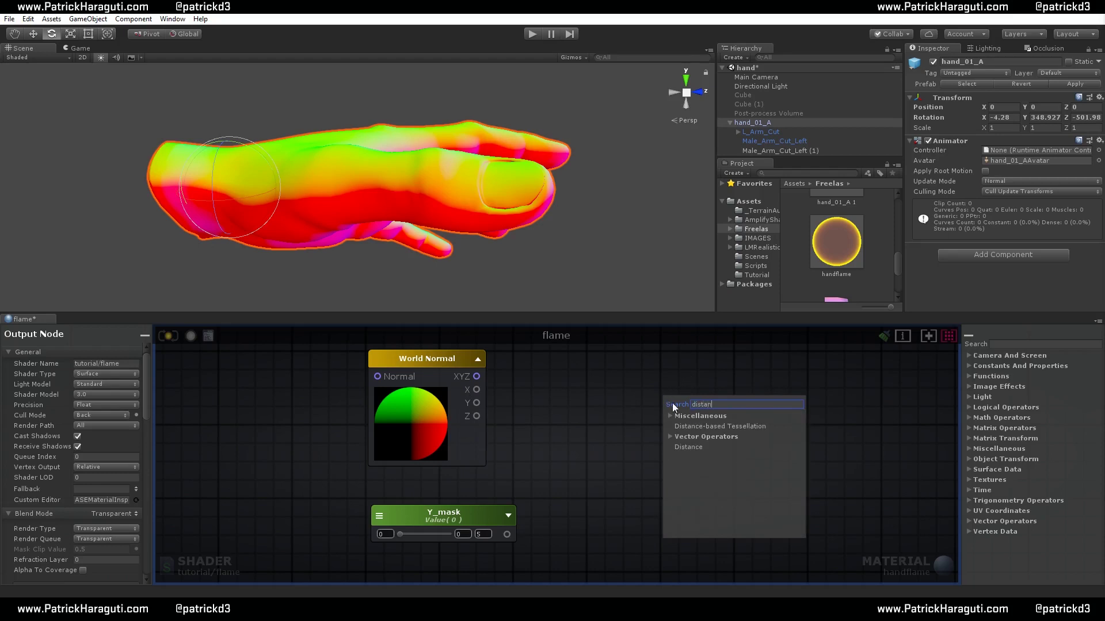
click(700, 447)
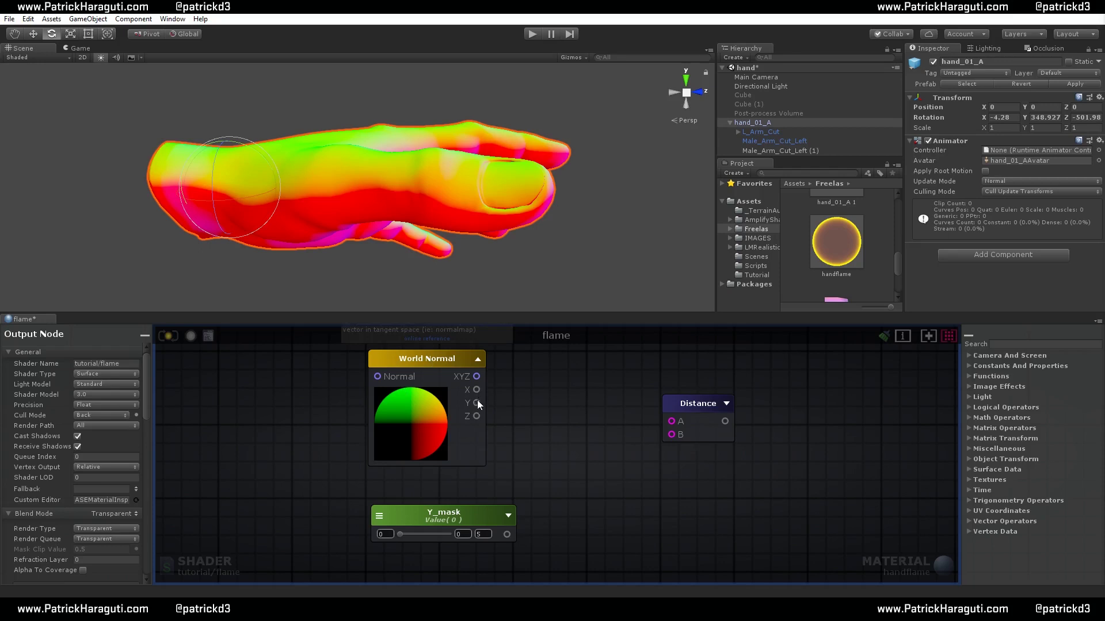
Connect World Normal Y to Distance input A and Y_mask to input B, and expand the Distance node's preview
drag(477, 403, 671, 422)
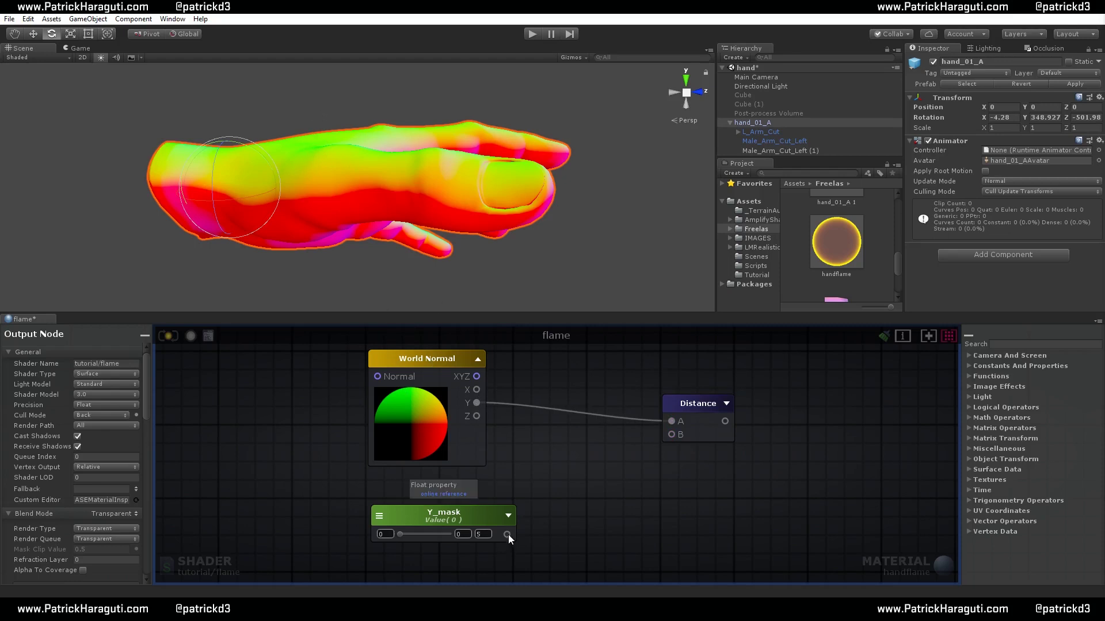
drag(507, 534, 671, 434)
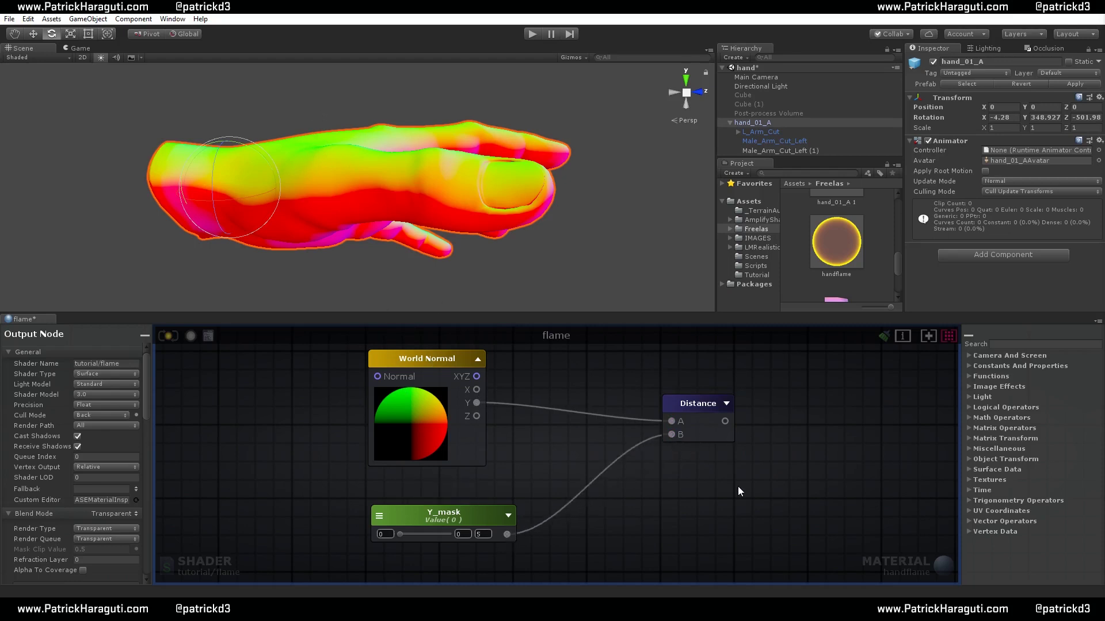
click(726, 403)
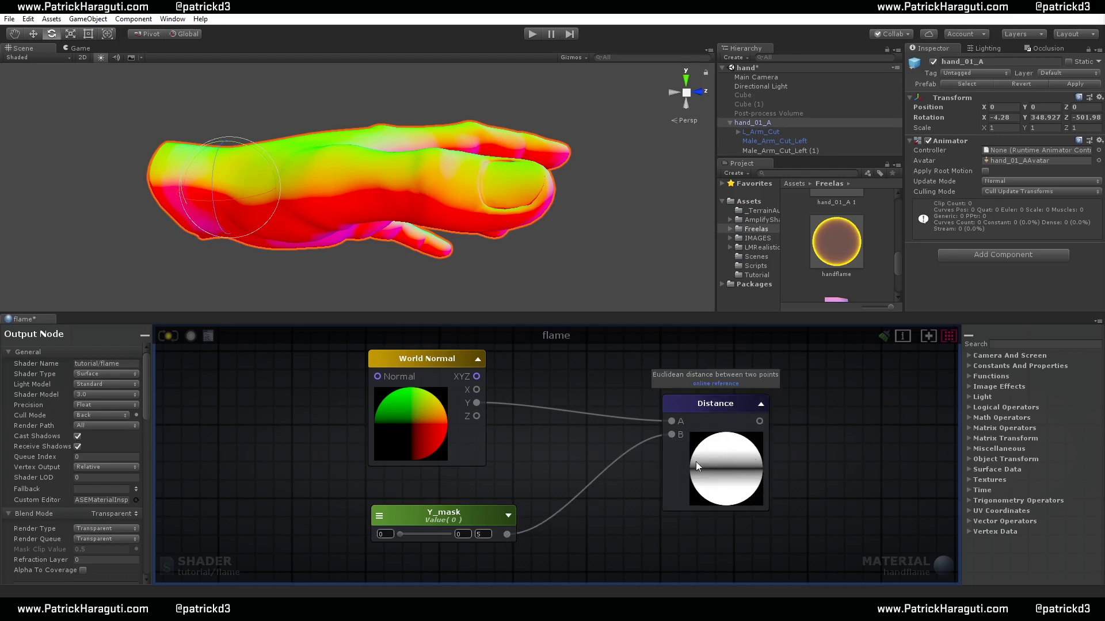
Raise the Y_mask value to about 3.7 and connect the Distance output to the output node's Debug port
drag(402, 534, 429, 534)
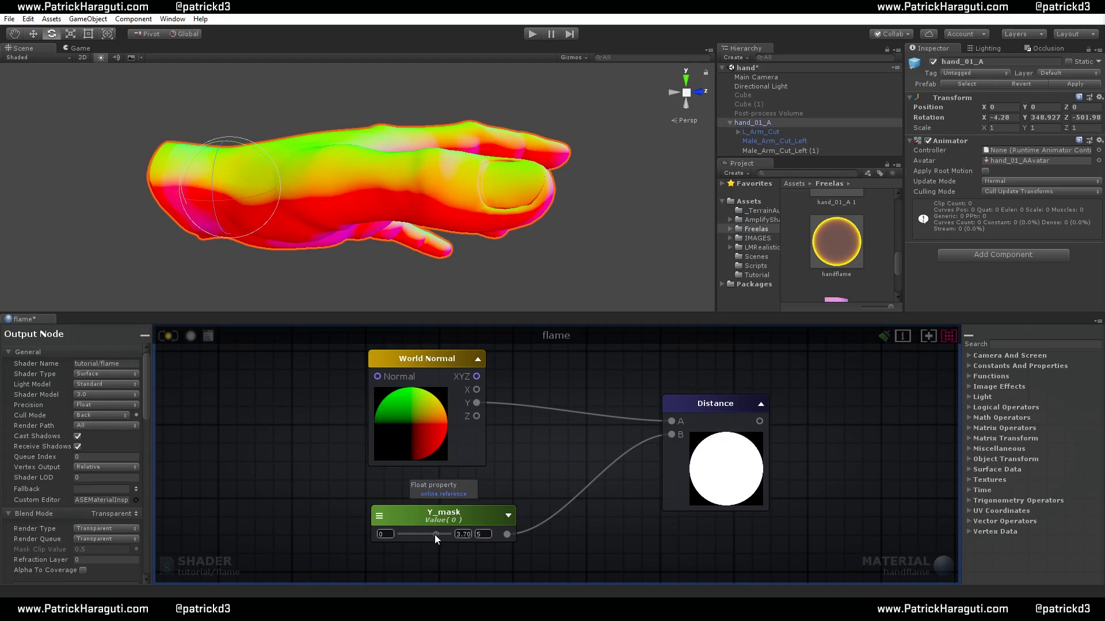
scroll(671, 447, down, 5)
middle_drag(670, 446, 596, 465)
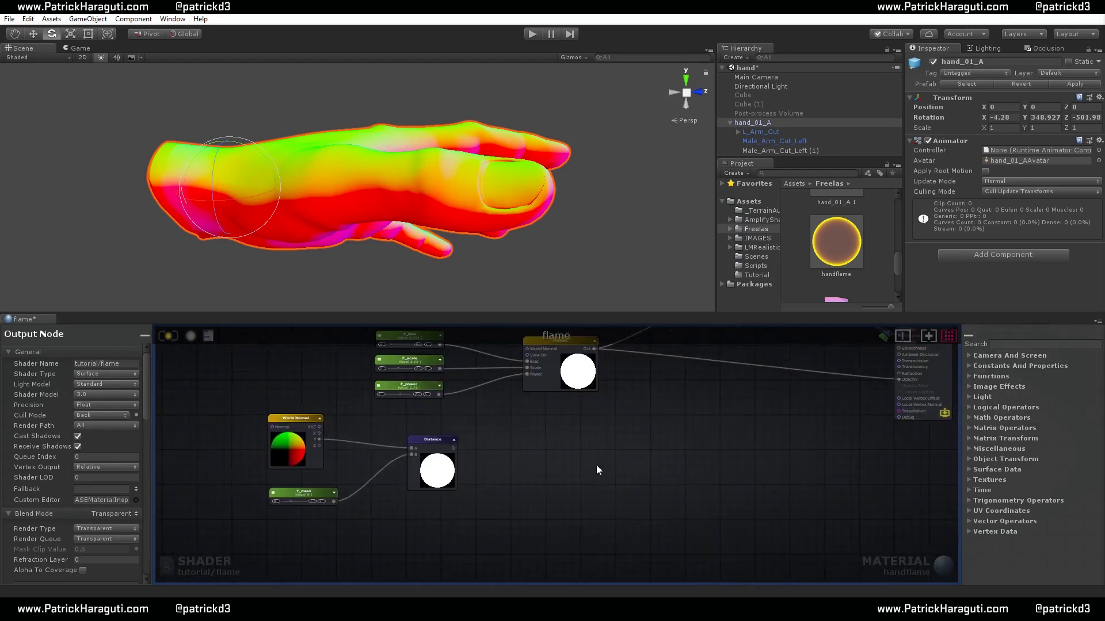
drag(450, 451, 902, 422)
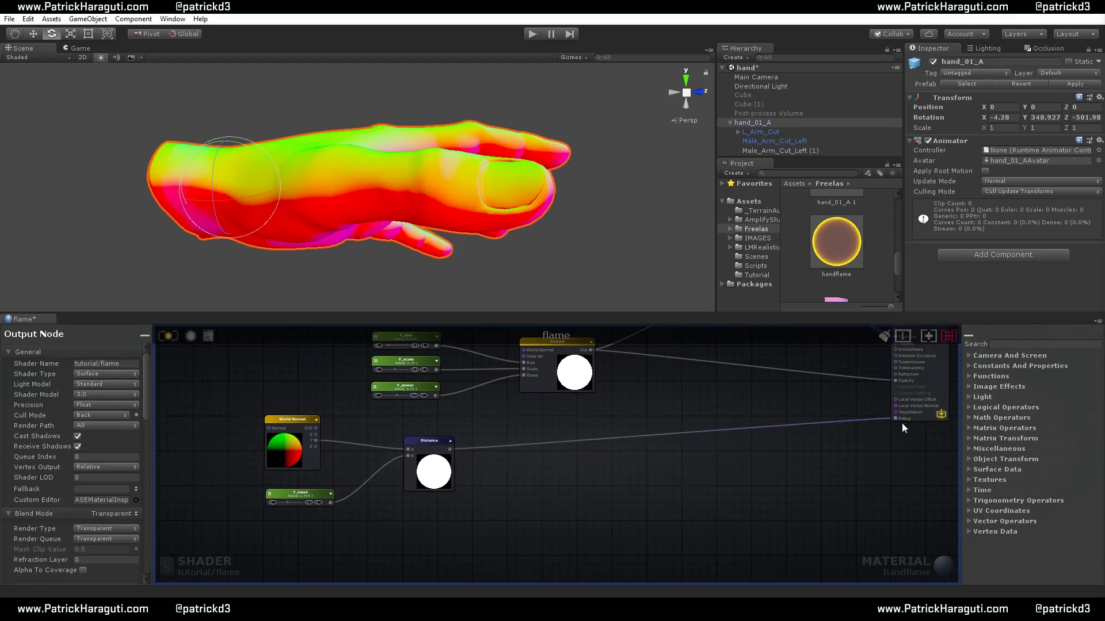
Recompile the flame shader and set Y_mask to 1.05 on the handflame material of Male_Arm_Cut_Left (1)
click(164, 335)
alt+drag(375, 163, 559, 201)
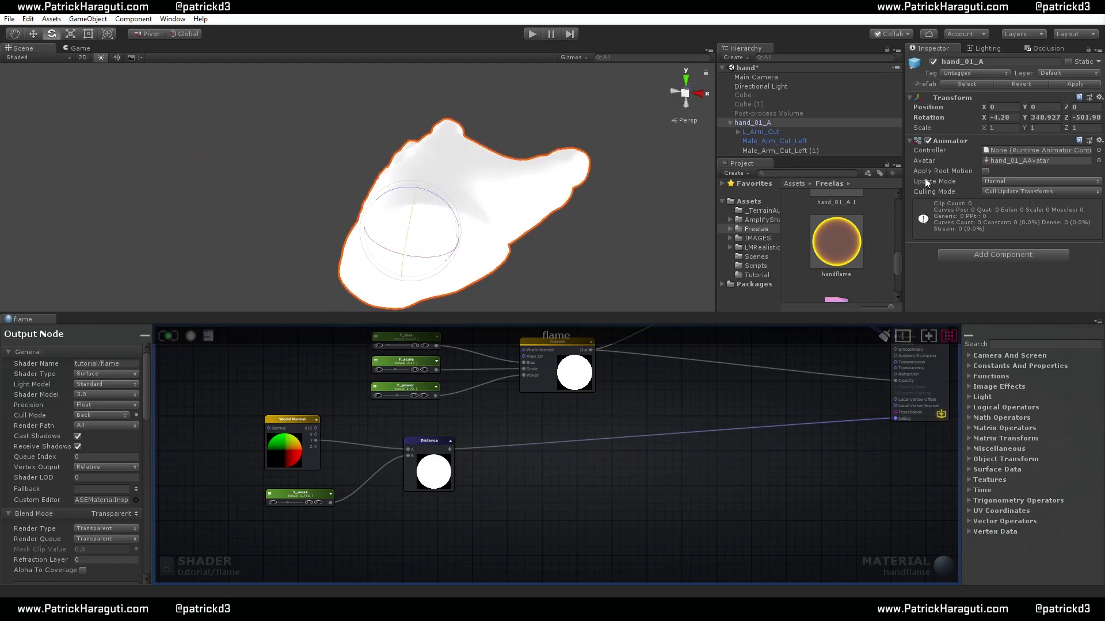
click(782, 148)
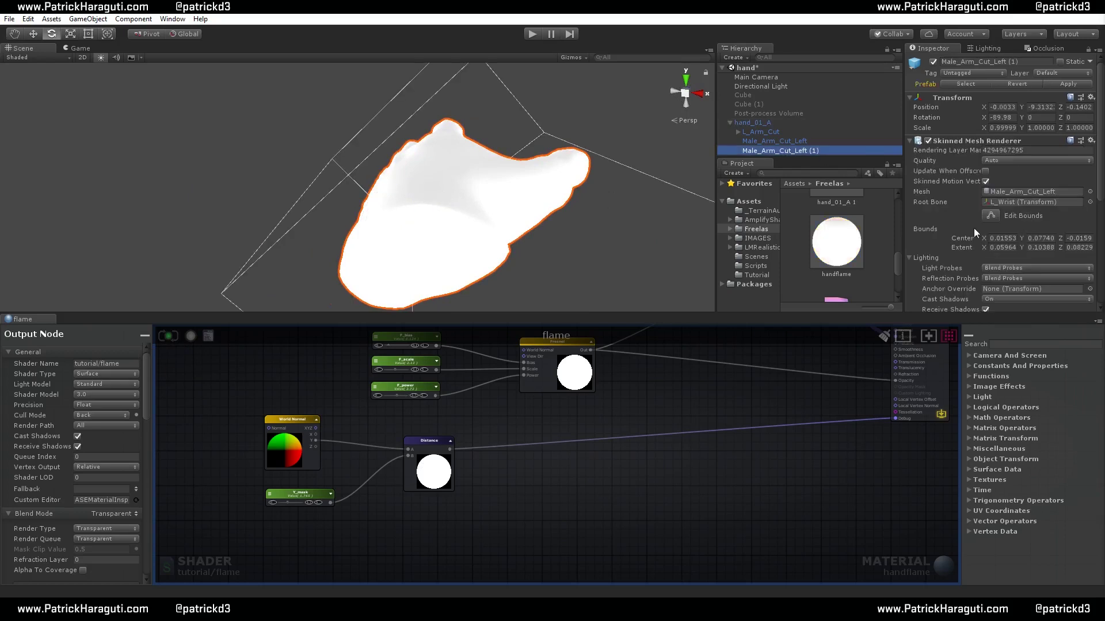
scroll(939, 225, down, 3)
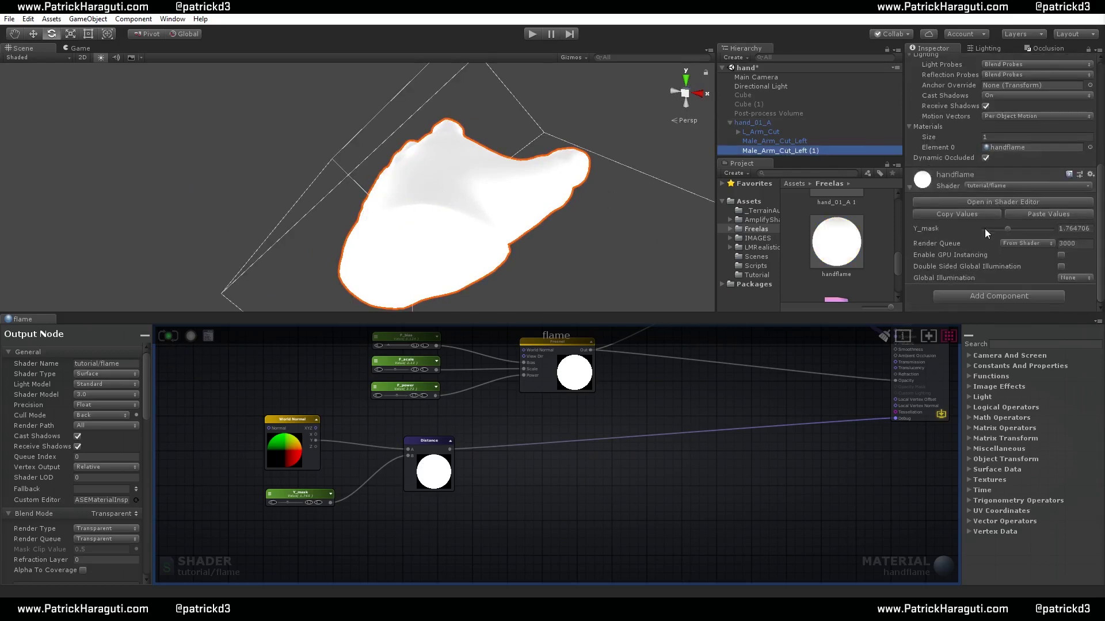
drag(1005, 226, 996, 226)
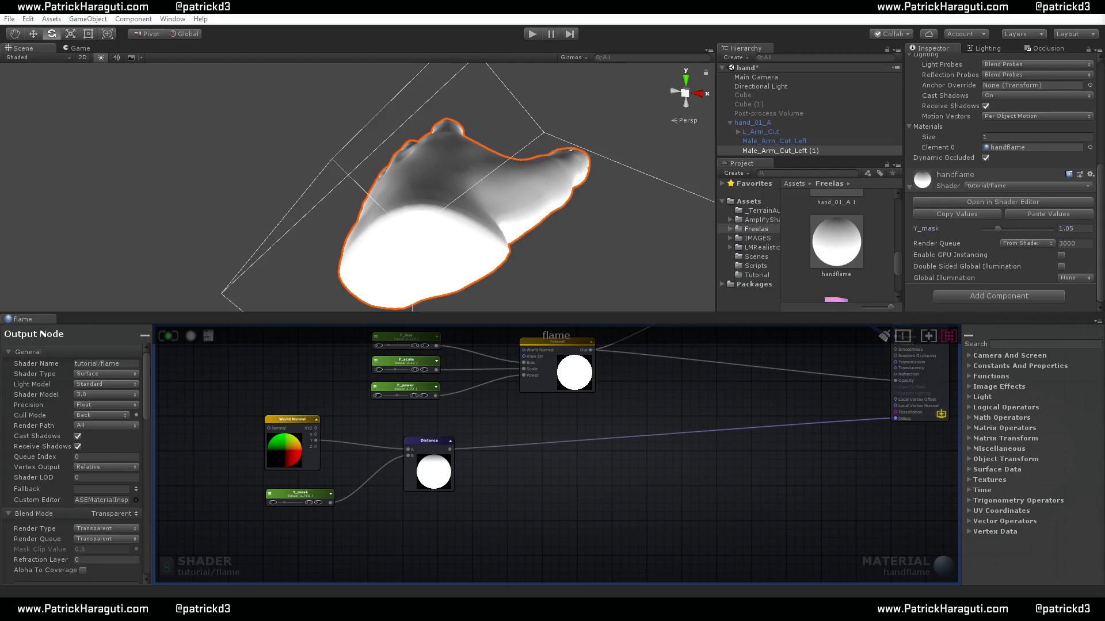
Search the nodes for "sub", add a Subtract node right of Distance, and connect the Distance output to its A input
mouse_move(610, 443)
middle_down()
mouse_move(685, 440)
mouse_move(645, 427)
mouse_move(648, 452)
mouse_move(618, 455)
middle_up()
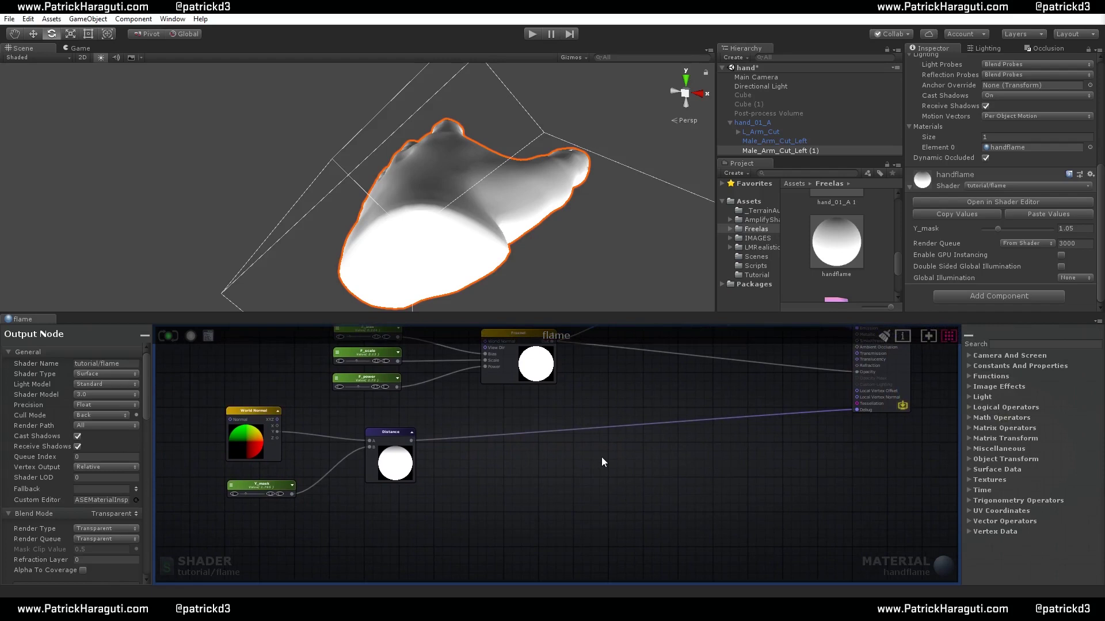
right_click(532, 485)
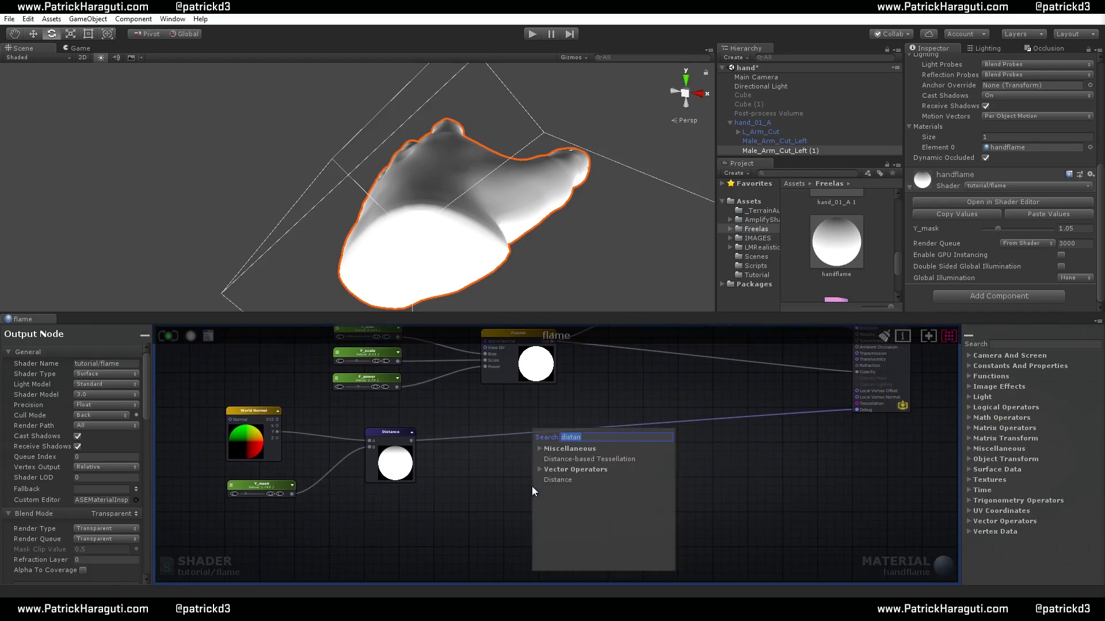
text(sub)
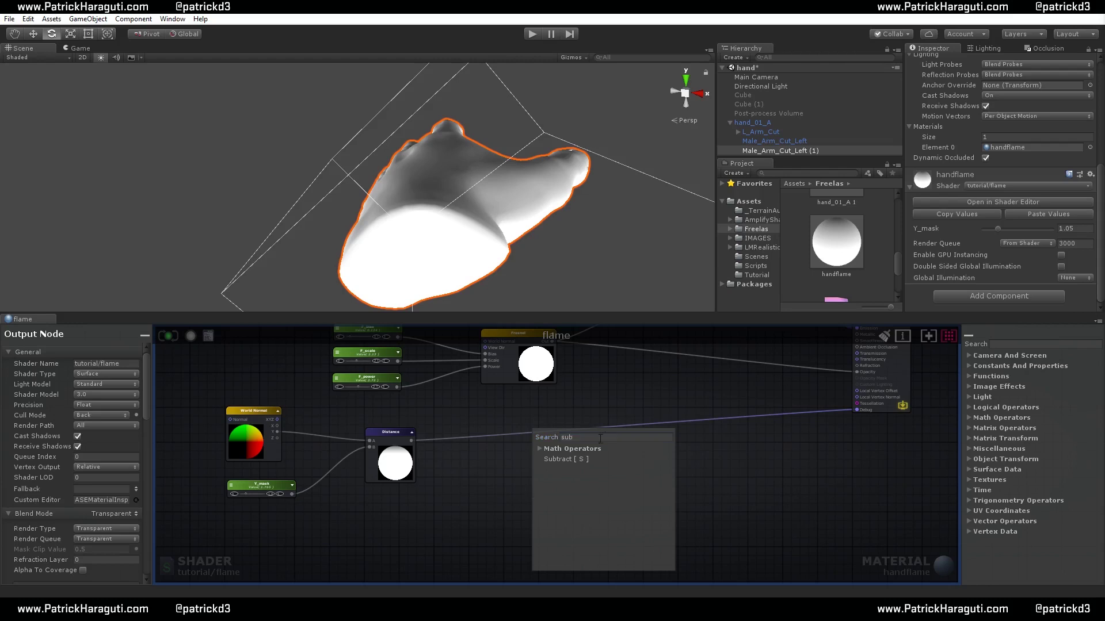
click(557, 459)
drag(549, 488, 547, 463)
click(421, 463)
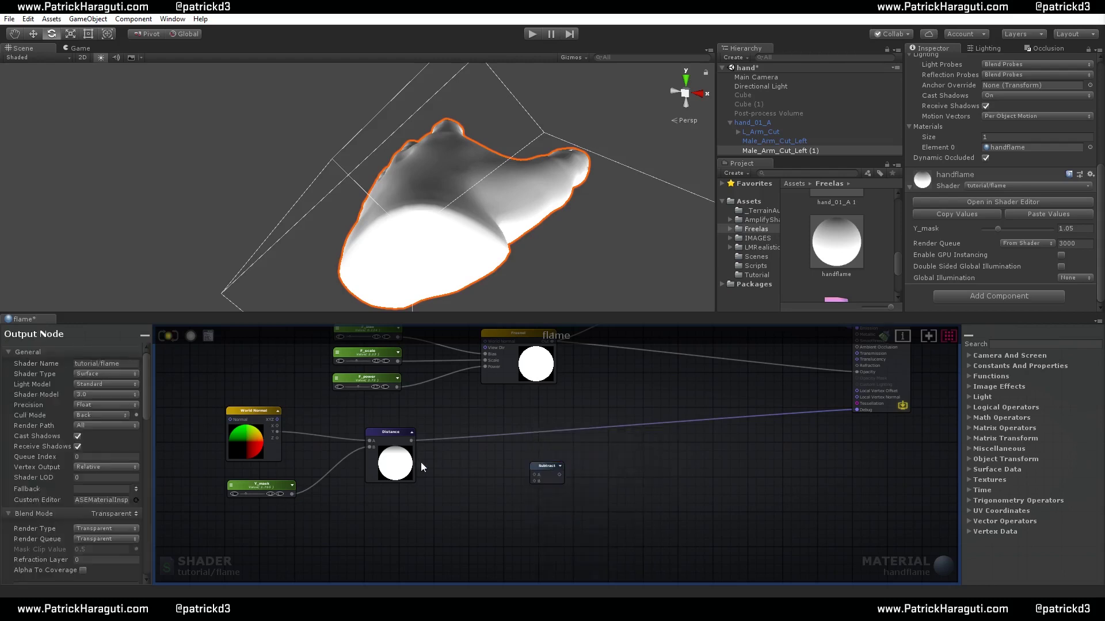
drag(411, 442, 510, 454)
Duplicate the Y_mask float and connect the copy to the Subtract node's B input
right_drag(581, 501, 664, 453)
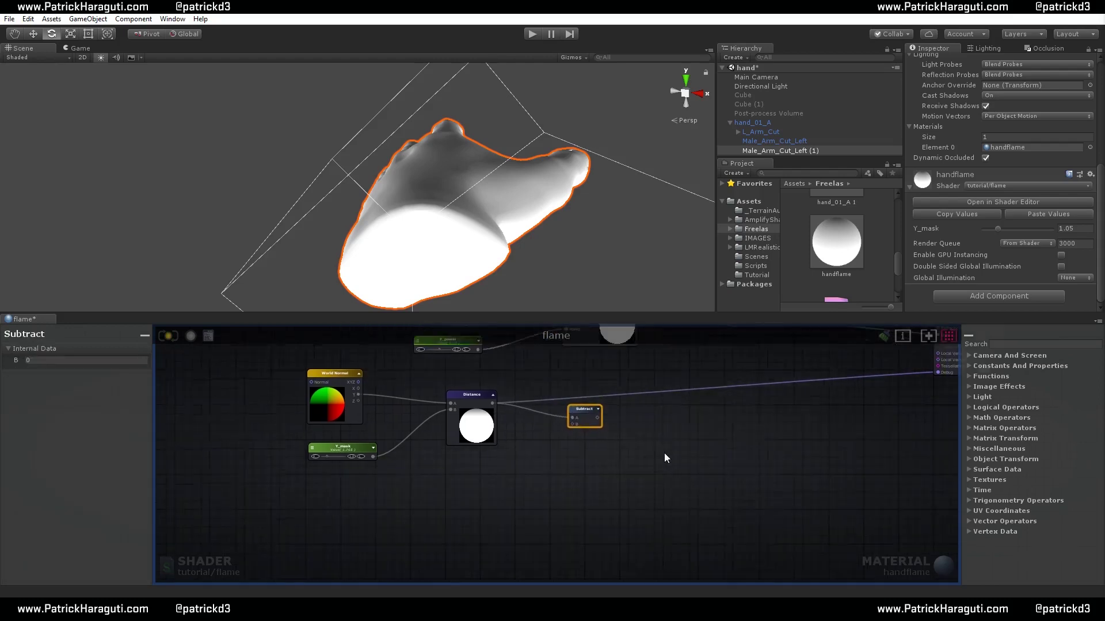
scroll(499, 485, up, 2)
click(326, 431)
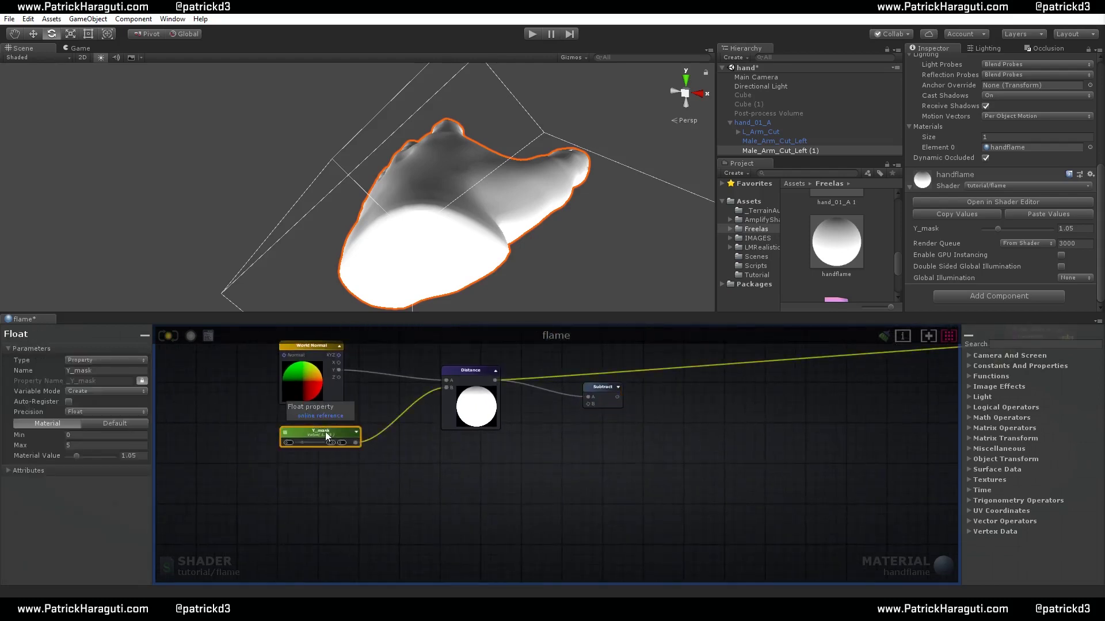
key(ctrl+d)
drag(324, 431, 588, 404)
middle_drag(588, 404, 495, 474)
Connect the Subtract output to the output node's Debug port and recompile the shader, with Subtract moved closer to Distance
drag(454, 453, 856, 400)
click(168, 335)
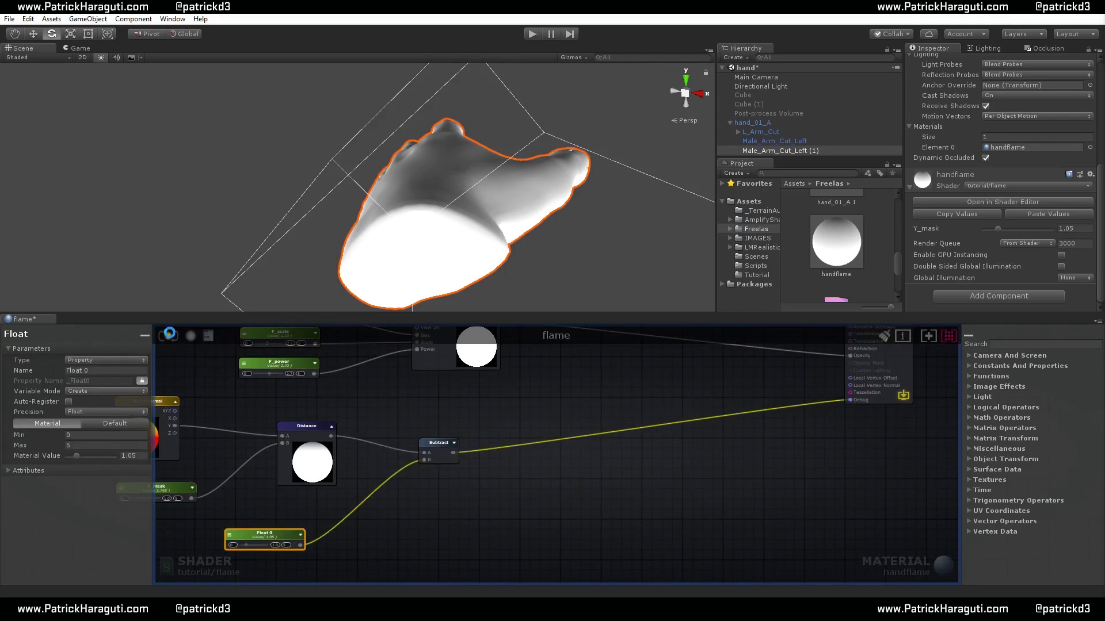
mouse_move(598, 225)
alt+mouse_down()
mouse_move(564, 184)
mouse_move(403, 218)
mouse_move(259, 271)
mouse_move(224, 296)
mouse_move(534, 153)
mouse_move(449, 190)
mouse_move(636, 173)
mouse_move(352, 156)
alt+mouse_up()
middle_drag(639, 506, 658, 496)
drag(454, 427, 411, 415)
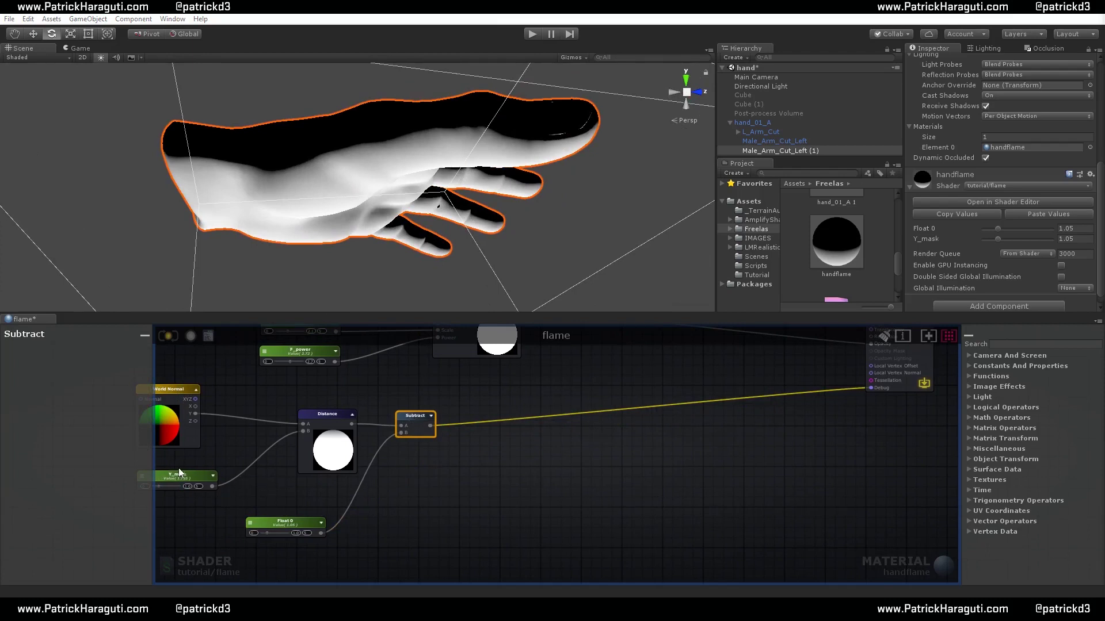
Set Y_mask to about 2.17 and Float 0 to about 1.40 to adjust the mask falloff on the hand
middle_drag(194, 488, 602, 423)
scroll(518, 435, up, 5)
mouse_move(481, 436)
mouse_down()
mouse_move(502, 429)
mouse_move(480, 433)
mouse_move(489, 435)
mouse_up()
alt+drag(440, 166, 621, 225)
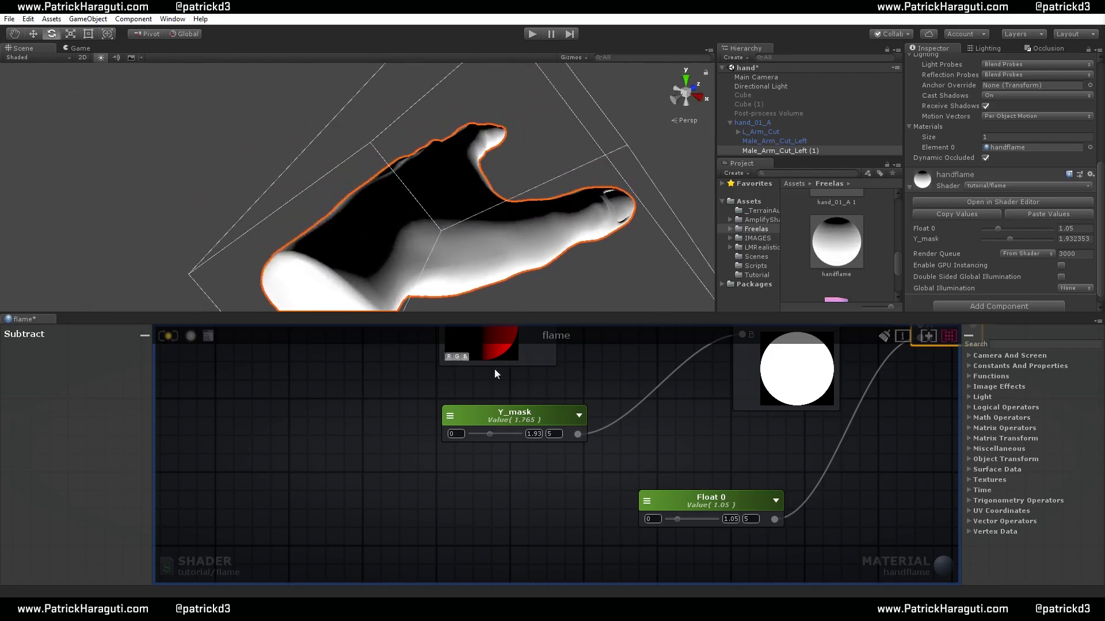
drag(486, 433, 492, 433)
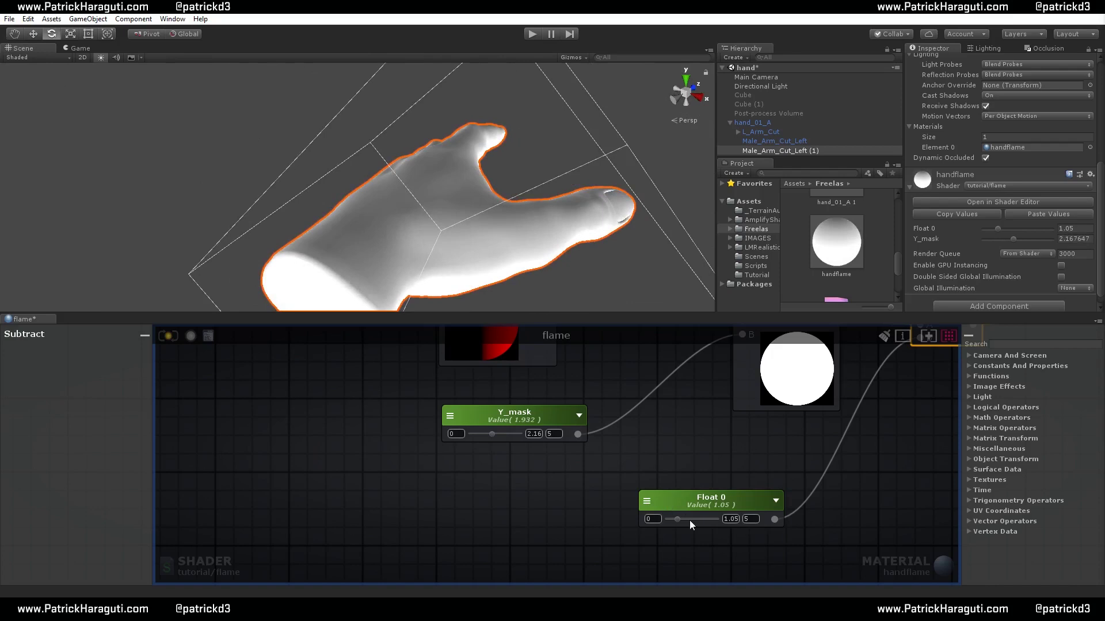
drag(678, 519, 675, 519)
drag(678, 519, 682, 516)
Expand the Subtract node's preview and add a Clamp node to its right, fed by the Subtract output
key(f)
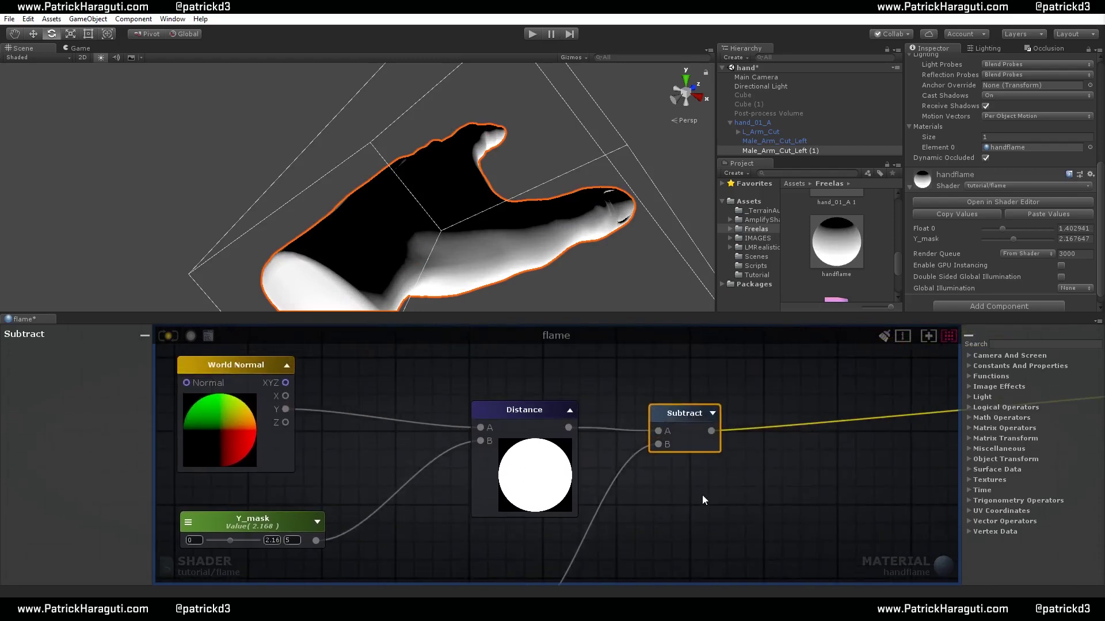
click(712, 413)
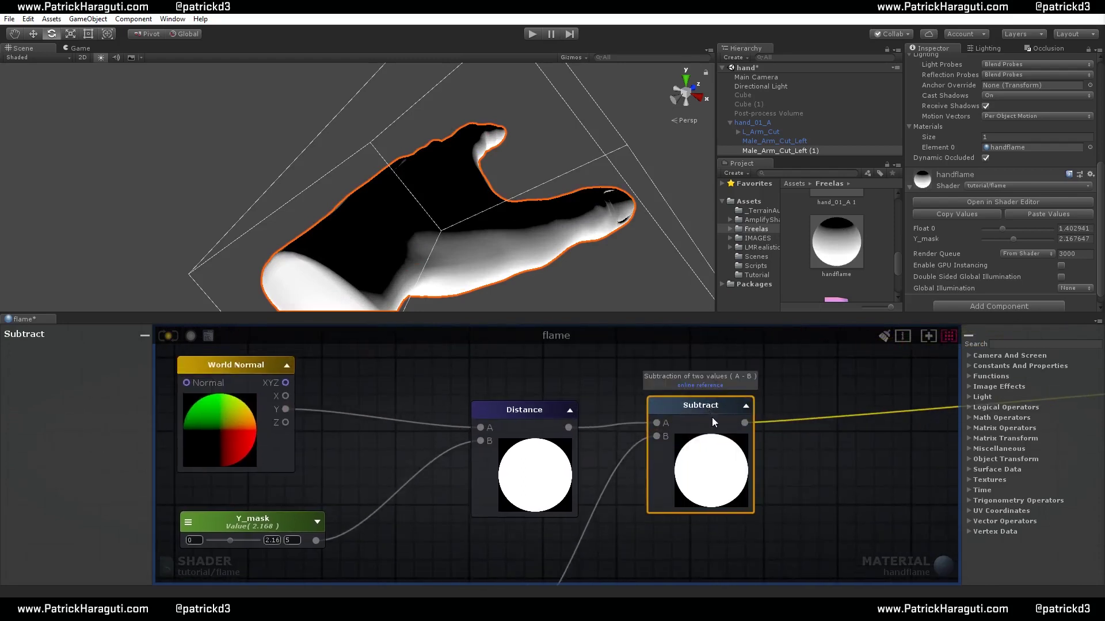
middle_drag(807, 469, 640, 465)
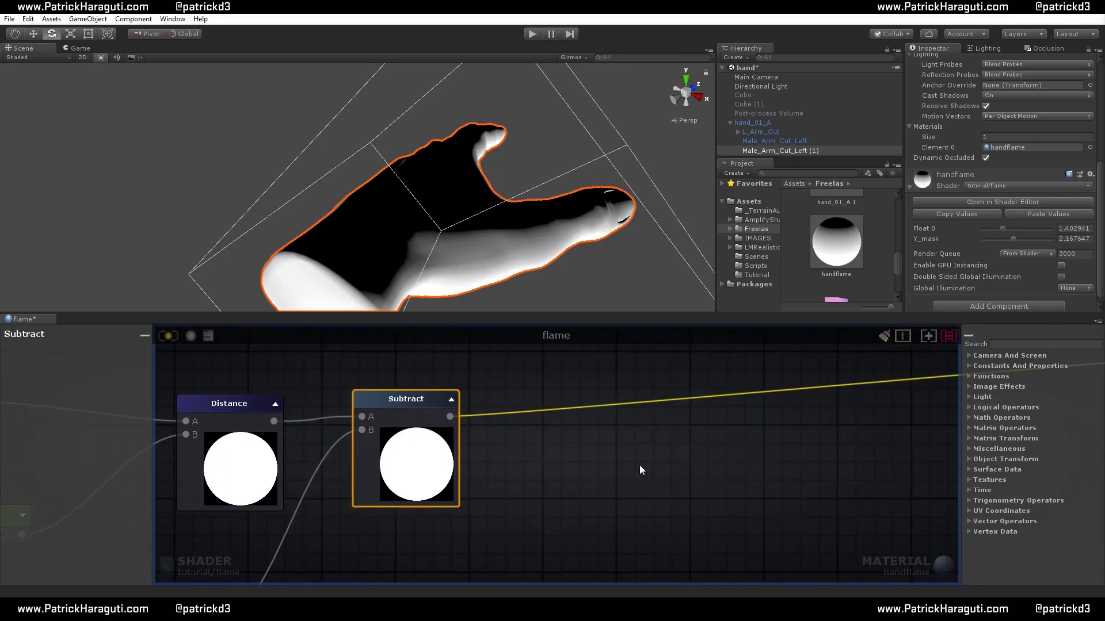
click(640, 465)
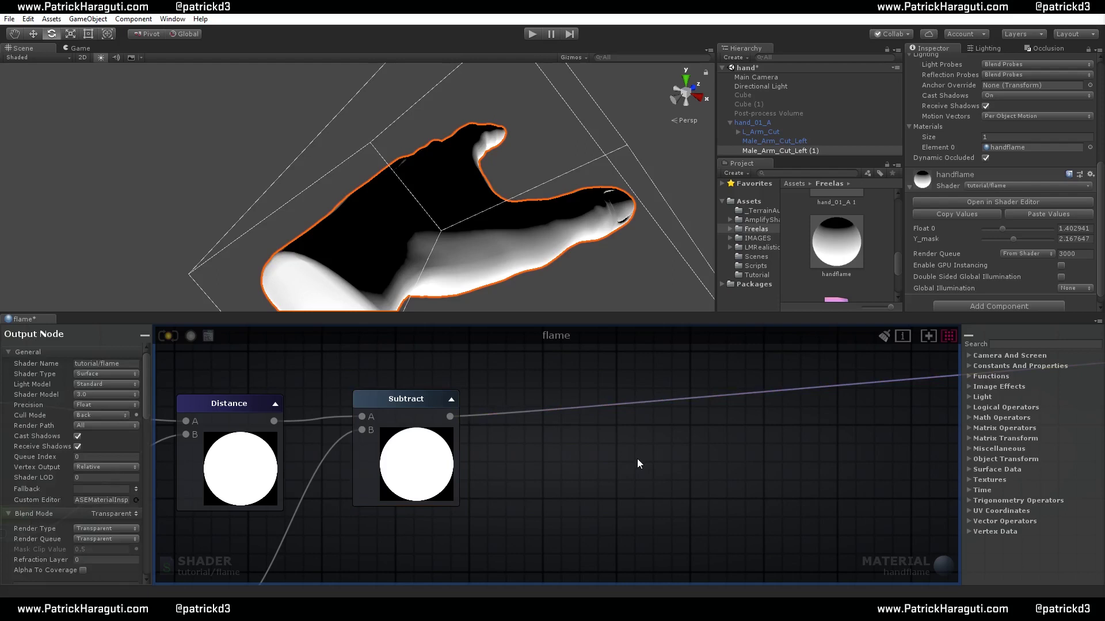
right_click(637, 458)
text(clam)
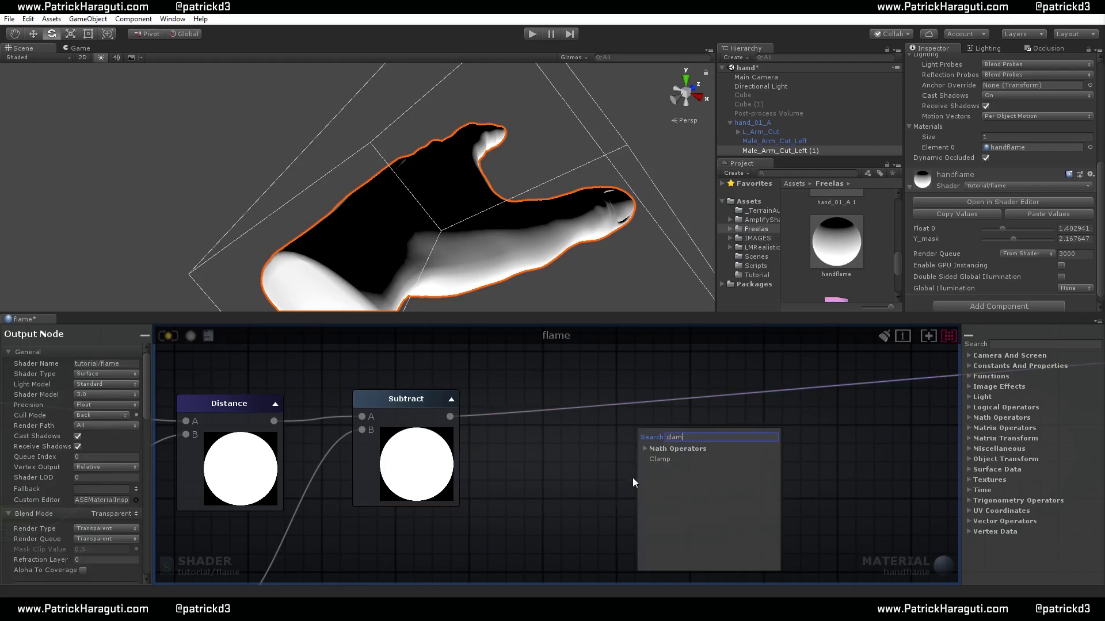
click(660, 459)
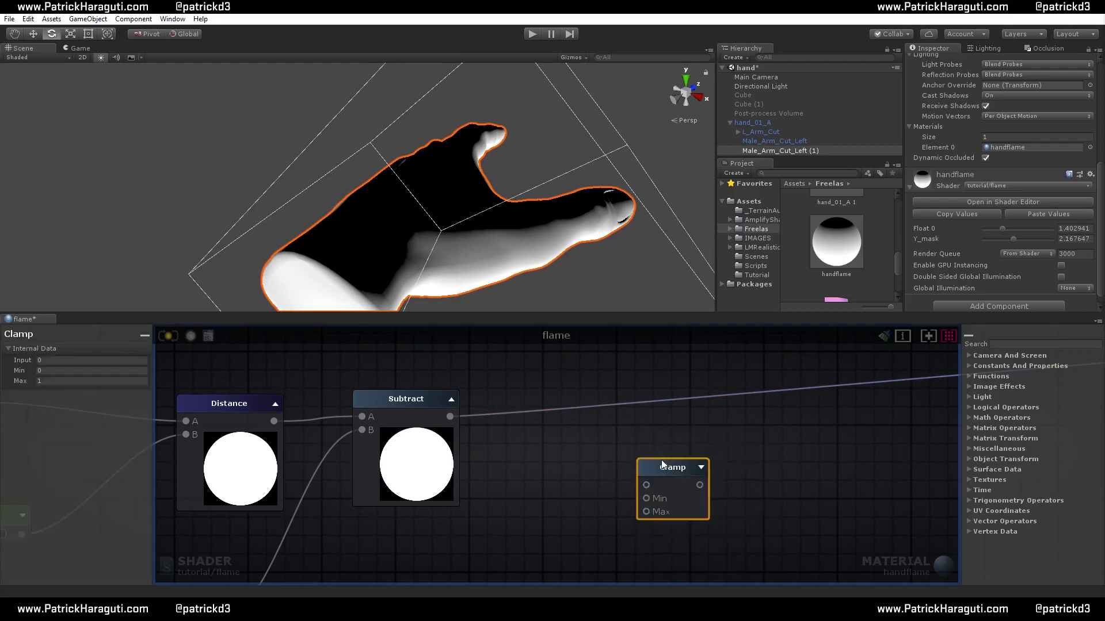
drag(450, 416, 659, 424)
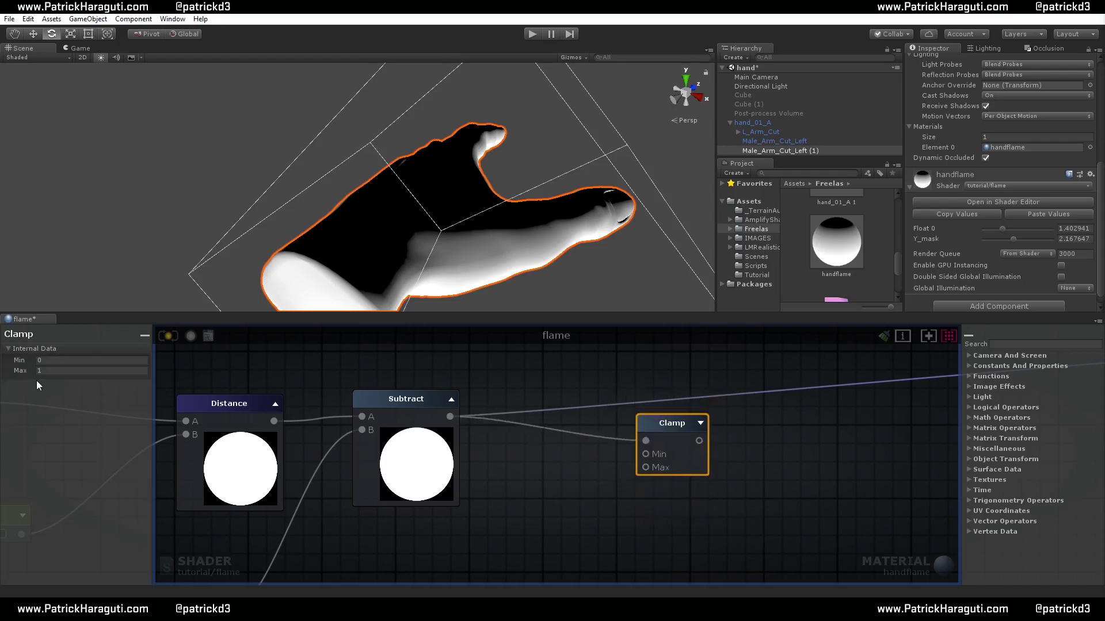
Connect the Clamp output to the Debug port and recompile the shader, with Clamp moved closer to Subtract
scroll(601, 484, down, 2)
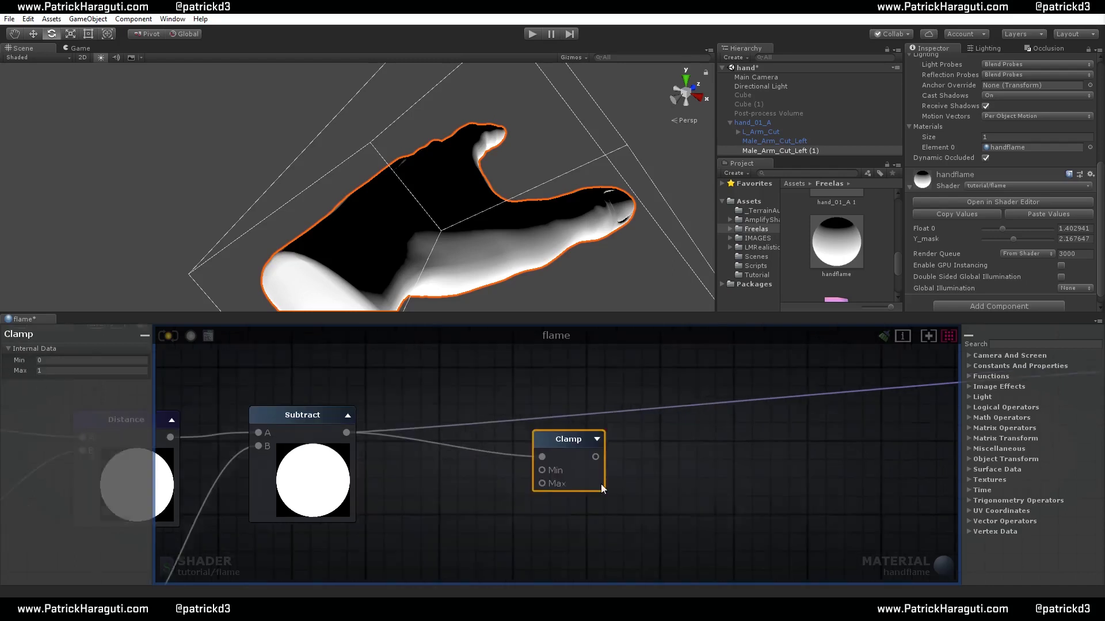
scroll(557, 486, up, 1)
drag(494, 475, 893, 410)
click(167, 337)
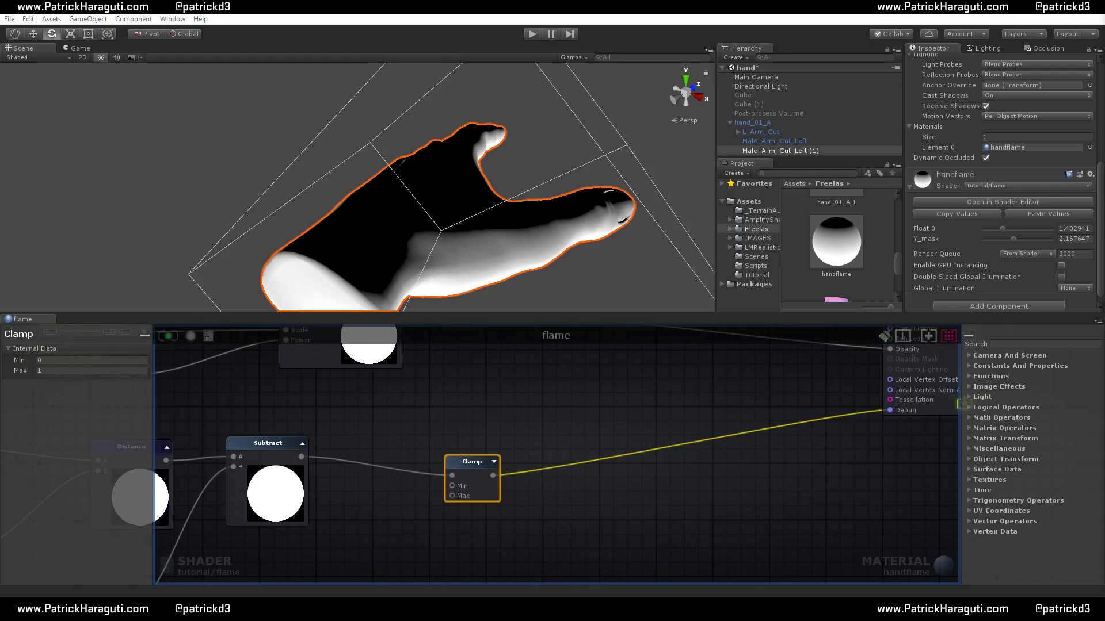
scroll(695, 479, down, 2)
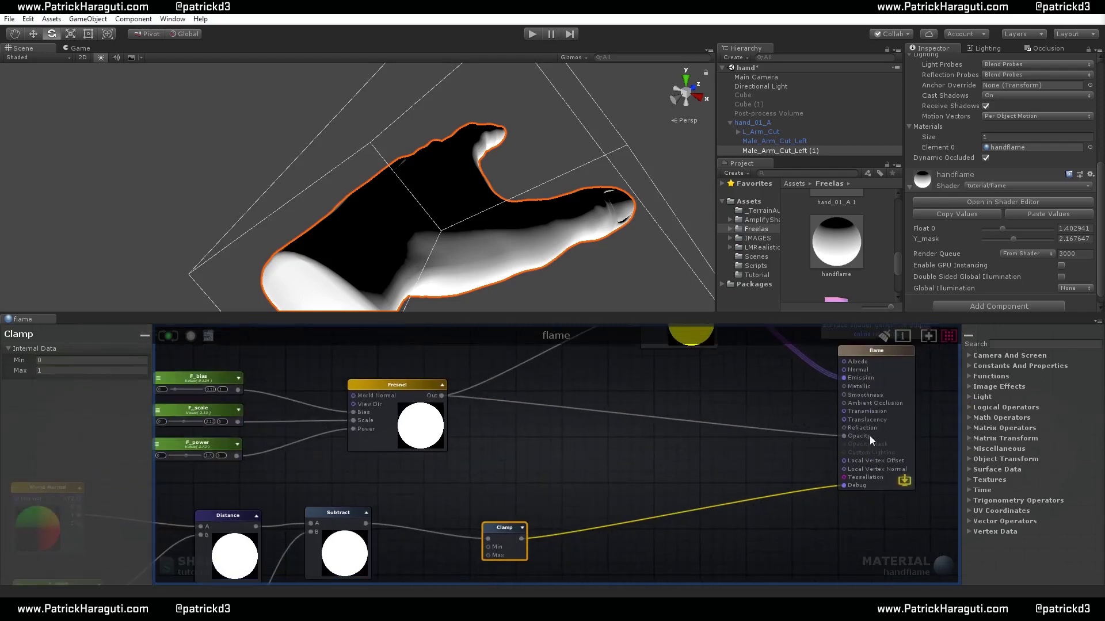
drag(505, 529, 433, 513)
Disconnect the Clamp output from the output node's Debug port and save the shader
middle_drag(525, 461, 789, 408)
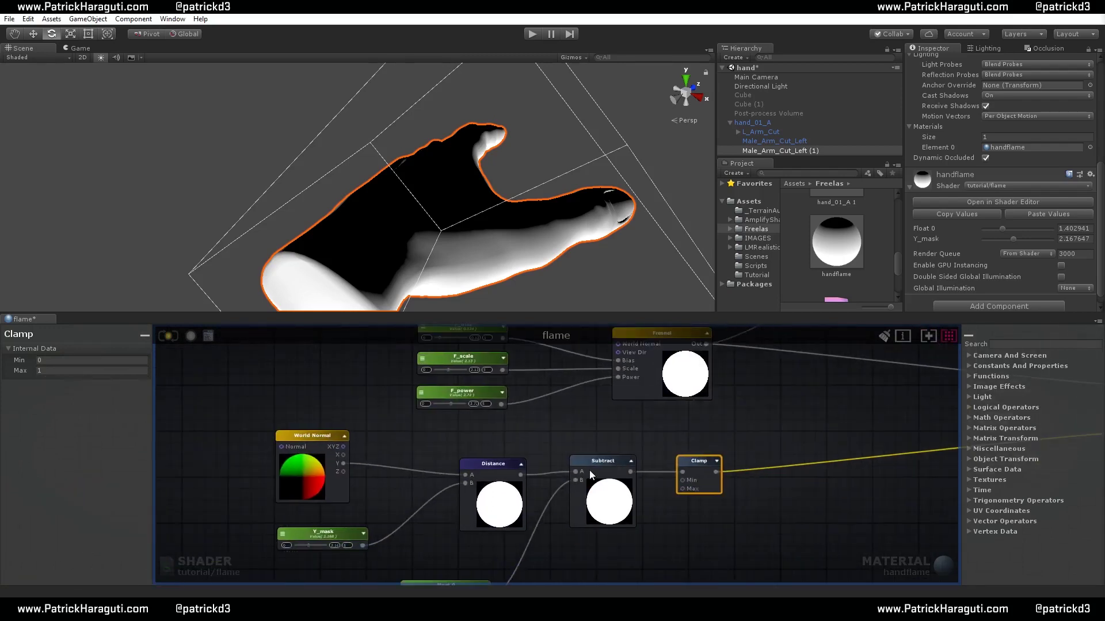
middle_drag(685, 443, 664, 471)
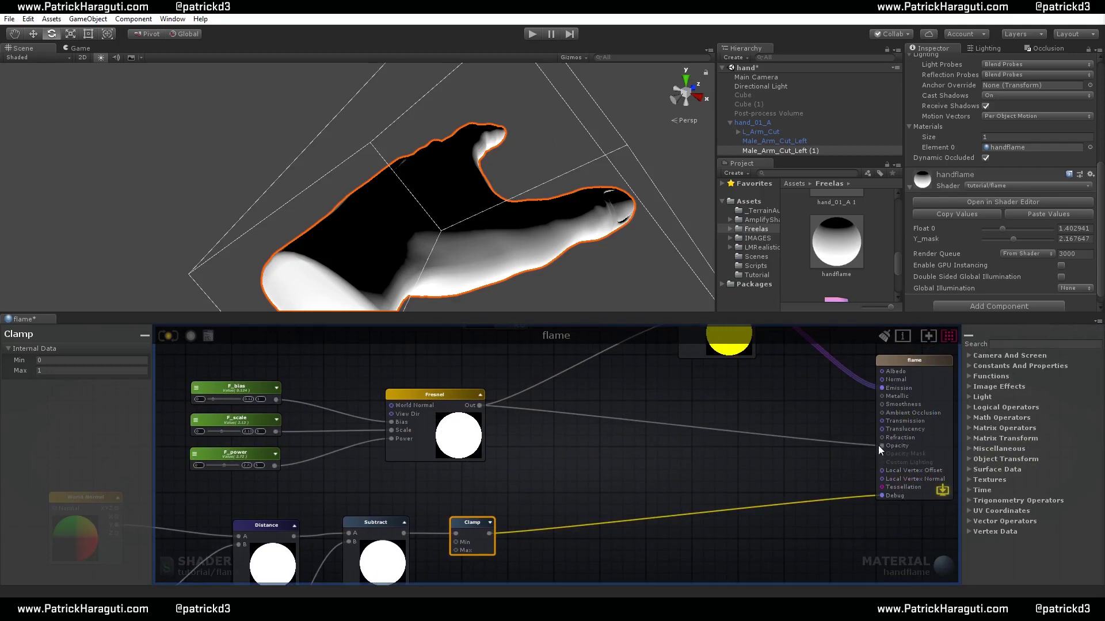
click(799, 503)
drag(880, 495, 760, 510)
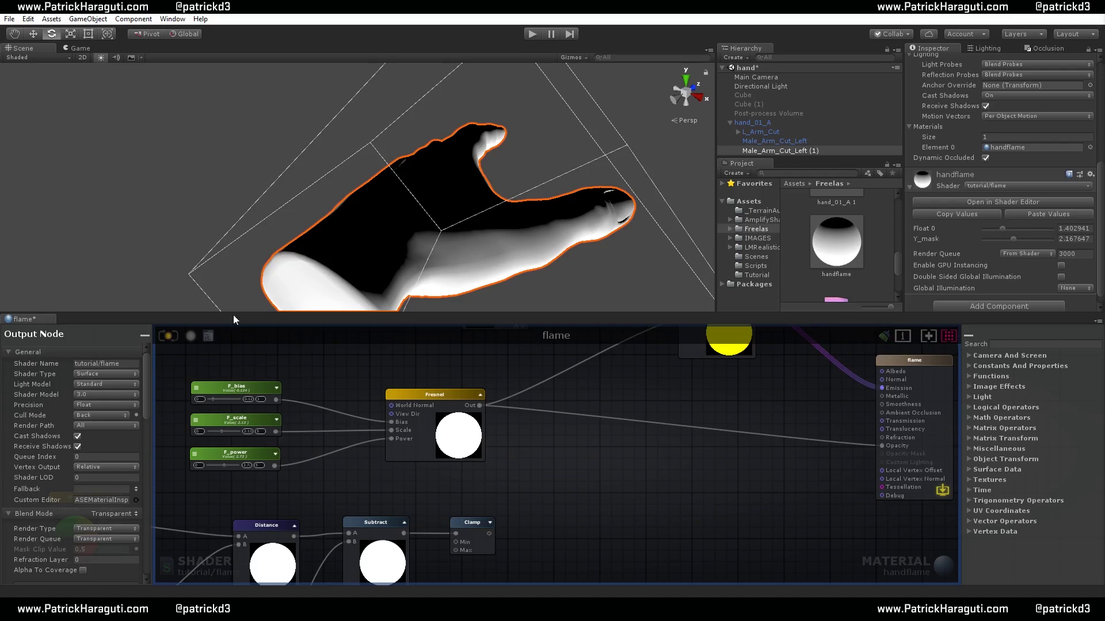
key(ctrl+s)
alt+drag(541, 236, 437, 259)
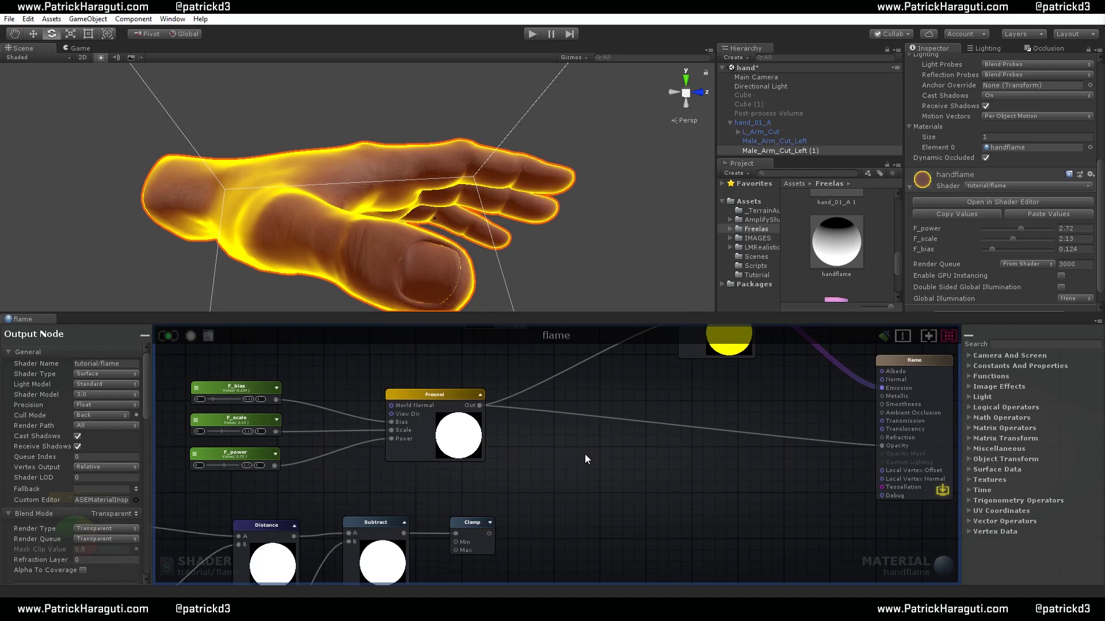
Add a Multiply node with Fresnel in input A and Clamp in input B, and expand its preview
click(586, 455)
drag(481, 405, 591, 471)
drag(489, 533, 590, 479)
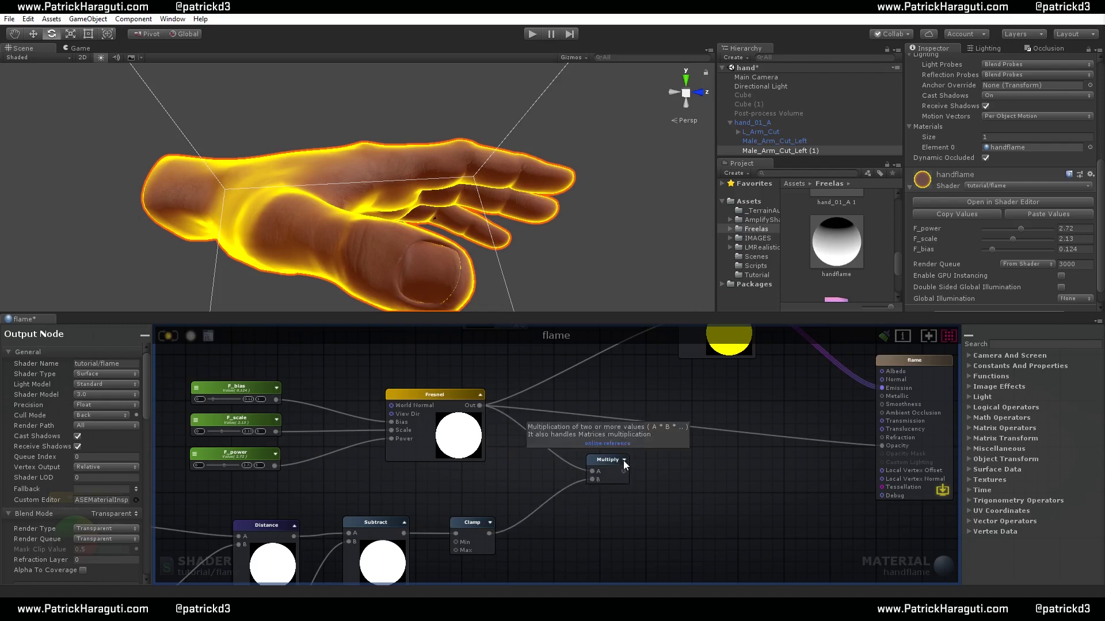
click(624, 460)
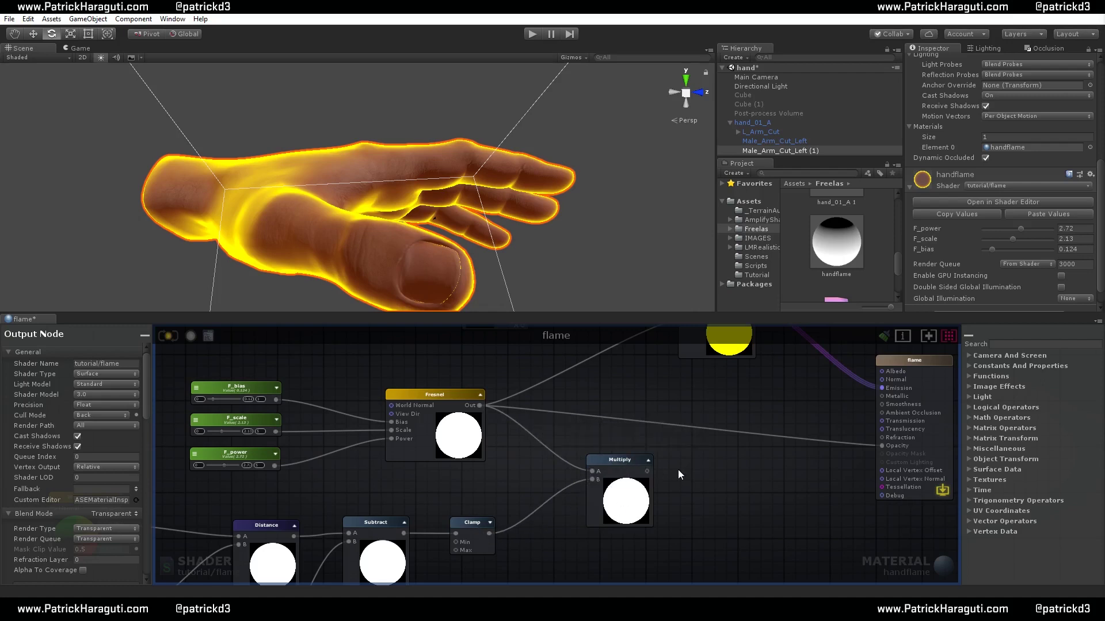
Connect the Multiply output to the output node's Opacity port in place of Fresnel and recompile the shader
middle_drag(678, 475, 623, 466)
drag(593, 461, 826, 436)
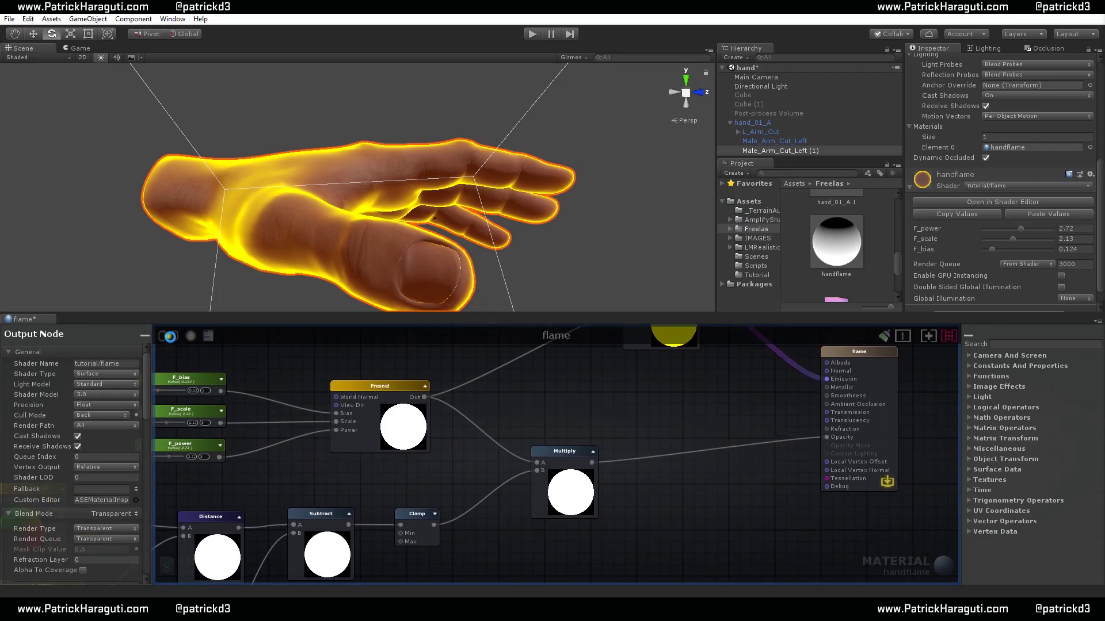
click(170, 337)
alt+drag(389, 176, 610, 230)
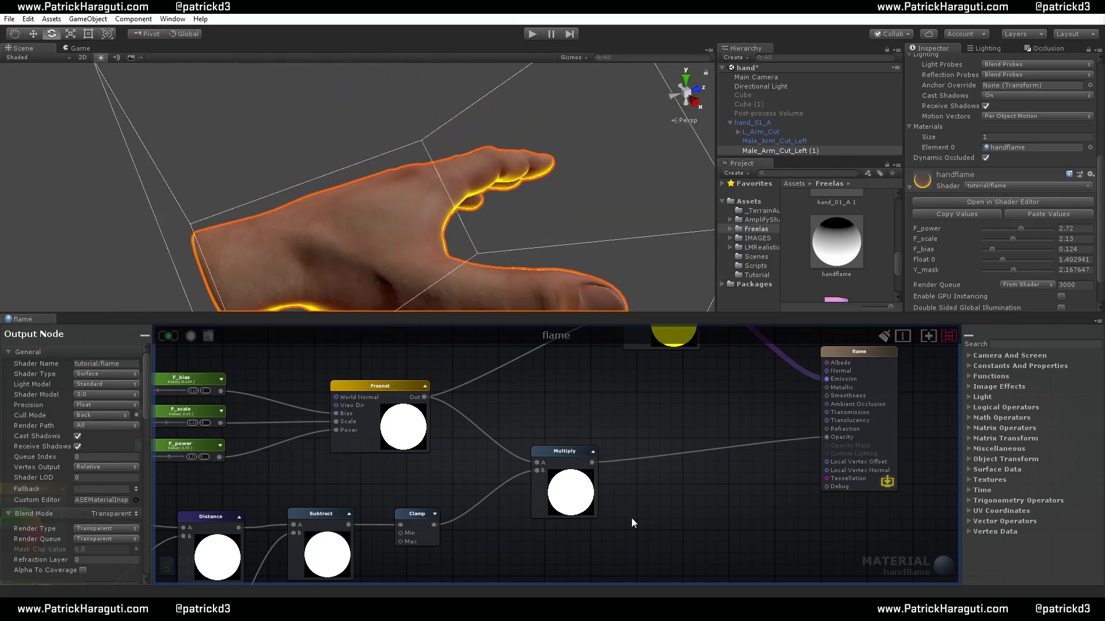
Compact the mask chain by moving Distance, Subtract, Clamp and Y_mask closer to the World Normal node
middle_drag(491, 525, 615, 465)
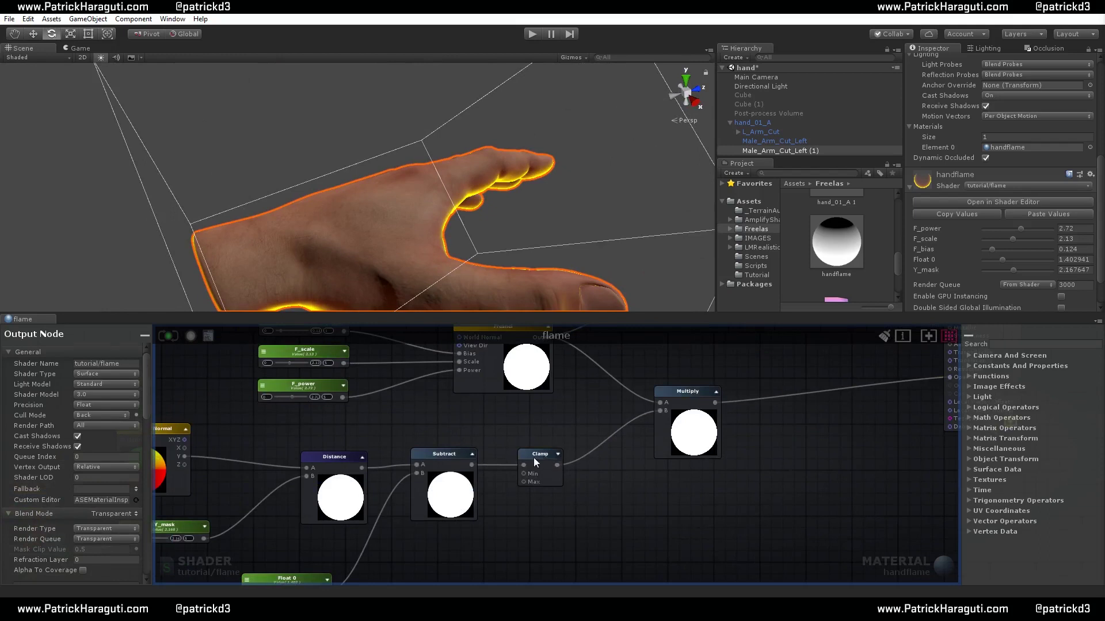
drag(533, 457, 504, 457)
middle_drag(514, 509, 582, 478)
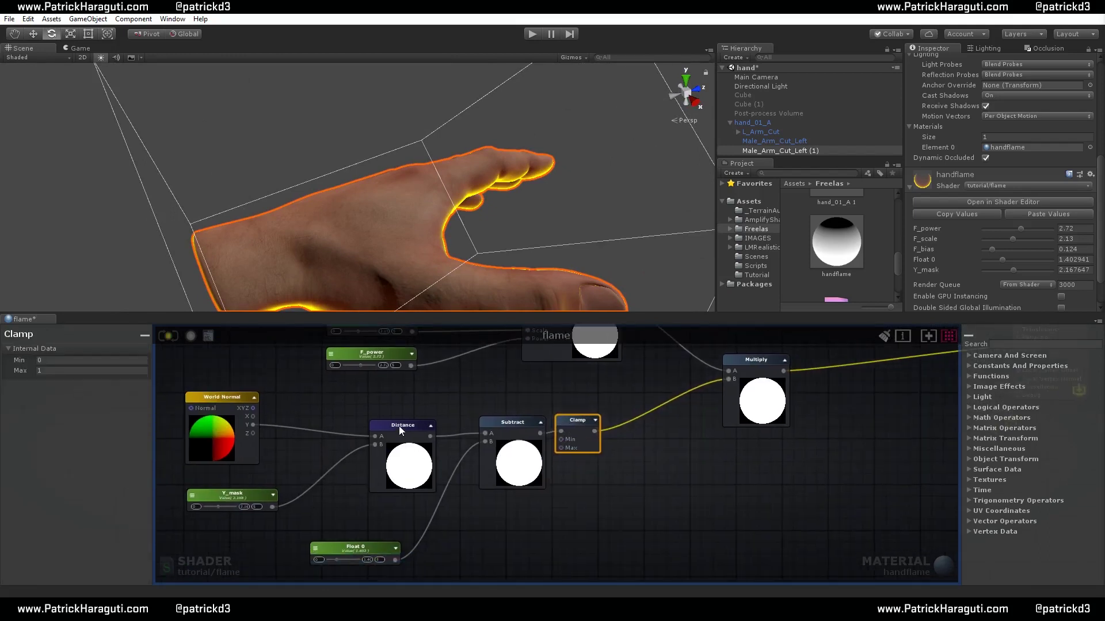
drag(401, 430, 321, 424)
drag(514, 425, 411, 422)
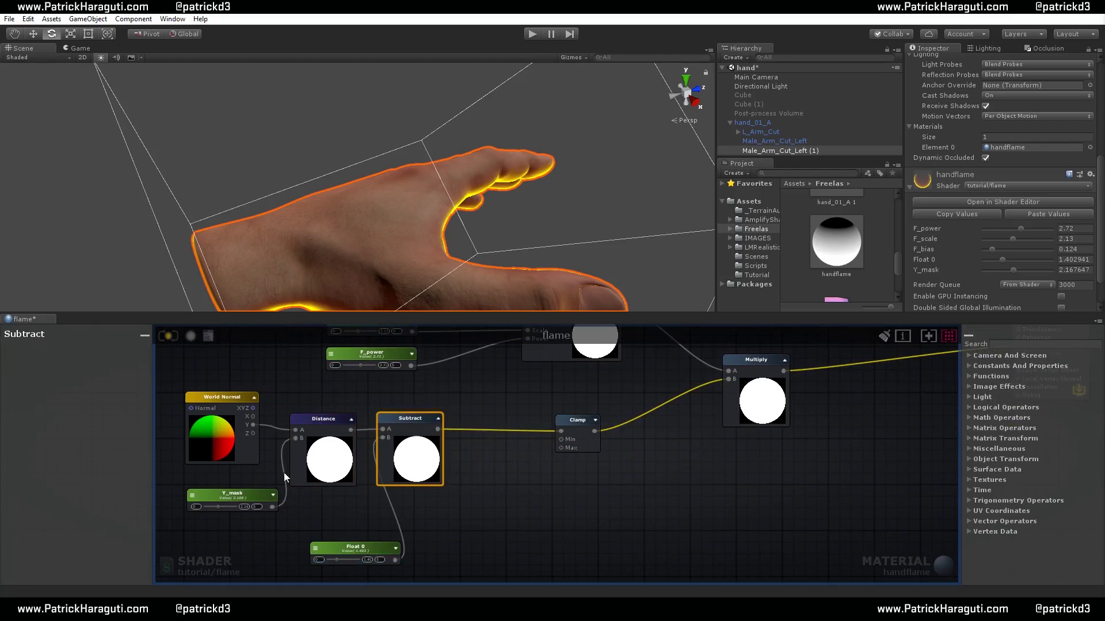
drag(229, 492, 202, 491)
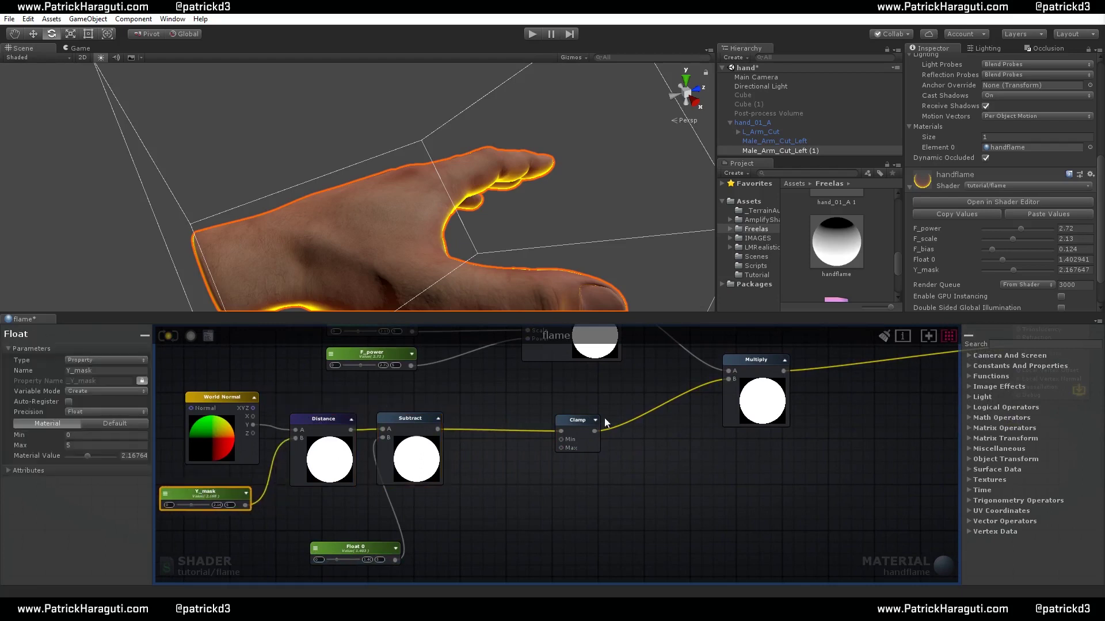
drag(573, 420, 484, 416)
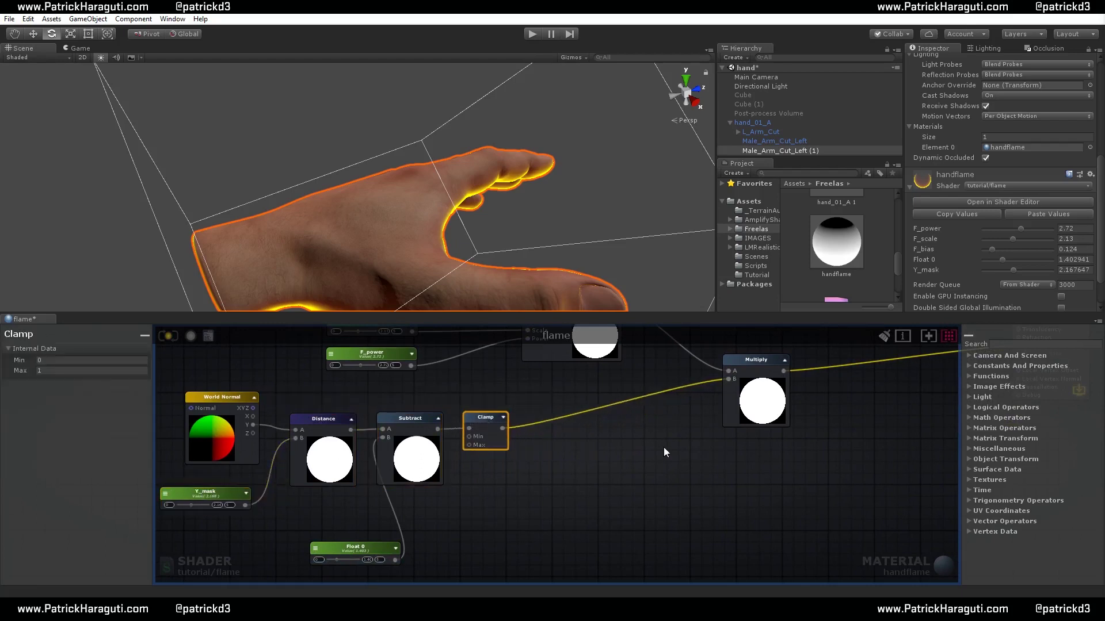
middle_drag(599, 424, 579, 430)
click(610, 464)
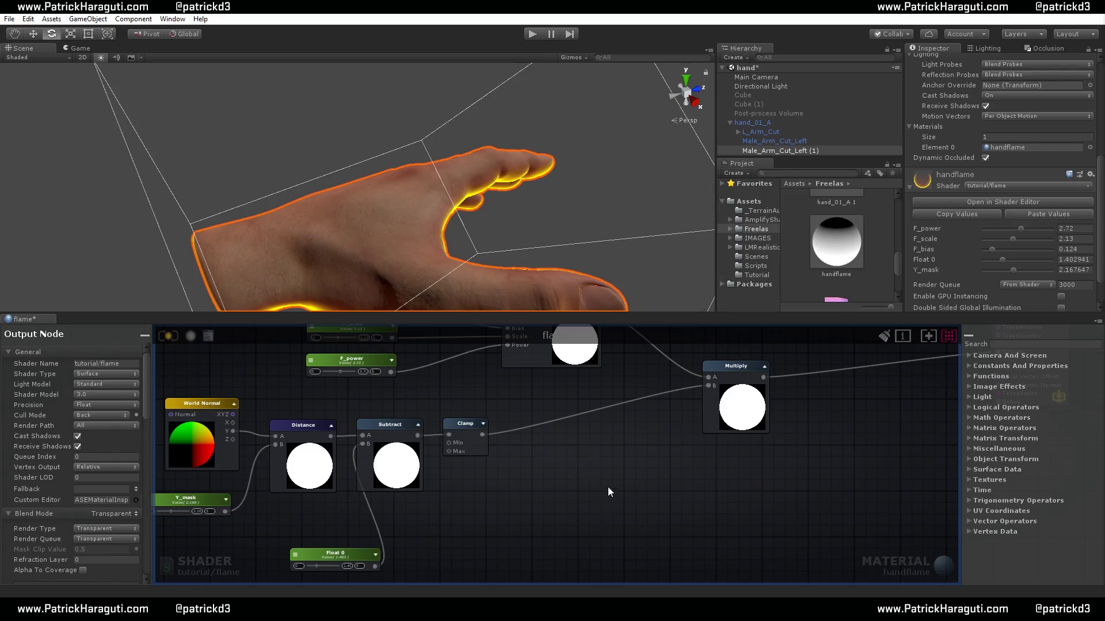
Insert a One Minus node between Clamp and input B of Multiply, place it beside Clamp and recompile the shader
click(588, 461)
drag(482, 434, 709, 385)
drag(581, 449, 541, 427)
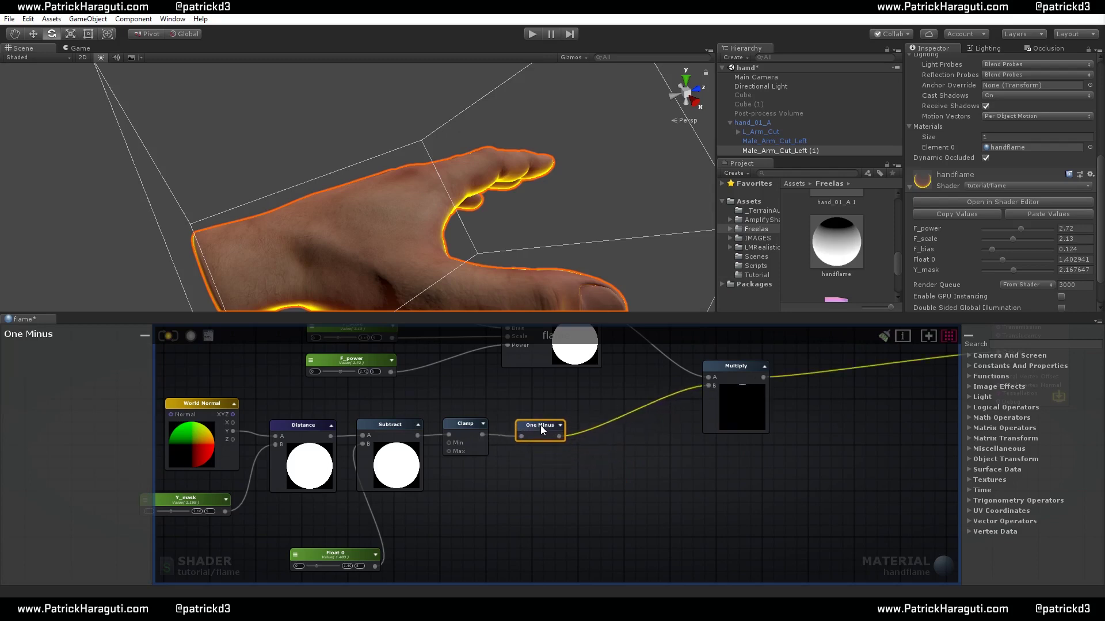
click(169, 336)
Turn off the selection outline in the Scene view gizmos and inspect the flame effect around the hand
middle_drag(558, 199, 550, 159)
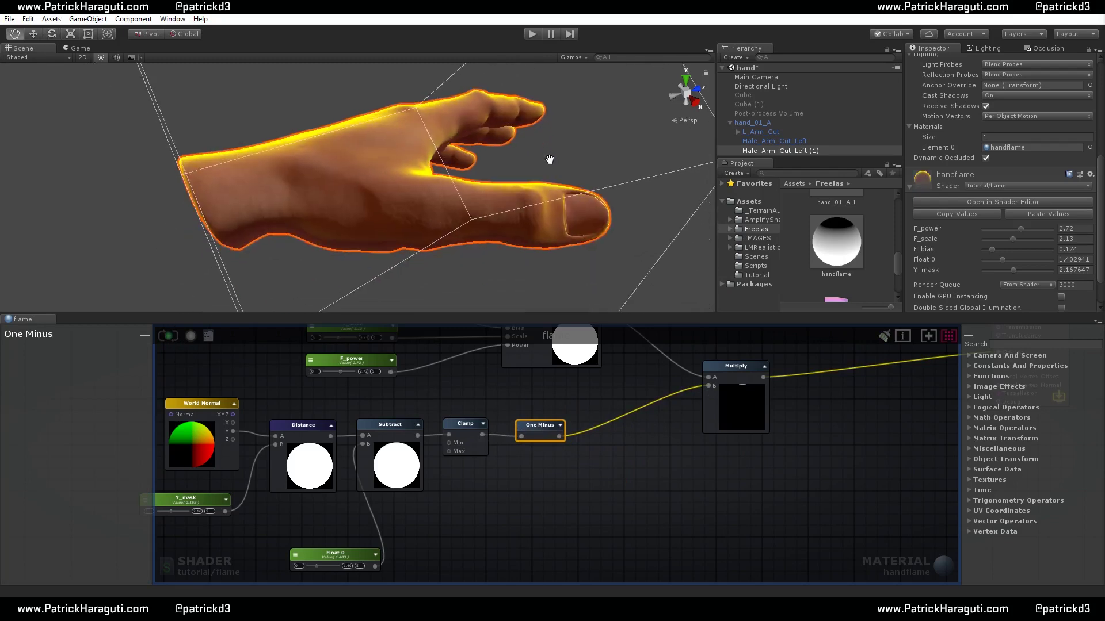
alt+drag(550, 159, 535, 322)
click(587, 57)
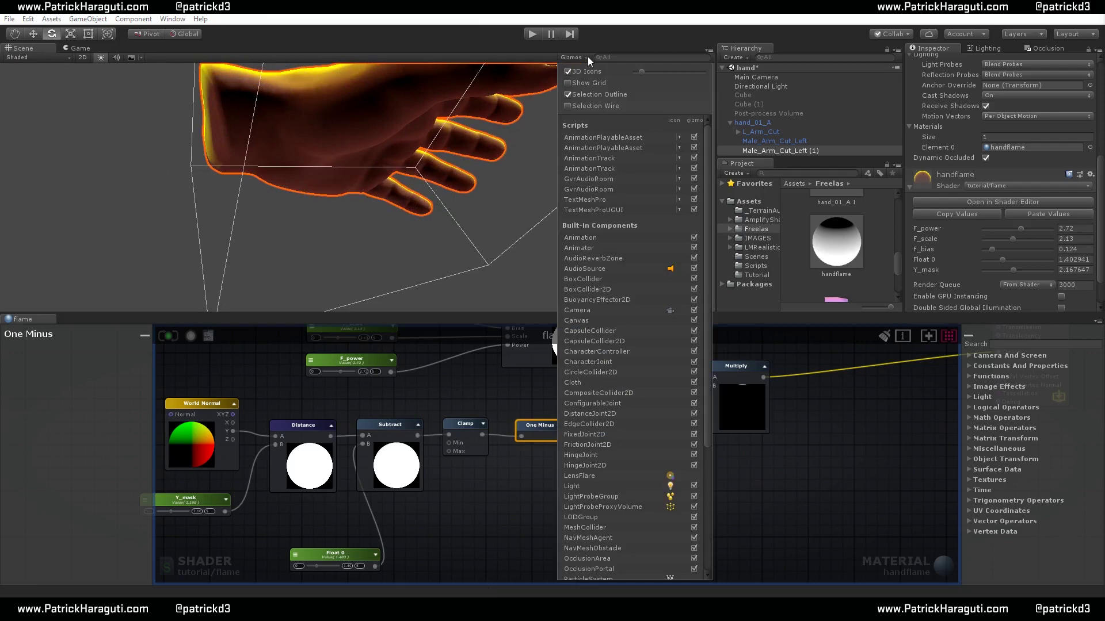
click(567, 95)
alt+drag(552, 109, 529, 454)
Move the Float 0 and Y_mask nodes closer to the Distance and Subtract nodes they feed
scroll(662, 515, down, 2)
middle_drag(603, 470, 750, 506)
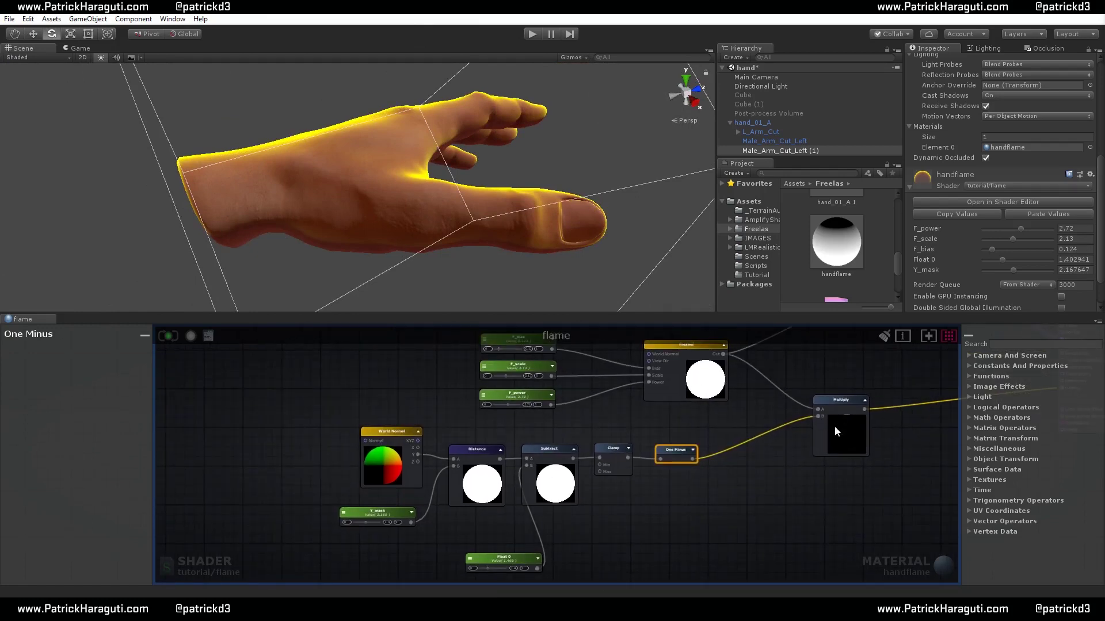
middle_drag(843, 460, 765, 420)
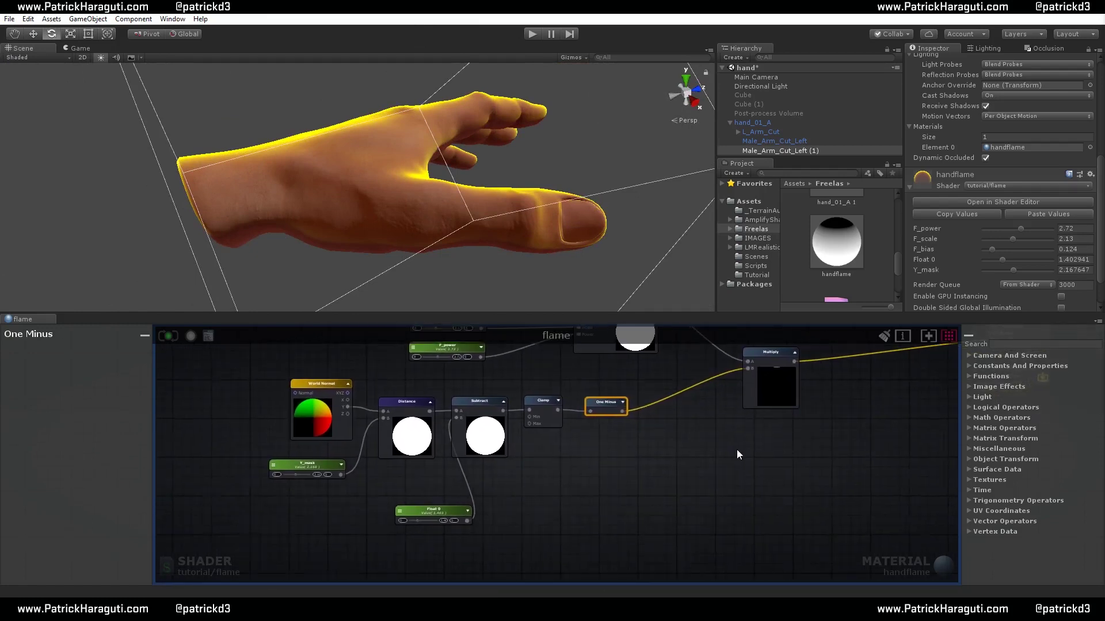
scroll(737, 450, down, 1)
drag(481, 505, 438, 492)
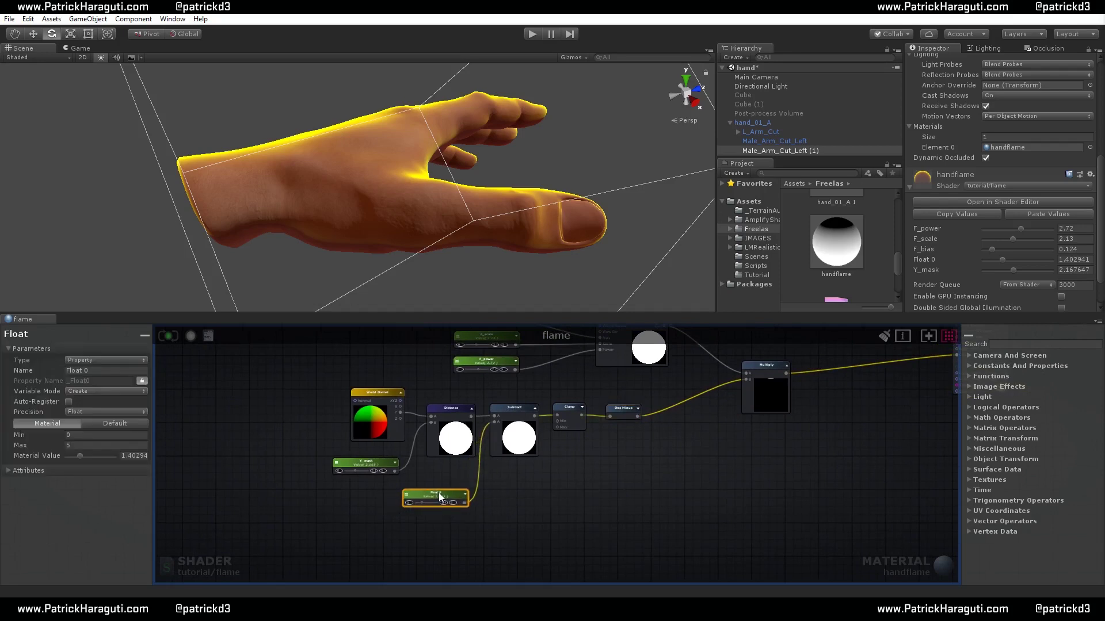
drag(357, 463, 353, 461)
middle_drag(594, 461, 631, 458)
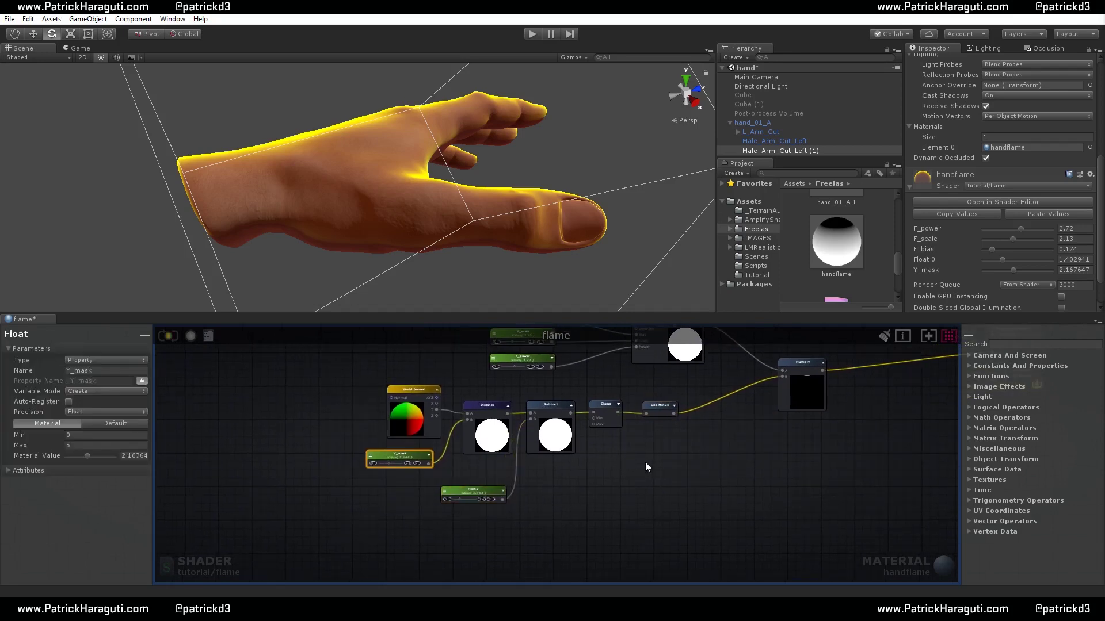
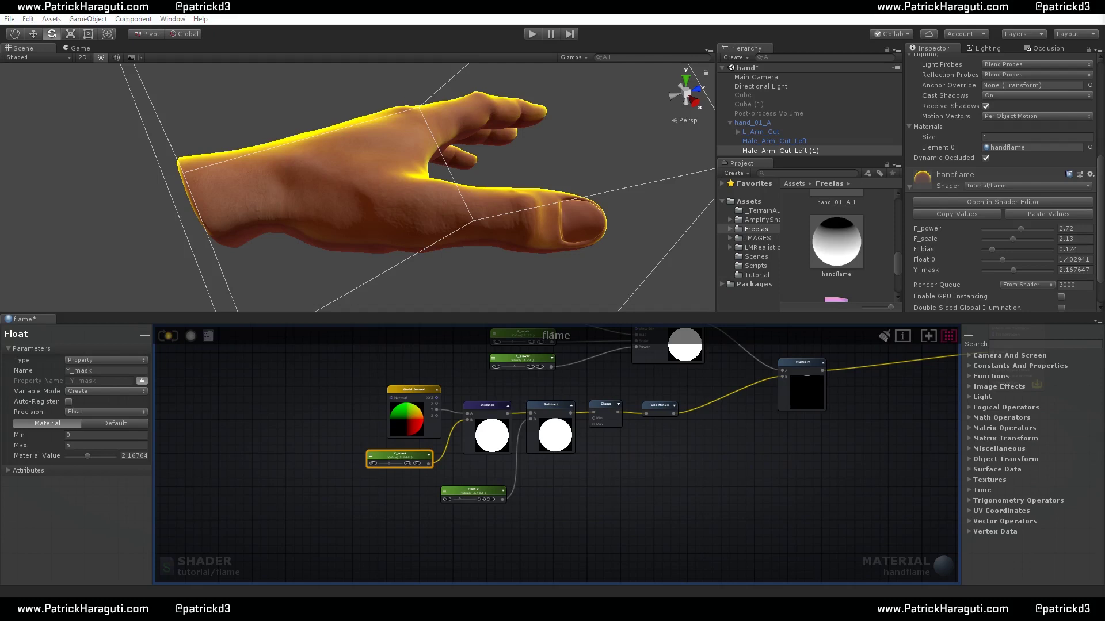
Add a Vertex Normal node below the output node and connect its XYZ output to the Local Vertex Normal port
middle_drag(865, 474, 803, 478)
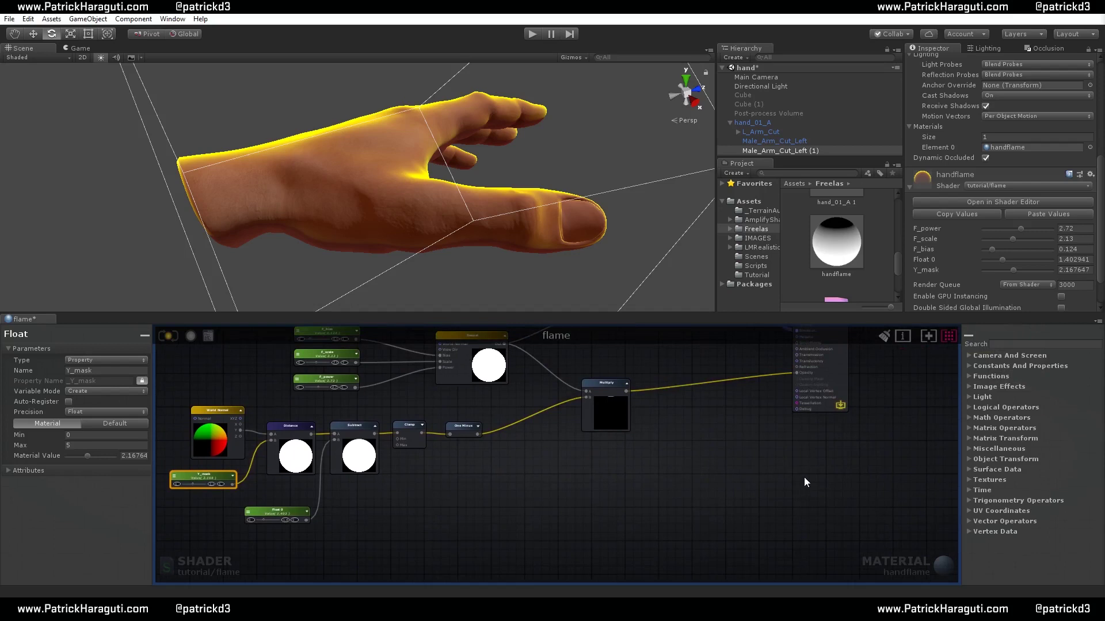
click(969, 532)
scroll(1016, 512, down, 2)
drag(1030, 537, 700, 475)
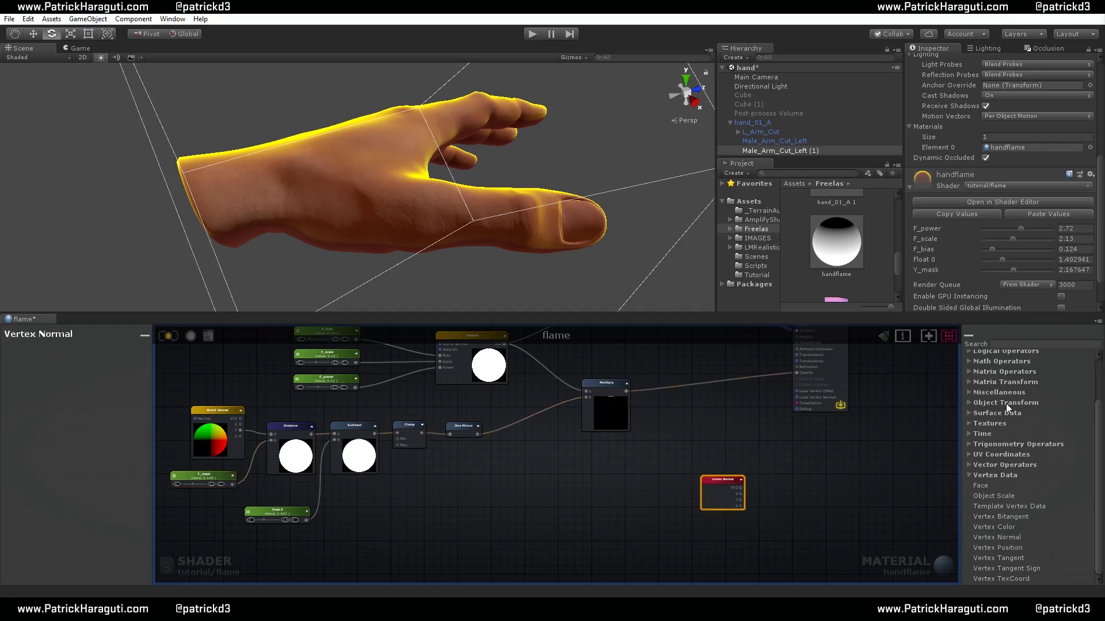
click(969, 335)
click(1095, 335)
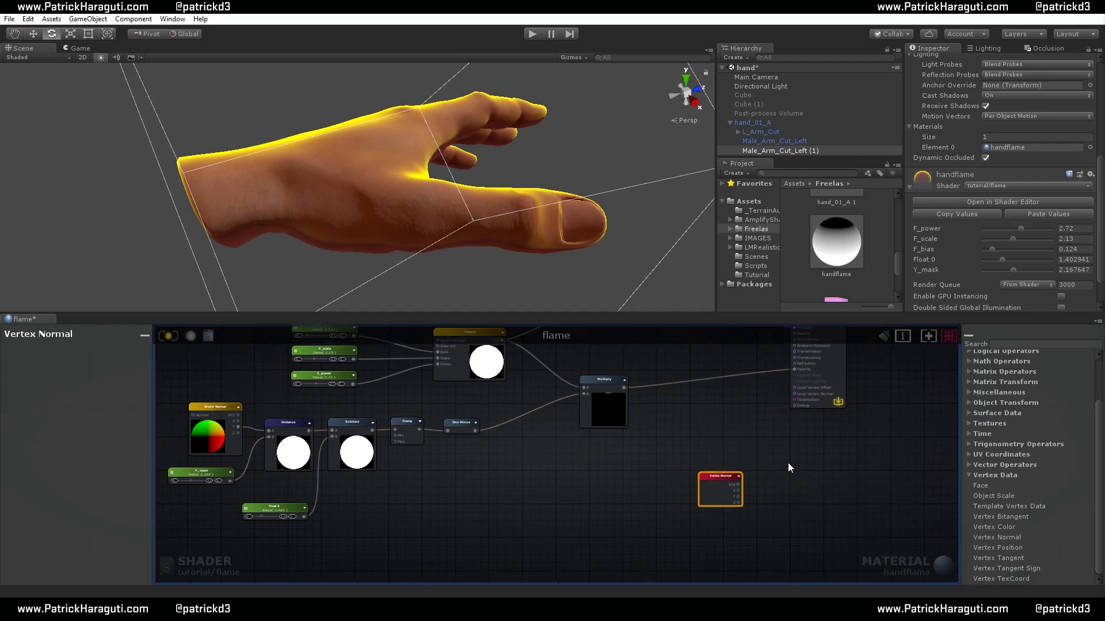
scroll(786, 465, up, 3)
mouse_move(698, 541)
mouse_down()
mouse_move(778, 406)
mouse_move(709, 531)
mouse_up()
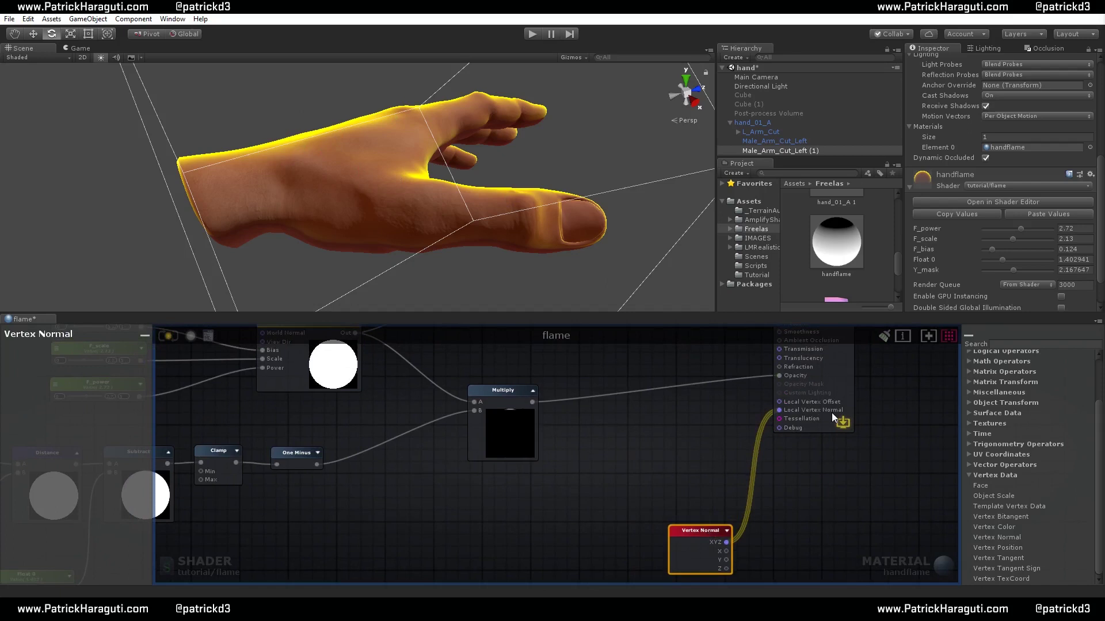
scroll(743, 442, down, 2)
right_drag(740, 436, 785, 489)
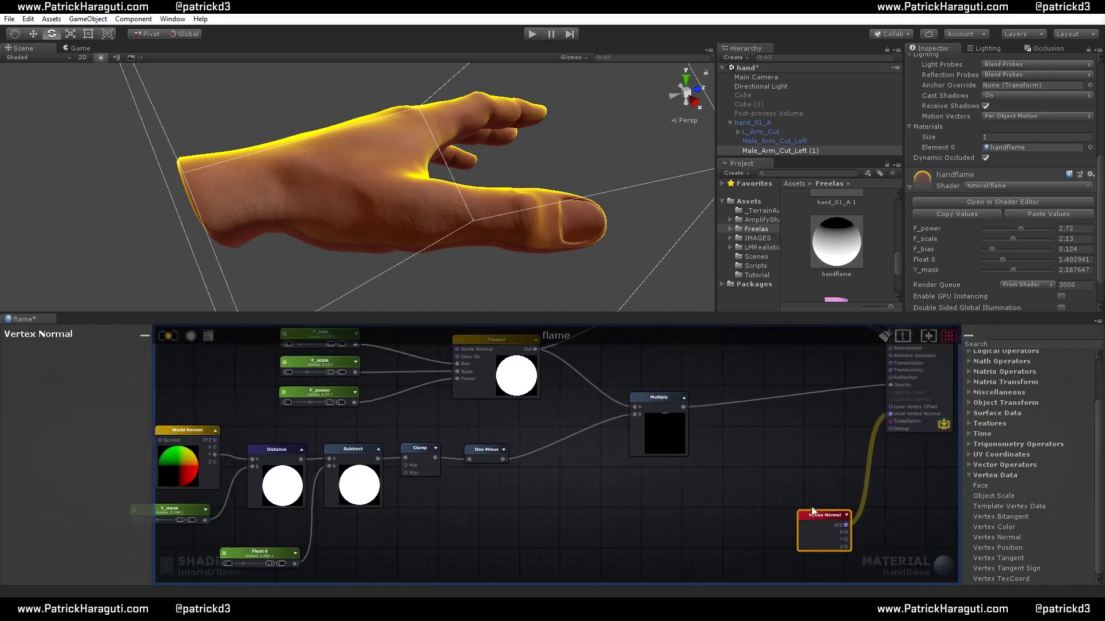
drag(816, 478, 820, 512)
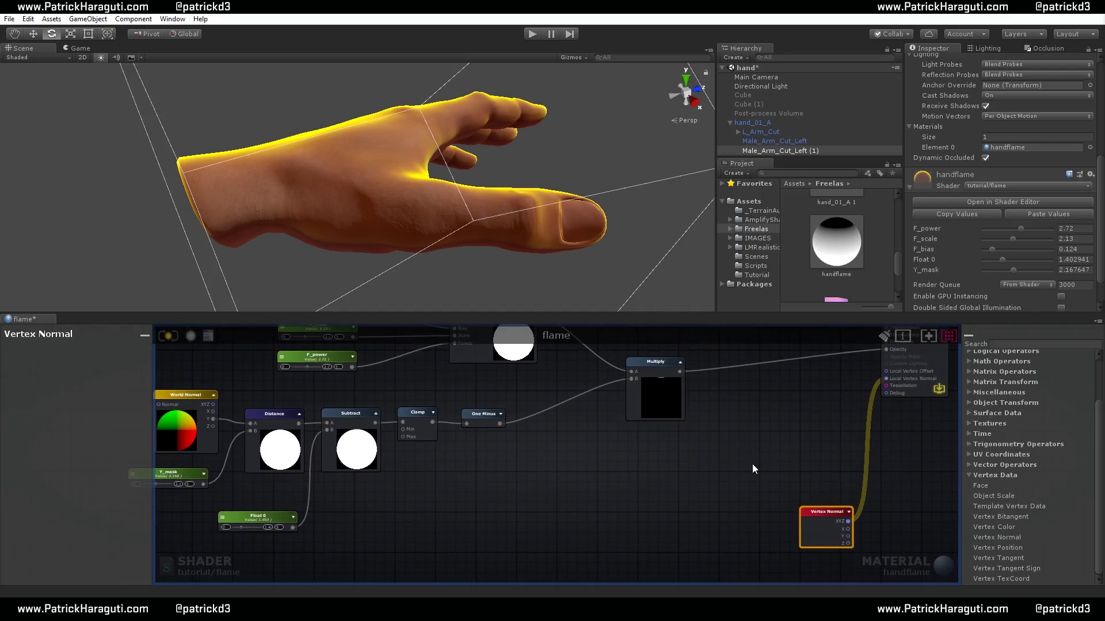
click(713, 468)
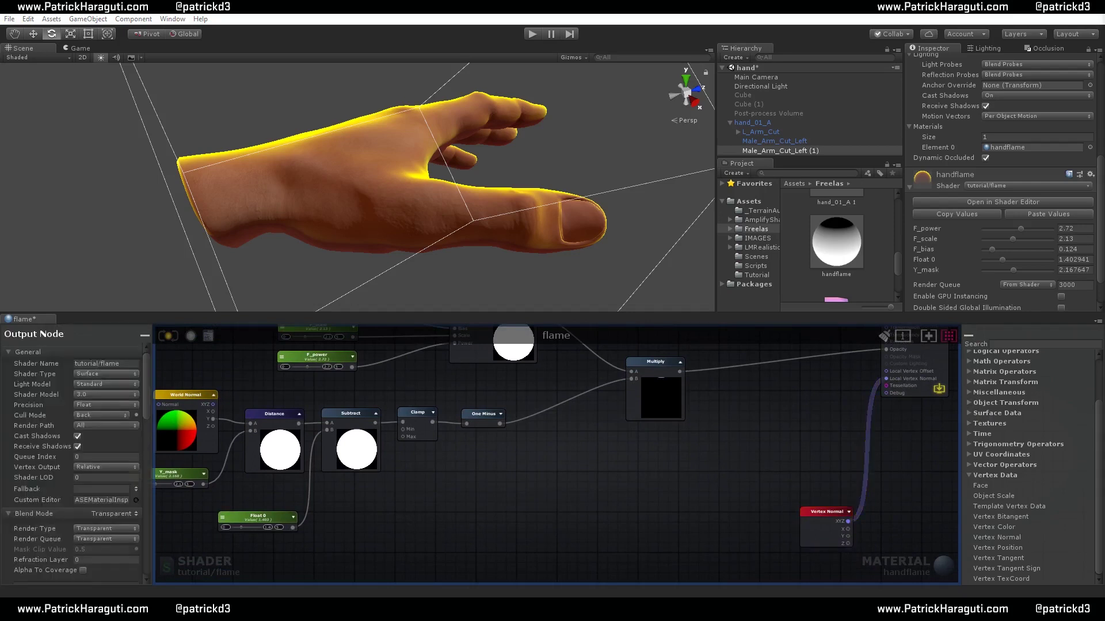
Move the whole mask node chain and the Fresnel node group away from the Multiply node to free up graph space
right_drag(523, 483, 693, 548)
scroll(697, 545, down, 5)
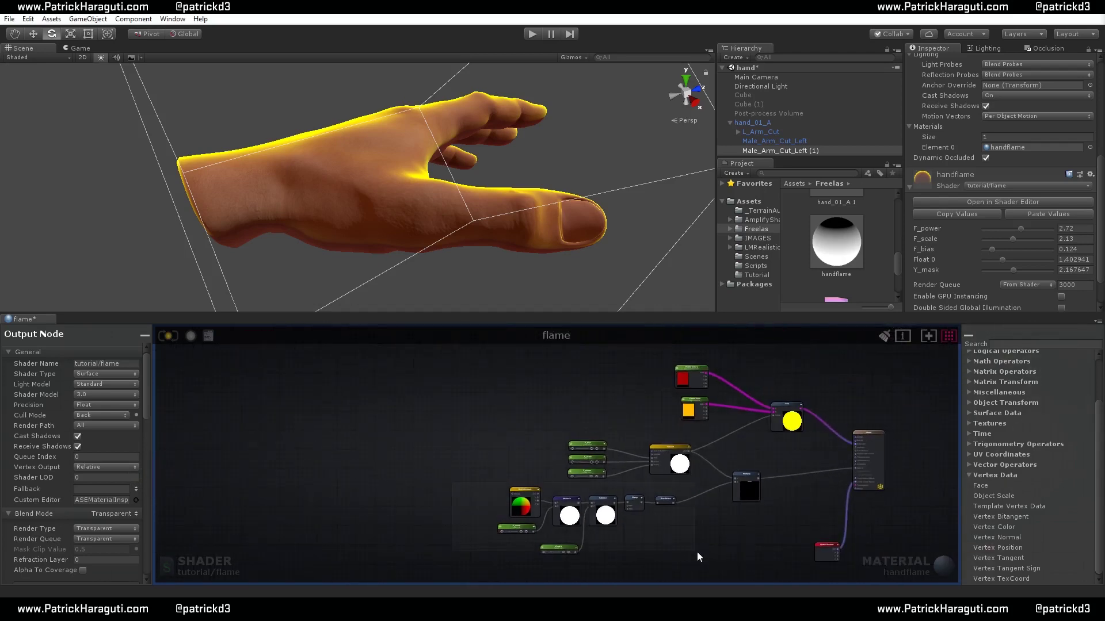
drag(697, 551, 496, 485)
drag(664, 499, 467, 483)
drag(565, 411, 625, 430)
middle_drag(603, 531, 577, 461)
scroll(582, 476, up, 3)
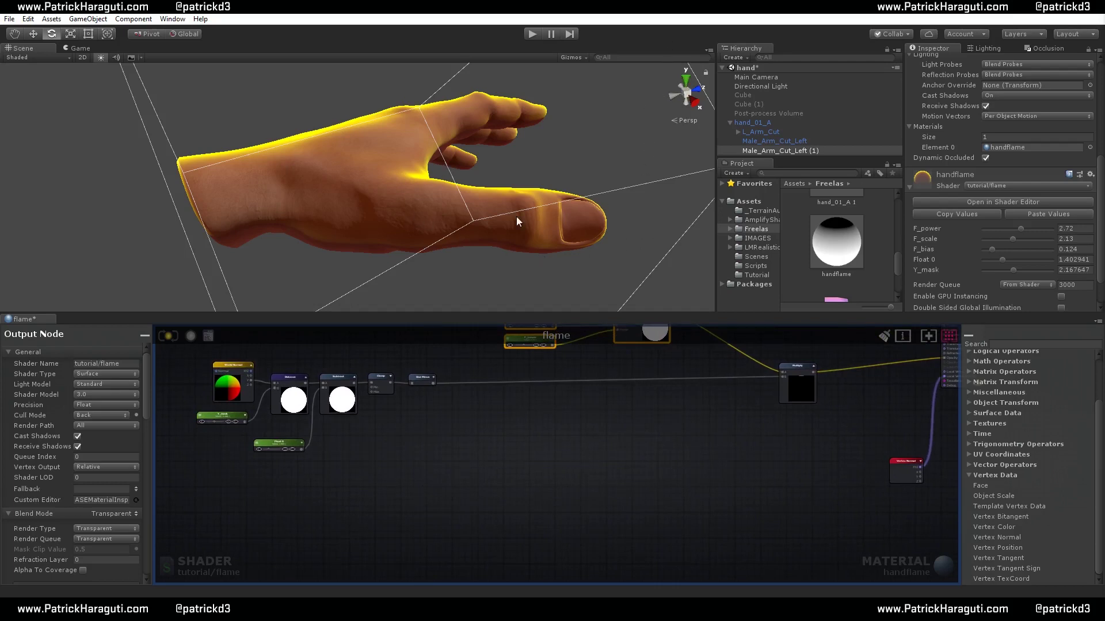
Add a Vector3 node in the empty area below the mask chain and open its Y value for editing
key(f)
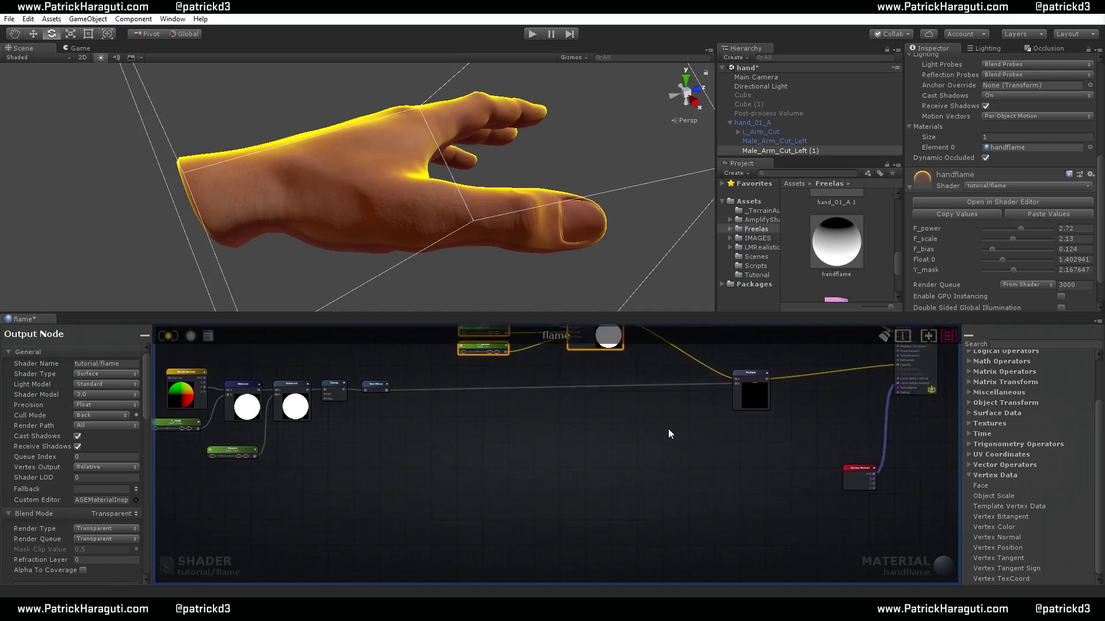
key(alt)
alt+drag(394, 155, 472, 219)
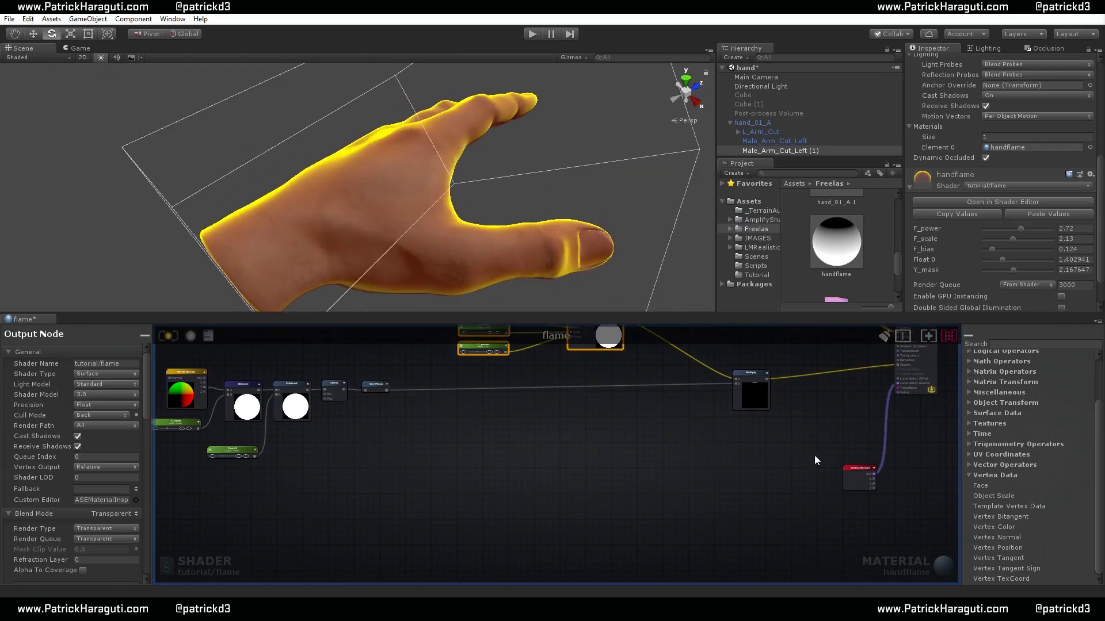
click(854, 469)
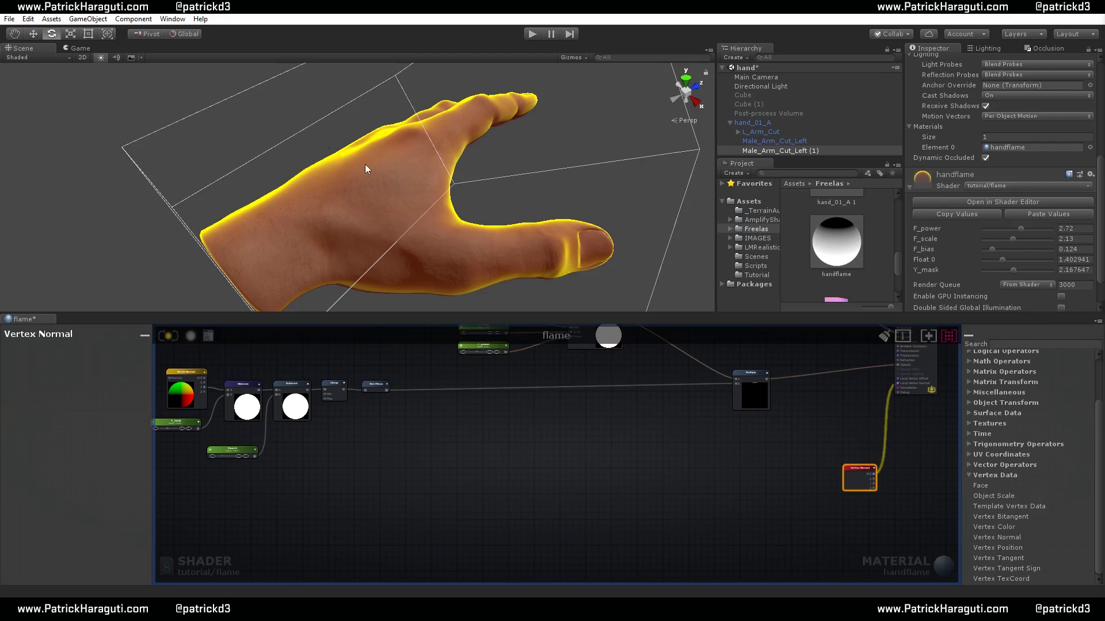
alt+drag(506, 223, 565, 417)
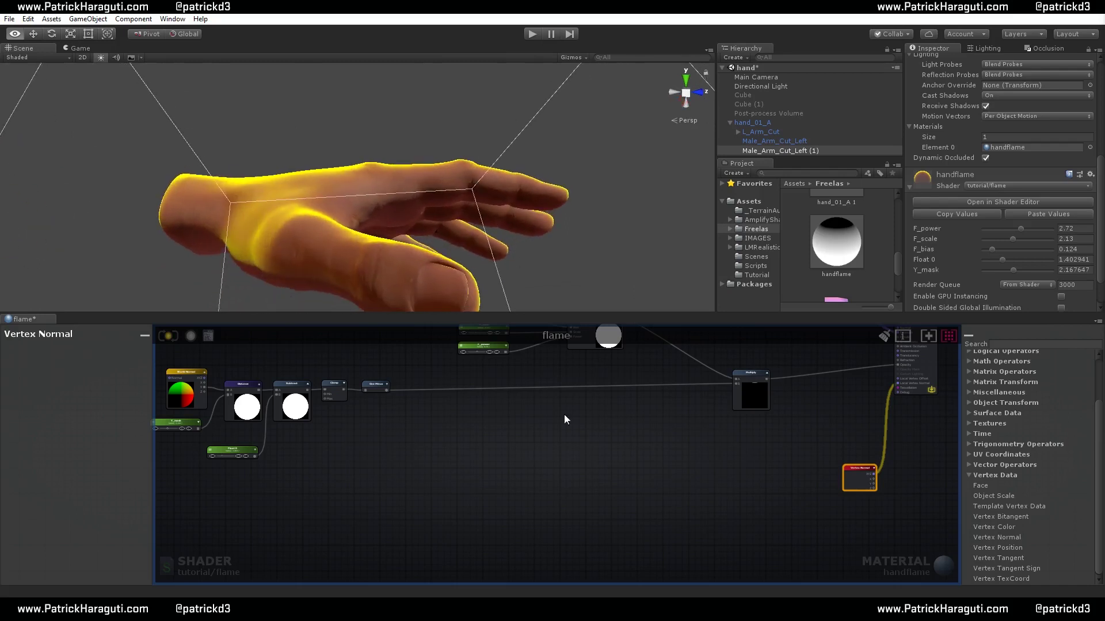
right_click(530, 446)
text(vec)
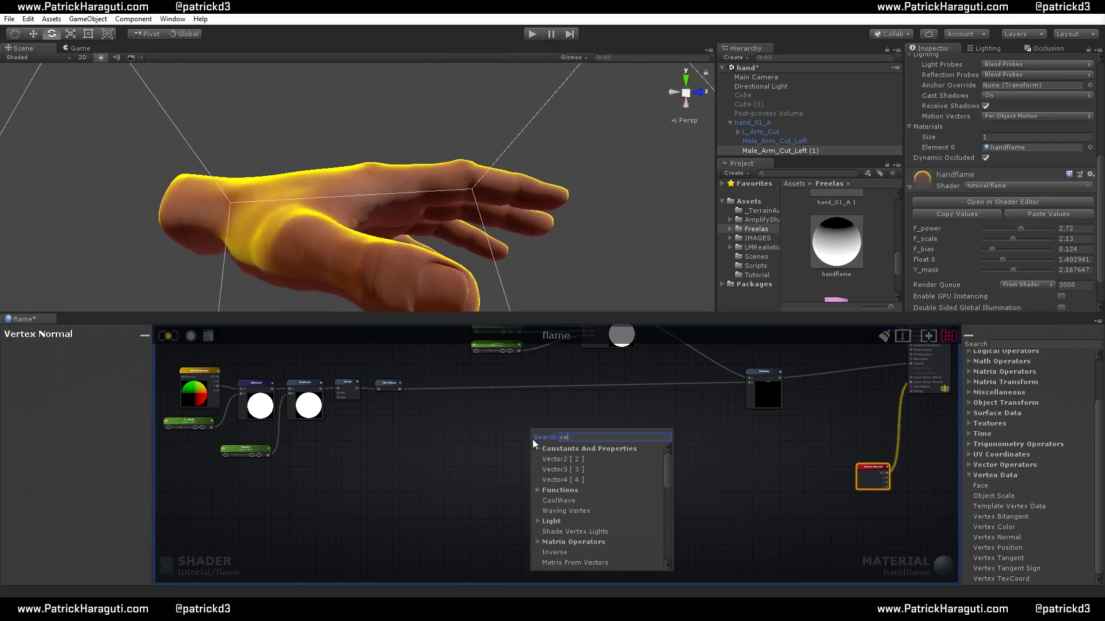
click(578, 468)
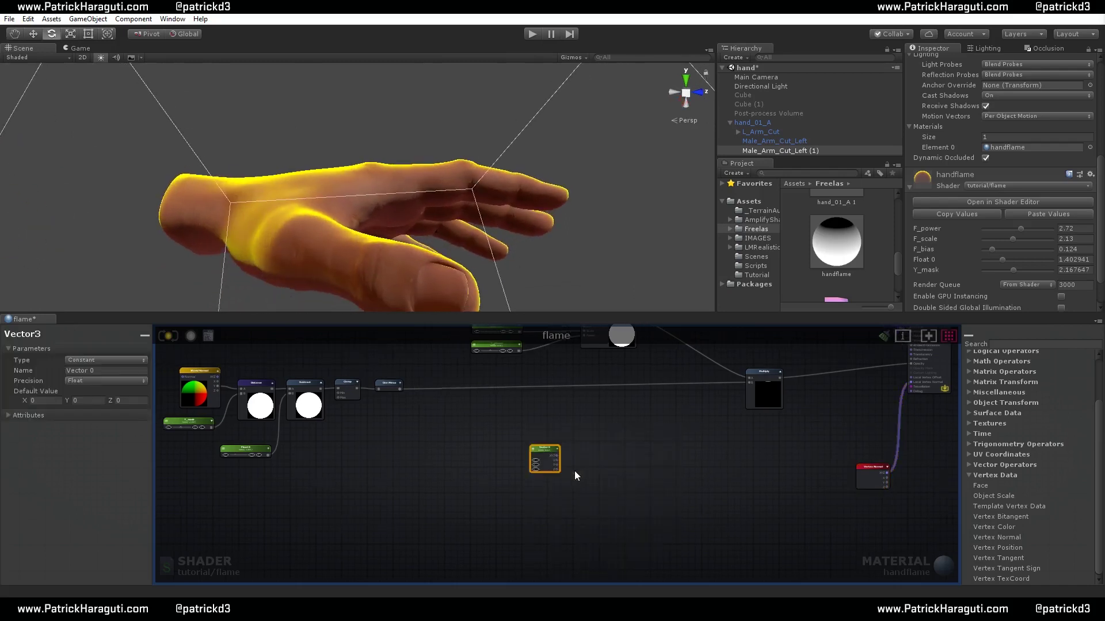
key(f)
scroll(574, 451, up, 2)
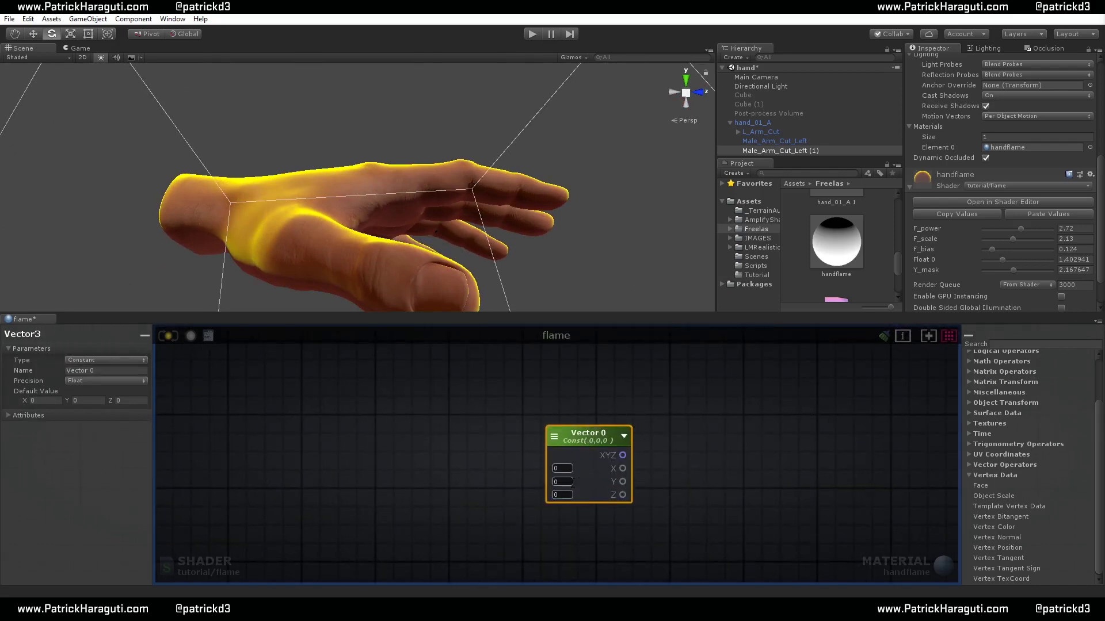
click(563, 482)
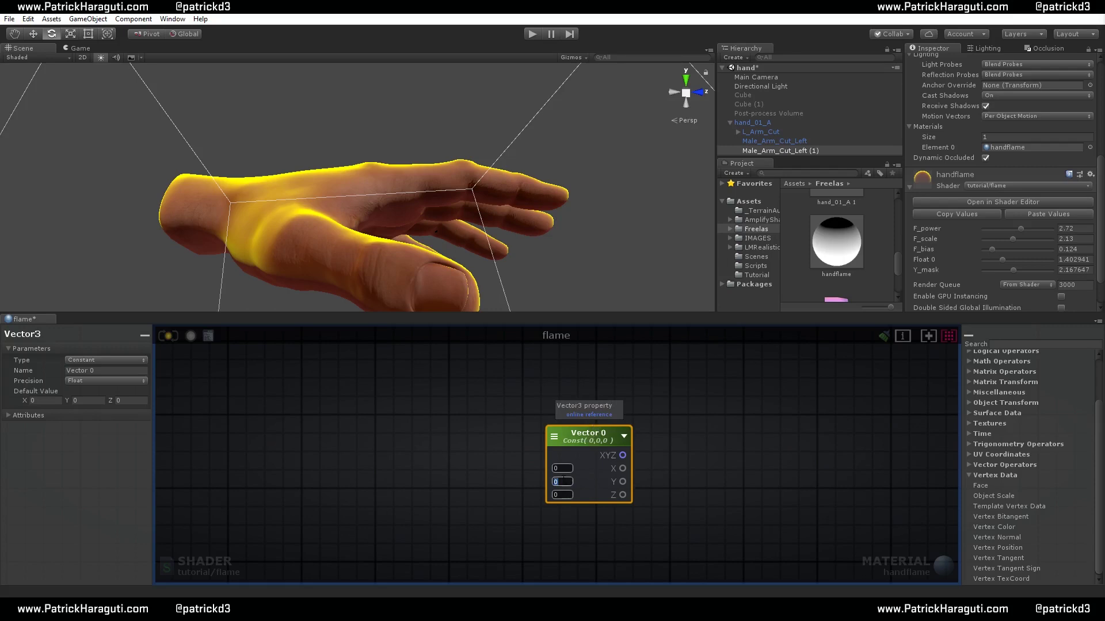
Set the Vector3 node's Y value to 1 and move the node aside to free space for its output connection
text(1)
drag(588, 444, 489, 432)
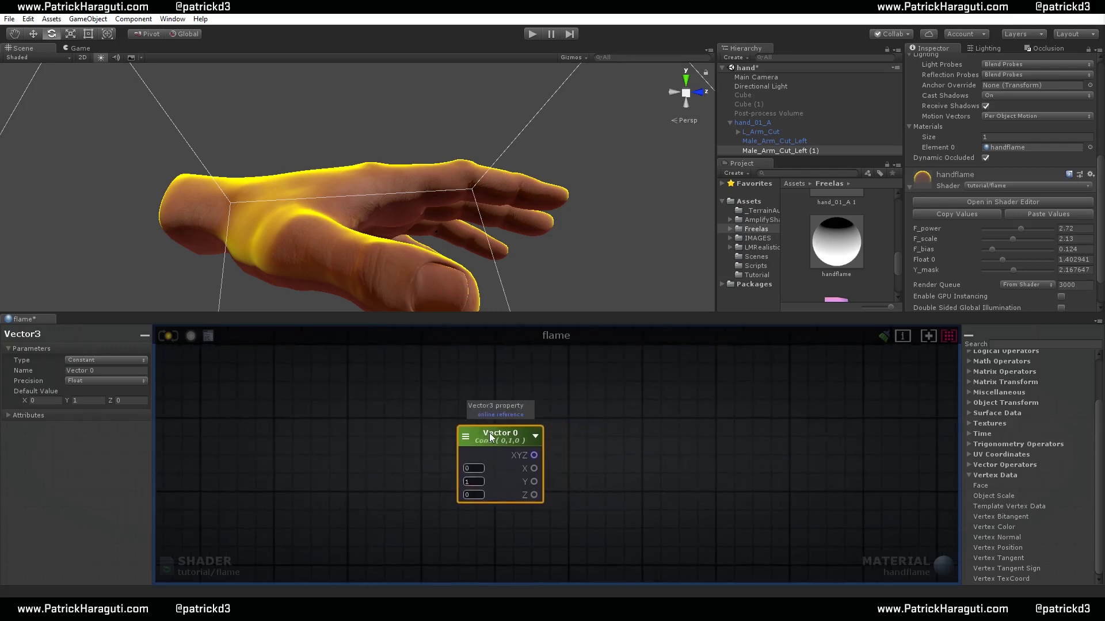
click(679, 439)
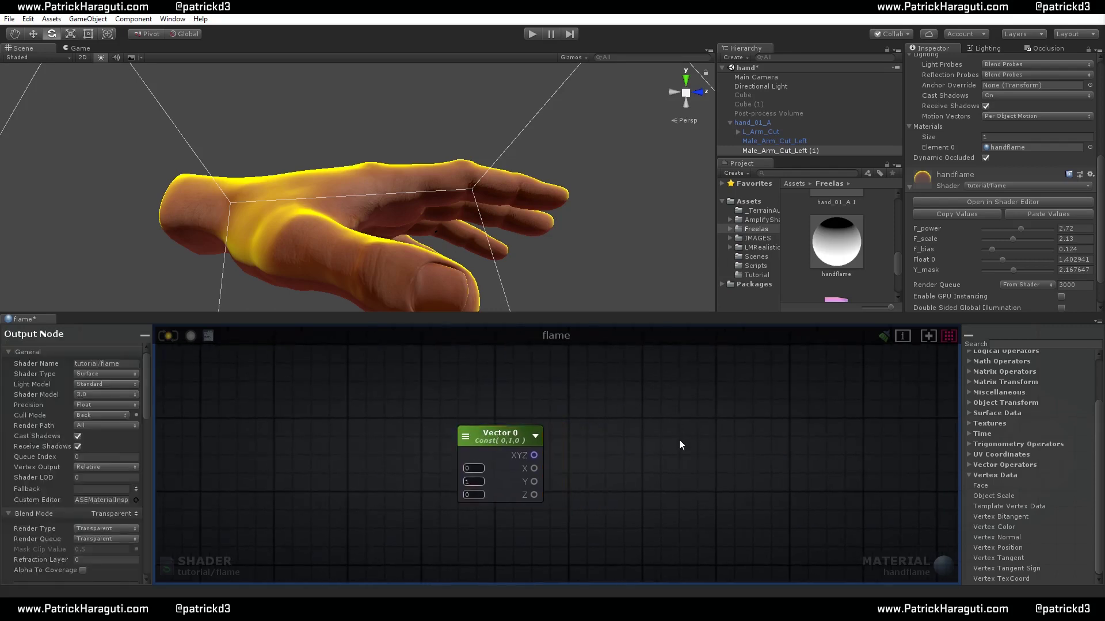
Add a World To Object node beside the vector node and connect the vector's XYZ output to its input
right_click(679, 440)
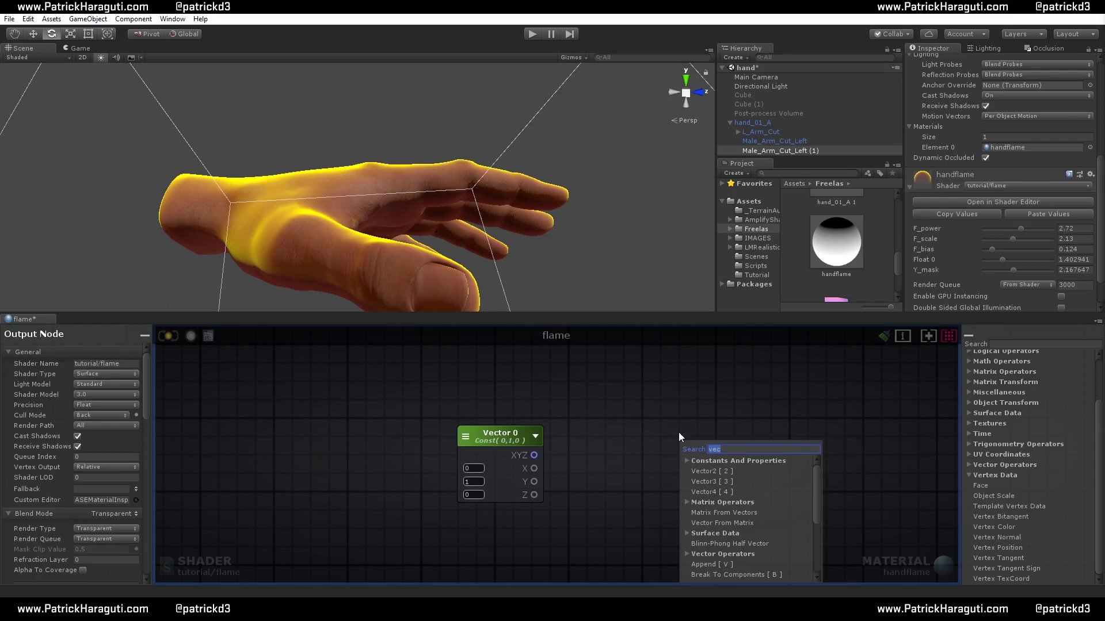
text(worlf)
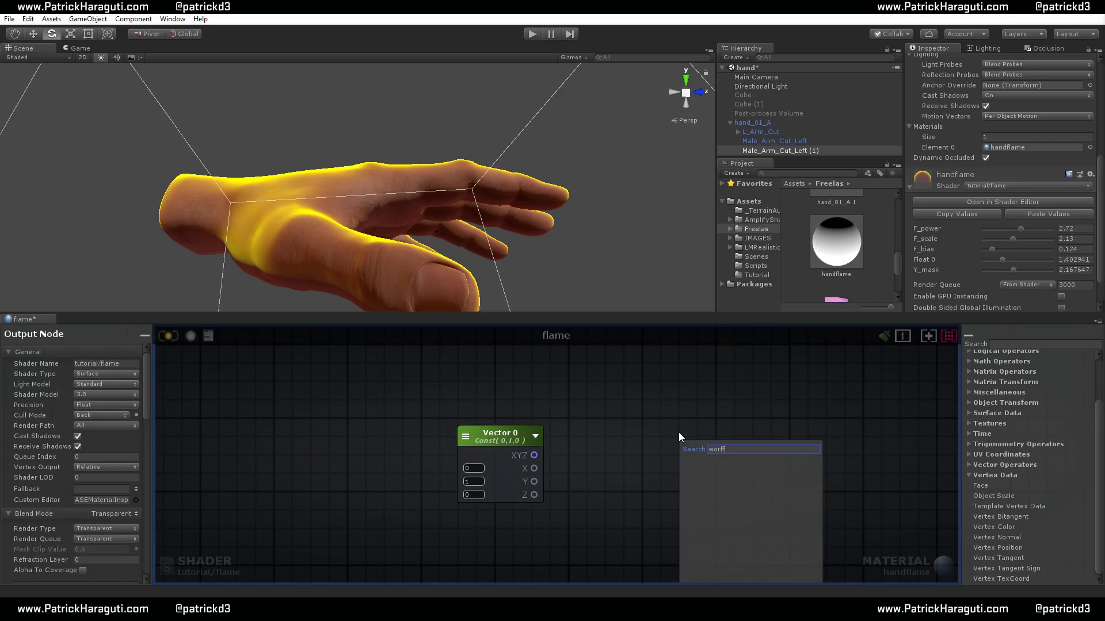
key(BackSpace)
text(d)
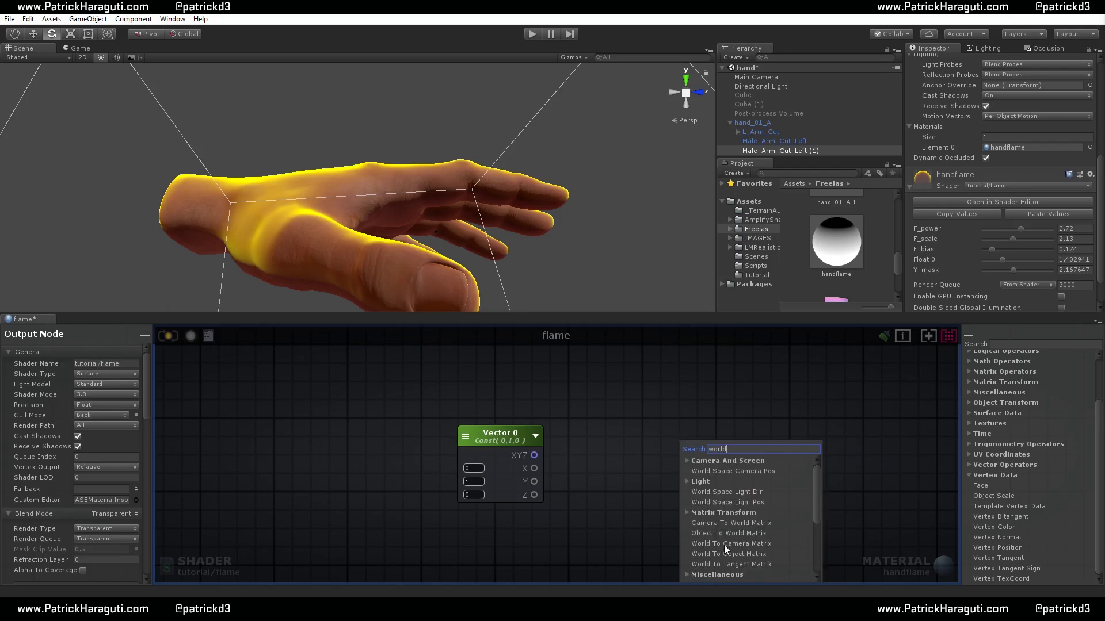
scroll(772, 523, down, 5)
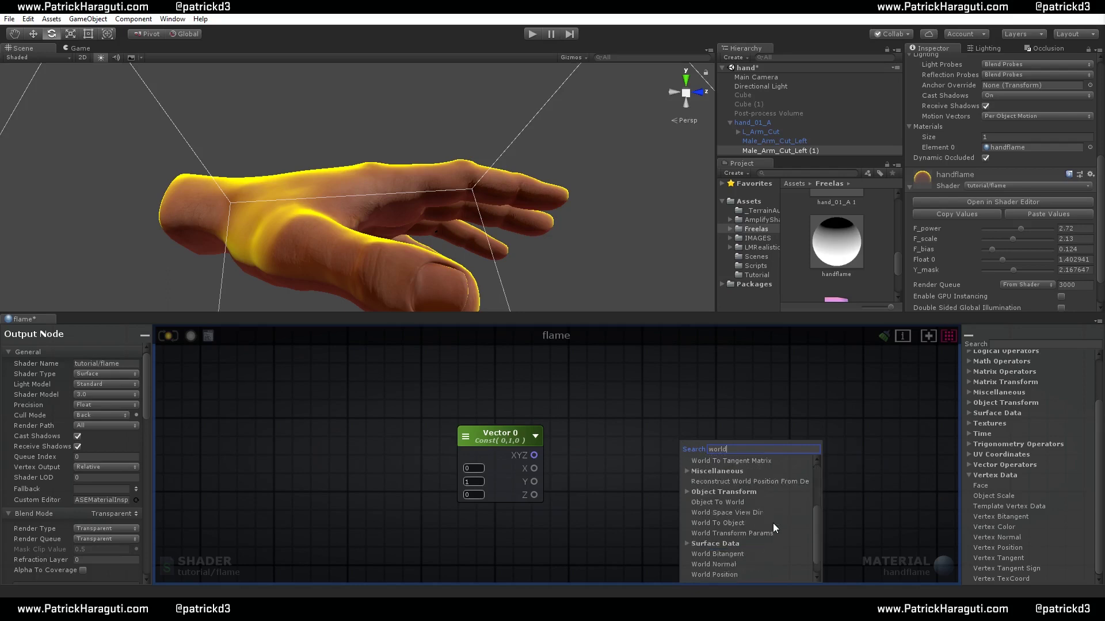
click(734, 523)
drag(730, 448, 669, 432)
drag(535, 455, 627, 450)
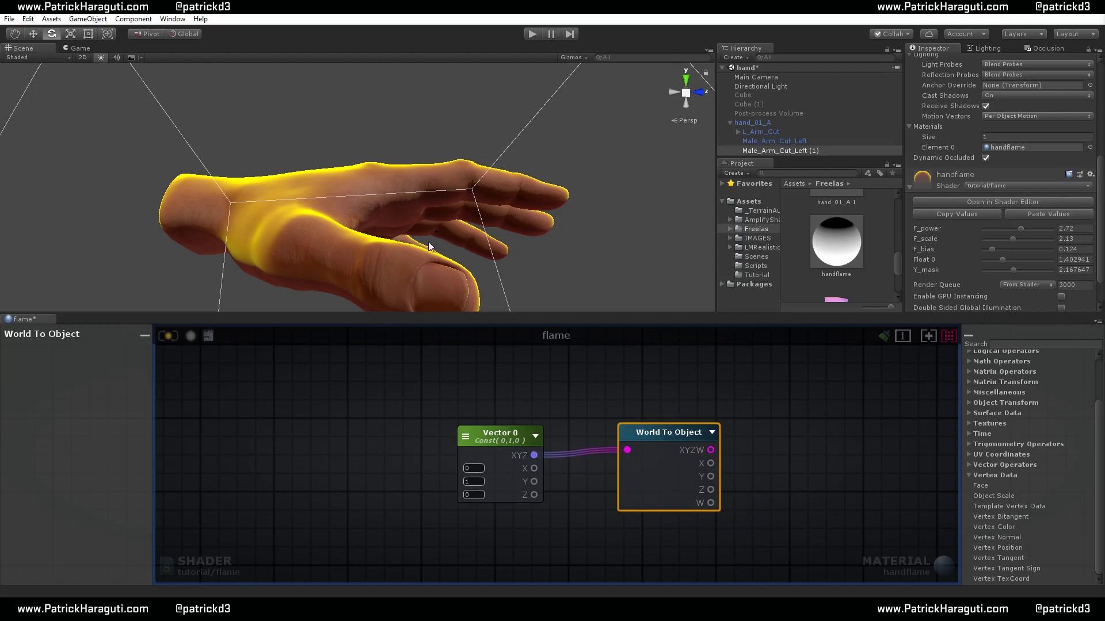
Move the One Minus node along its connection, closer to the Multiply node that feeds Opacity
right_drag(841, 483, 745, 478)
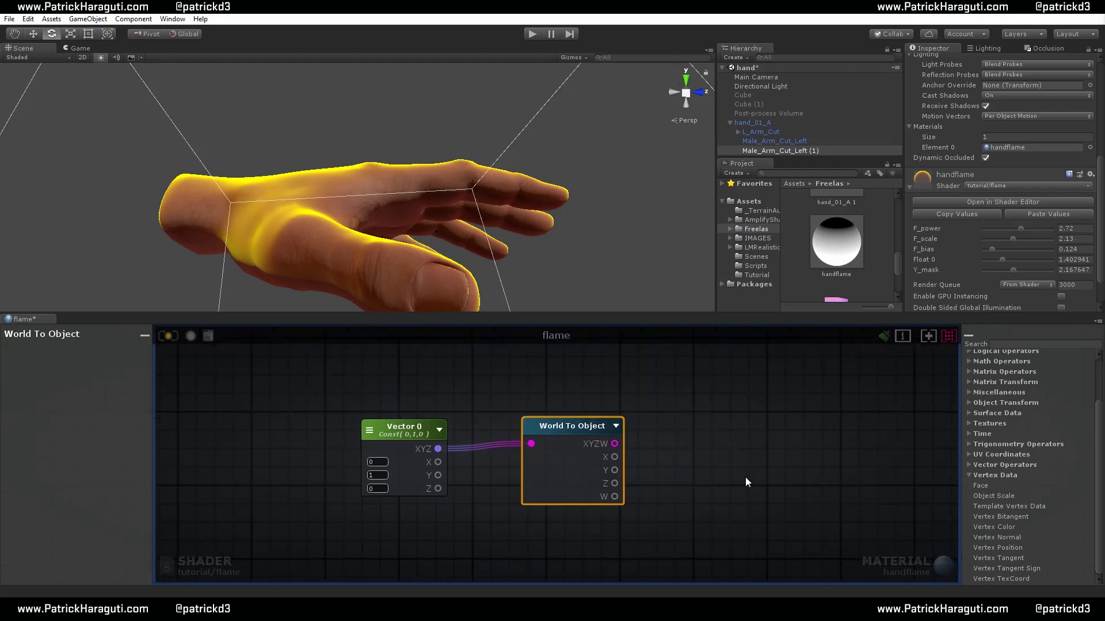
scroll(744, 477, down, 2)
right_drag(764, 472, 661, 458)
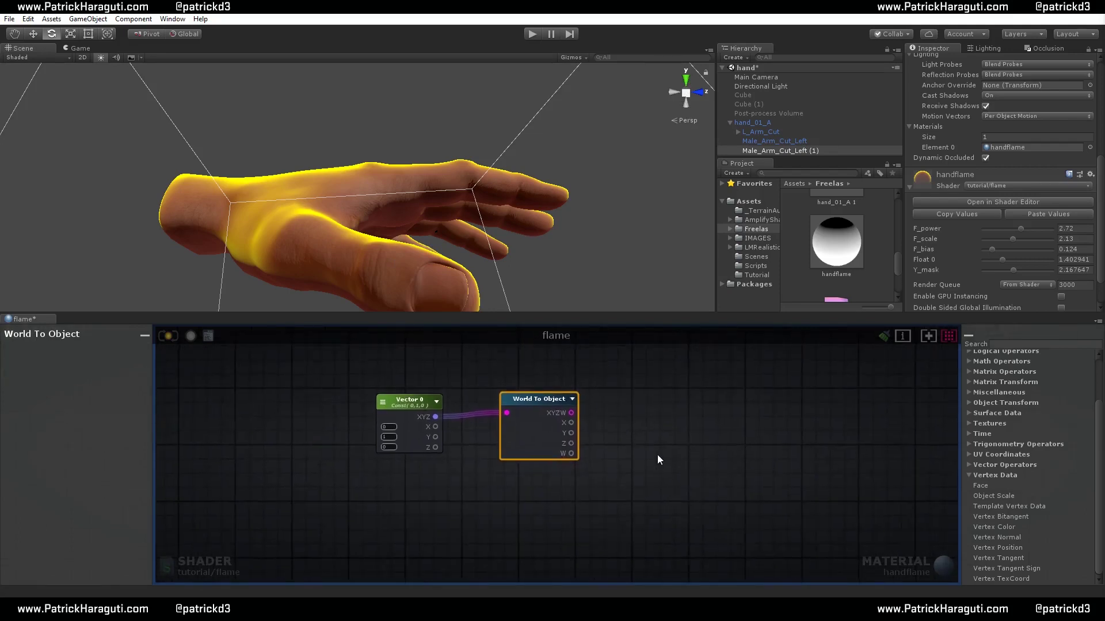
scroll(740, 446, down, 2)
right_drag(740, 446, 664, 446)
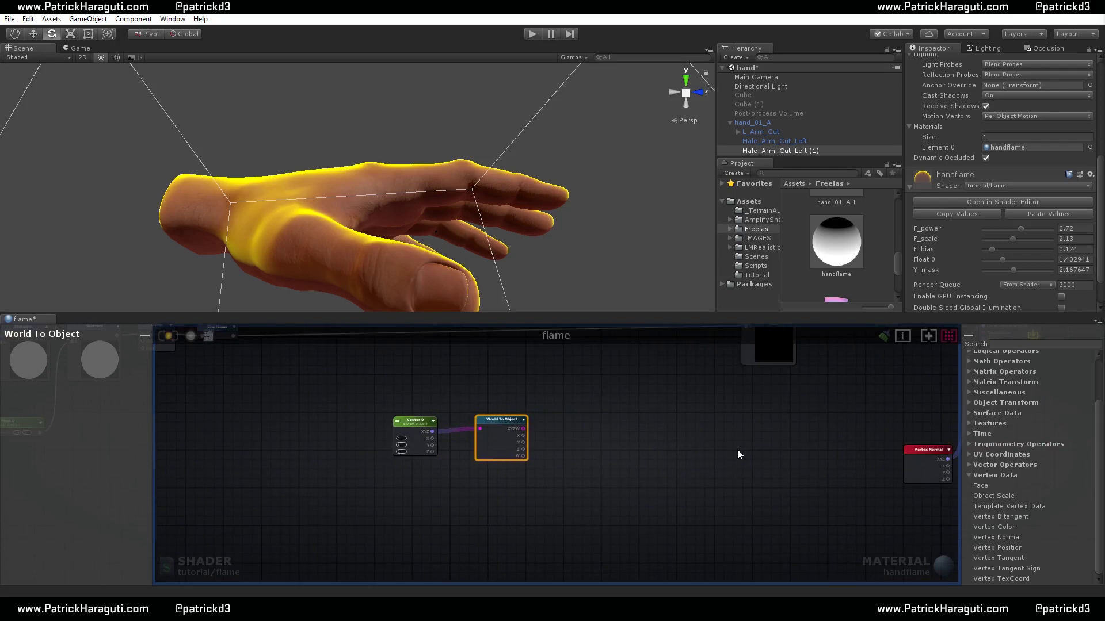
right_drag(695, 444, 733, 500)
scroll(733, 500, down, 1)
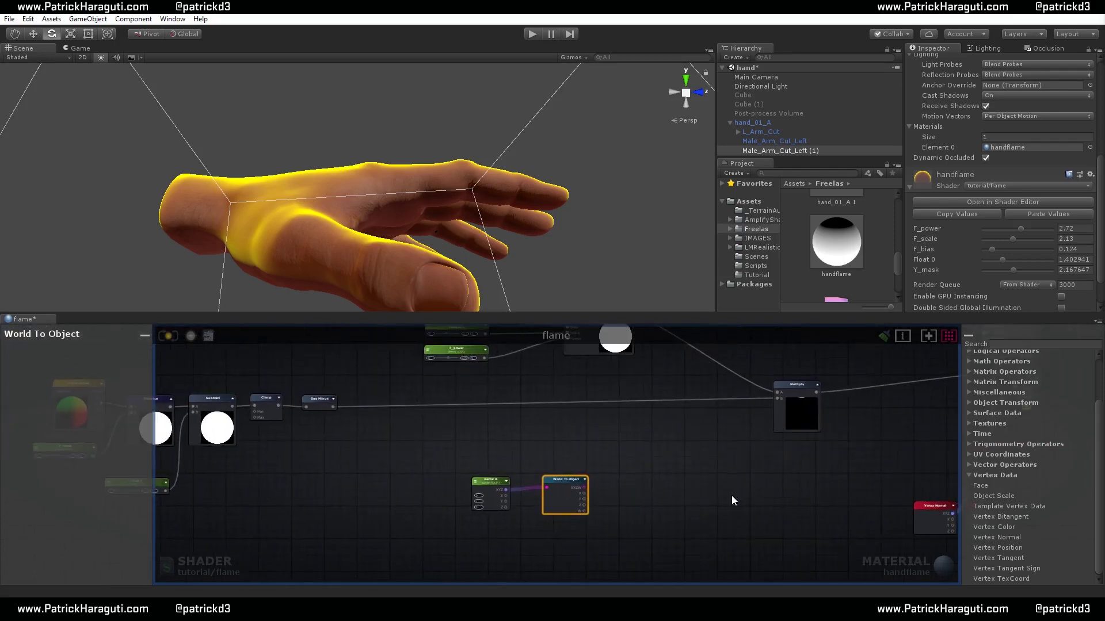
scroll(723, 513, down, 1)
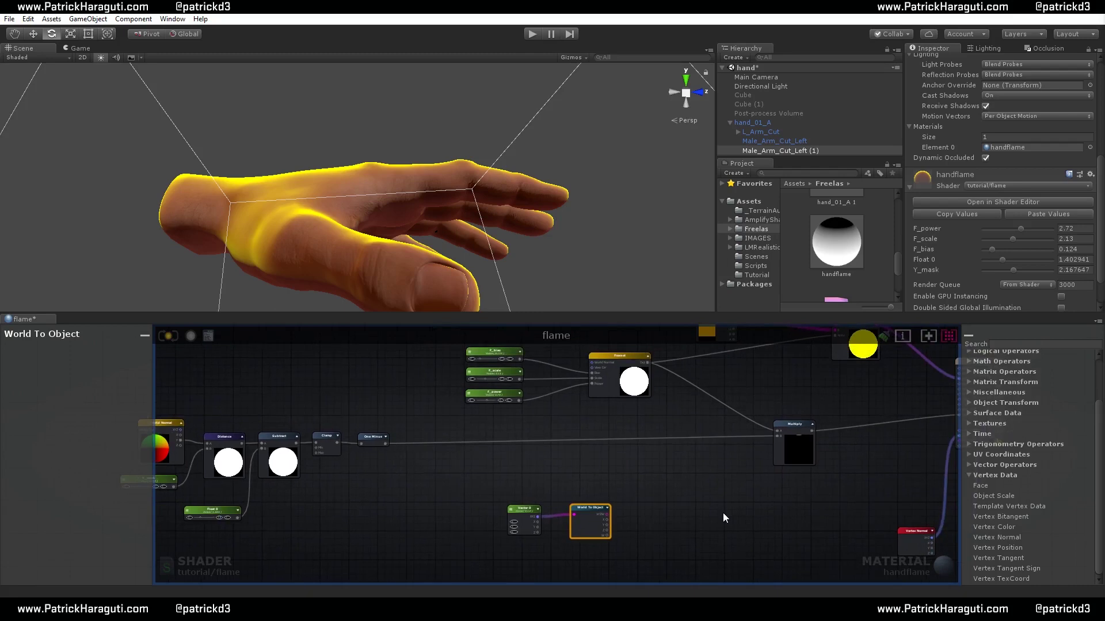
right_drag(723, 513, 732, 489)
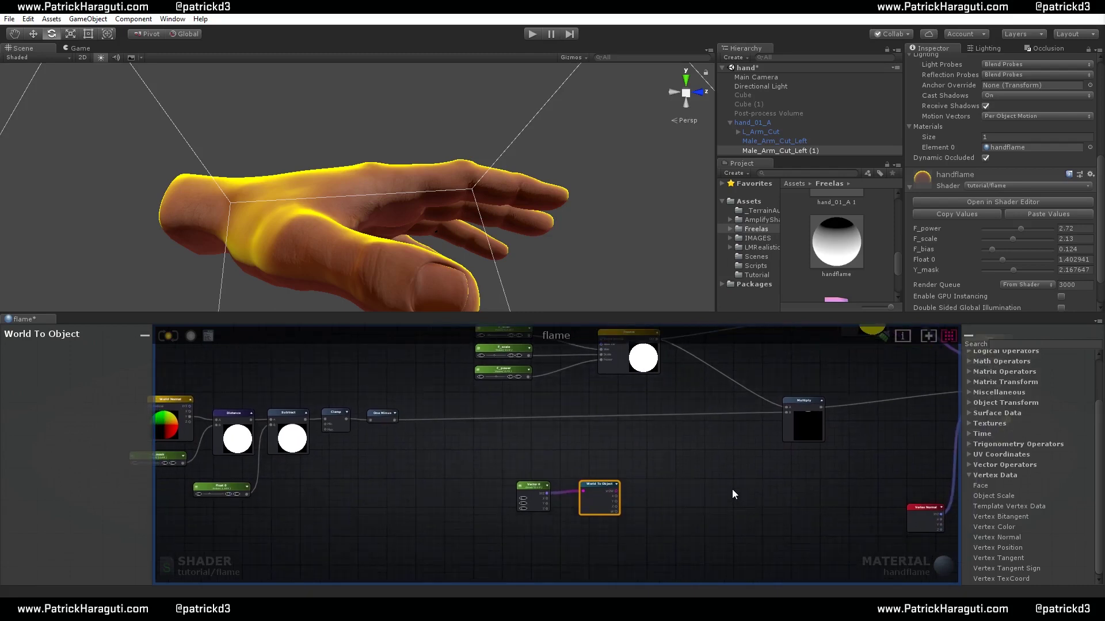
scroll(686, 491, up, 2)
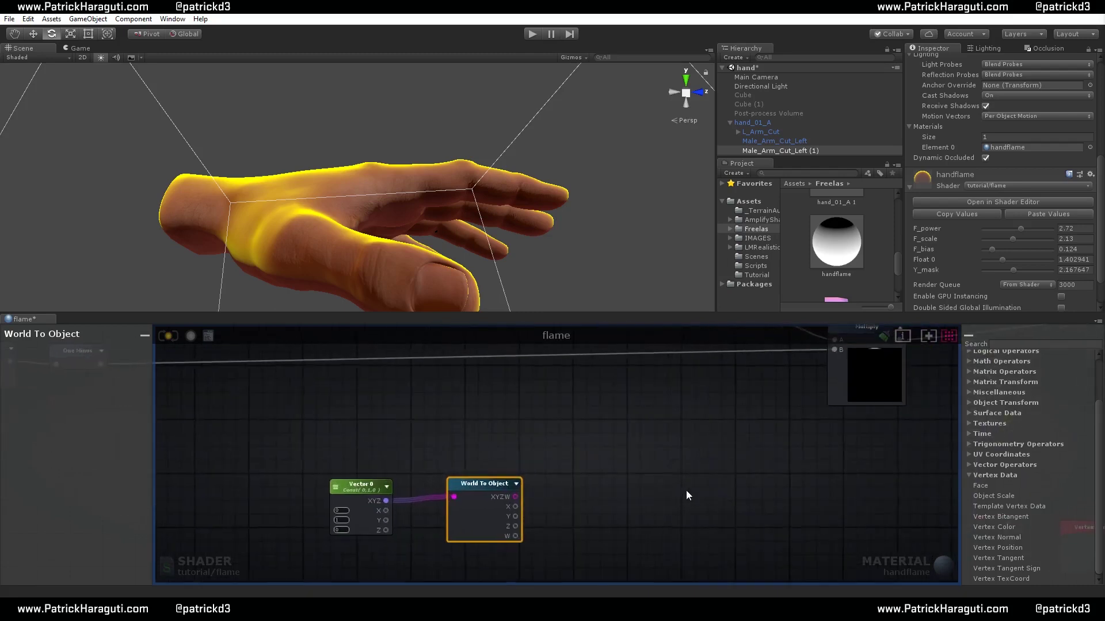
right_drag(591, 514, 664, 457)
scroll(664, 457, down, 1)
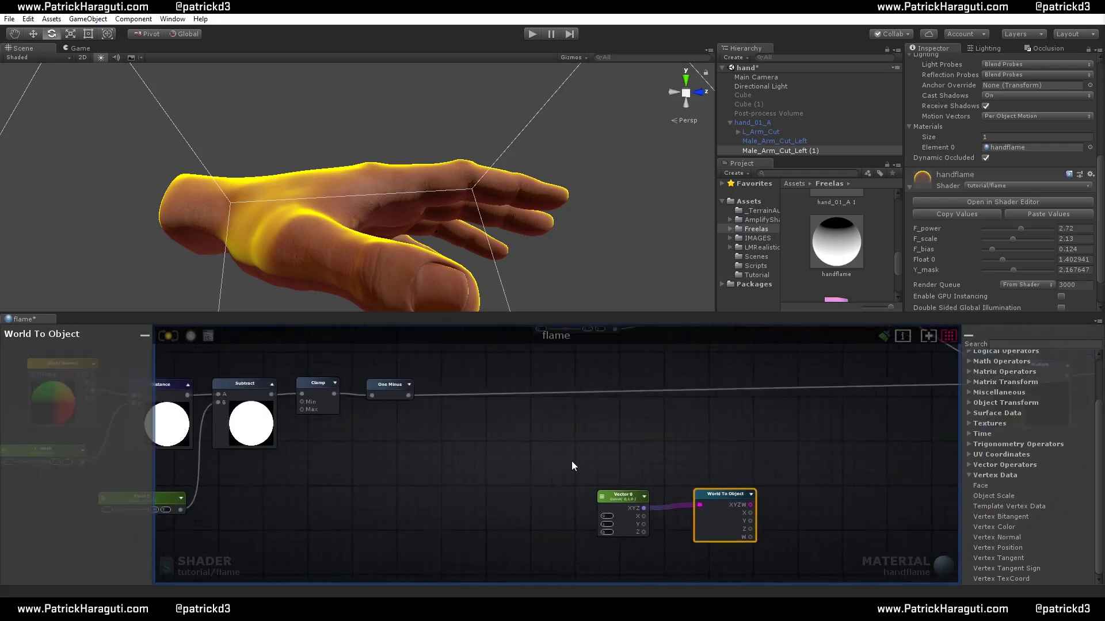
click(588, 391)
drag(587, 391, 858, 378)
Add a Lerp node below the One Minus node, in line with the World To Object node
right_drag(884, 436, 722, 429)
key(l)
click(637, 453)
drag(662, 458, 638, 487)
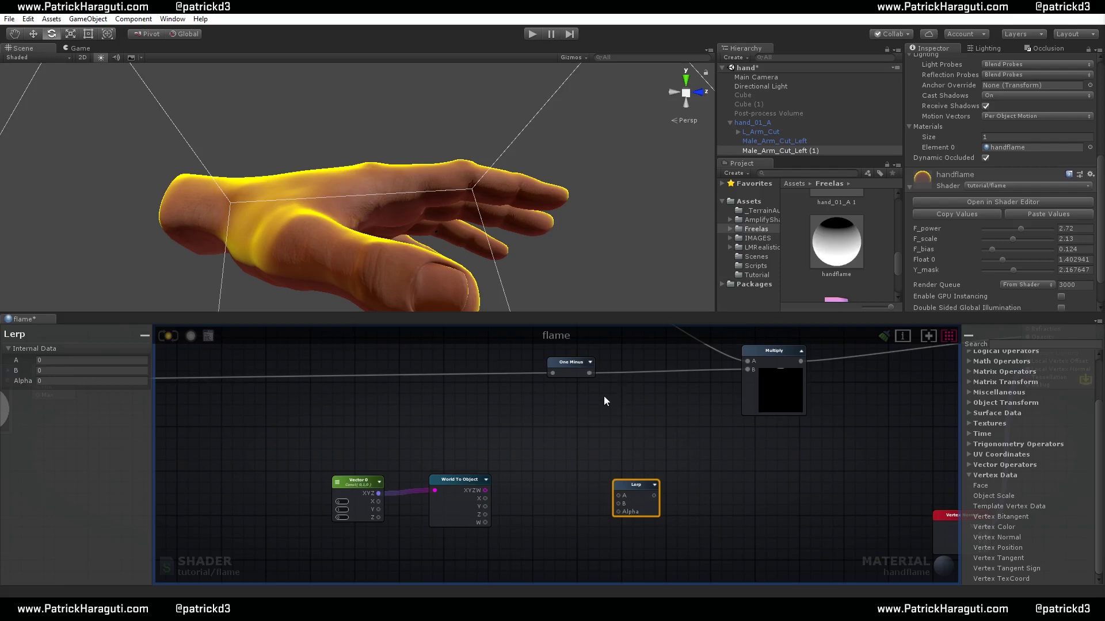
Connect the One Minus output to the Lerp's Alpha and the World To Object XYZW output to its B input
right_drag(604, 401, 643, 401)
drag(628, 381, 650, 520)
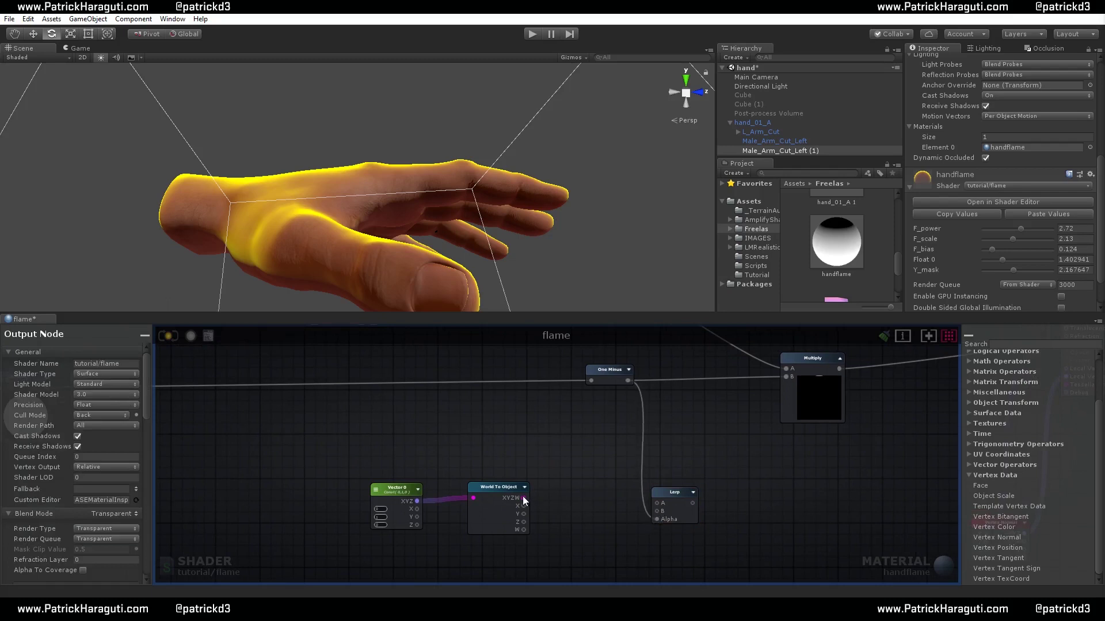
drag(523, 498, 656, 509)
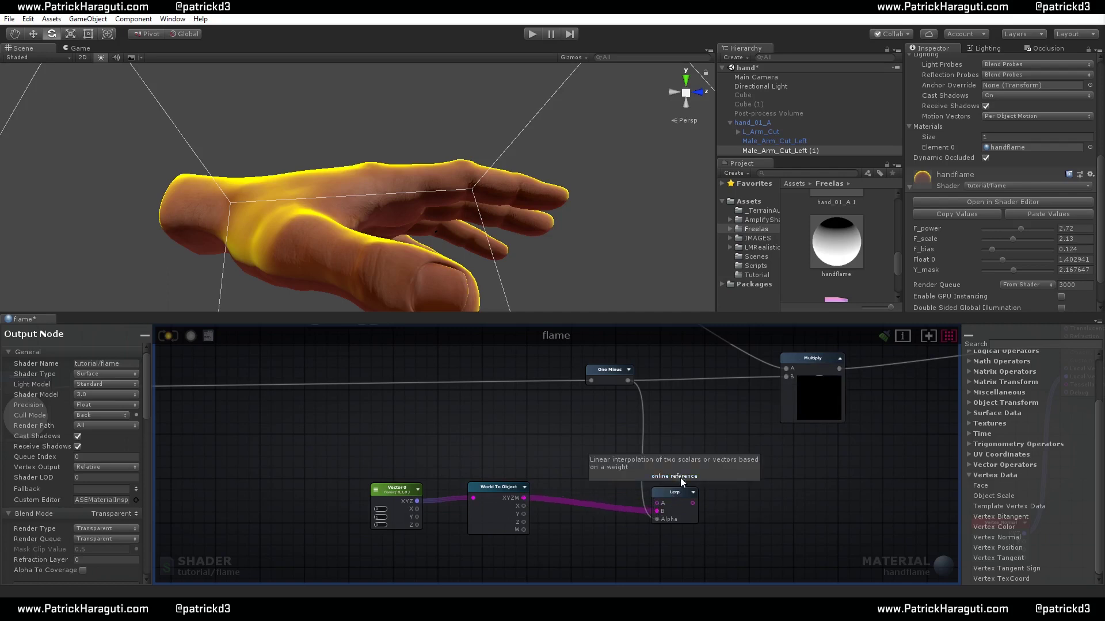
Connect the Lerp output to Local Vertex Offset, update the shader and inspect the displaced hand mesh in the scene
right_drag(750, 500, 554, 498)
drag(494, 502, 865, 366)
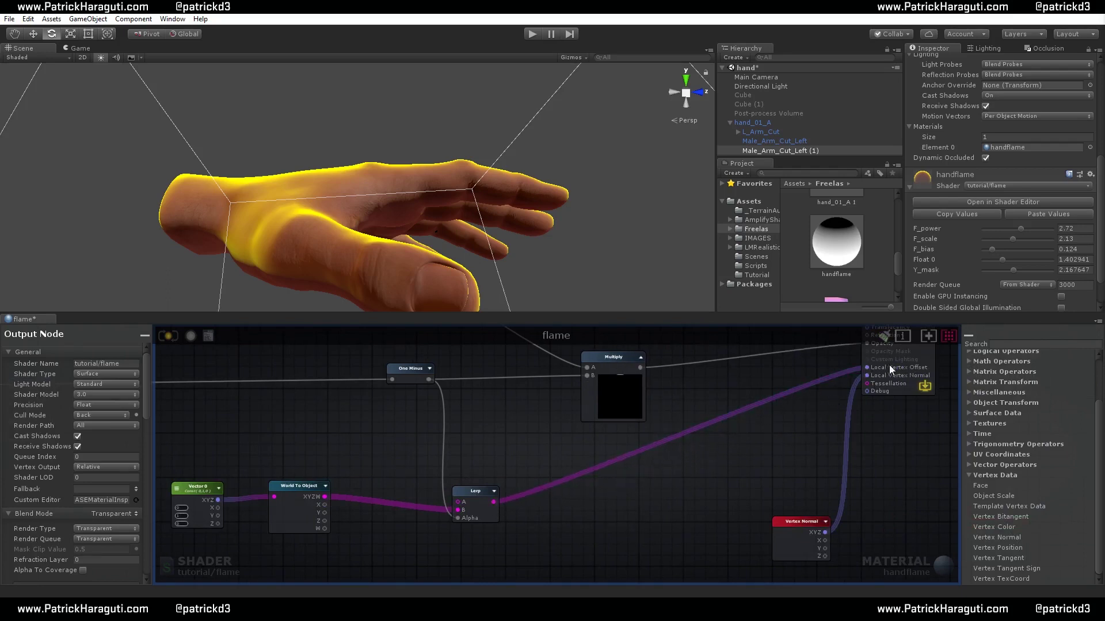
click(168, 336)
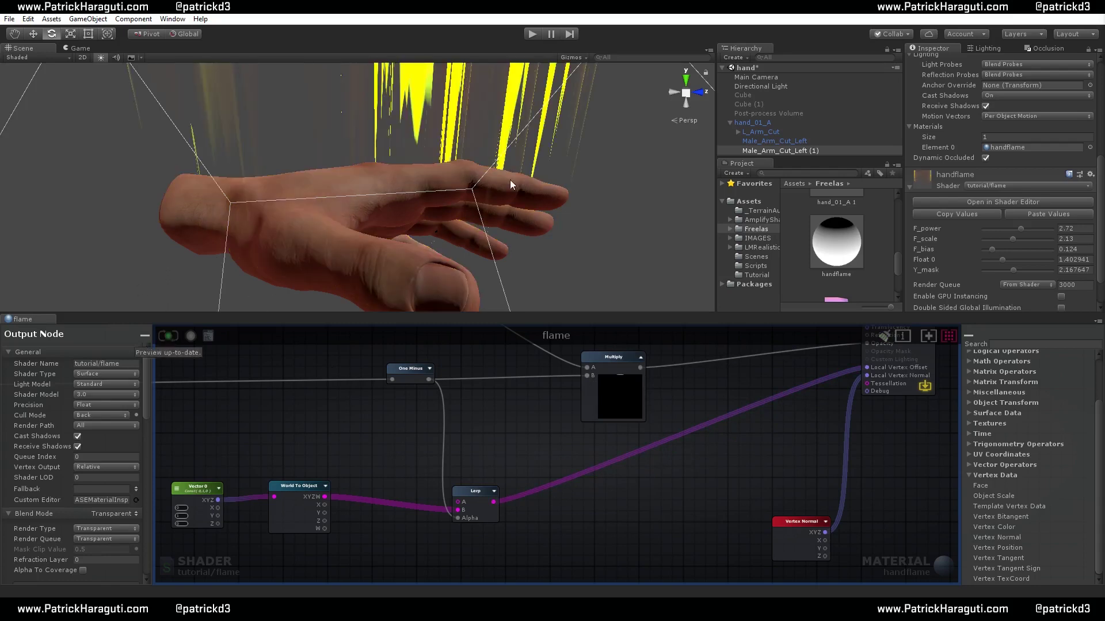
scroll(510, 180, down, 5)
alt+drag(433, 190, 461, 259)
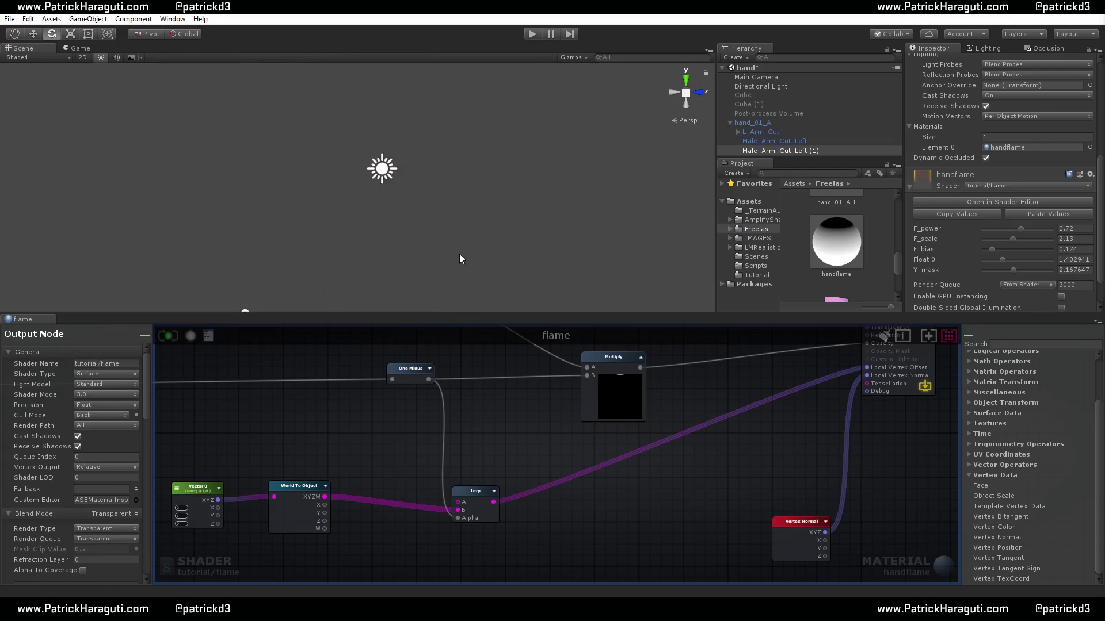
middle_drag(457, 261, 463, 123)
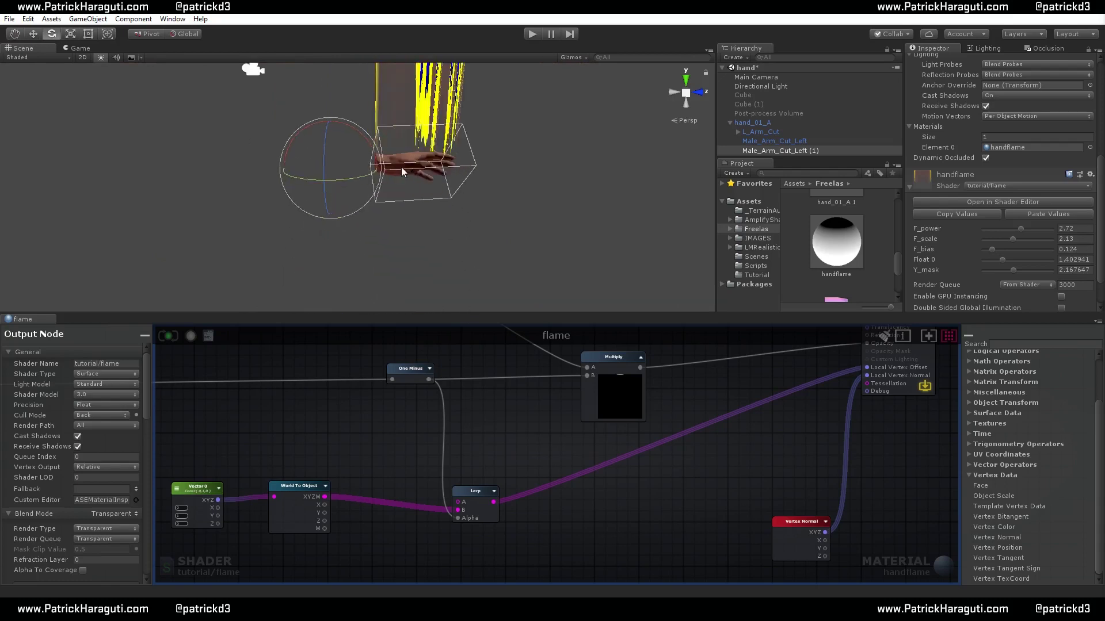
Add a Float node below the Lerp with a maximum of 1 and name it Flame_height
middle_drag(600, 524, 637, 485)
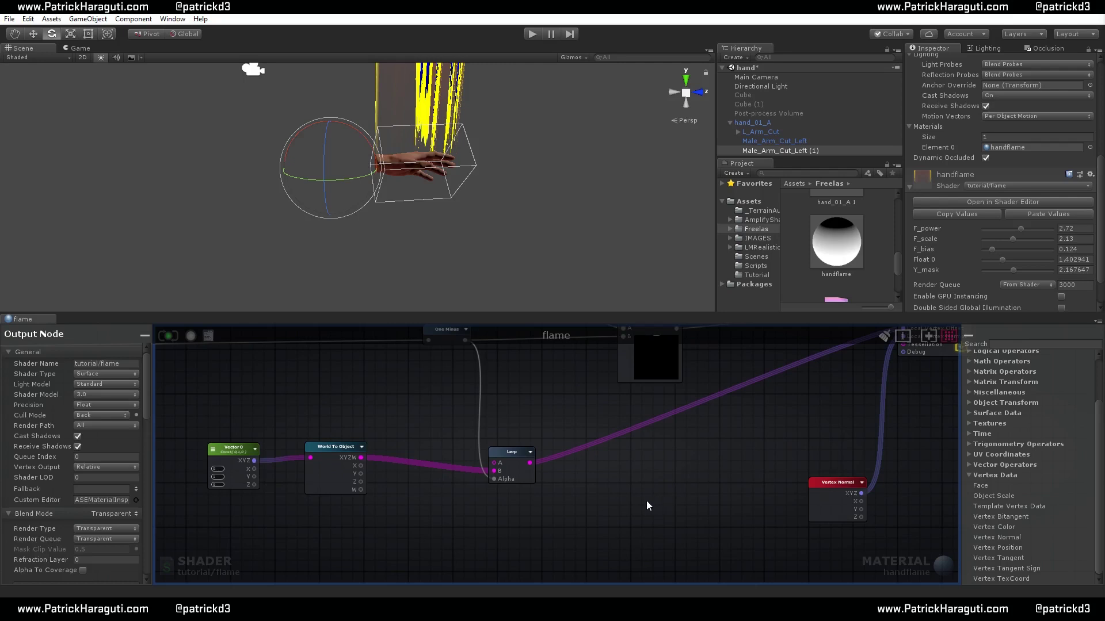
key(1)
click(584, 517)
scroll(618, 536, up, 2)
click(605, 519)
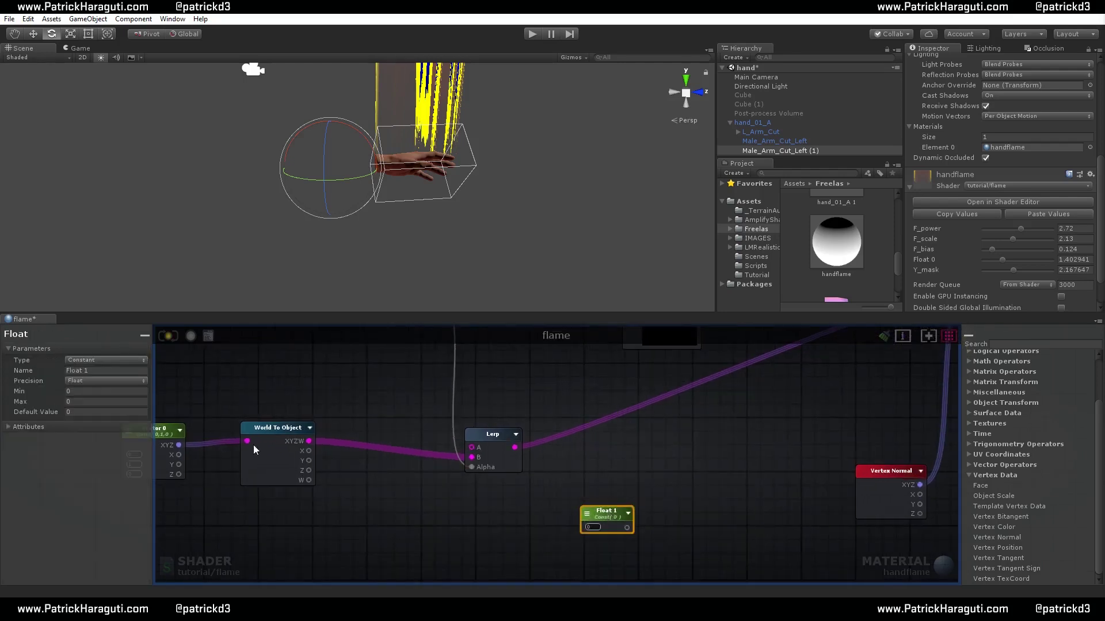
click(81, 402)
text(1)
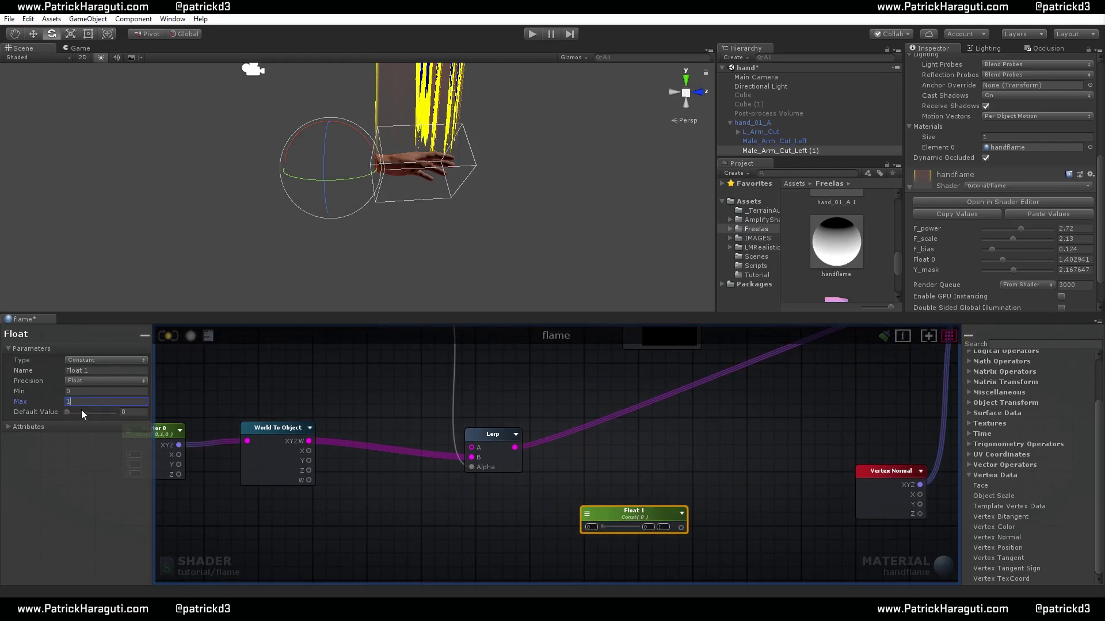
click(104, 370)
text(Flame_height)
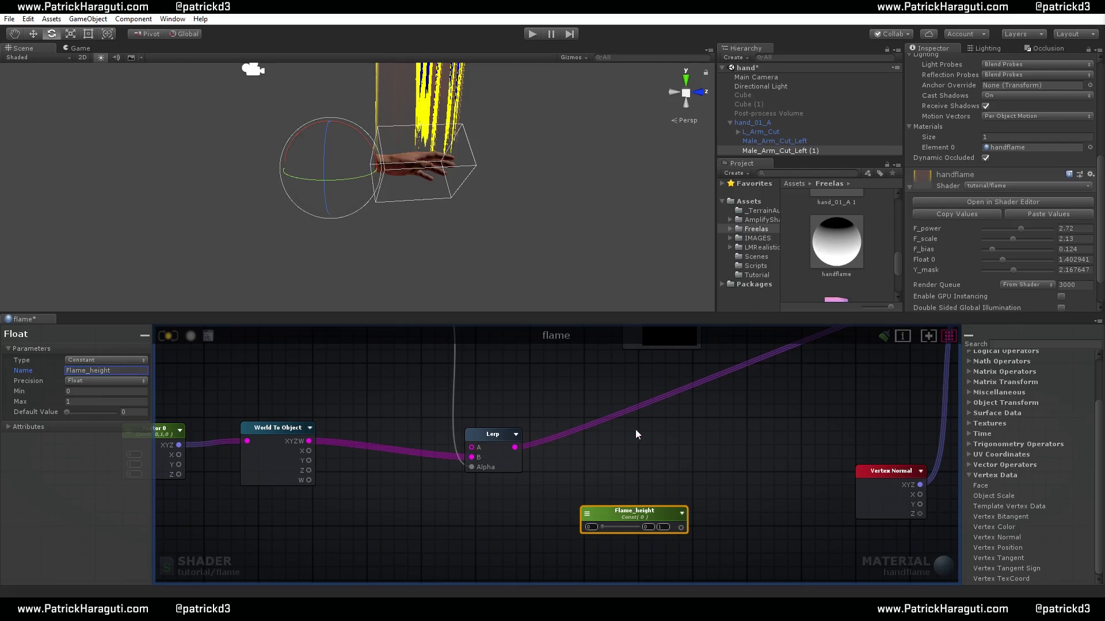
Add a Multiply node with the Lerp output connected to A and Flame_height connected to B
middle_drag(668, 463, 615, 458)
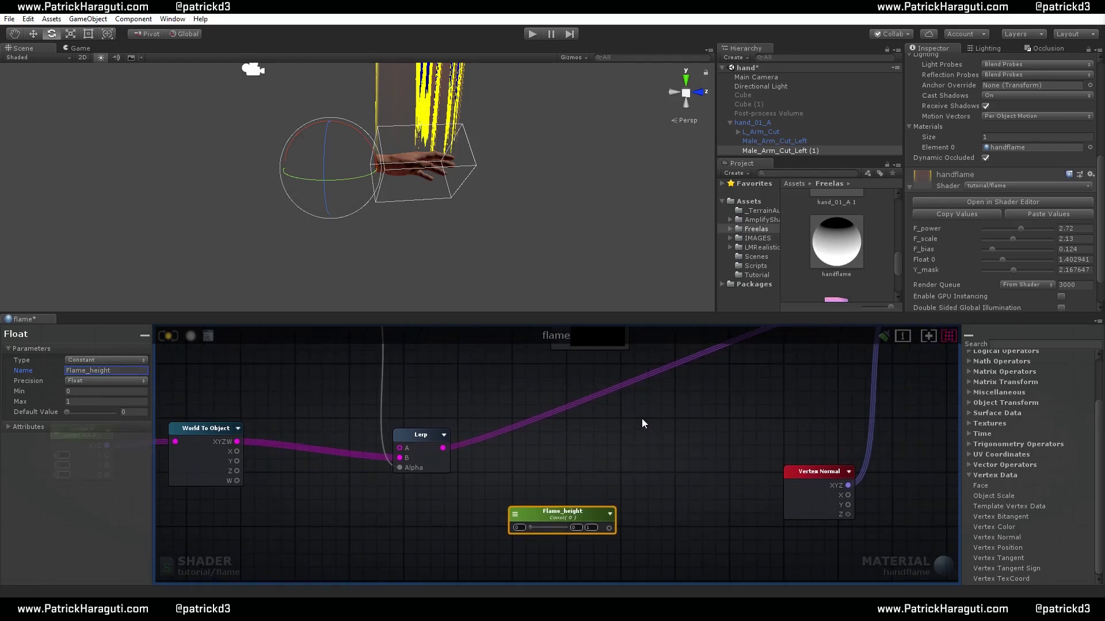
key(m)
click(643, 436)
drag(443, 448, 649, 452)
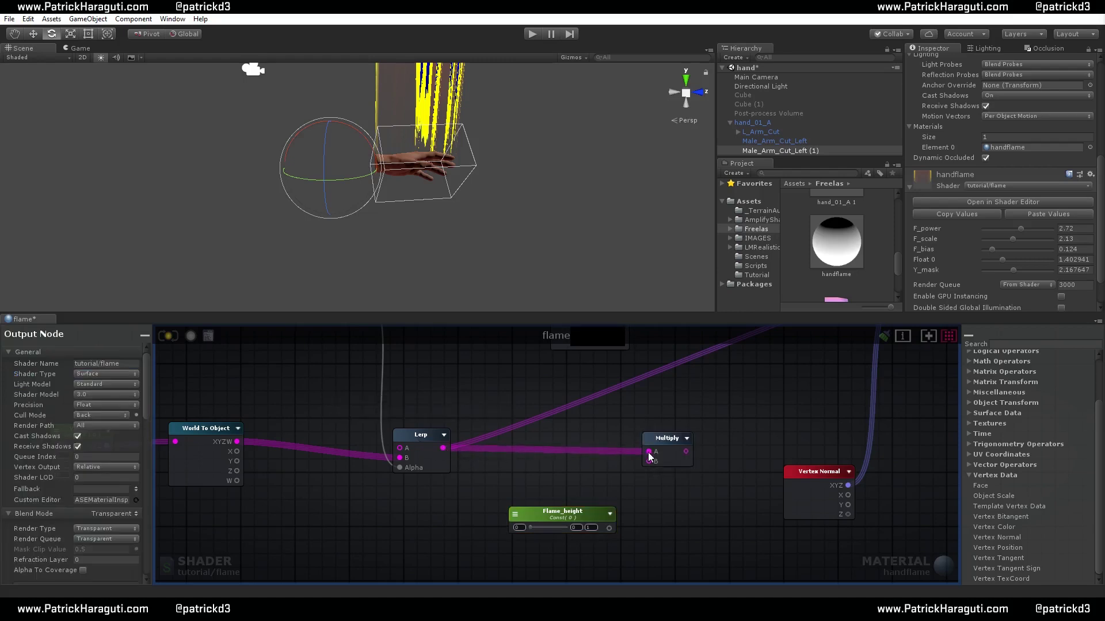
drag(551, 517, 649, 462)
Connect the new Multiply output to Local Vertex Offset in place of the Lerp and update the shader
middle_drag(723, 448, 606, 508)
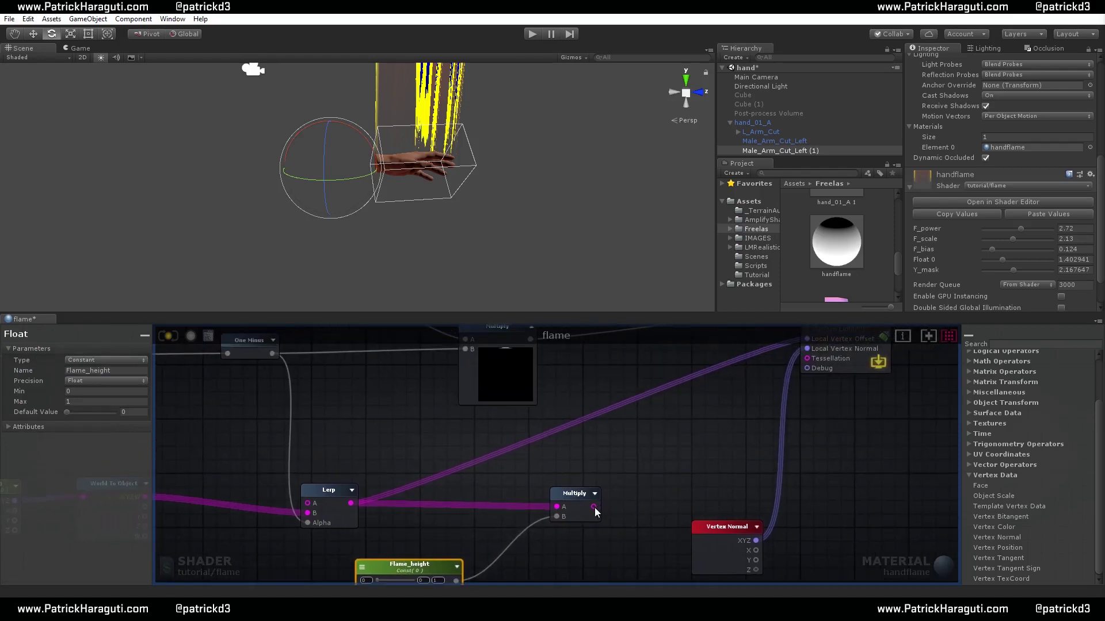
drag(593, 507, 804, 384)
drag(593, 547, 804, 381)
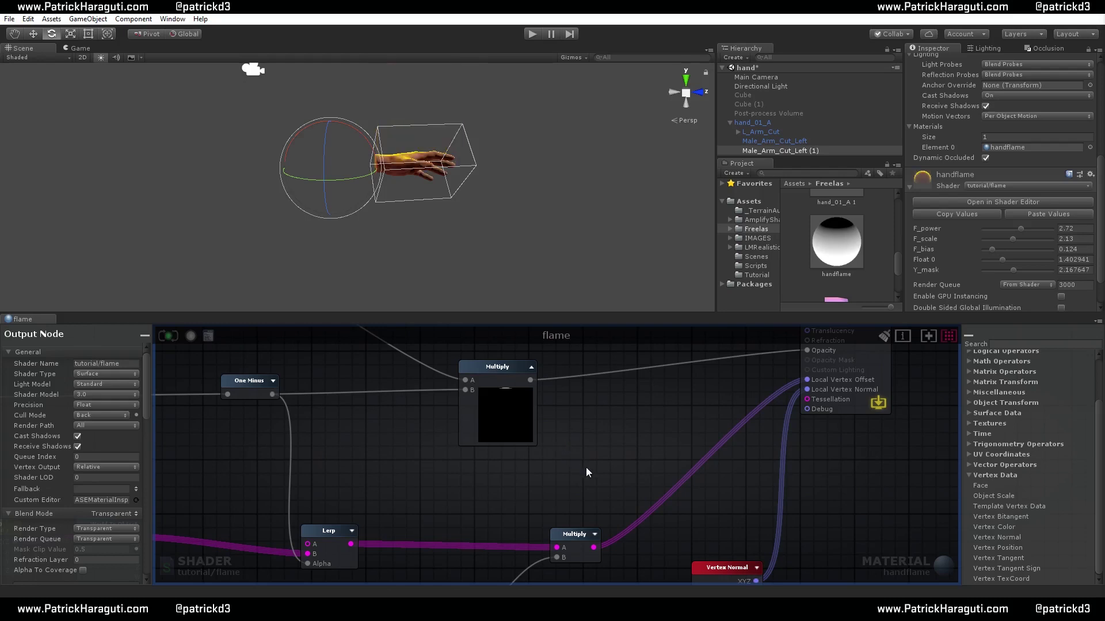
Change the Flame_height node's type to Property and update the shader
middle_drag(589, 473, 636, 372)
middle_drag(506, 515, 549, 471)
click(496, 464)
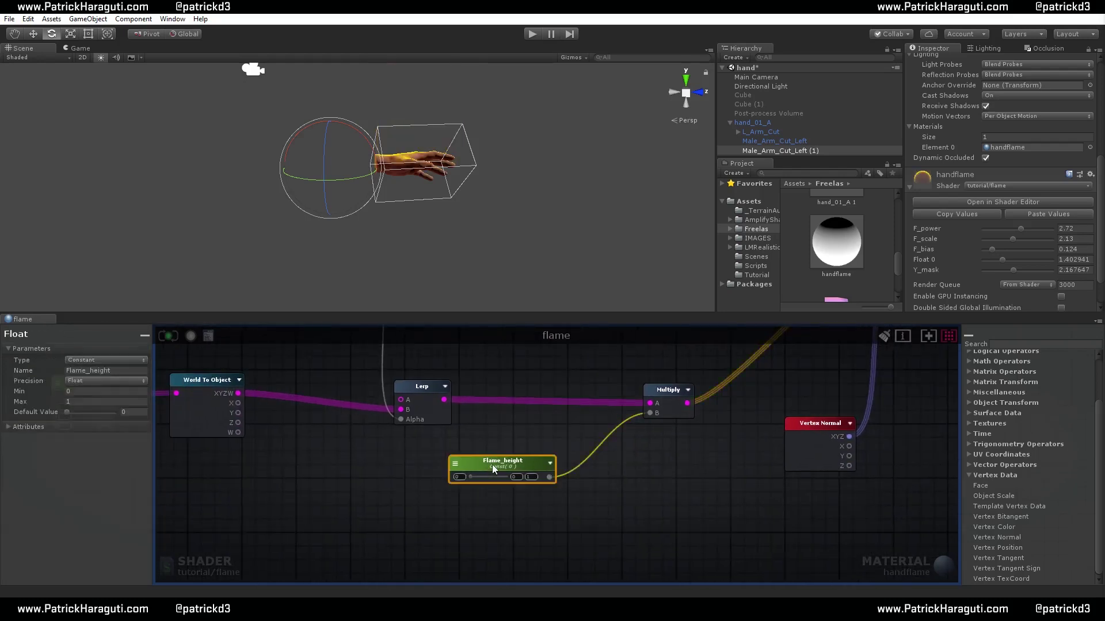
click(107, 361)
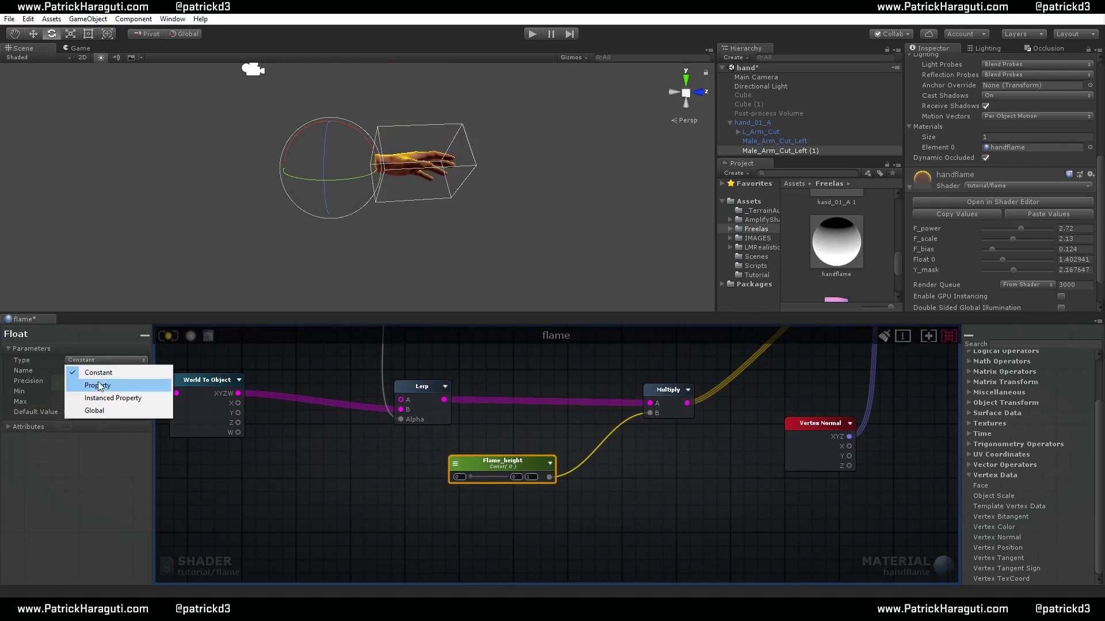
click(98, 383)
click(168, 337)
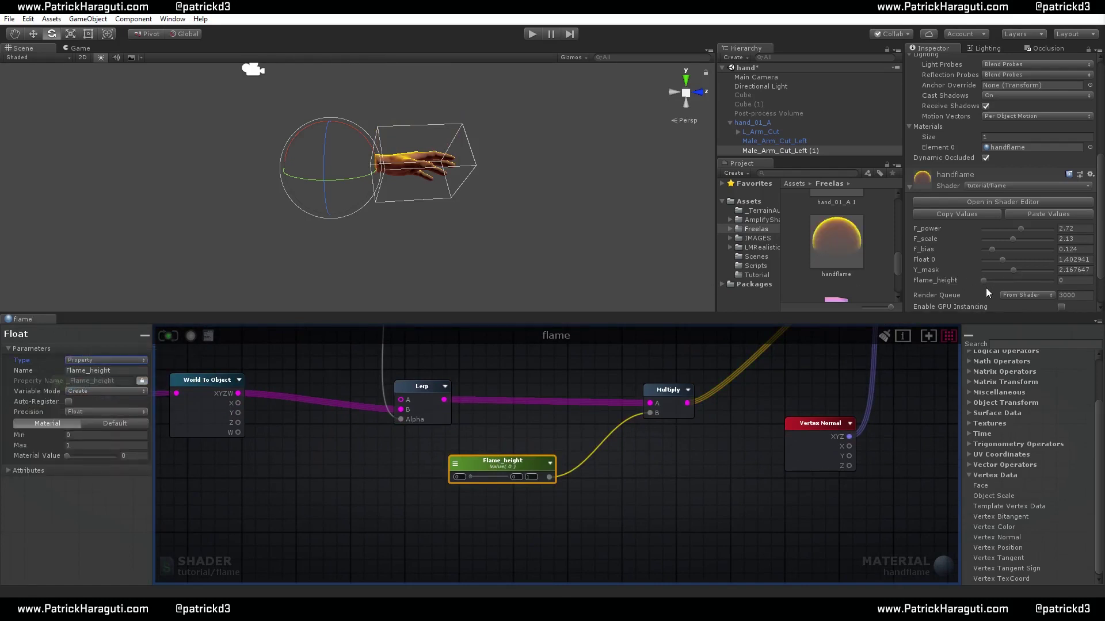
Frame the hand in the scene and set the handflame material's Flame_height to 0.025
key(f)
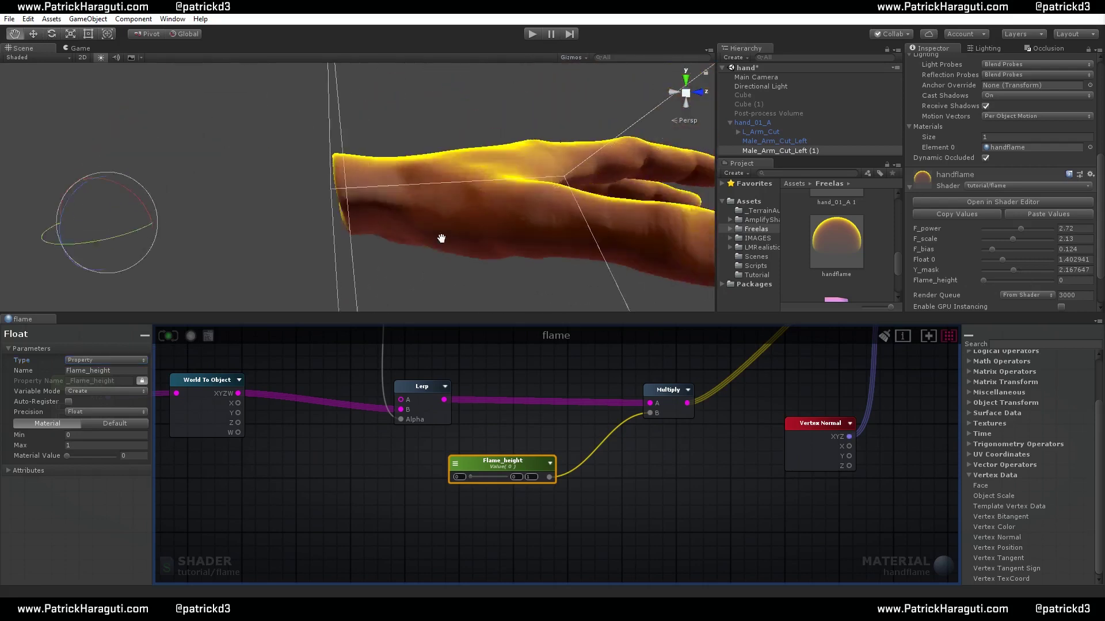
click(984, 281)
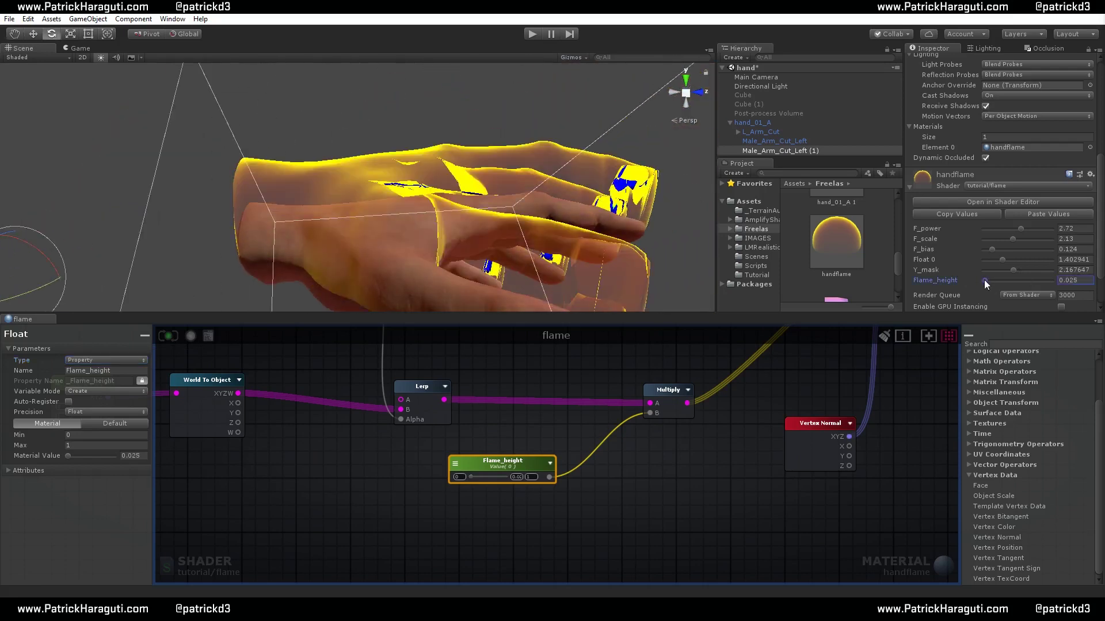
Set the handflame material's Flame_height to 0.017
drag(984, 280, 983, 282)
Move the Vector, World To Object, Lerp, Flame_height and Multiply nodes together to a lower spot in the graph
middle_drag(585, 549, 796, 503)
scroll(727, 494, down, 2)
mouse_move(727, 493)
middle_down()
mouse_move(634, 495)
mouse_move(744, 481)
middle_up()
scroll(634, 495, down, 2)
middle_drag(672, 500, 662, 481)
scroll(719, 507, down, 1)
scroll(719, 507, down, 1)
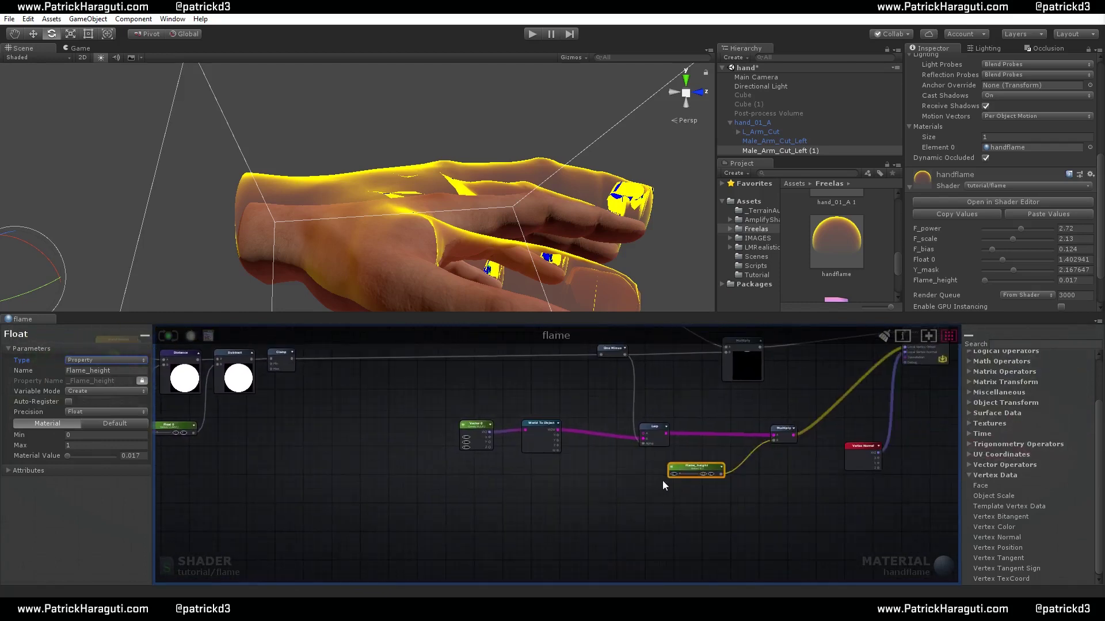
click(406, 394)
drag(800, 496, 455, 414)
drag(777, 437, 756, 512)
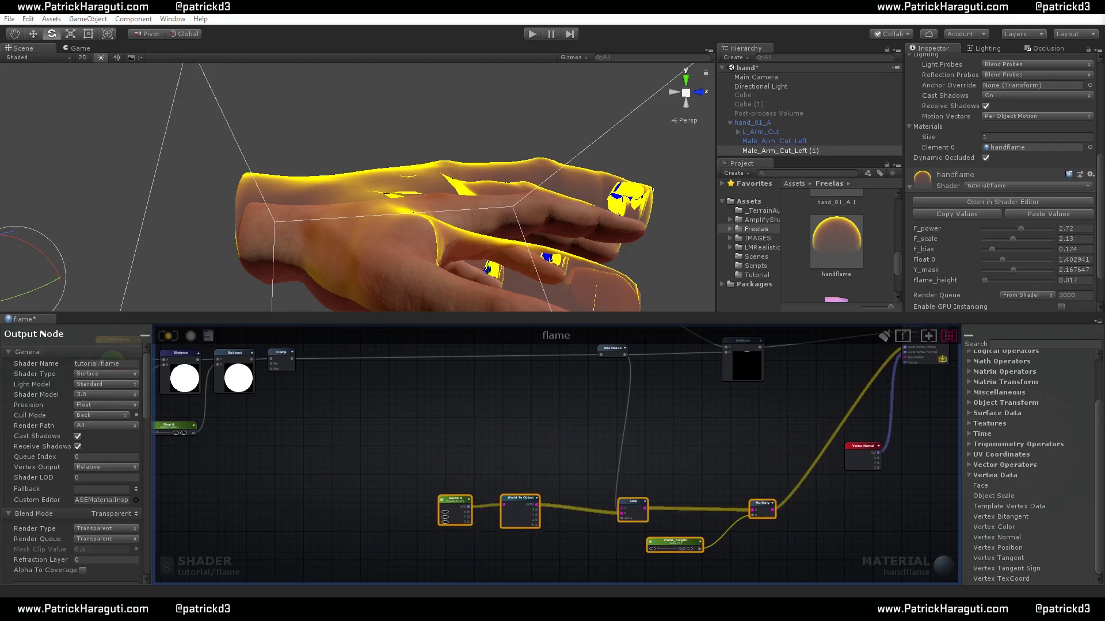
Add a Texture Sample node in the empty graph area above the Vector and World To Object nodes
middle_drag(500, 469, 679, 436)
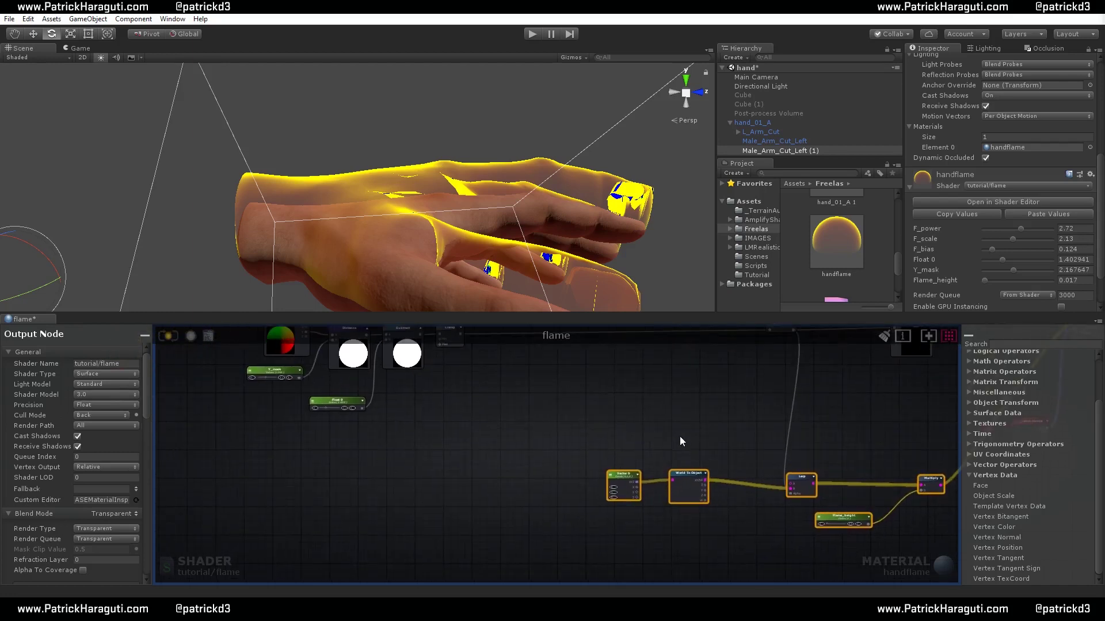
middle_drag(531, 433, 603, 433)
scroll(581, 433, up, 1)
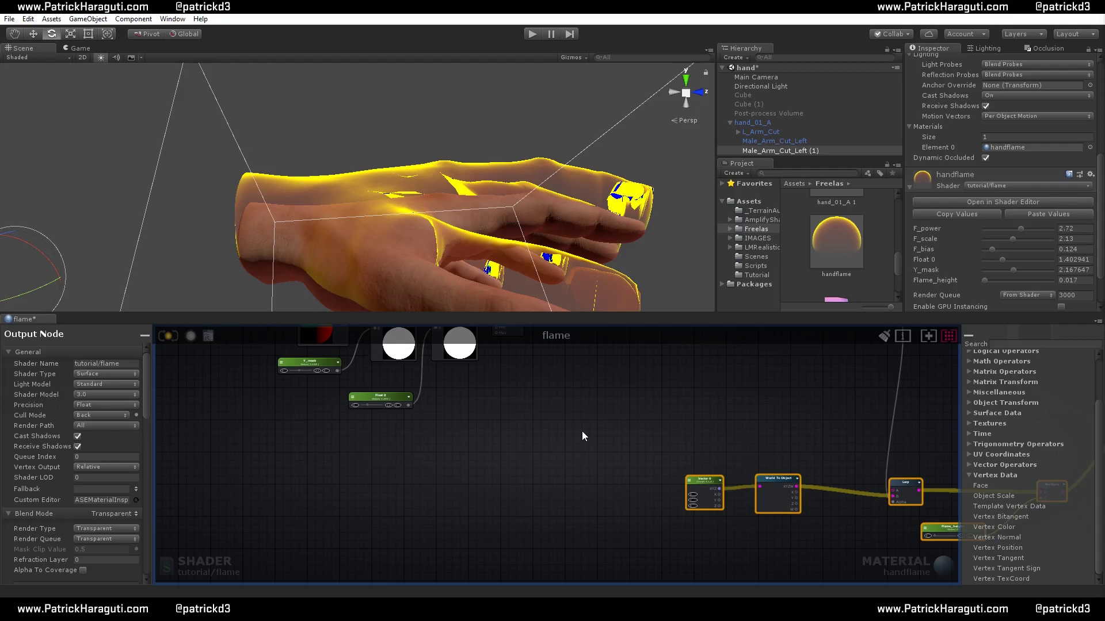
key(f)
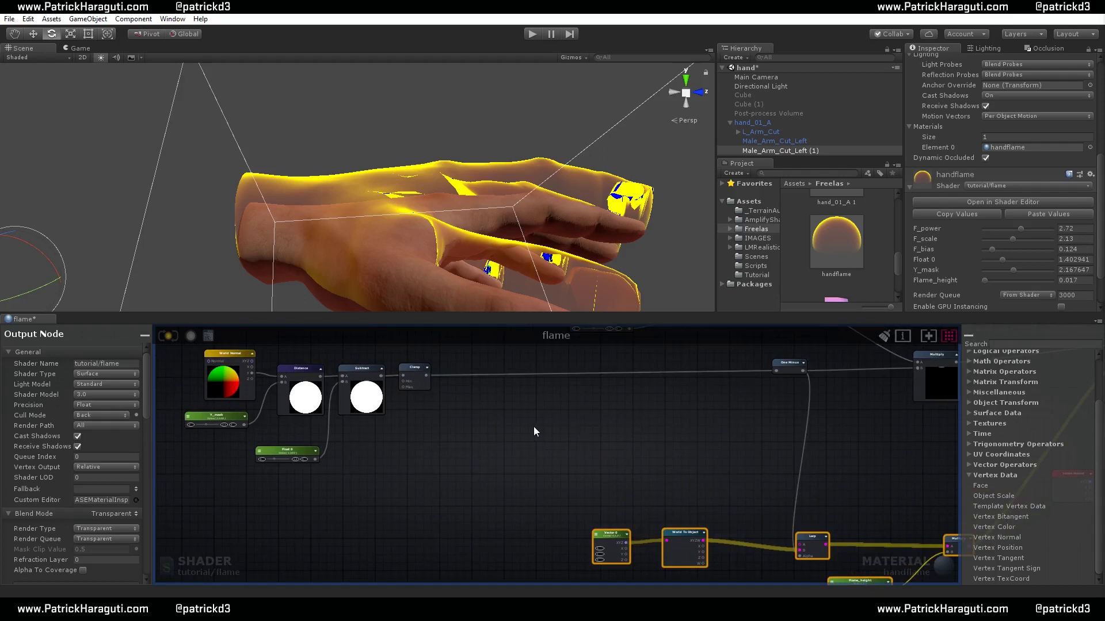
key(t)
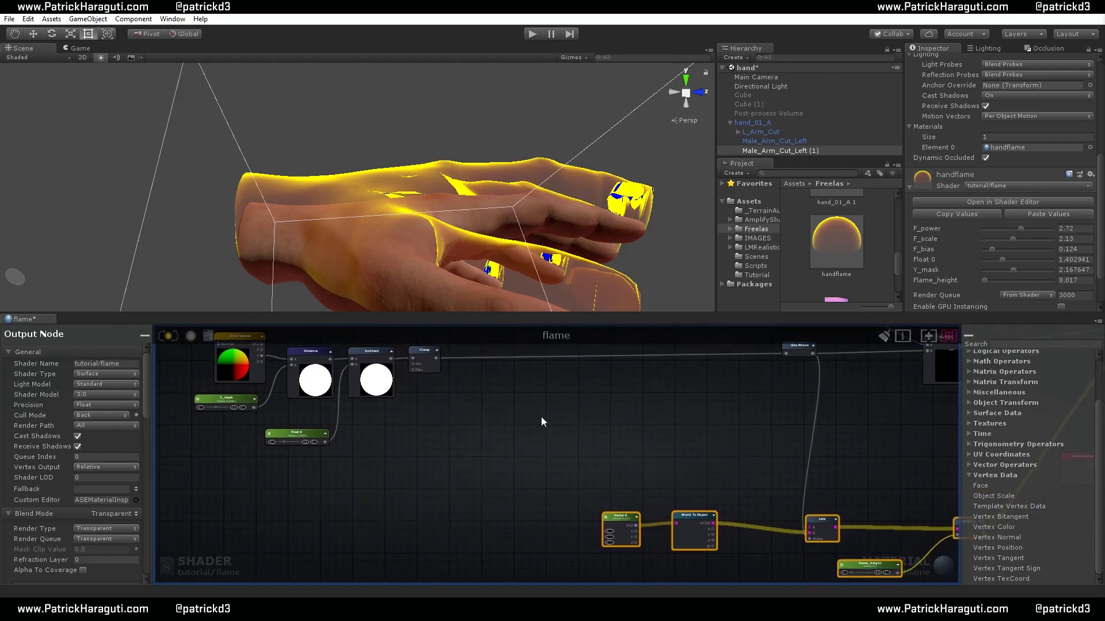
click(541, 416)
click(577, 422)
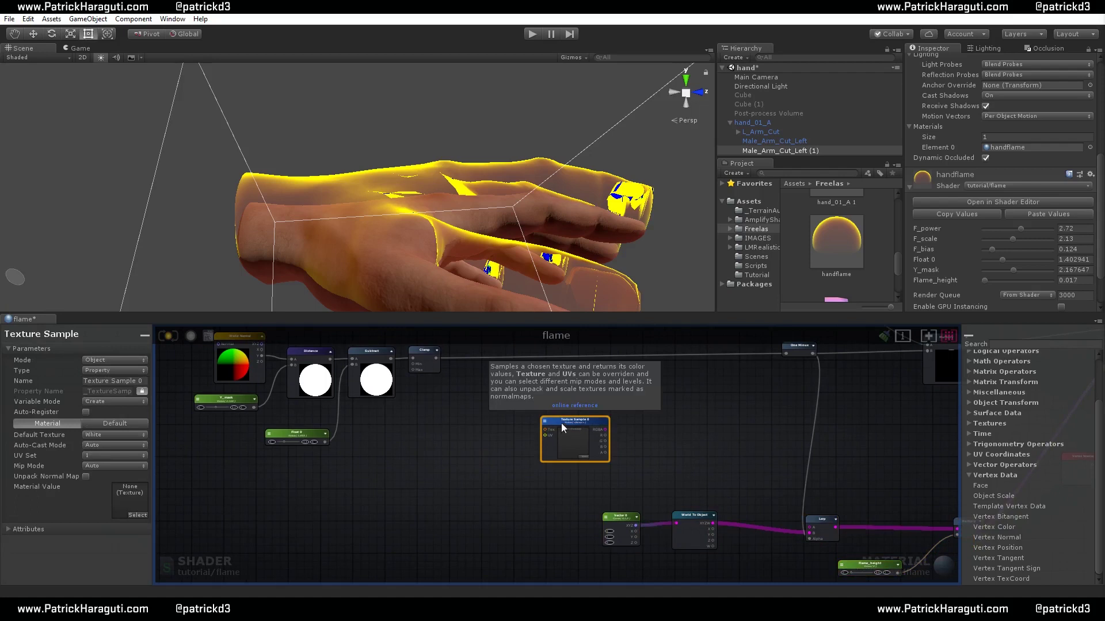
click(128, 361)
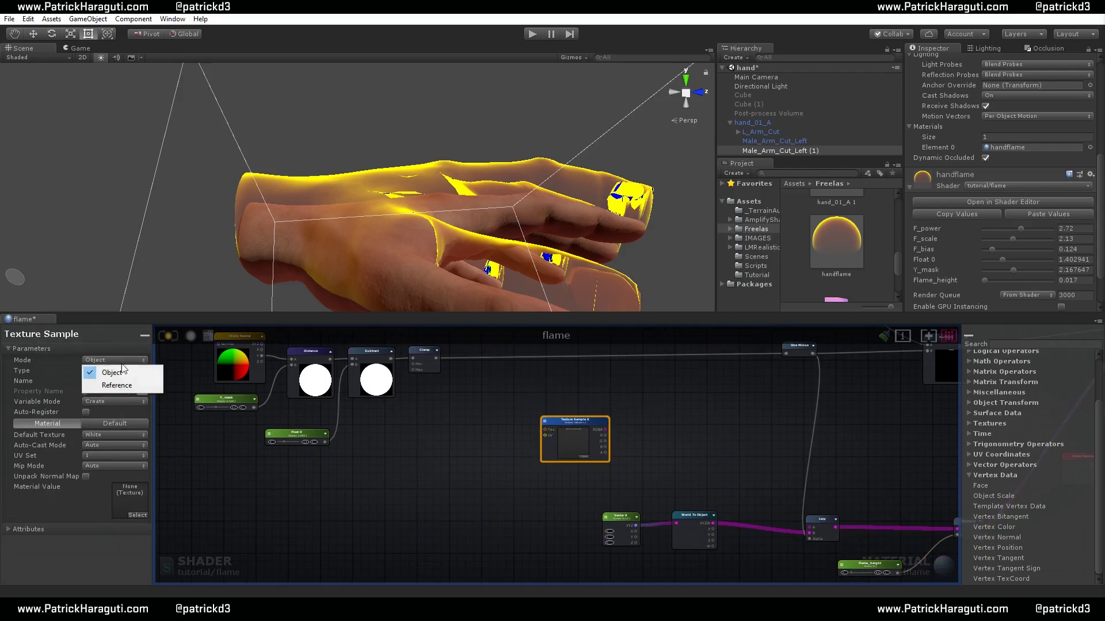
click(102, 373)
click(104, 371)
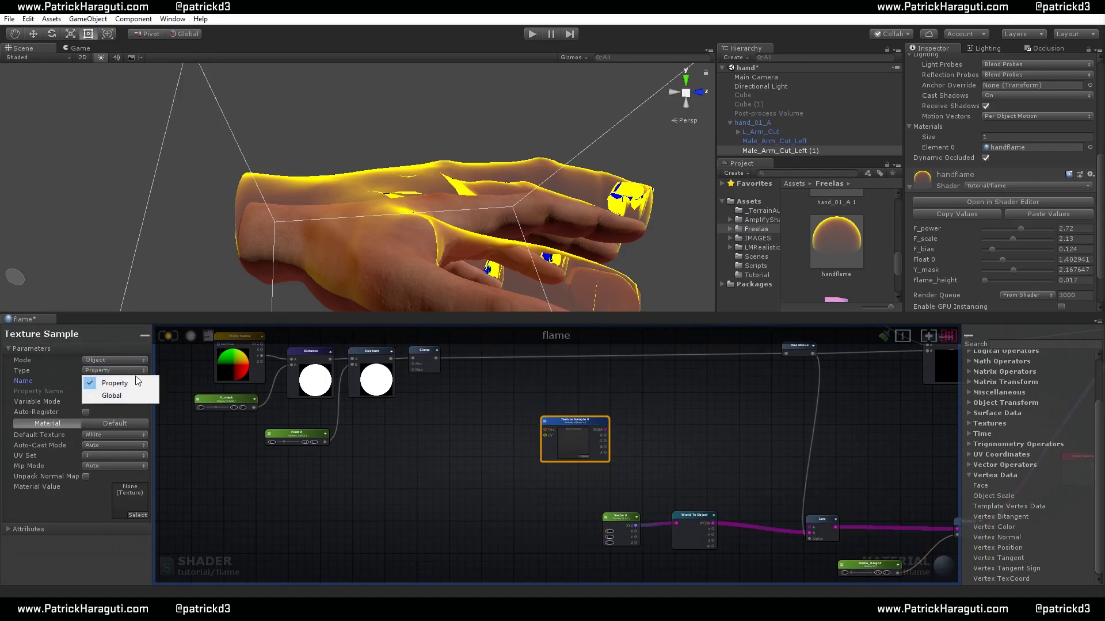
click(325, 462)
Rename the new Texture Sample node as Falme_Wave
click(572, 426)
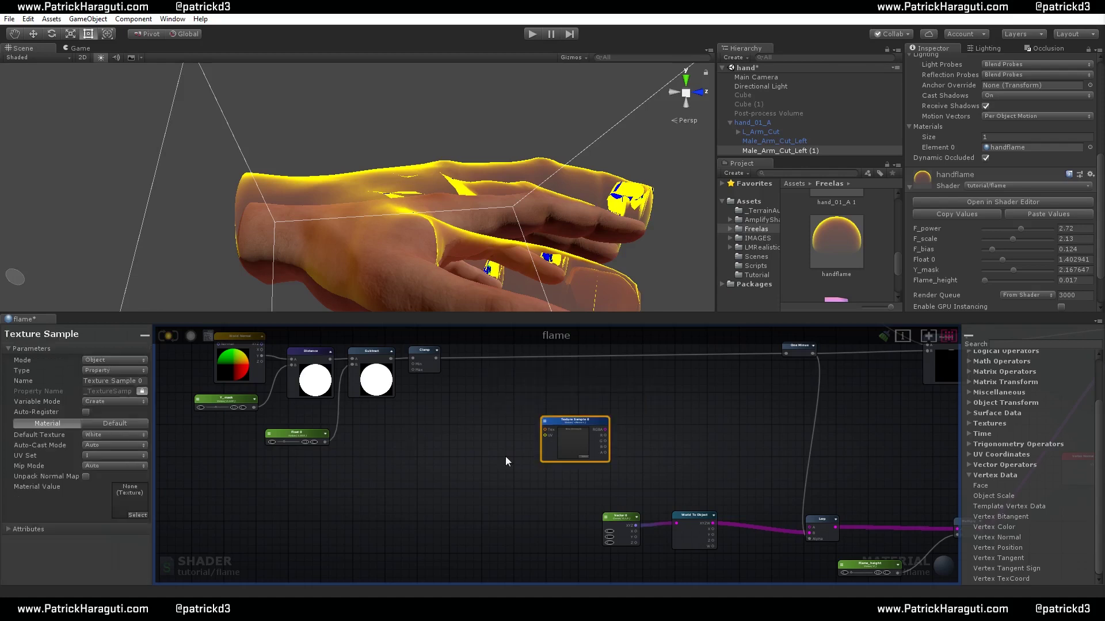
scroll(558, 443, up, 4)
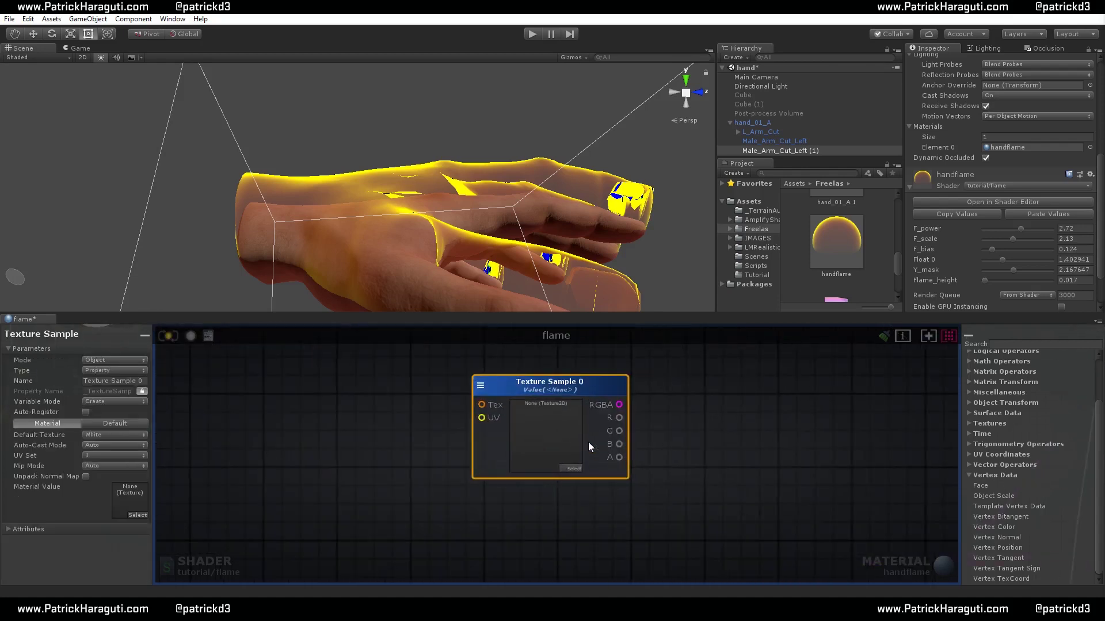
click(109, 379)
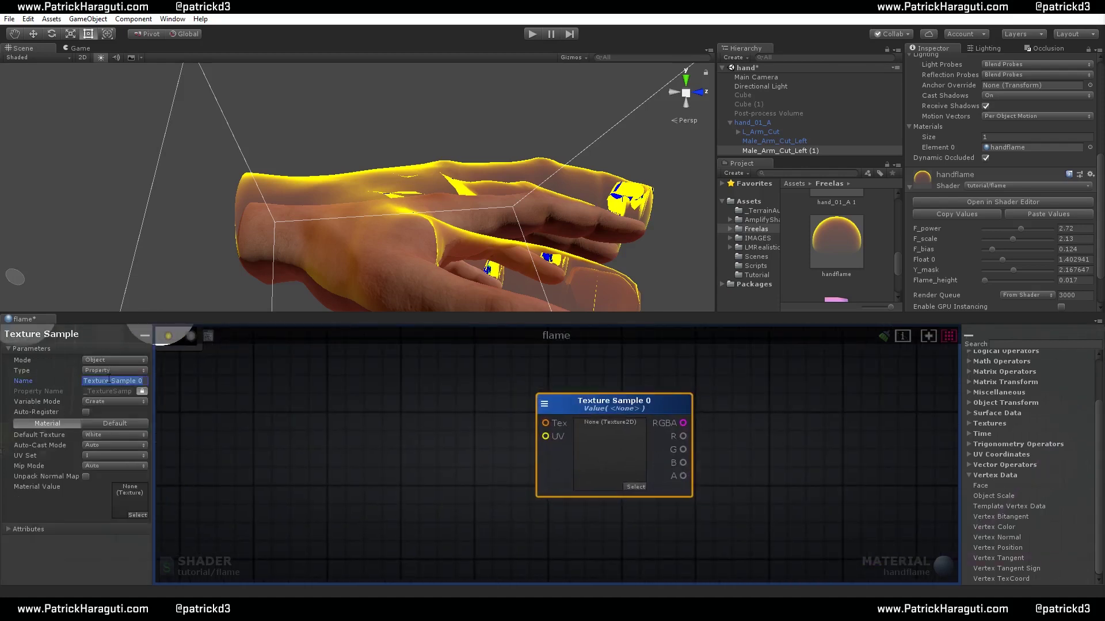
text(Falme_Wave)
key(Return)
click(387, 424)
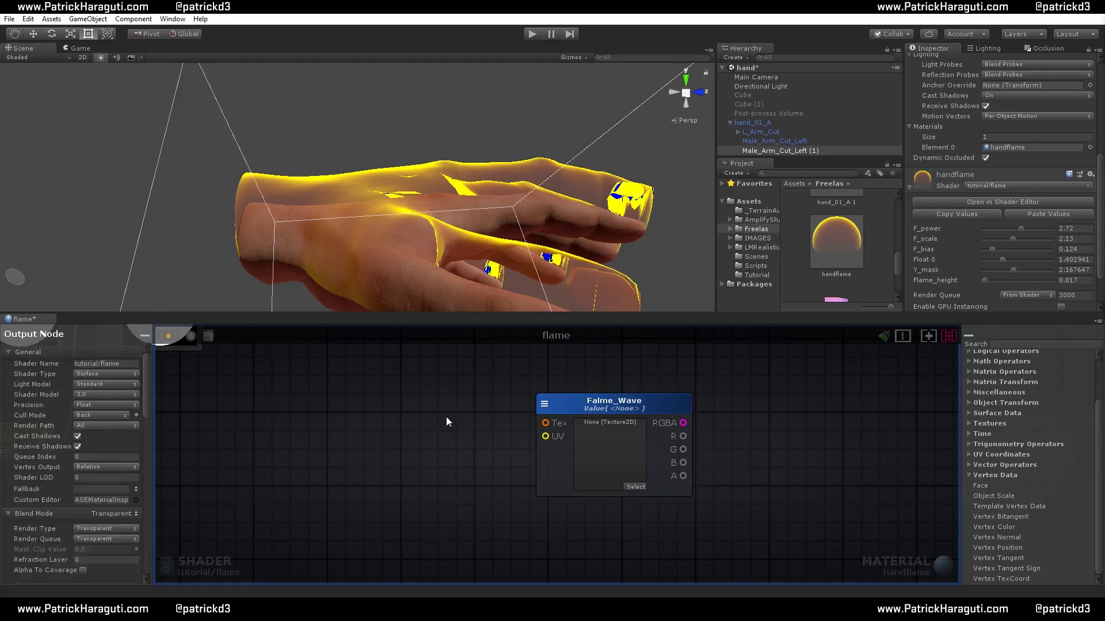
Add a second Texture Sample node directly below the Falme_Wave node
click(575, 404)
drag(574, 404, 552, 507)
key(ctrl+d)
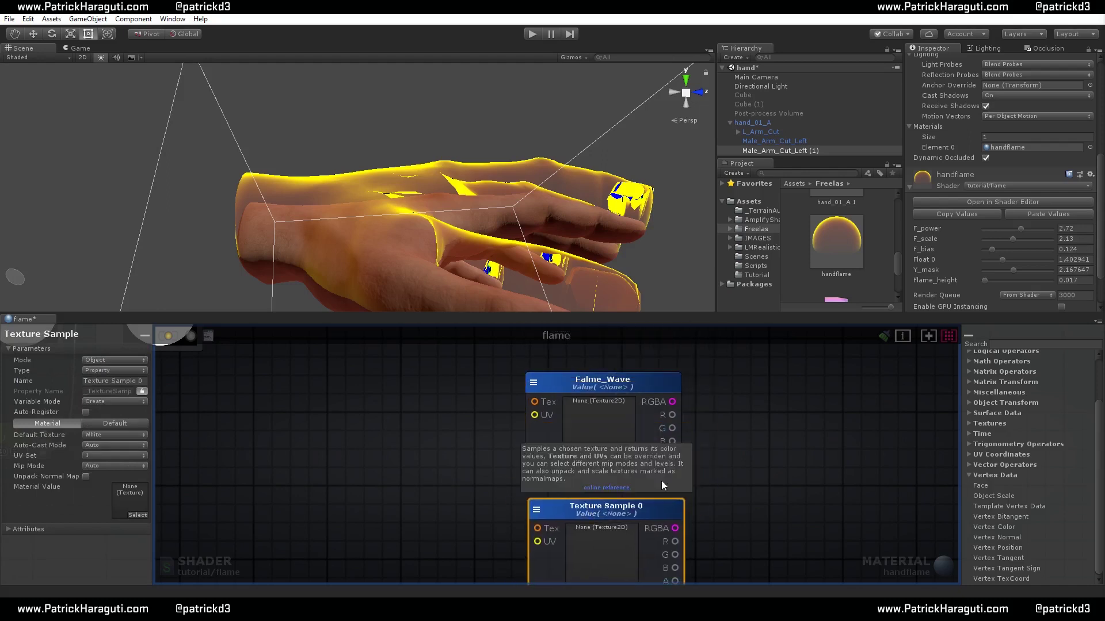
middle_drag(718, 452, 737, 415)
drag(593, 473, 590, 476)
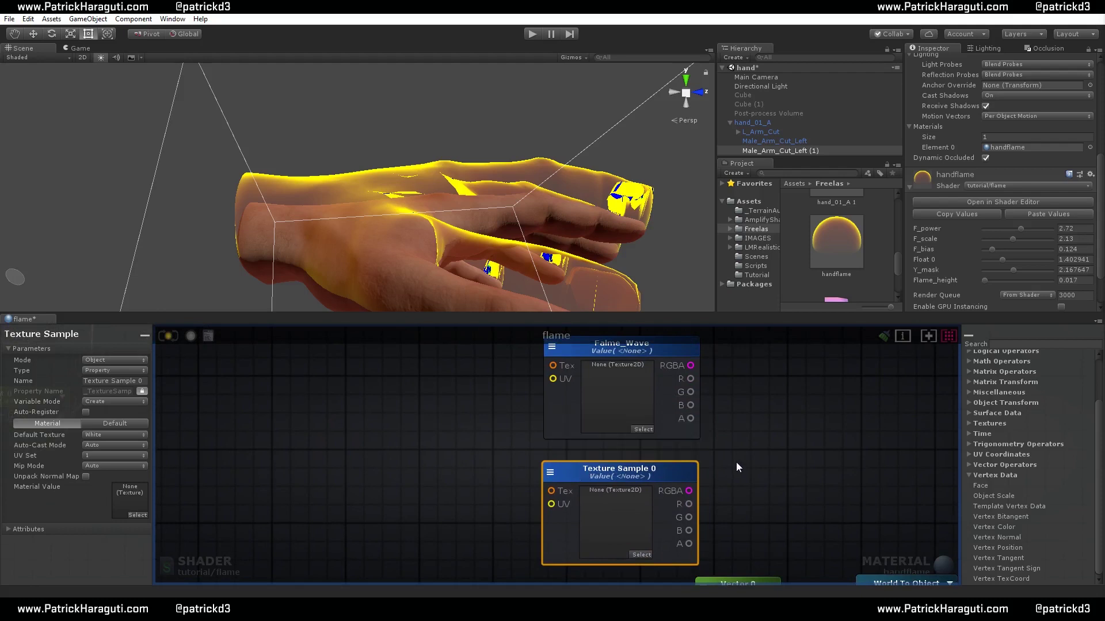
Shift both texture sample nodes away from the Vector node, keeping Falme_Wave above the unnamed one
scroll(742, 466, down, 3)
drag(675, 465, 573, 535)
drag(674, 368, 558, 406)
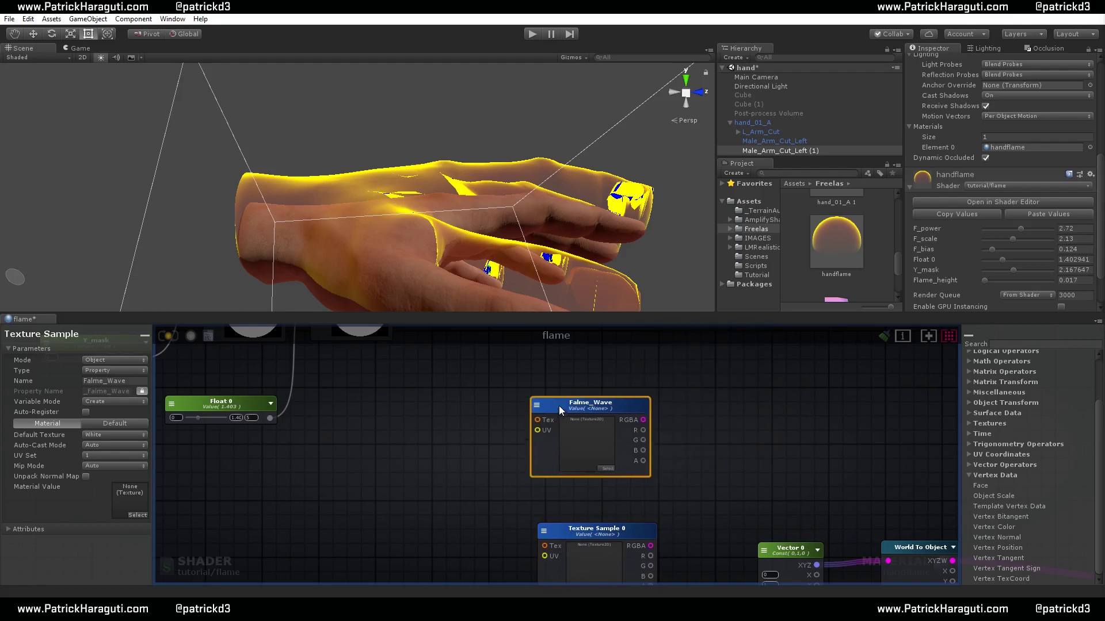
click(726, 431)
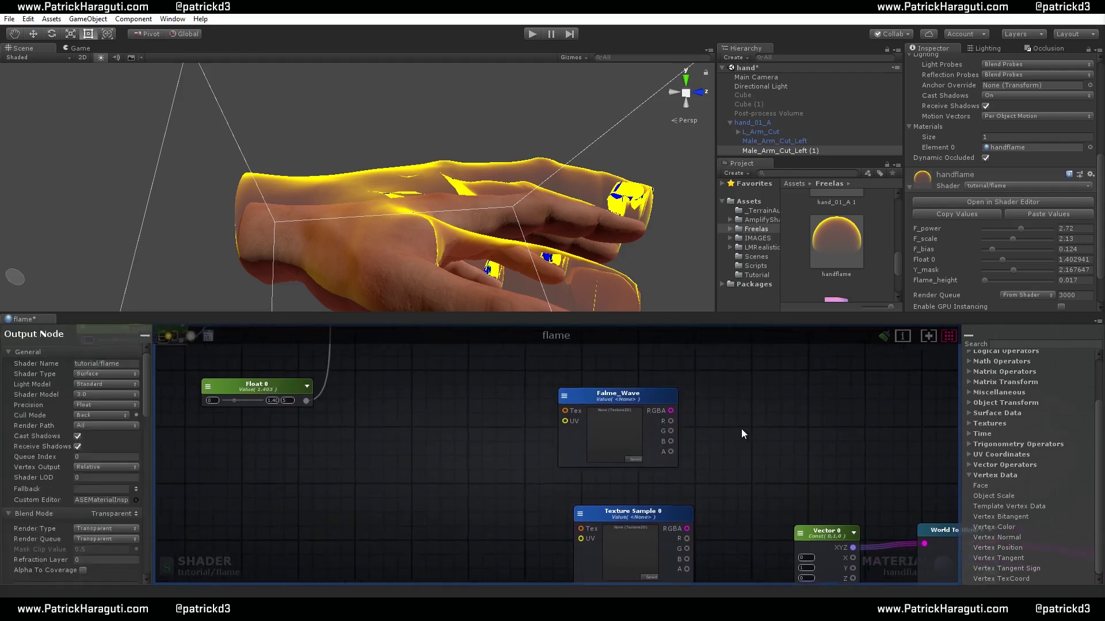
Move the Vector and World To Object nodes together to below the two texture sample nodes
middle_drag(741, 430, 675, 439)
middle_drag(792, 464, 601, 408)
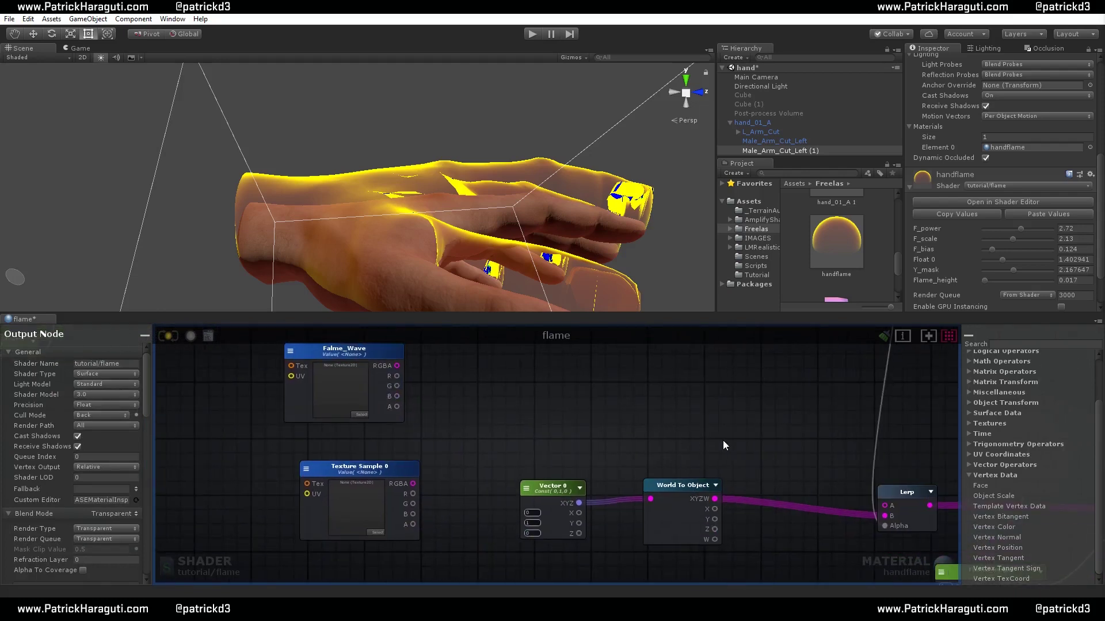
middle_drag(723, 440, 716, 442)
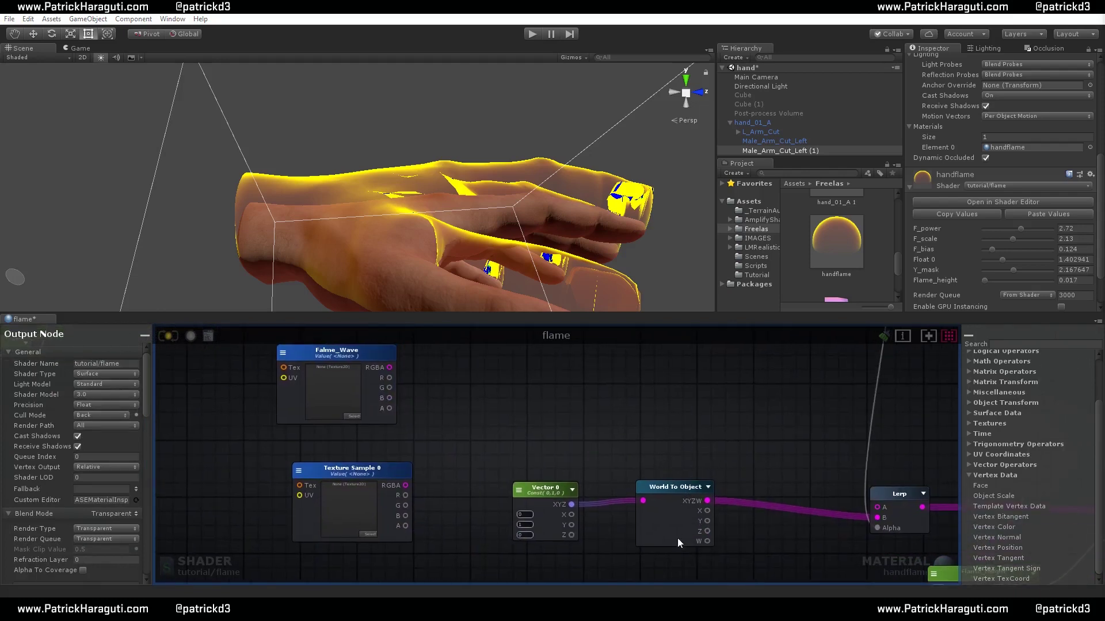
double_click(643, 497)
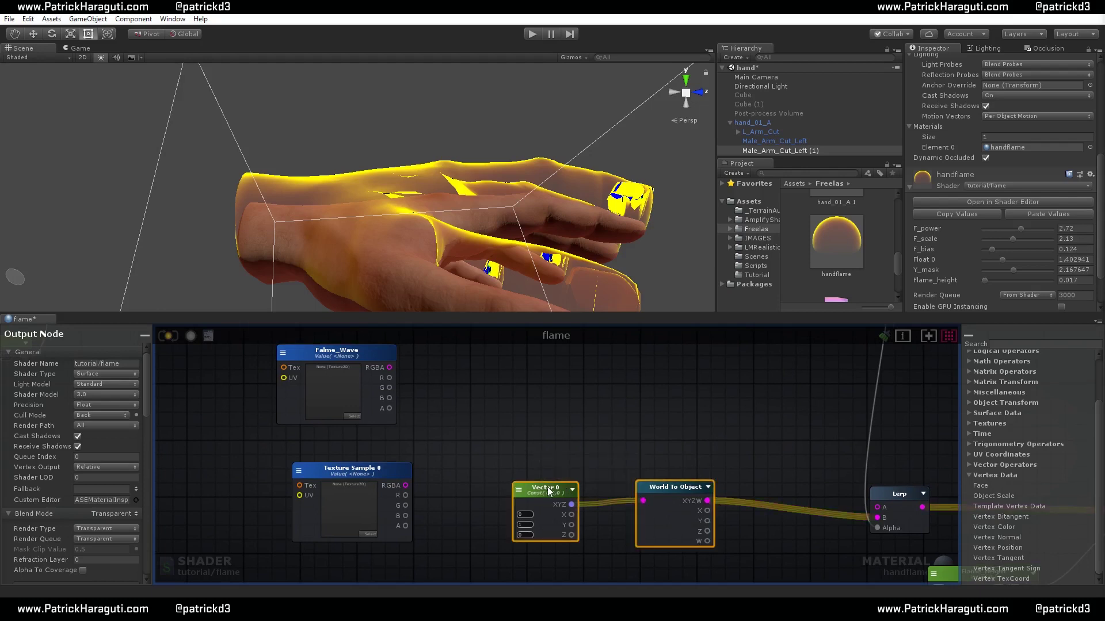
middle_drag(698, 448, 718, 383)
scroll(718, 382, down, 3)
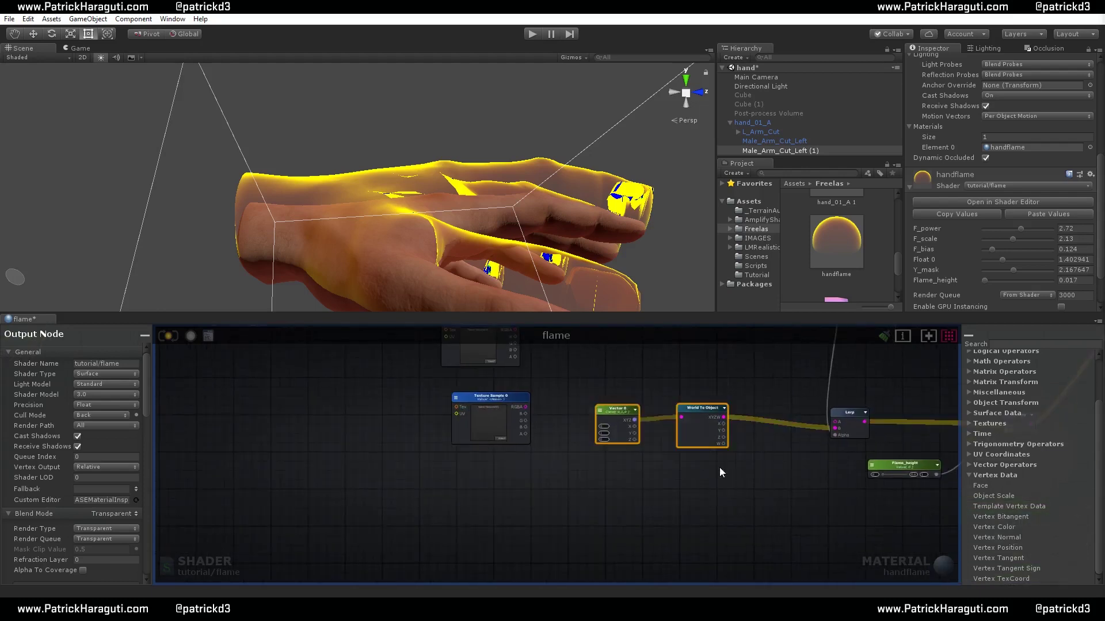
middle_drag(679, 419, 603, 491)
drag(603, 490, 561, 502)
middle_drag(758, 479, 800, 465)
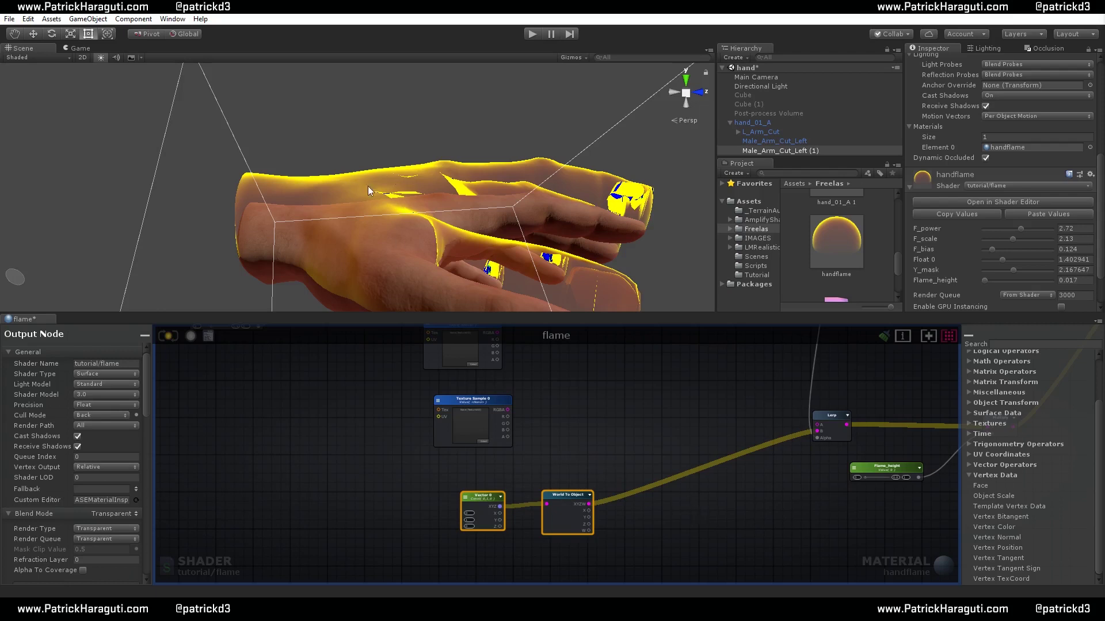
Add a Lerp node beside the texture samples and connect Falme_Wave's RGBA output to its Alpha
middle_drag(434, 355, 447, 389)
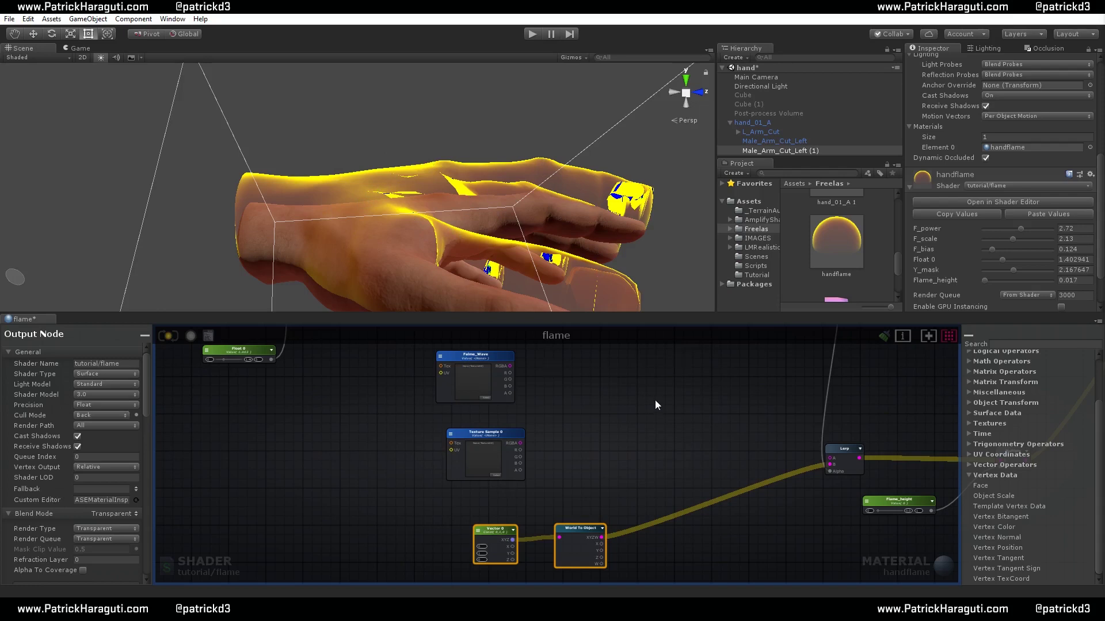
click(677, 411)
drag(696, 413, 711, 420)
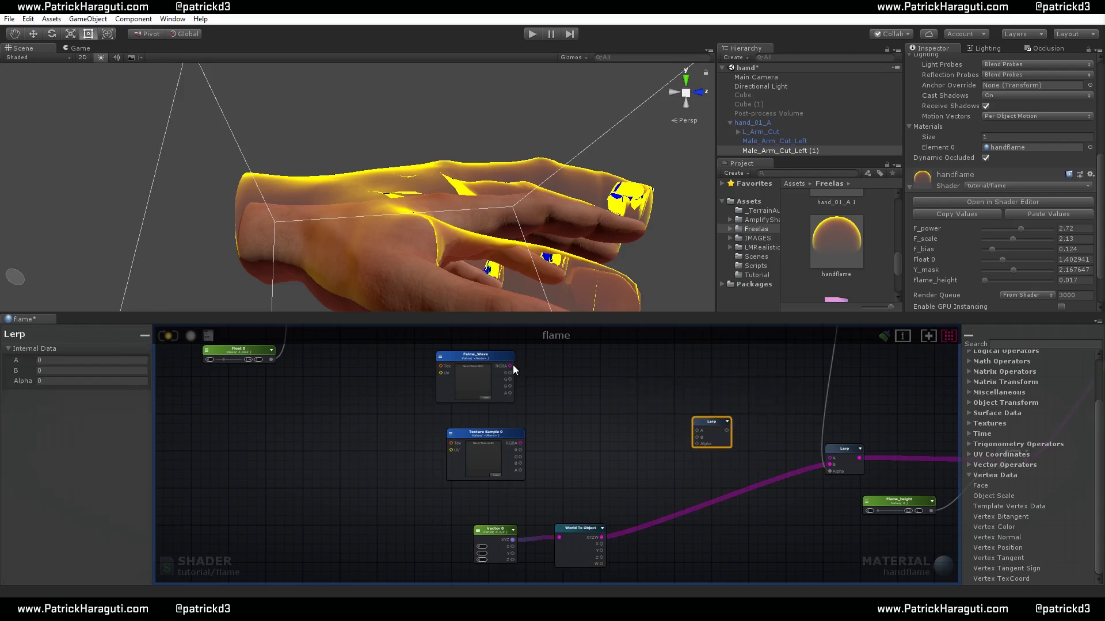
drag(641, 418, 694, 443)
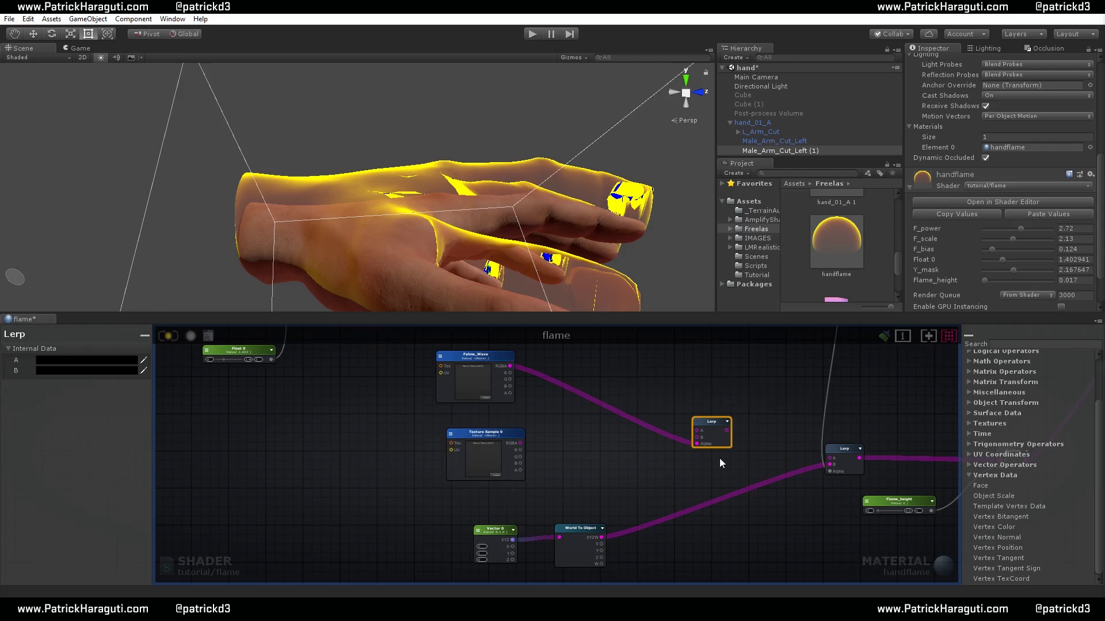
click(666, 481)
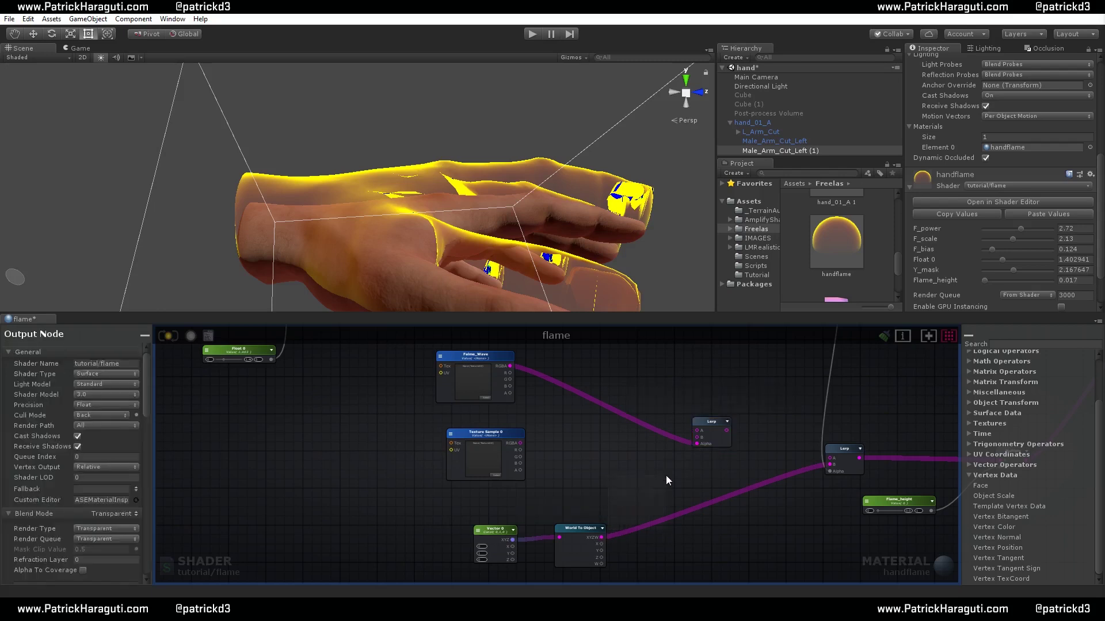
Connect World To Object to the new Lerp's B, and the new Lerp's output to the original Lerp's B, with the new node's preview shown
drag(602, 538, 698, 443)
click(727, 422)
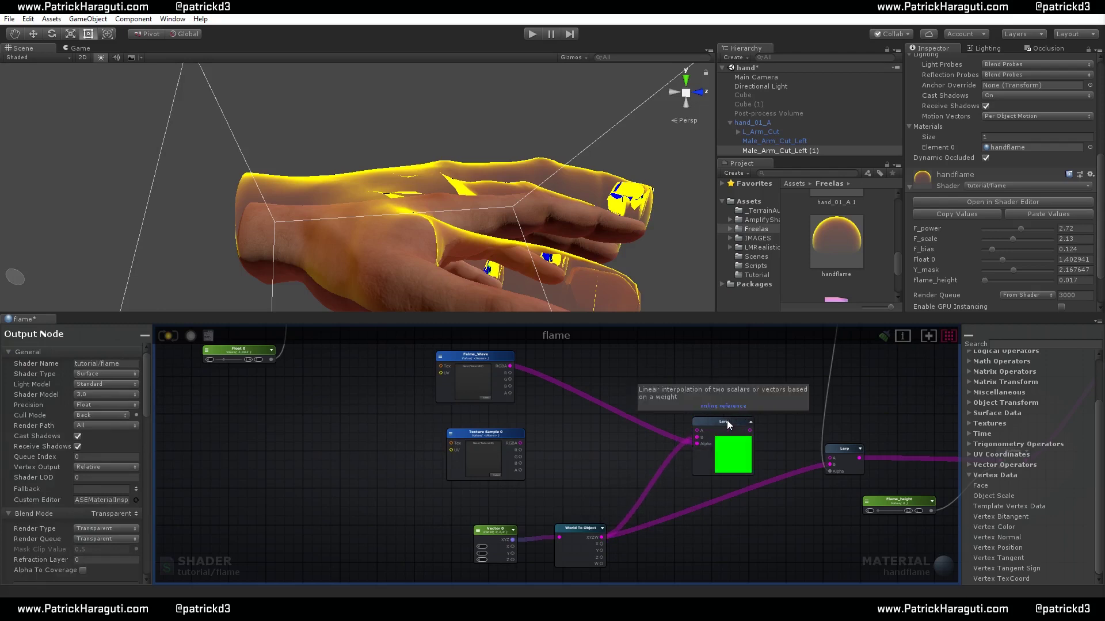
click(719, 431)
mouse_move(747, 439)
mouse_down()
mouse_move(829, 465)
mouse_move(735, 457)
mouse_up()
middle_drag(773, 419, 751, 430)
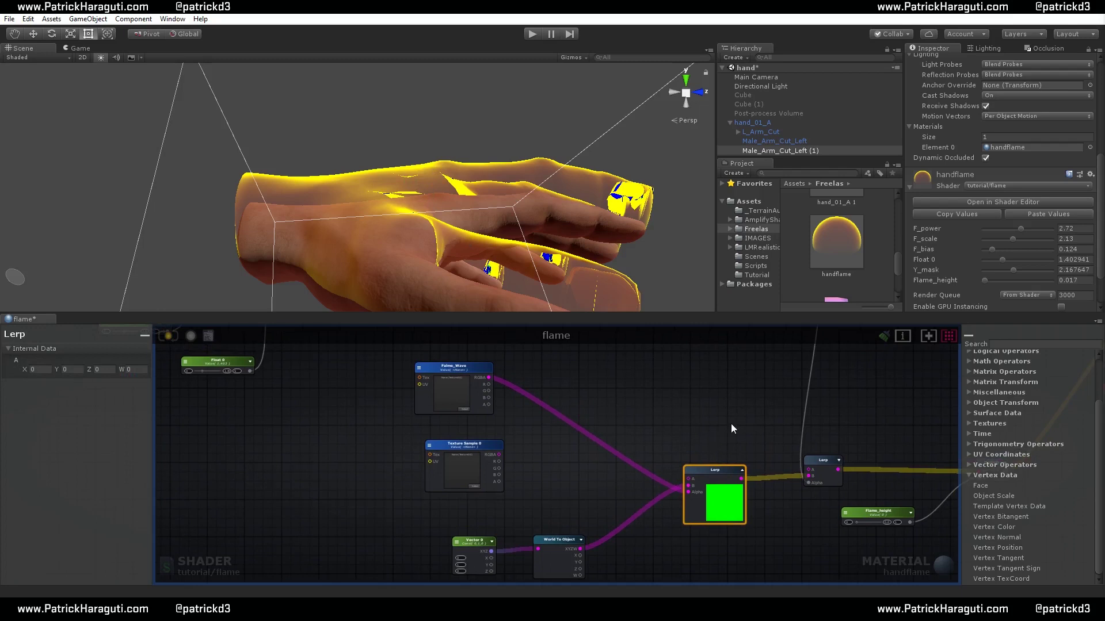
Update the shader and assign the ForceShieldWaves texture to the handflame material's Falme_Wave slot
scroll(782, 474, down, 2)
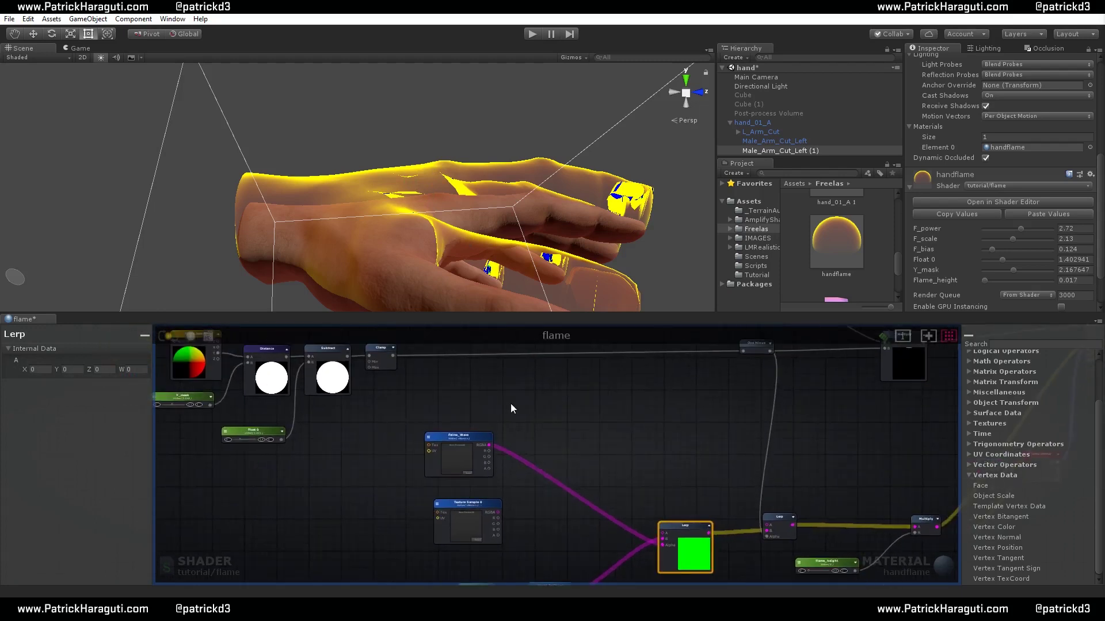
middle_drag(509, 408, 584, 424)
middle_drag(647, 444, 596, 352)
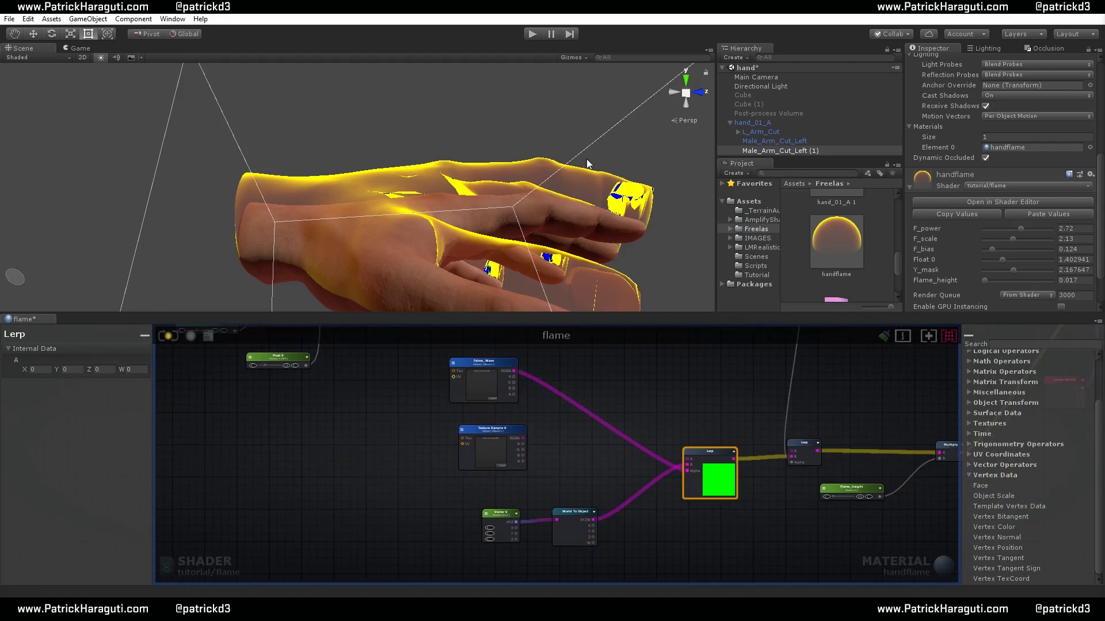
scroll(1035, 219, down, 3)
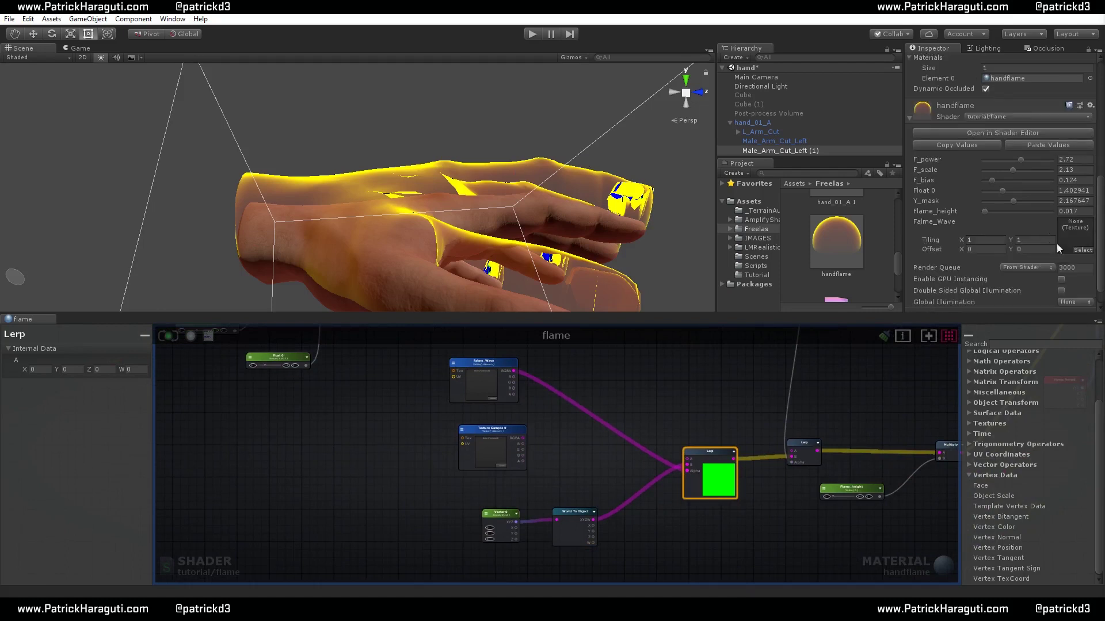
click(1082, 250)
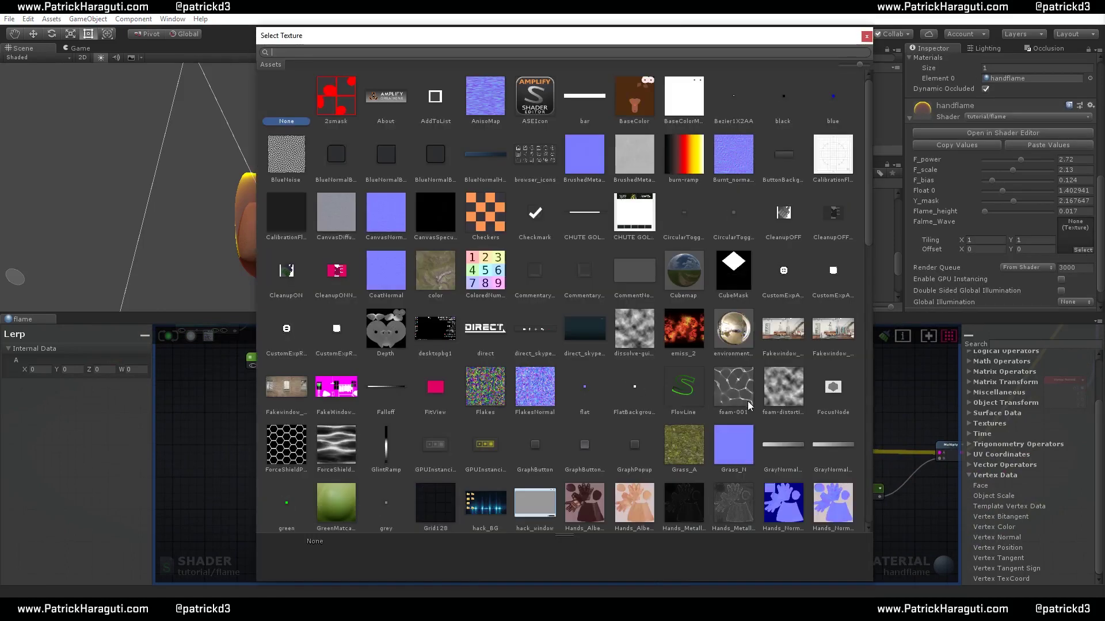
click(337, 436)
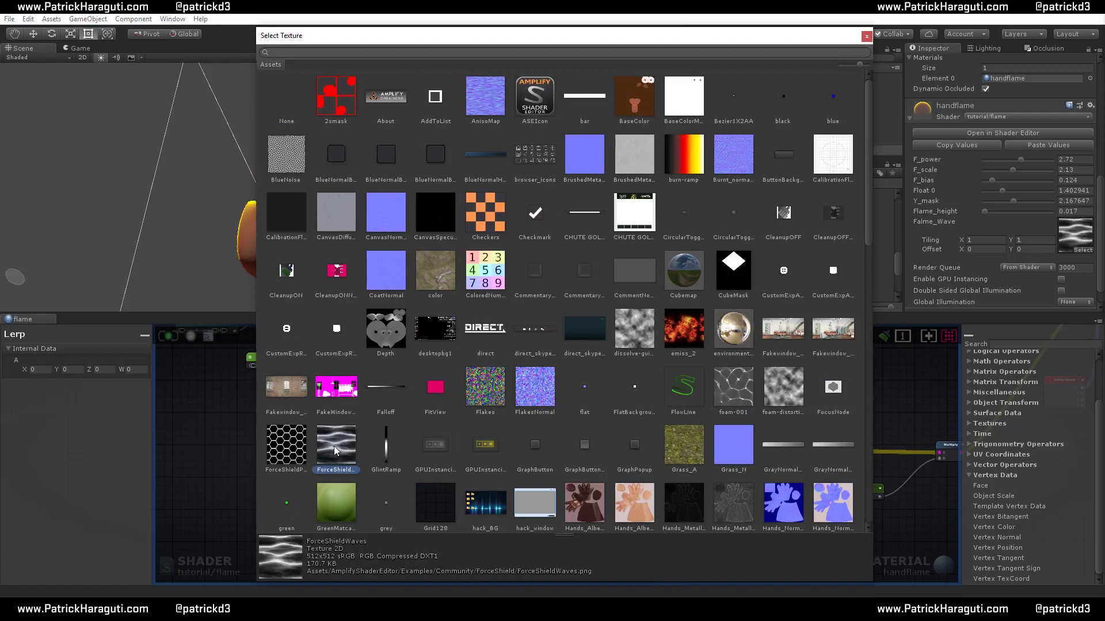
double_click(334, 447)
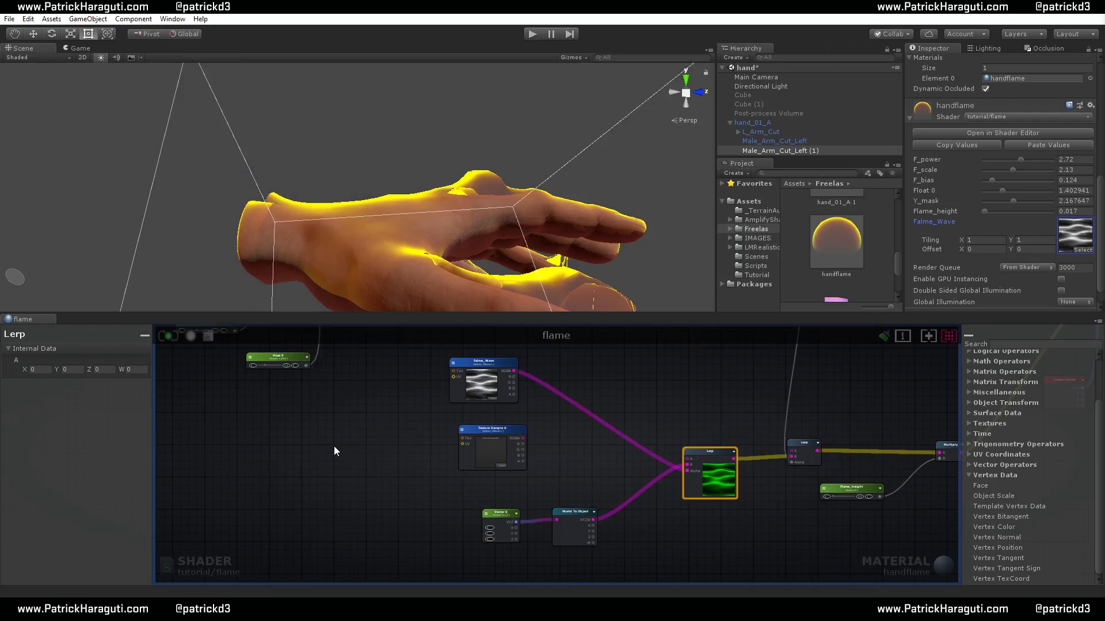
Examine the wave-driven vertex displacement on the hand from the wrist side in the scene
alt+drag(481, 230, 353, 163)
alt+right_drag(353, 163, 521, 130)
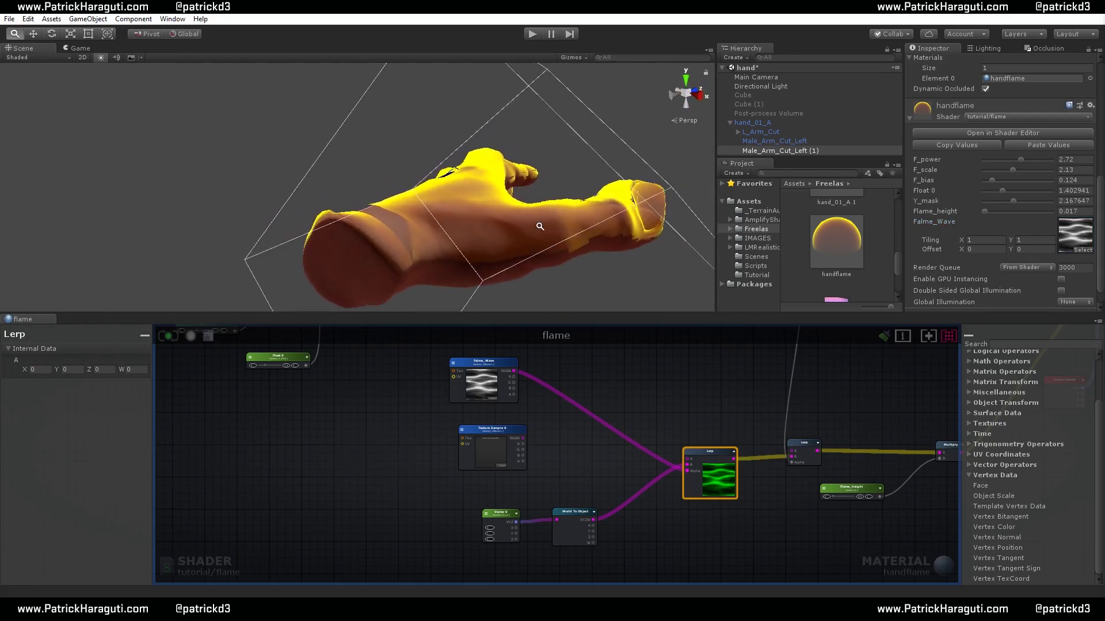
Examine the wave displacement on the hand from several angles and review the Lerp, Vector 0 and World To Object nodes feeding it
alt+drag(521, 131, 391, 213)
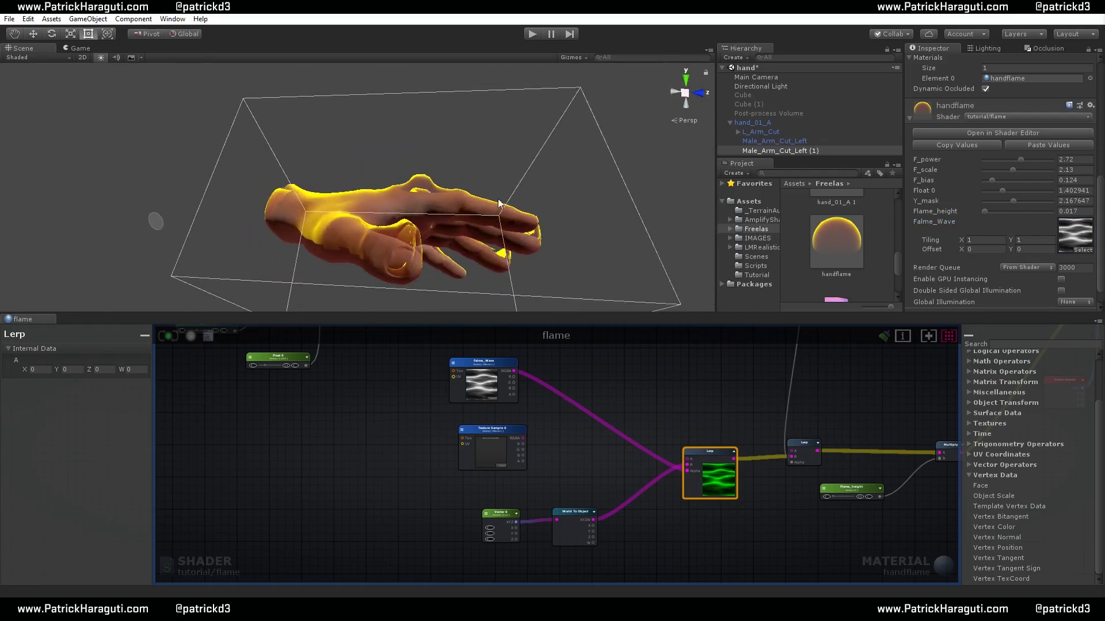
alt+drag(500, 204, 357, 247)
right_drag(781, 489, 555, 461)
mouse_move(783, 433)
right_down()
mouse_move(707, 494)
mouse_move(729, 478)
mouse_move(702, 465)
mouse_move(802, 432)
right_up()
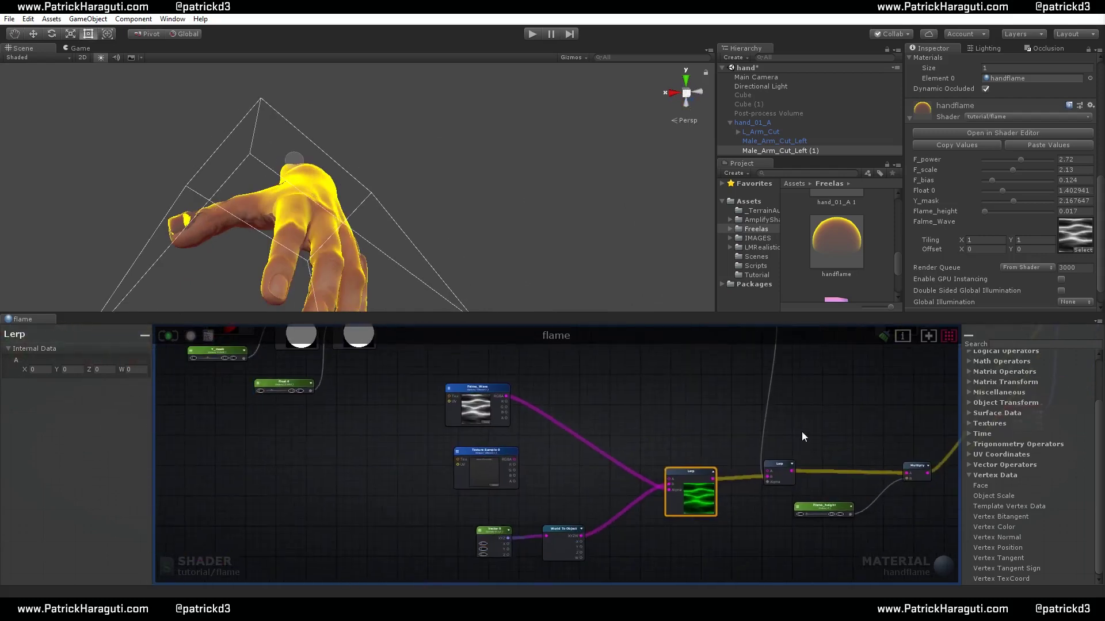
scroll(670, 472, up, 5)
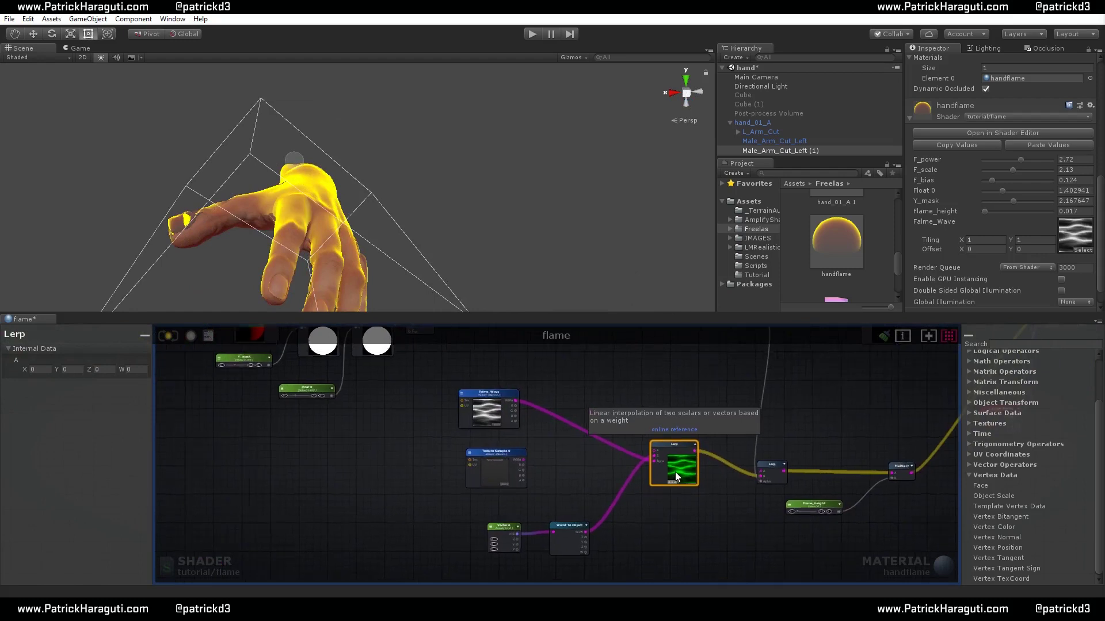
scroll(688, 470, up, 1)
right_drag(688, 516, 776, 464)
scroll(771, 461, down, 2)
drag(430, 526, 418, 523)
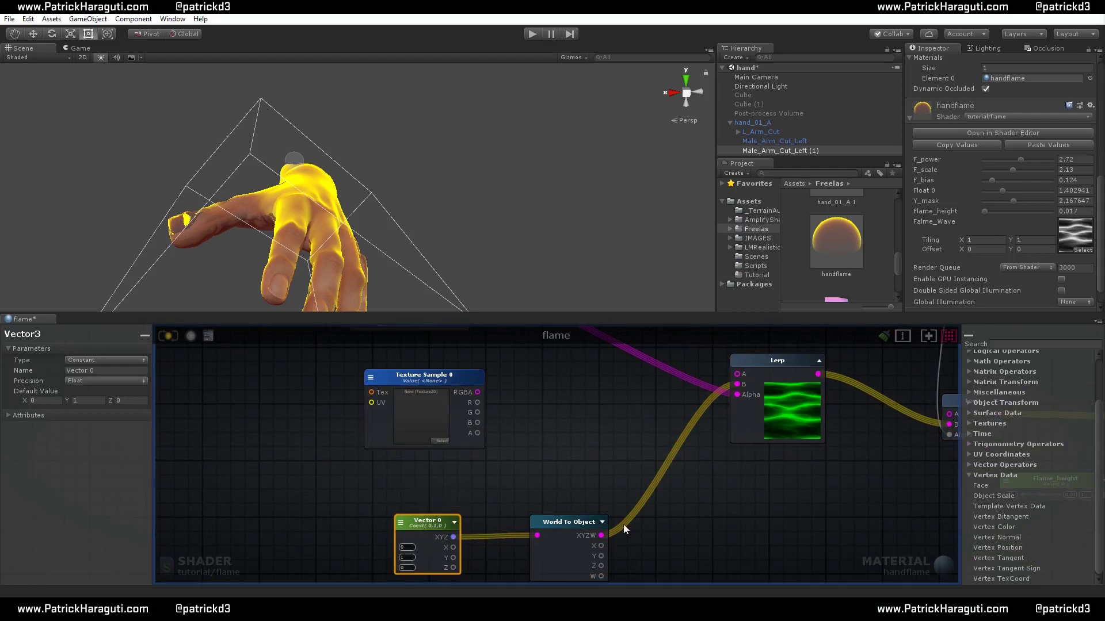
alt+drag(396, 187, 407, 147)
scroll(372, 173, down, 4)
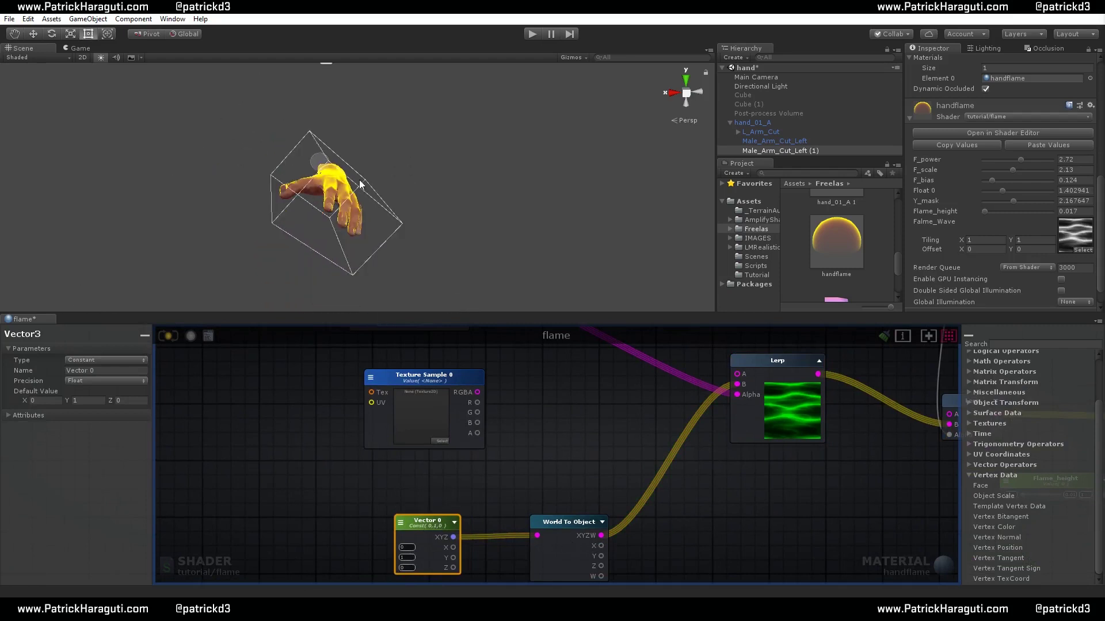
Add a Panner node before Falme_Wave, connect its Out to the texture's UV, and place it slightly below the texture node
middle_drag(524, 423, 701, 452)
drag(777, 406, 782, 413)
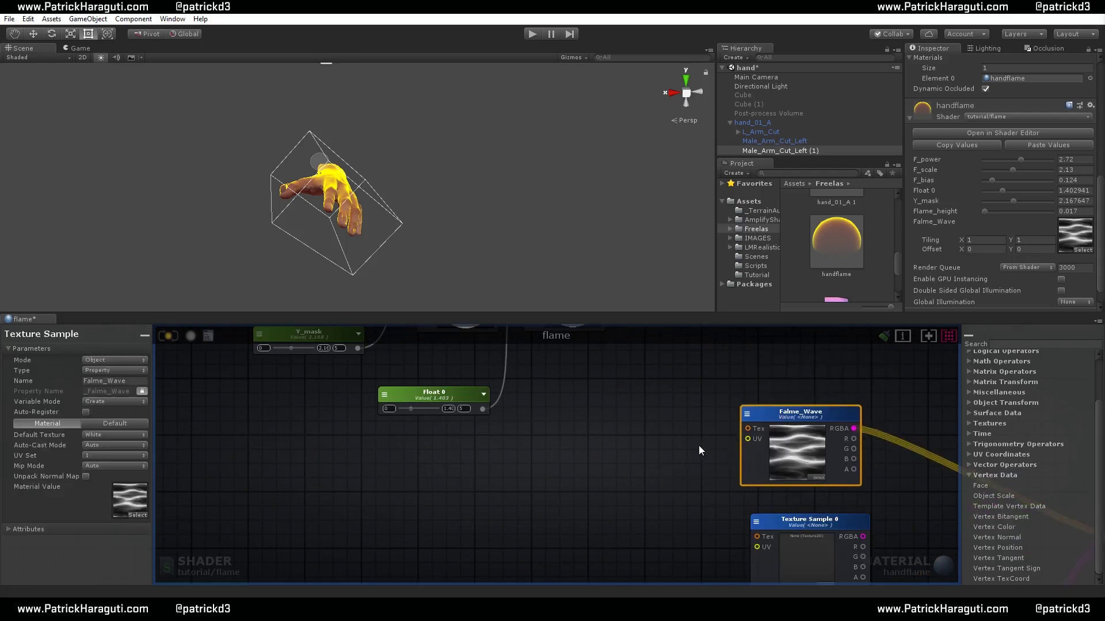
right_click(561, 442)
text(pann)
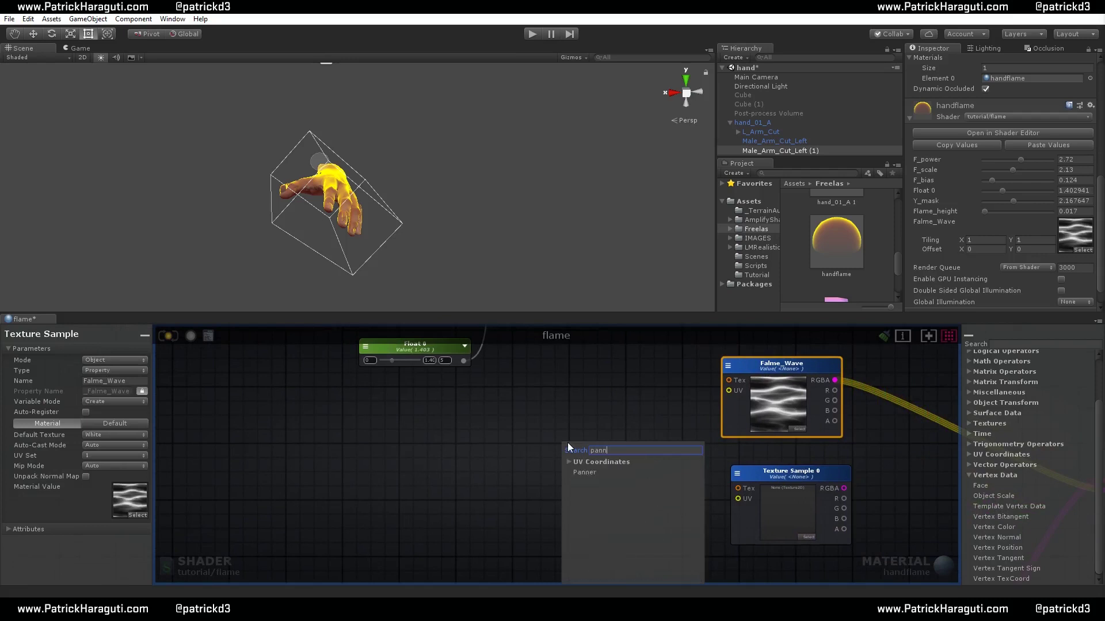
click(590, 472)
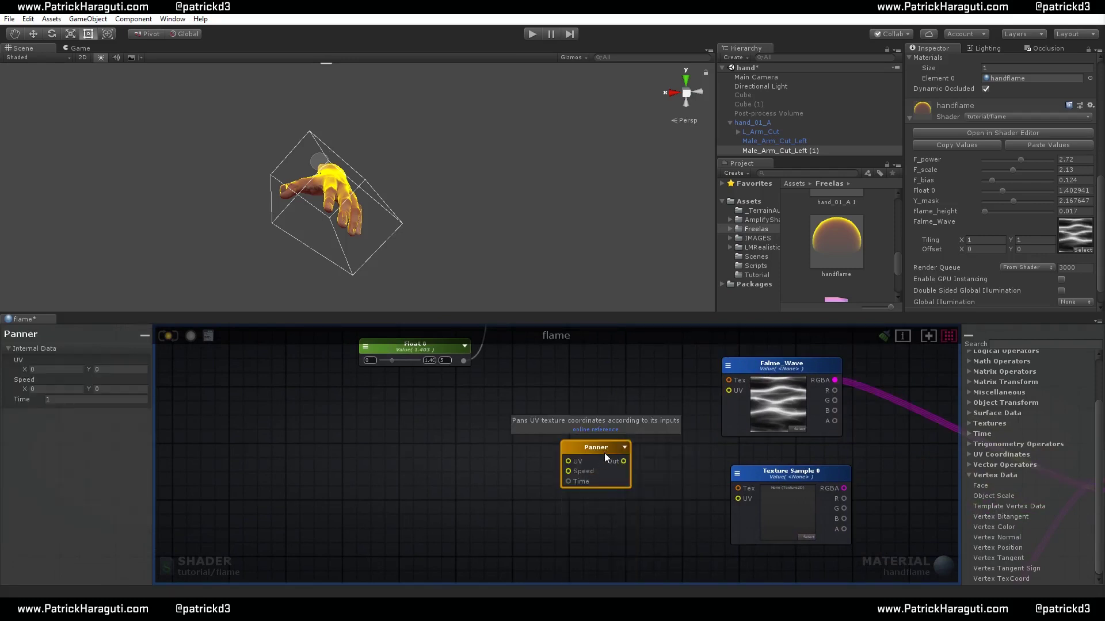
drag(624, 460, 727, 393)
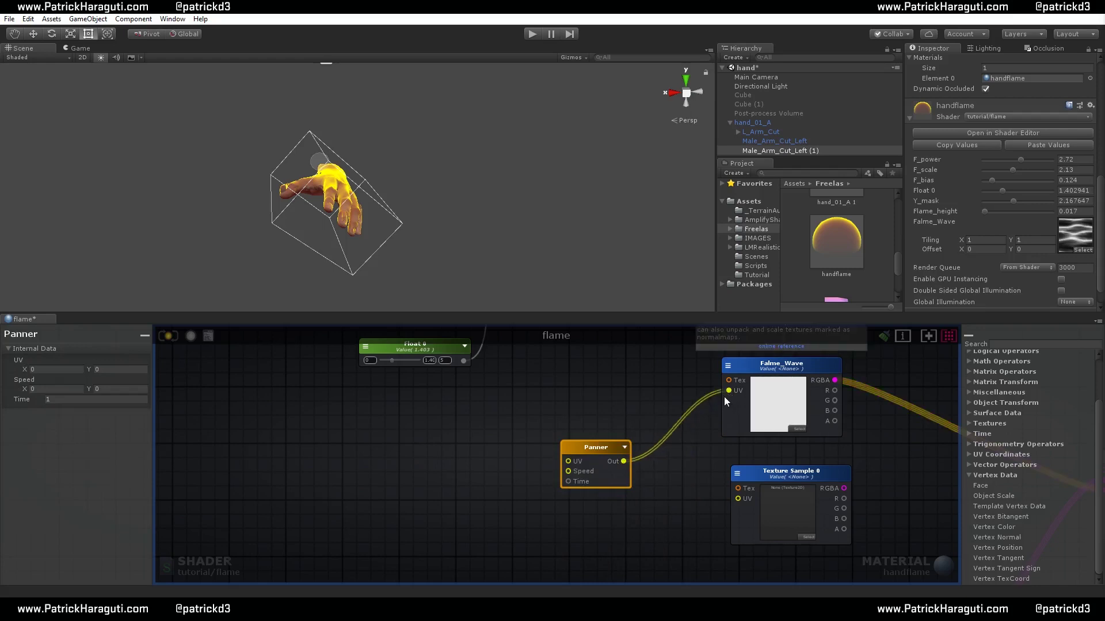
drag(608, 443, 619, 408)
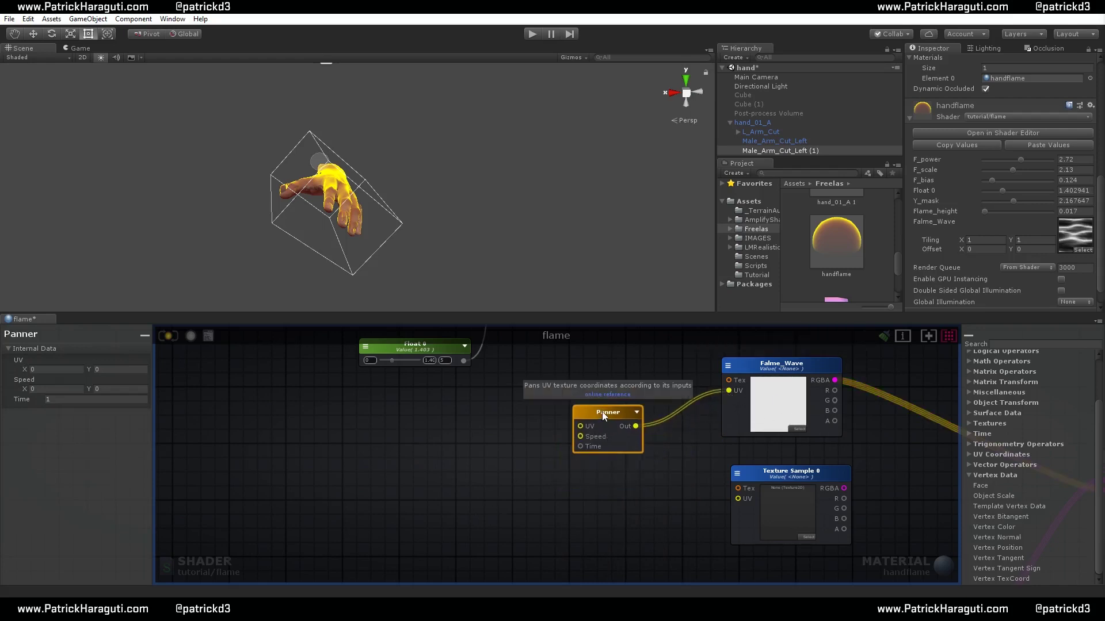
drag(602, 414, 576, 466)
scroll(647, 482, up, 3)
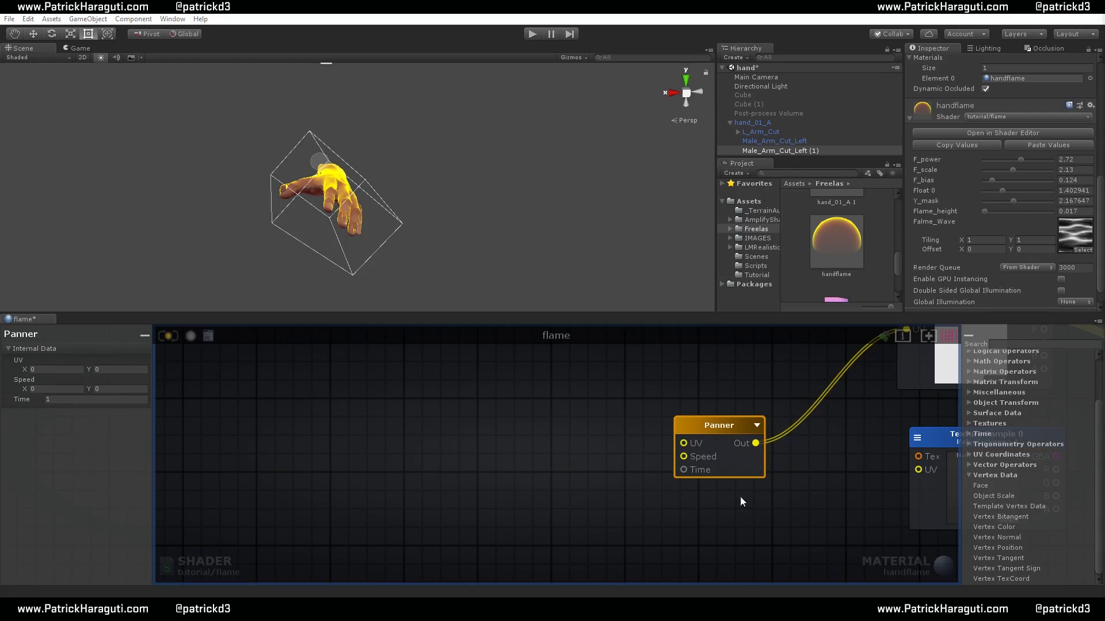
middle_drag(722, 491, 513, 536)
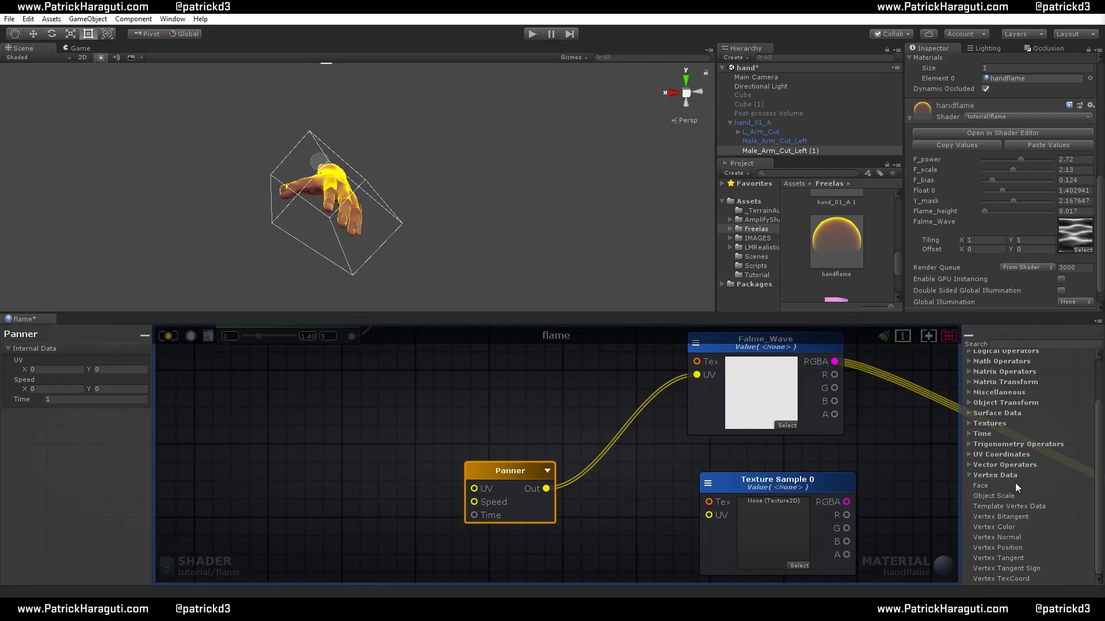
Add a Texture Coordinates node beside the Panner and connect its UV output to the Panner's UV input
click(968, 423)
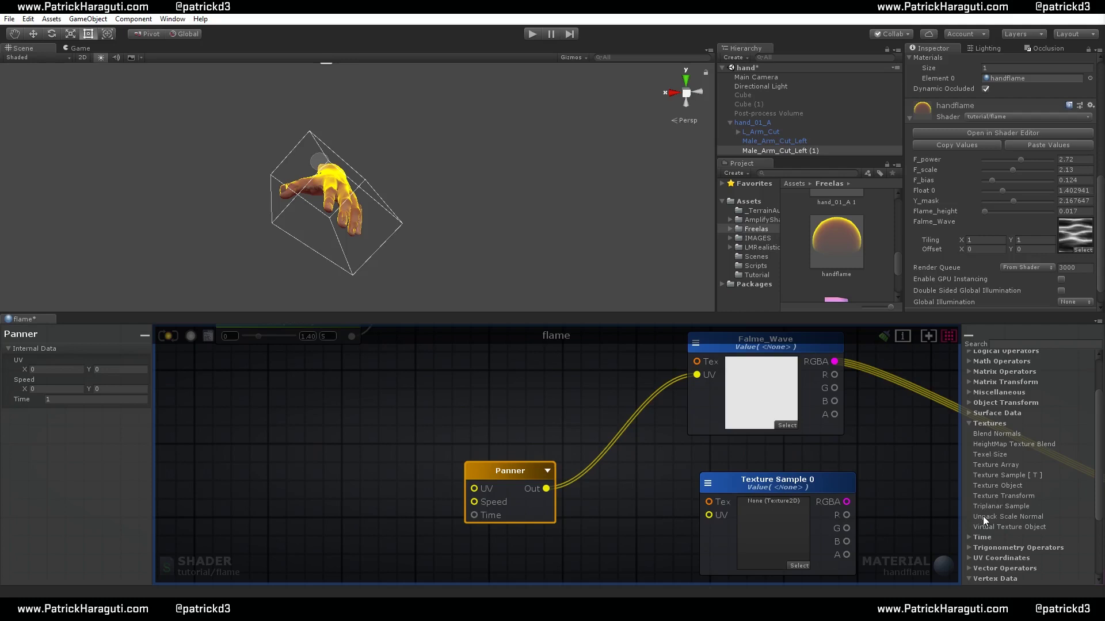
right_click(325, 442)
text(texture)
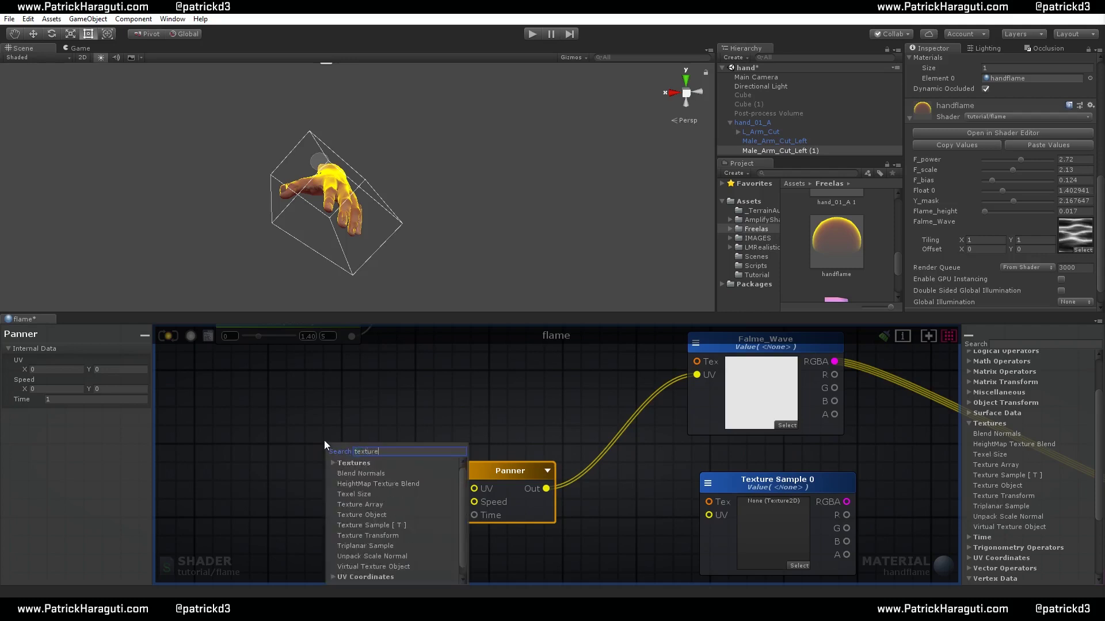
scroll(403, 529, down, 1)
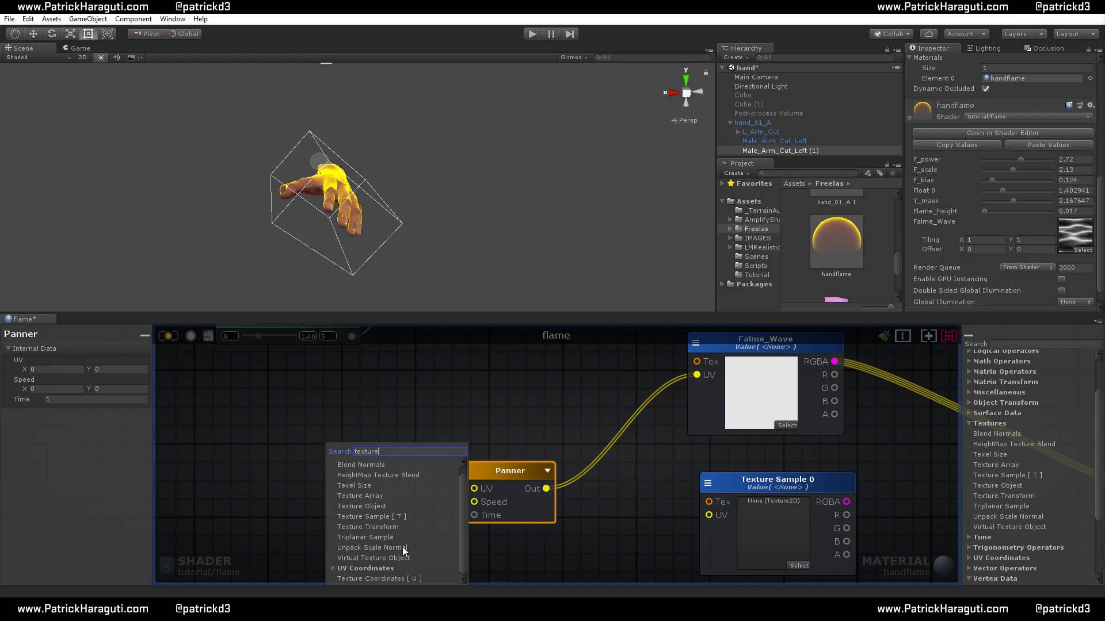
click(389, 579)
drag(379, 450, 333, 457)
drag(392, 475, 475, 488)
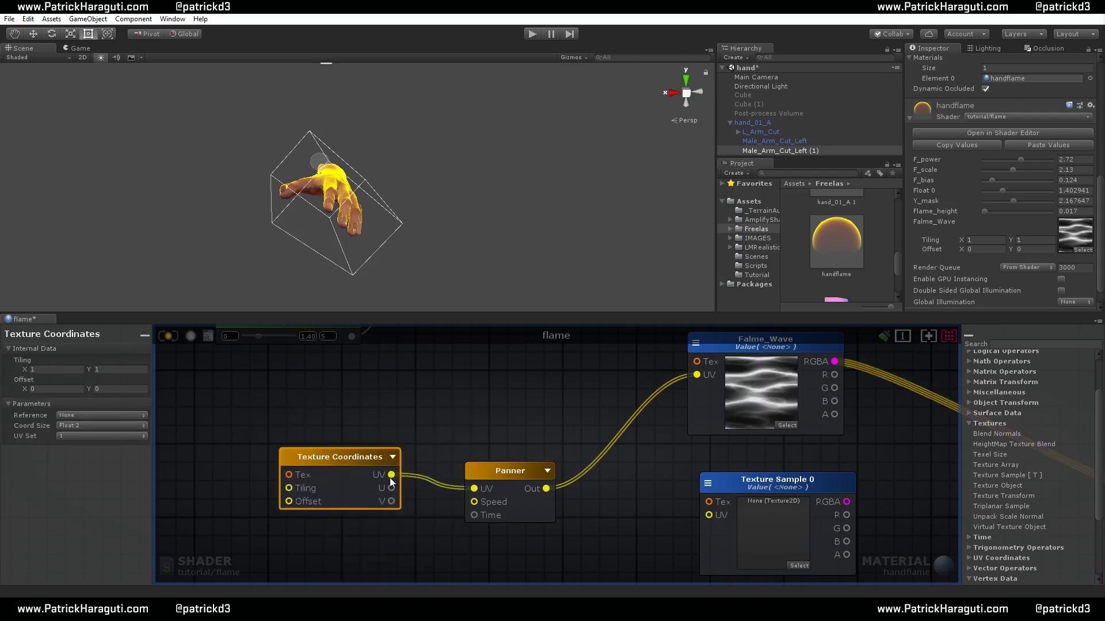
Space out the Texture Coordinates and Panner nodes, leaving free room beneath Texture Coordinates
drag(340, 458, 289, 403)
middle_drag(720, 395, 641, 416)
drag(431, 491, 440, 436)
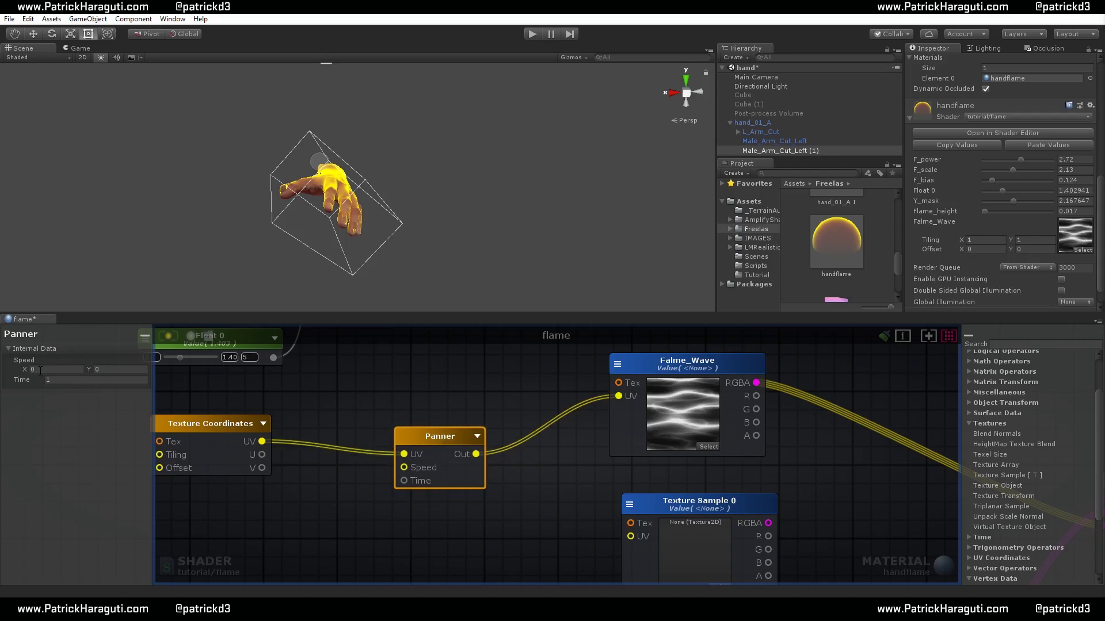
middle_drag(360, 527, 602, 485)
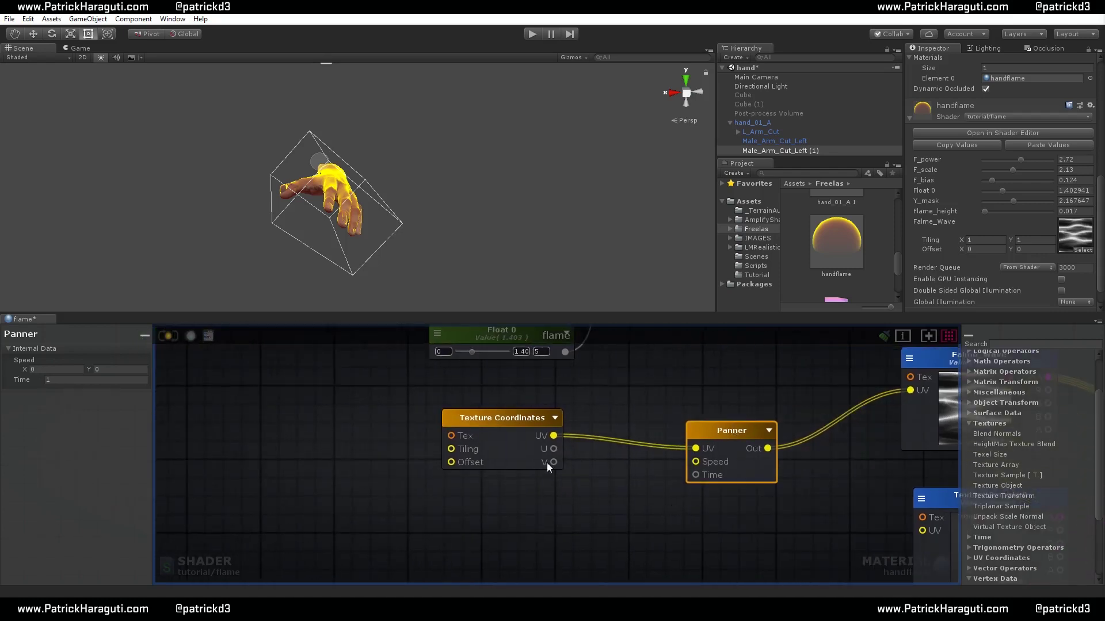
drag(502, 419, 491, 383)
drag(724, 432, 734, 437)
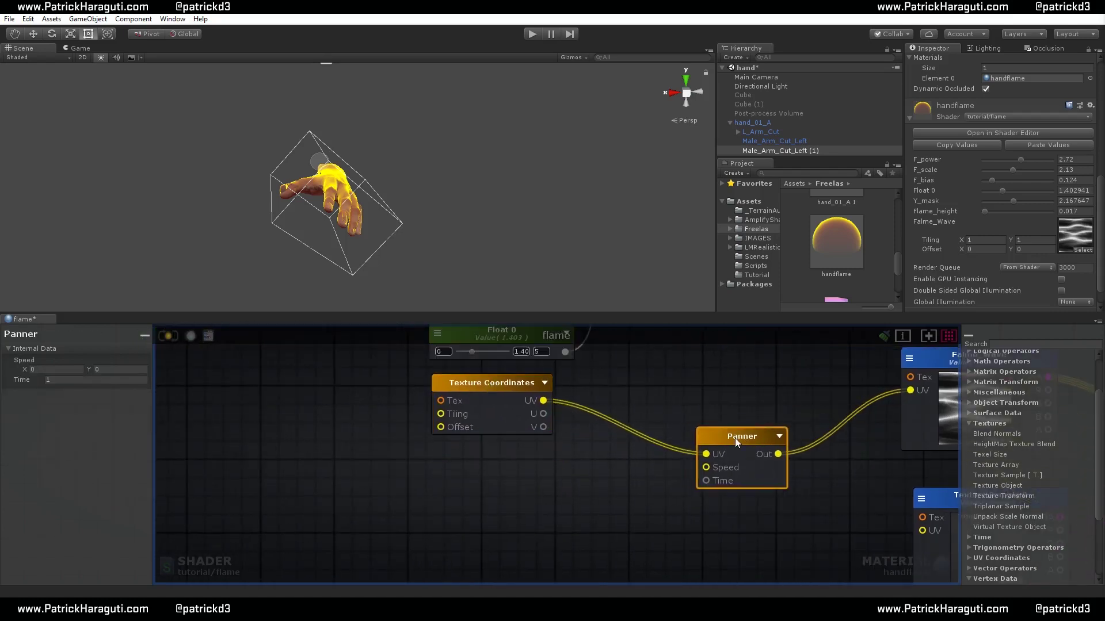
click(495, 512)
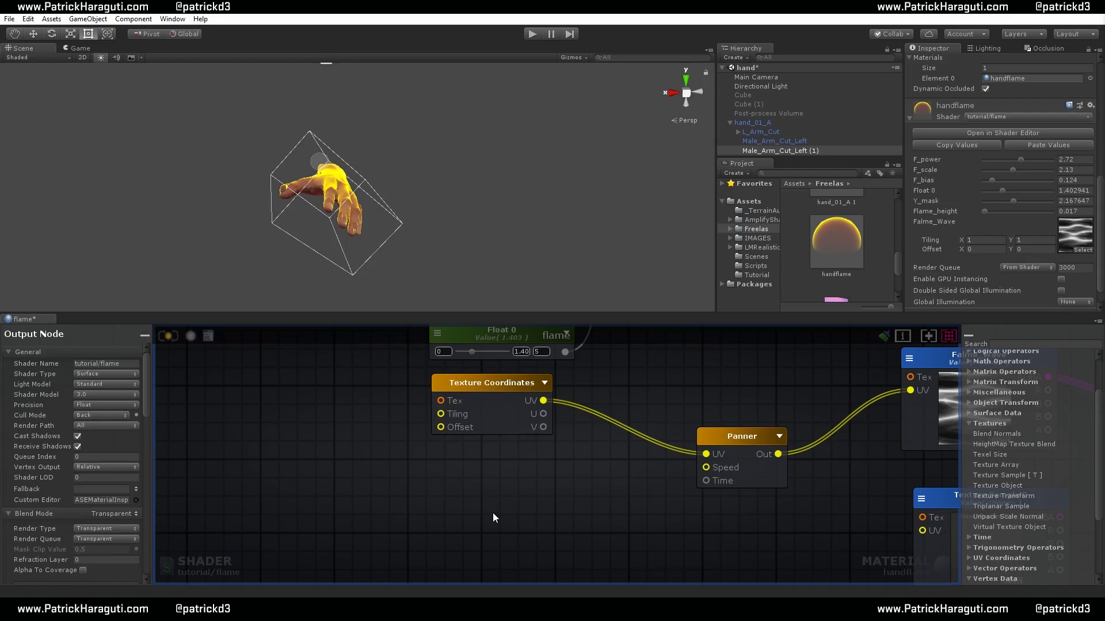
right_click(492, 513)
text(int)
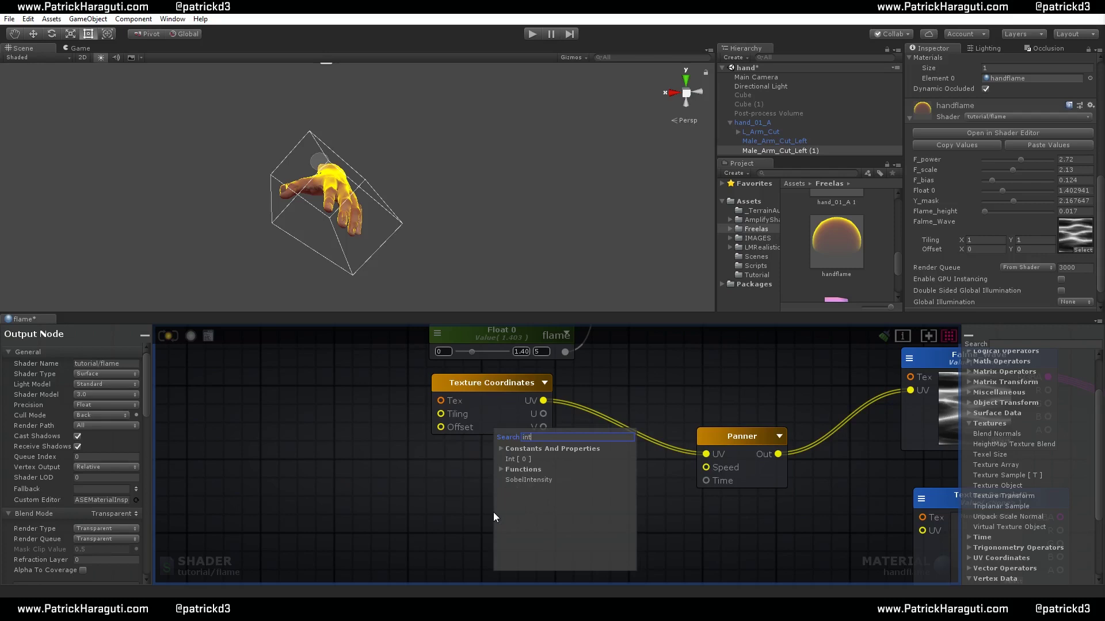
click(530, 458)
drag(521, 457, 489, 492)
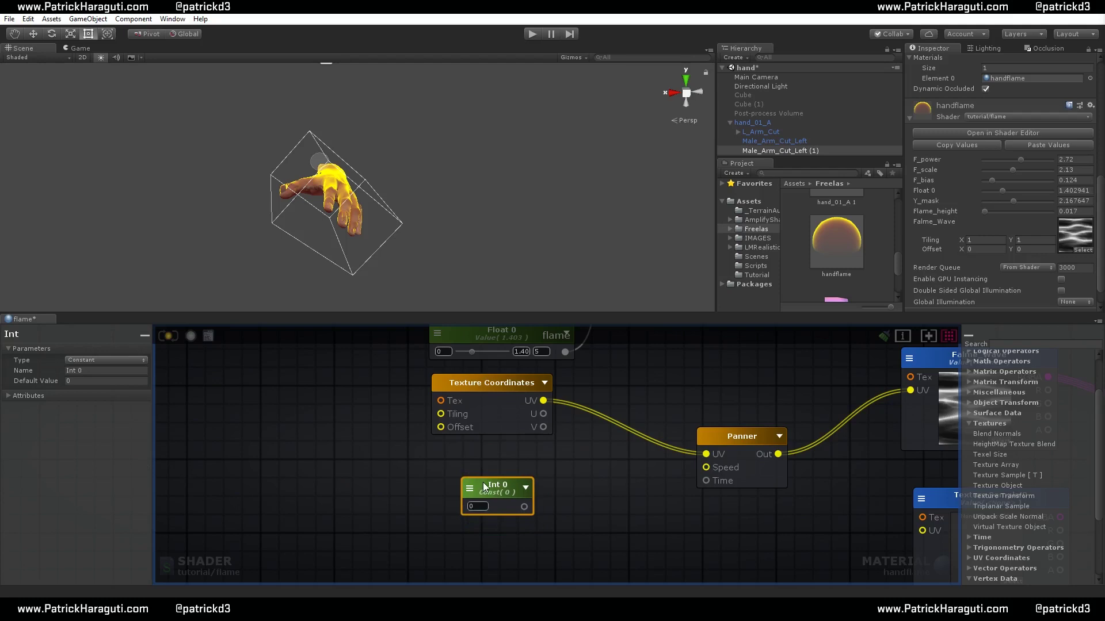
key(Delete)
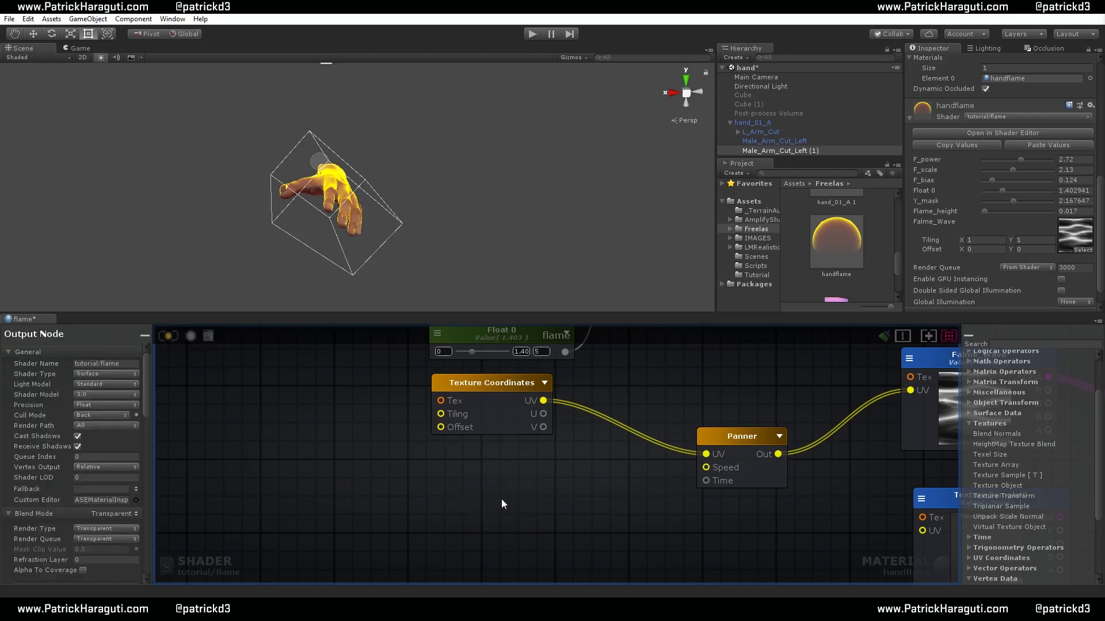
Add a Float node below Texture Coordinates with Min -1 and Max 1
click(502, 500)
drag(530, 506, 461, 481)
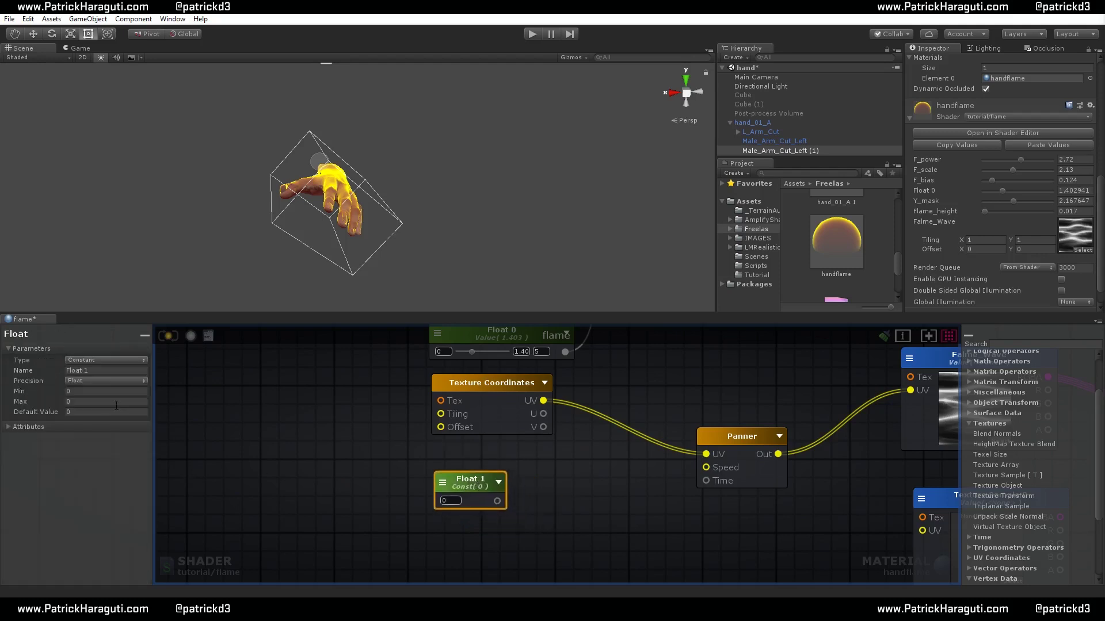
click(88, 392)
text(-1)
key(Tab)
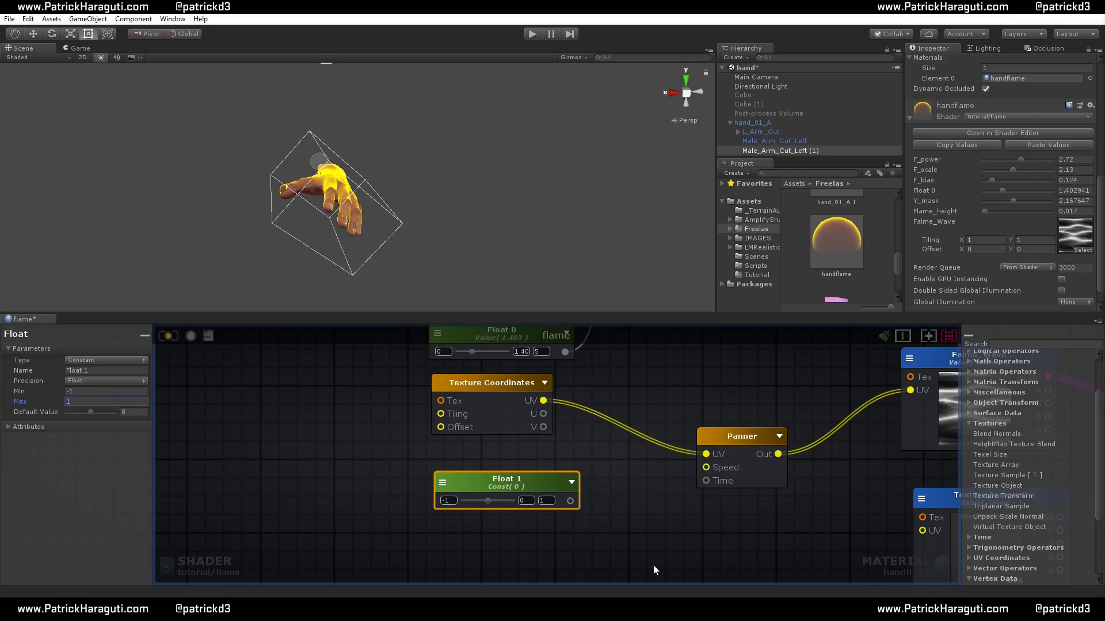
middle_drag(627, 544, 715, 515)
drag(574, 449, 489, 433)
Duplicate the -1 to 1 Float node and place the copy directly beneath the original
click(571, 507)
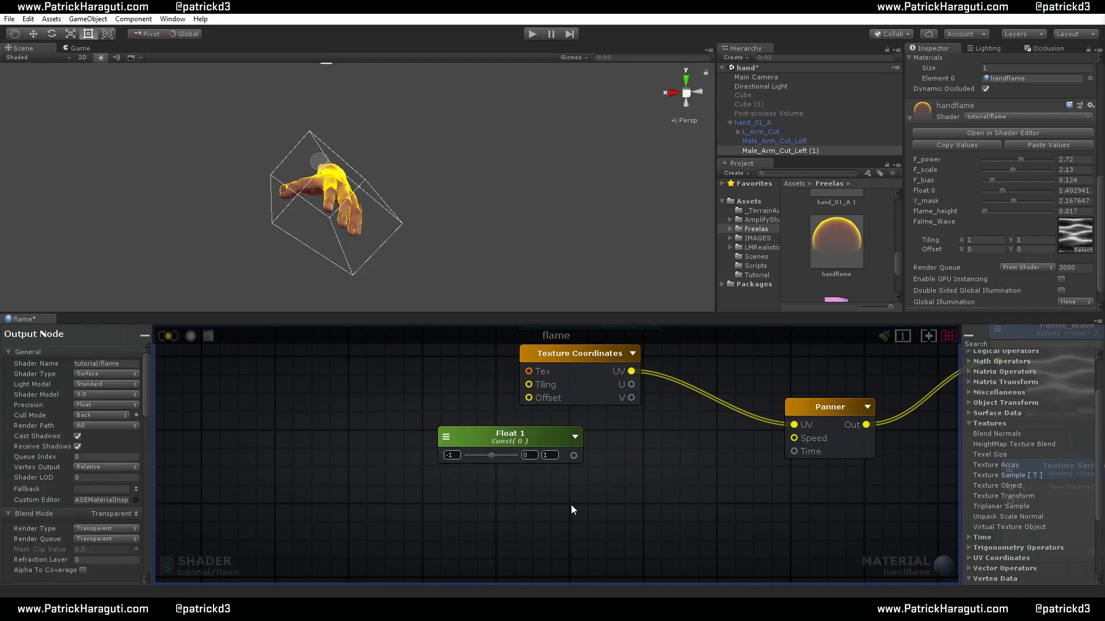
click(516, 439)
key(ctrl+d)
drag(593, 433, 501, 484)
Name the upper float U and the lower float V
click(468, 435)
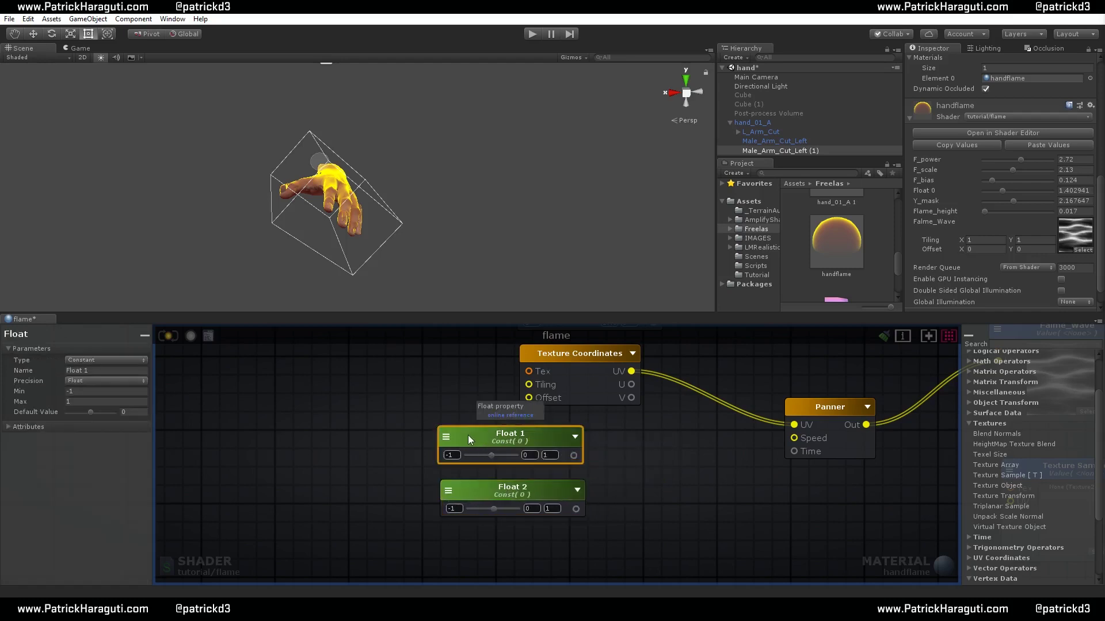
click(103, 371)
text(U)
click(479, 488)
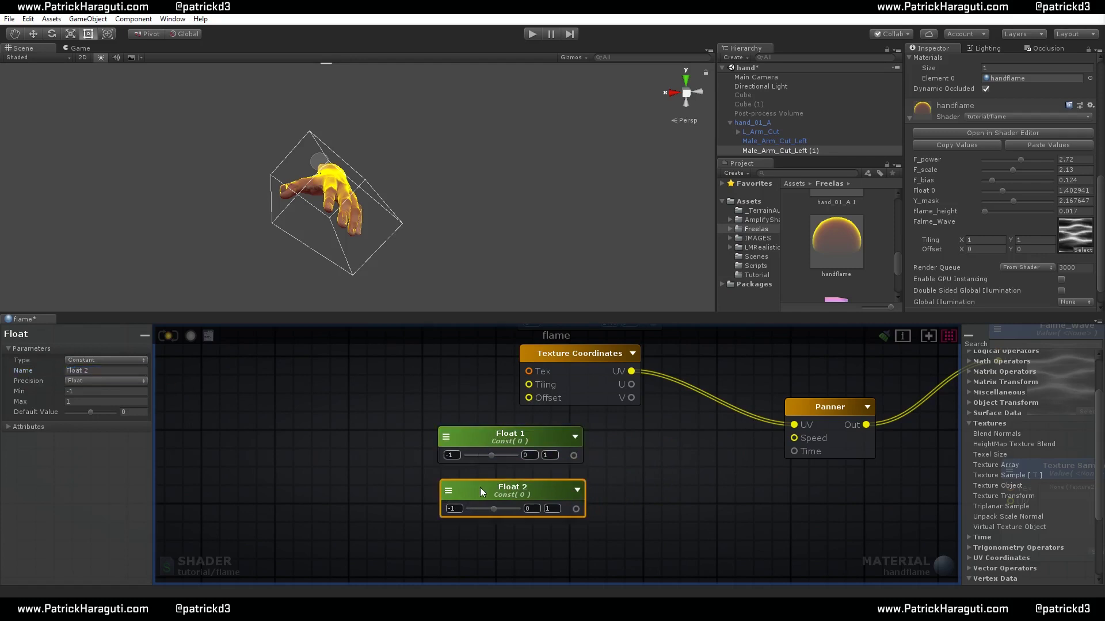
click(114, 374)
text(V)
Duplicate the V float, place the copy beneath it and name it Speed
middle_drag(589, 490, 621, 431)
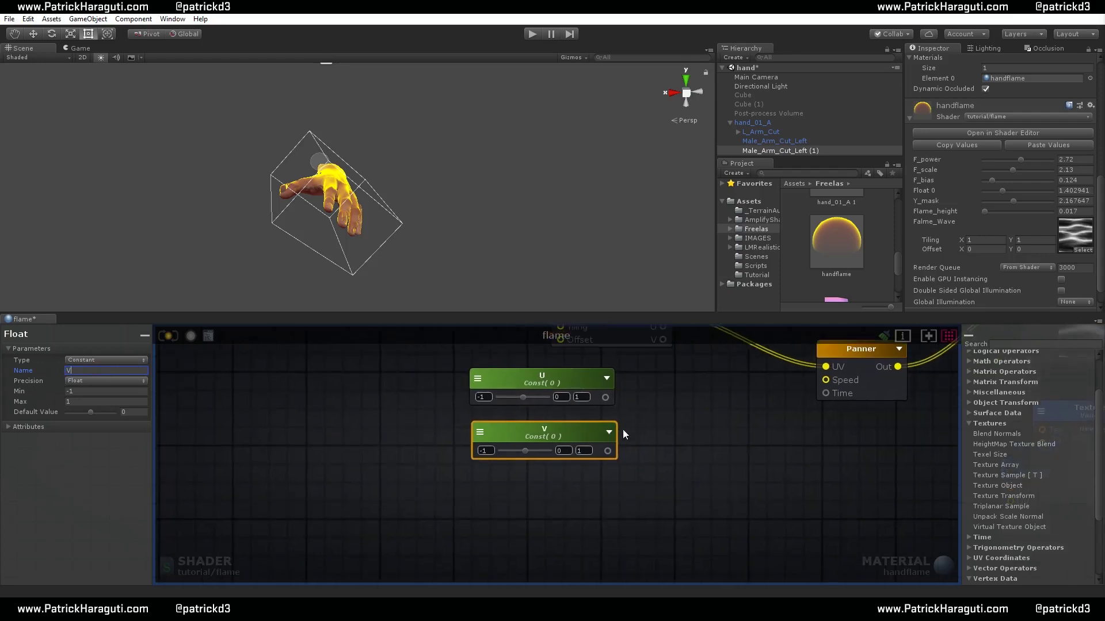
click(579, 426)
drag(644, 436, 530, 498)
click(108, 372)
text(Spp)
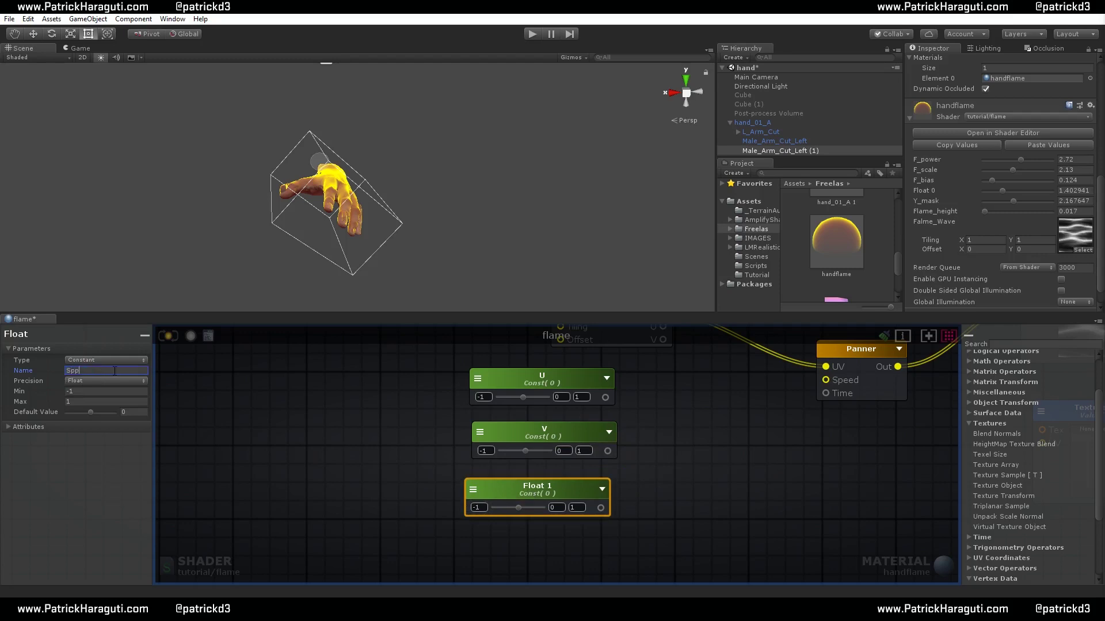
text(ed)
Set the Speed float's Min to 0 and Max to 5
click(100, 390)
text(0)
click(87, 402)
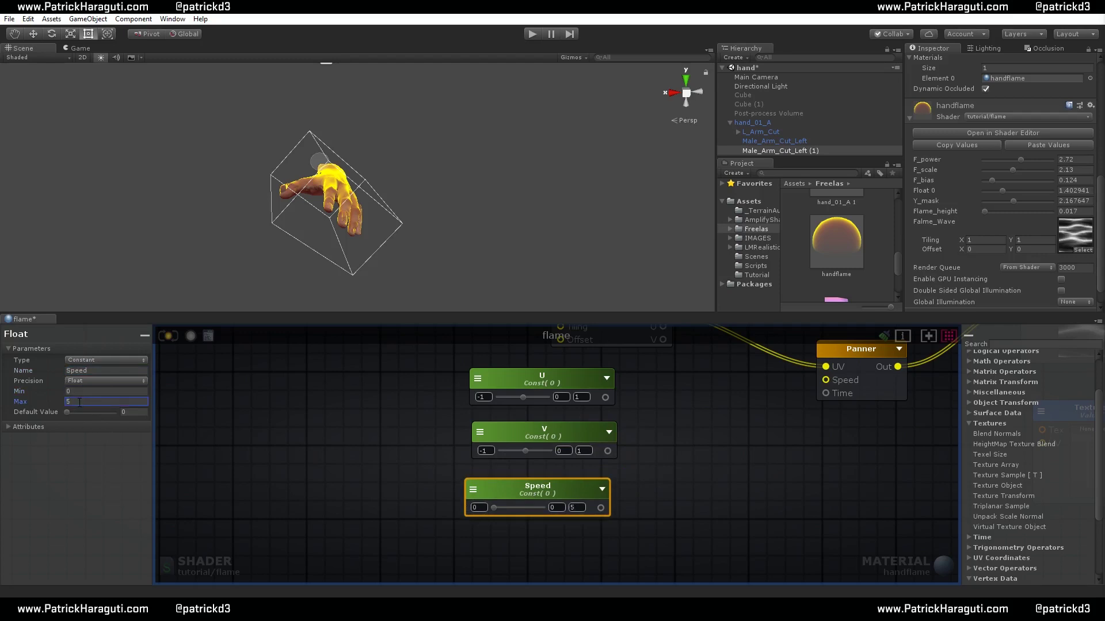
Connect the Speed float to the Panner's Time input and move the V float closer beneath U
middle_drag(875, 447, 831, 464)
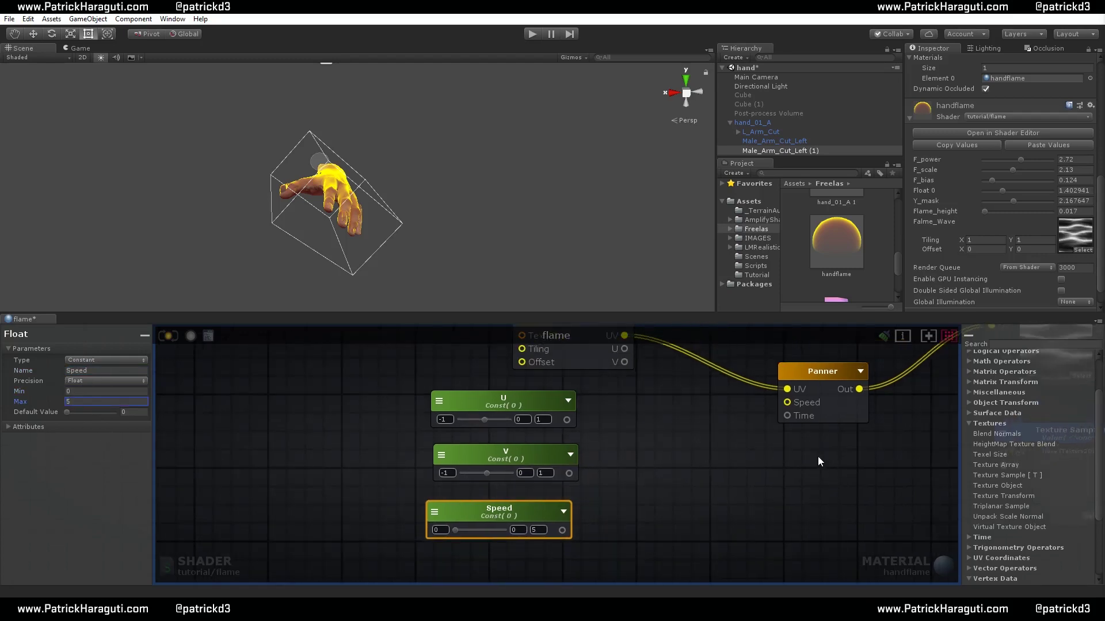
drag(562, 530, 784, 413)
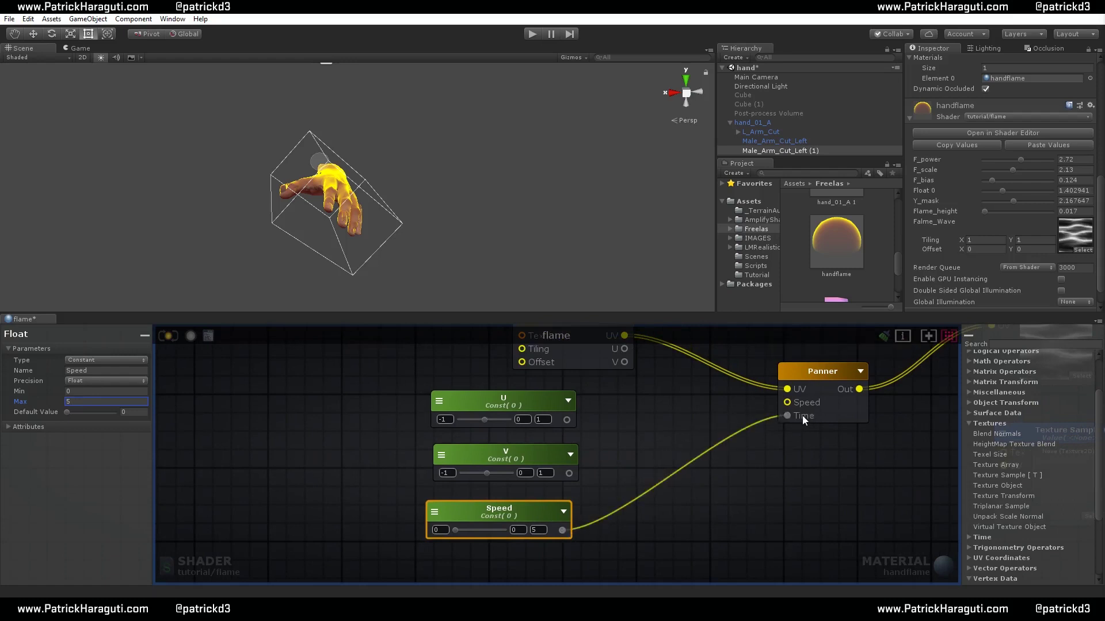
middle_drag(777, 479, 853, 488)
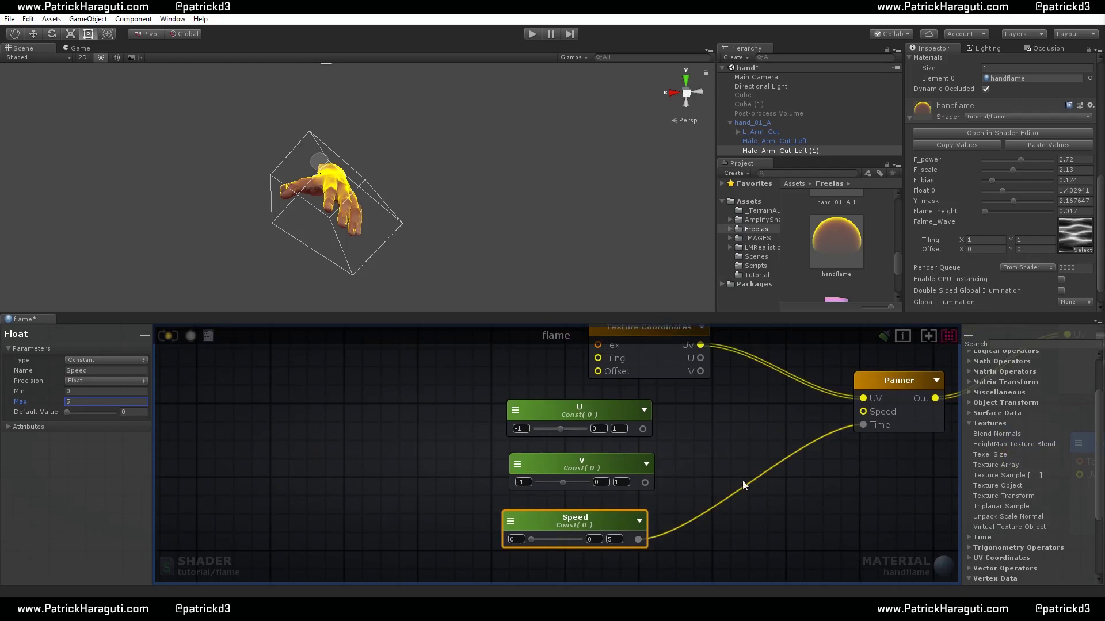
drag(570, 467, 566, 454)
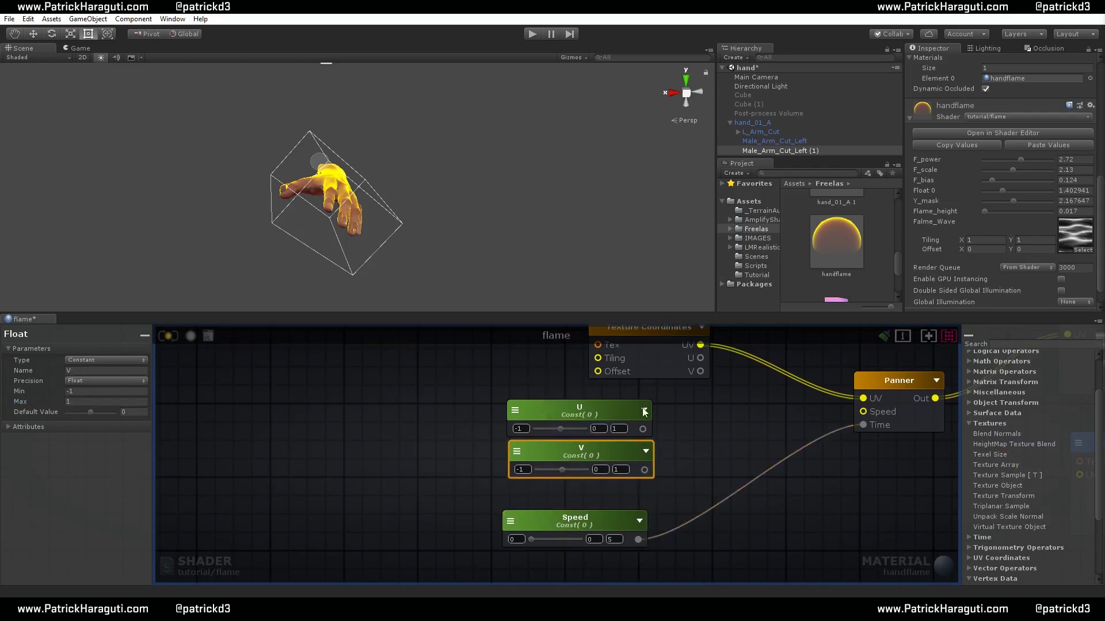
Move the U and V floats together farther away from the Panner to make room between them
right_click(674, 466)
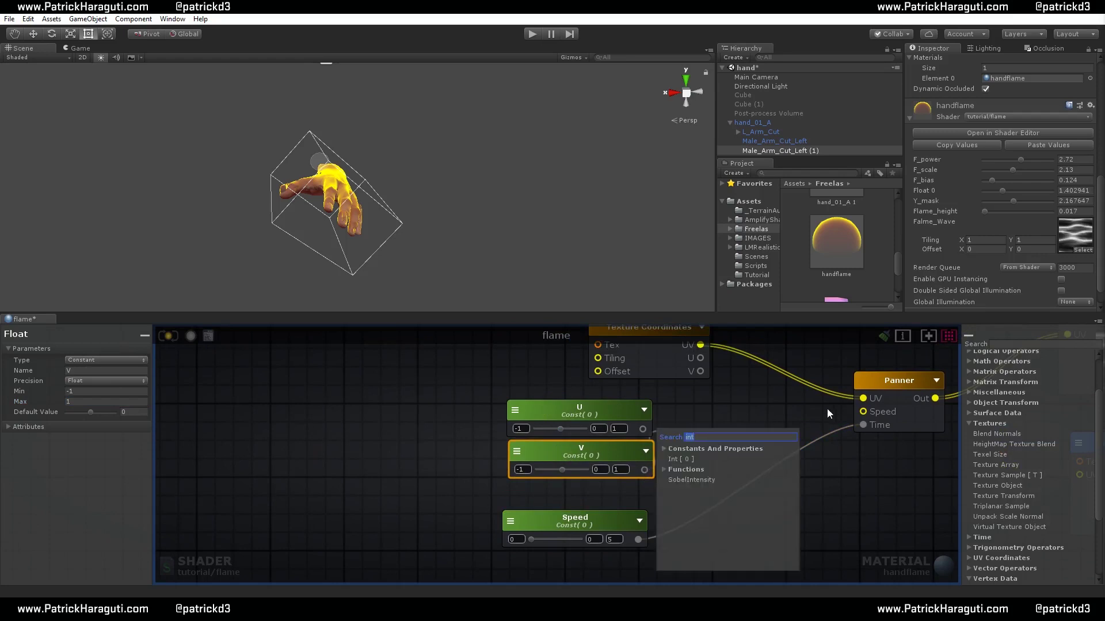
click(827, 409)
drag(467, 388, 502, 459)
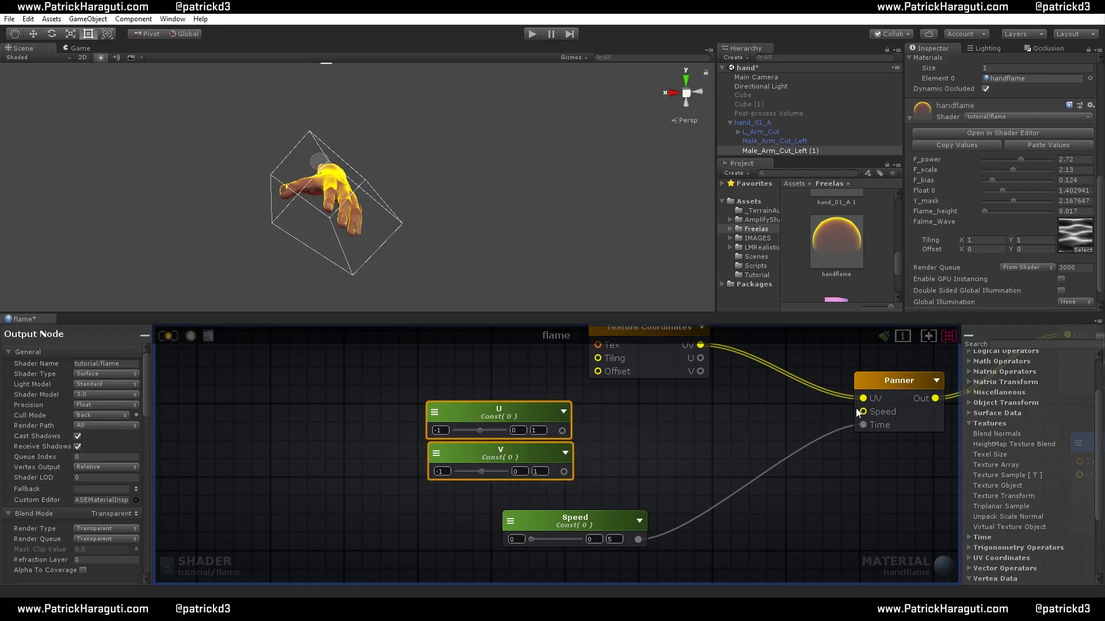
click(699, 432)
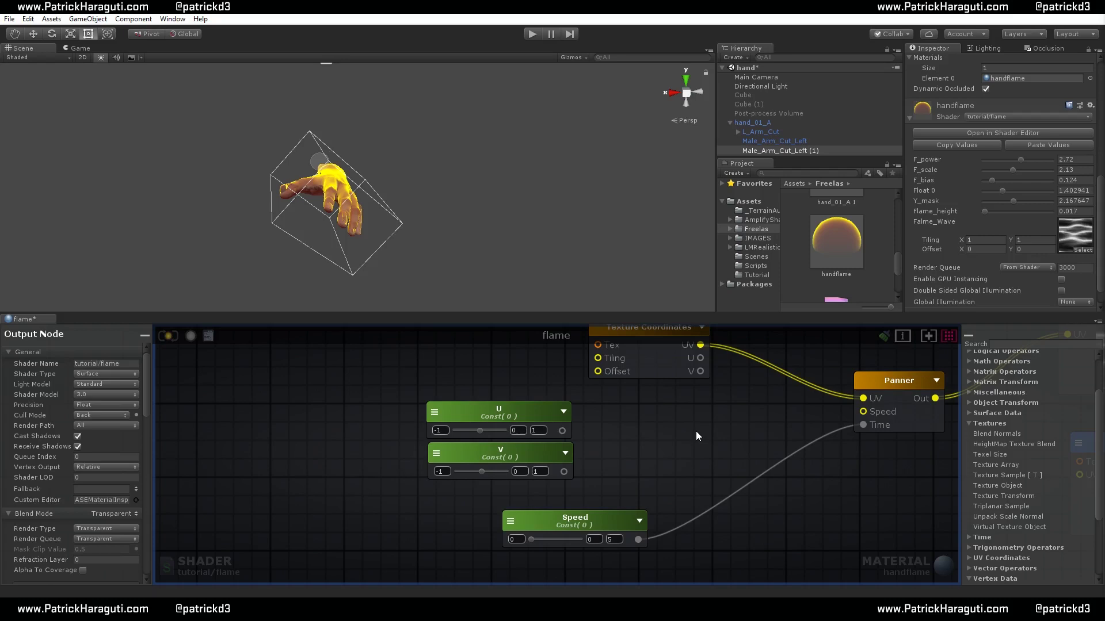
Add an Append node, feed it U as X and V as Y, and connect its output to the Panner's Speed input
right_click(696, 430)
text(app)
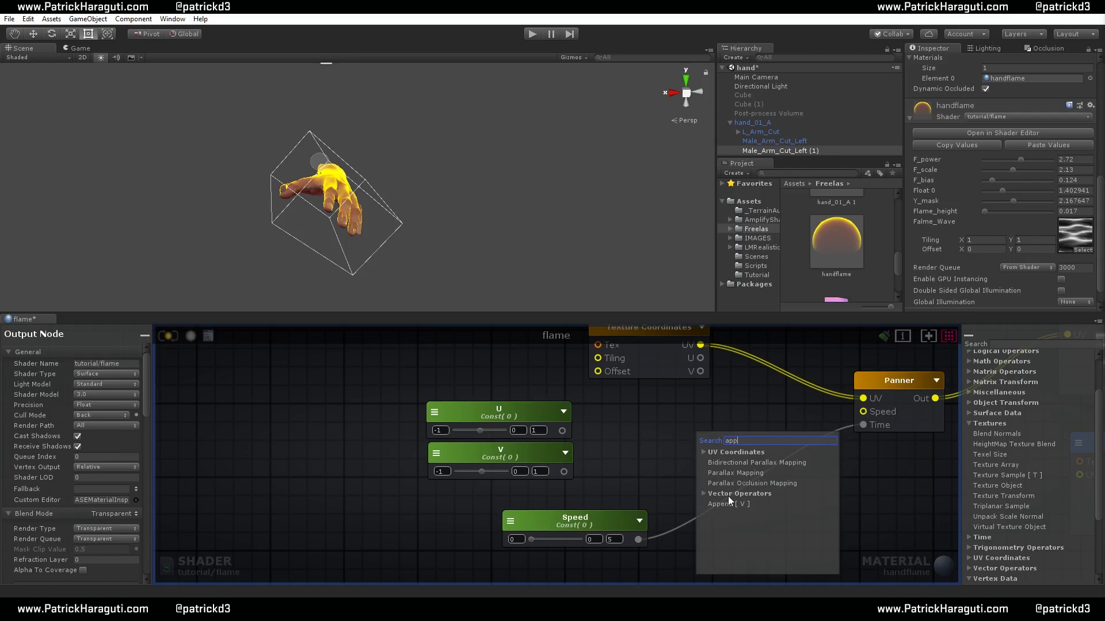
click(747, 506)
drag(731, 442, 683, 420)
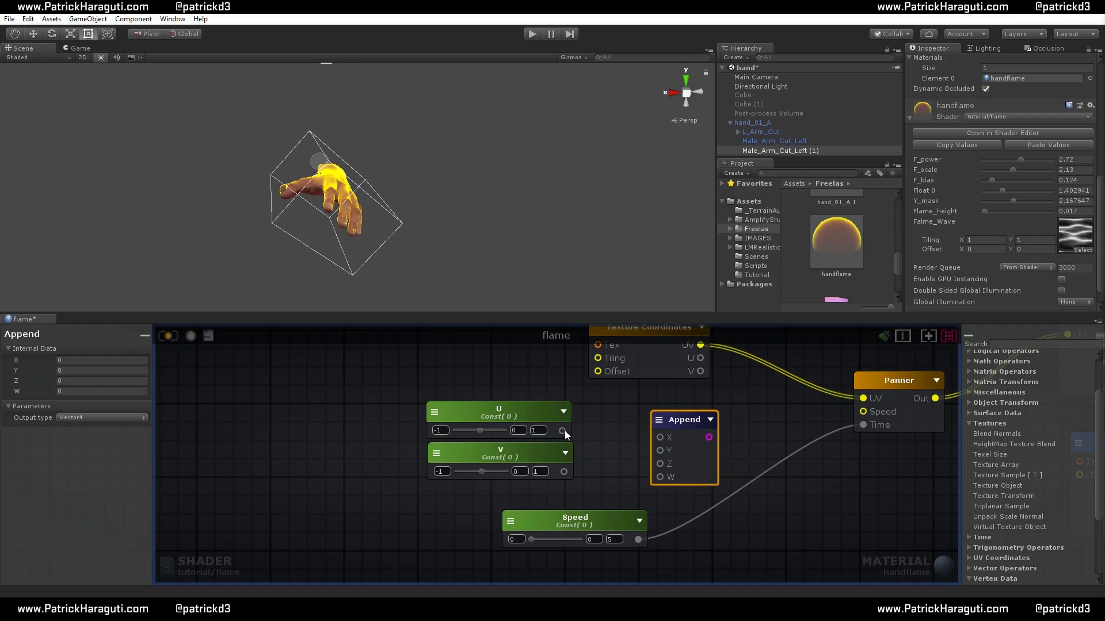
drag(563, 431, 660, 439)
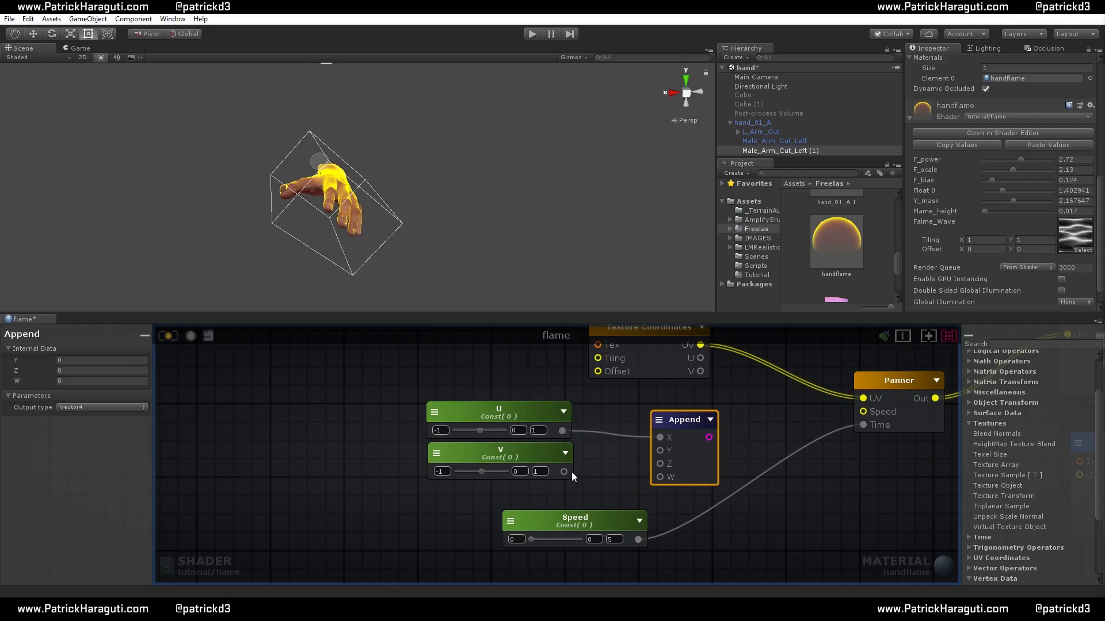
drag(563, 471, 863, 412)
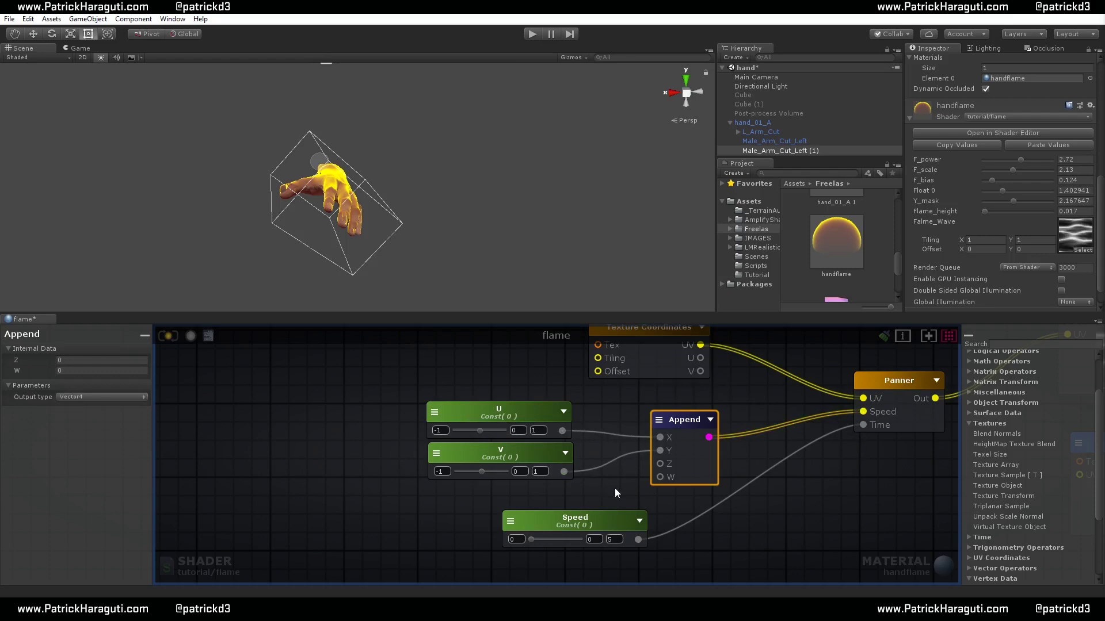
Update the flame shader and inspect the hand up close along with its handflame material settings
click(169, 336)
key(alt)
alt+drag(284, 194, 422, 184)
key(f)
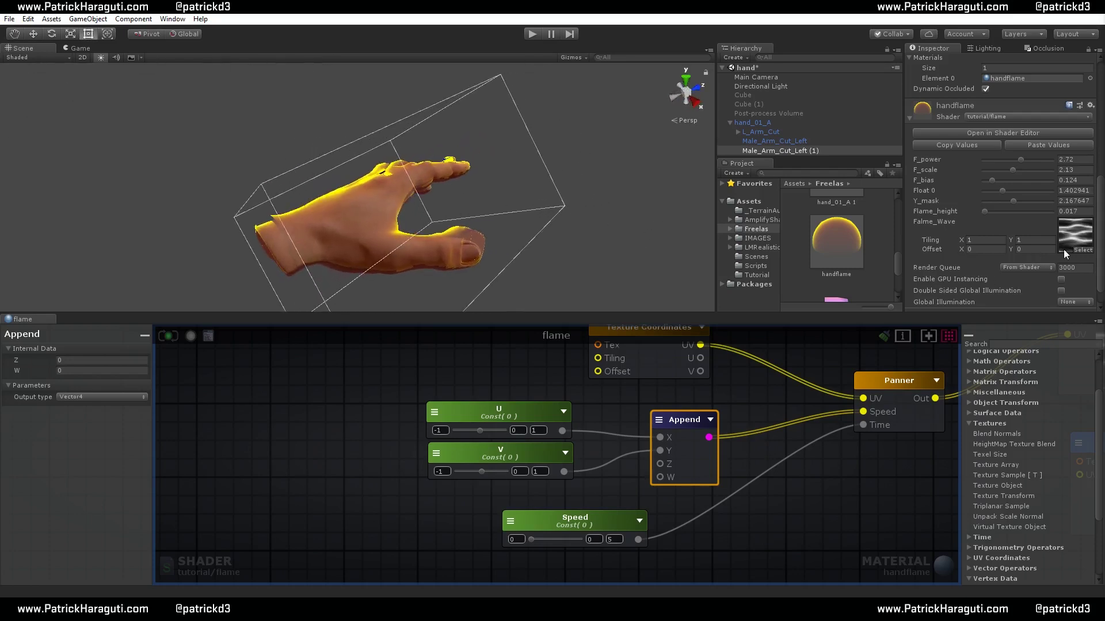
scroll(973, 240, down, 1)
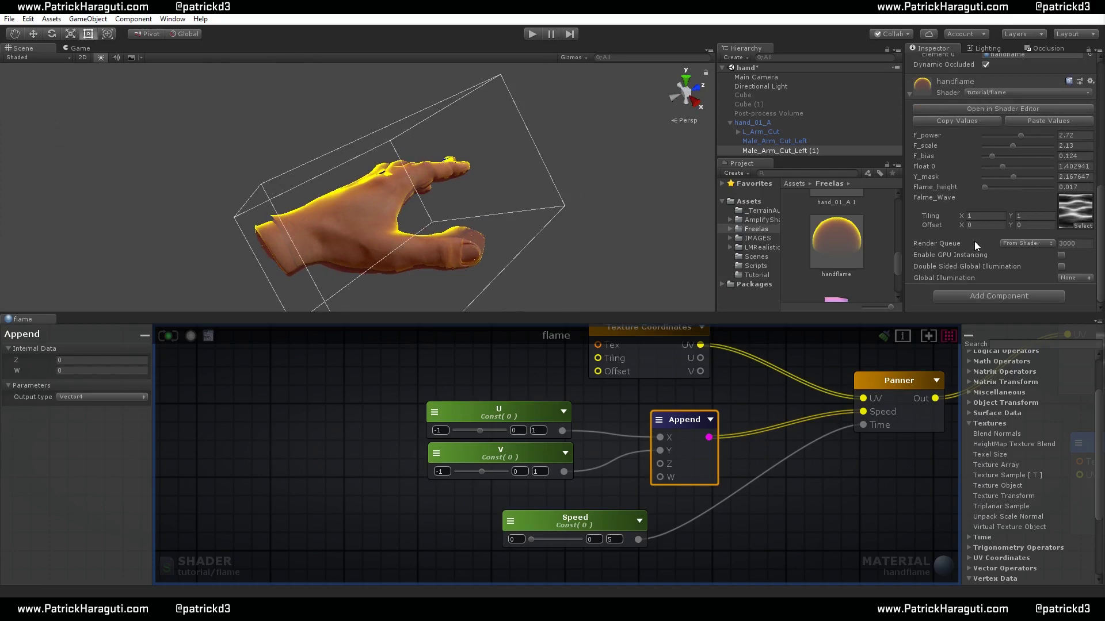
Change the type of both the U and V floats to Property
click(492, 408)
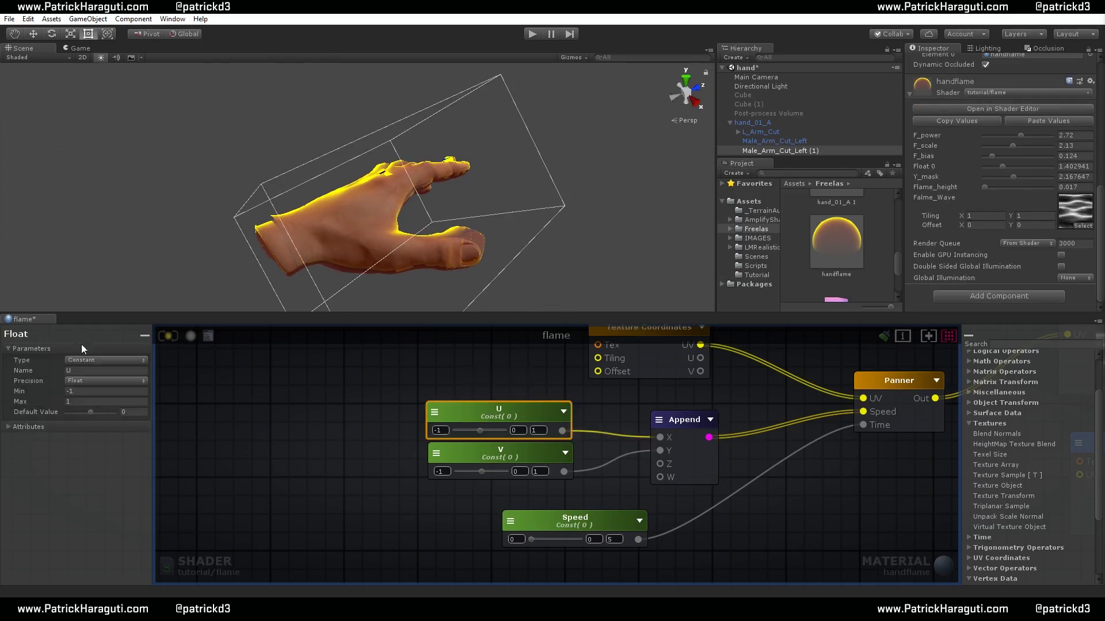
click(87, 359)
click(112, 385)
click(470, 450)
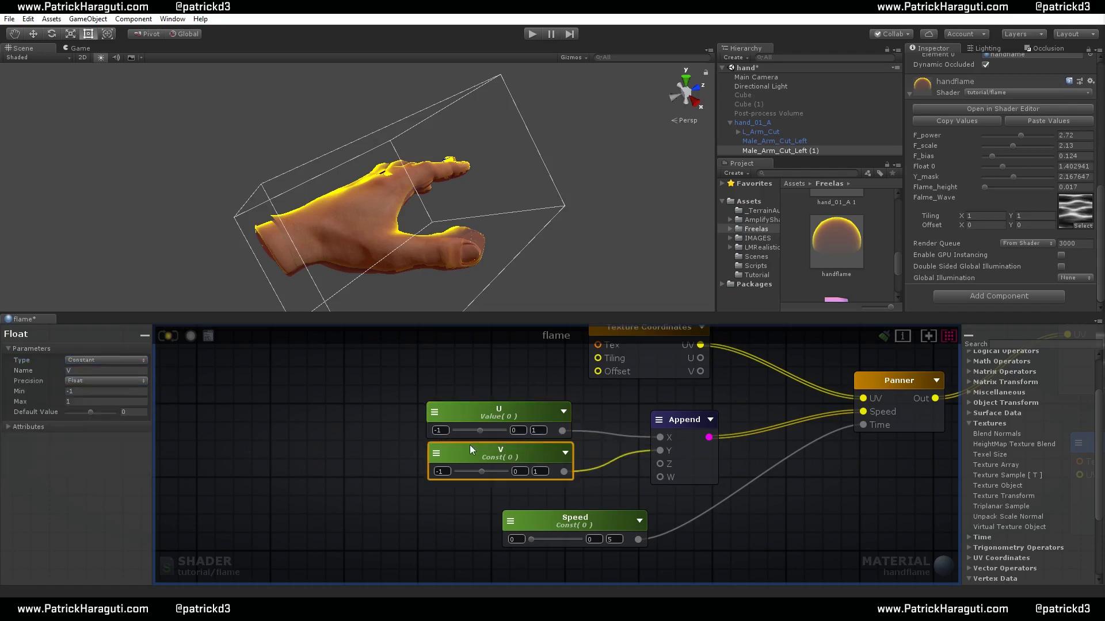
click(130, 359)
click(98, 385)
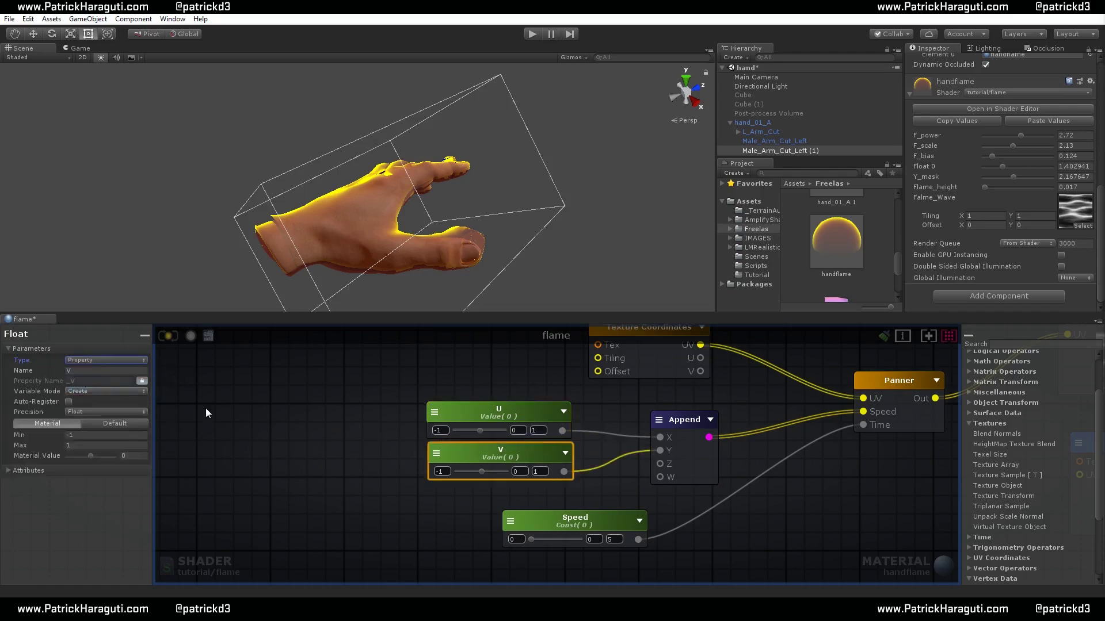
Change the Speed float's type to Property and update the shader
click(534, 516)
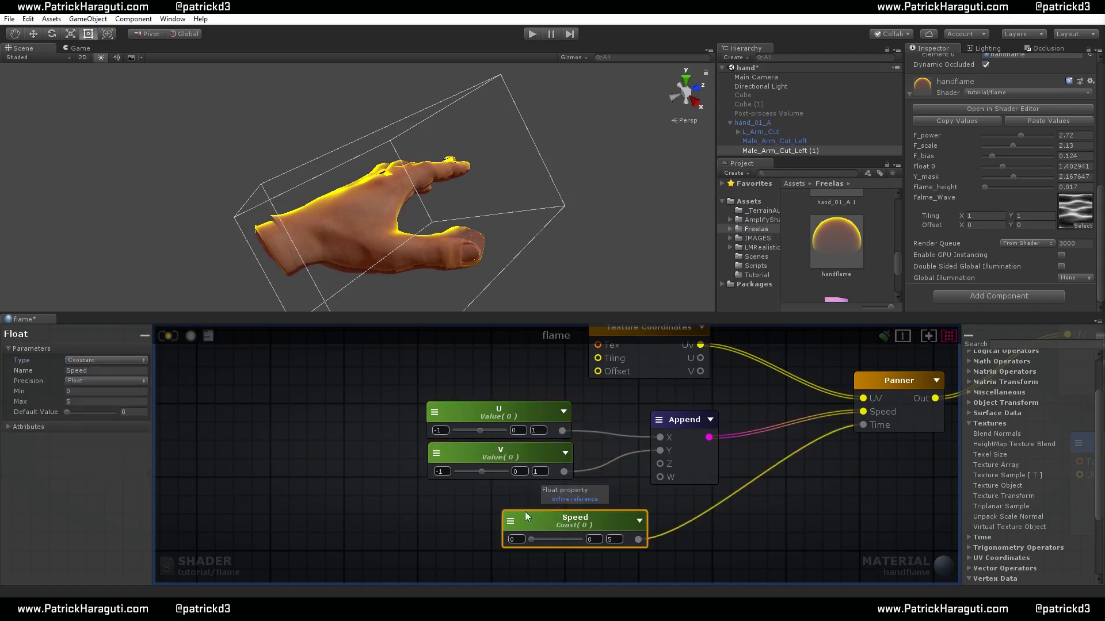
click(115, 361)
click(98, 385)
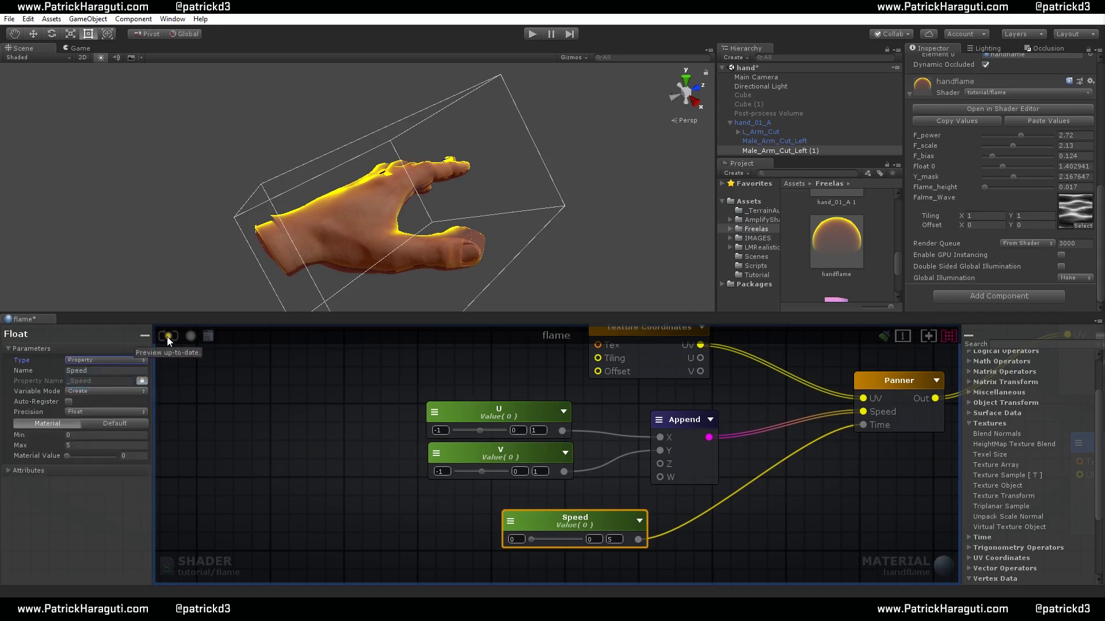
click(167, 337)
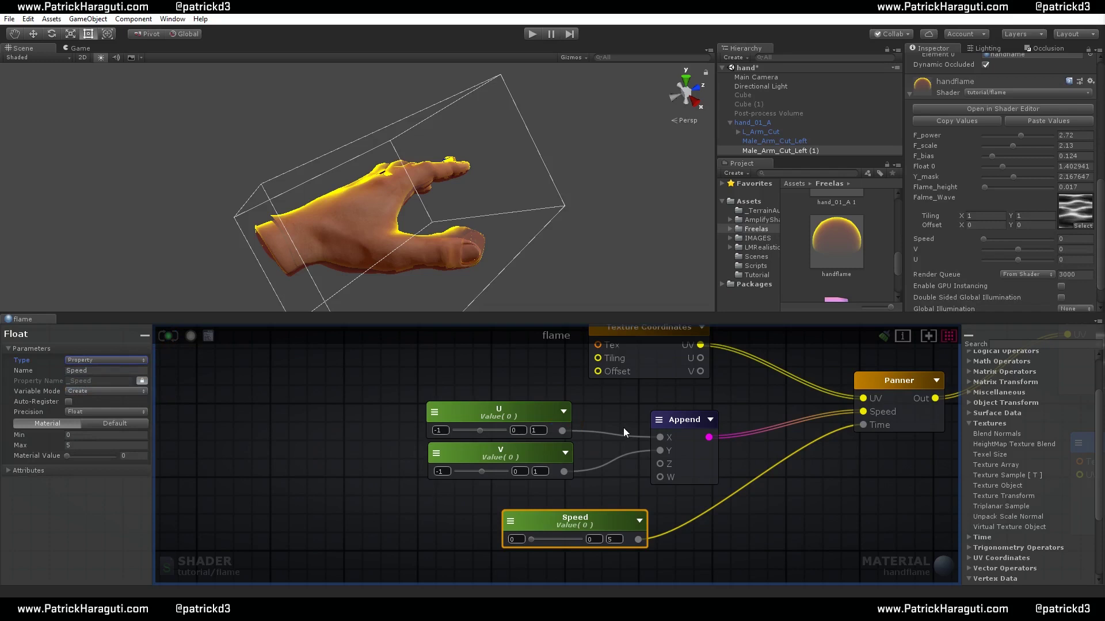
Set V to 1 and Speed to 0.8 on the handflame material and toggle Animated Materials for the Scene view
click(1064, 250)
drag(1019, 250, 1068, 254)
drag(987, 241, 994, 239)
click(141, 57)
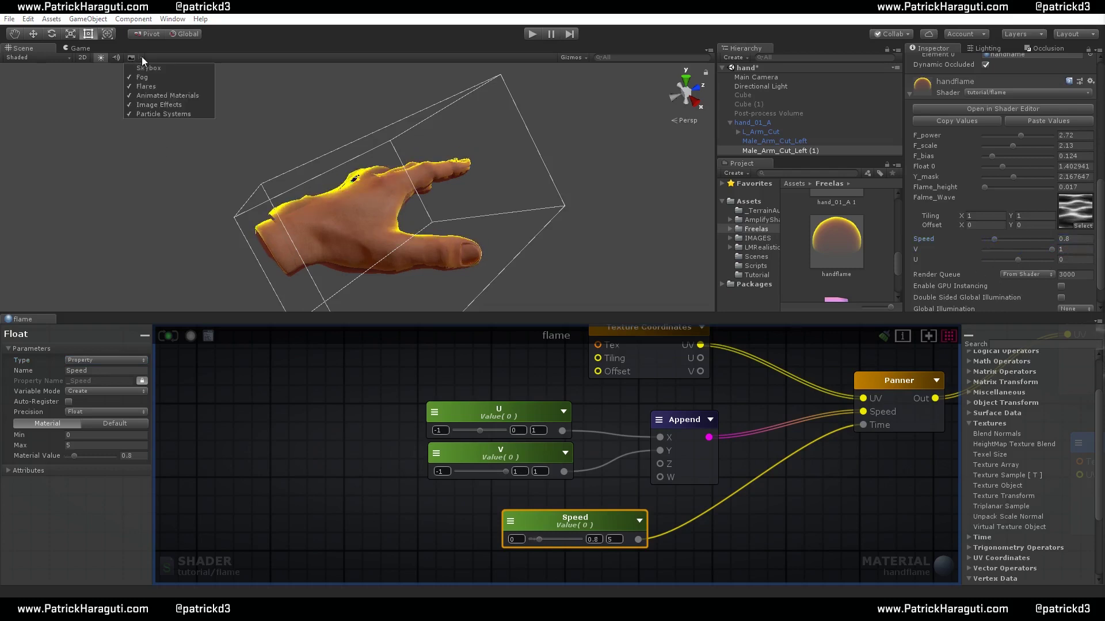
click(164, 96)
Select the handflame material asset from the shader graph and set its U to 0.23 and Speed to 5
scroll(578, 464, down, 6)
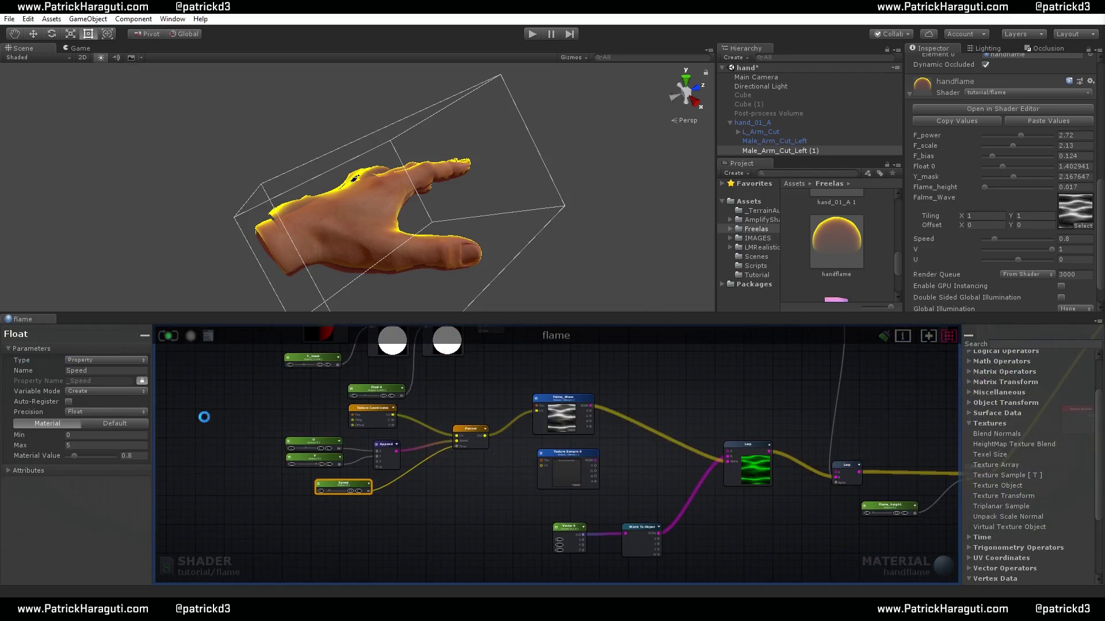
click(198, 561)
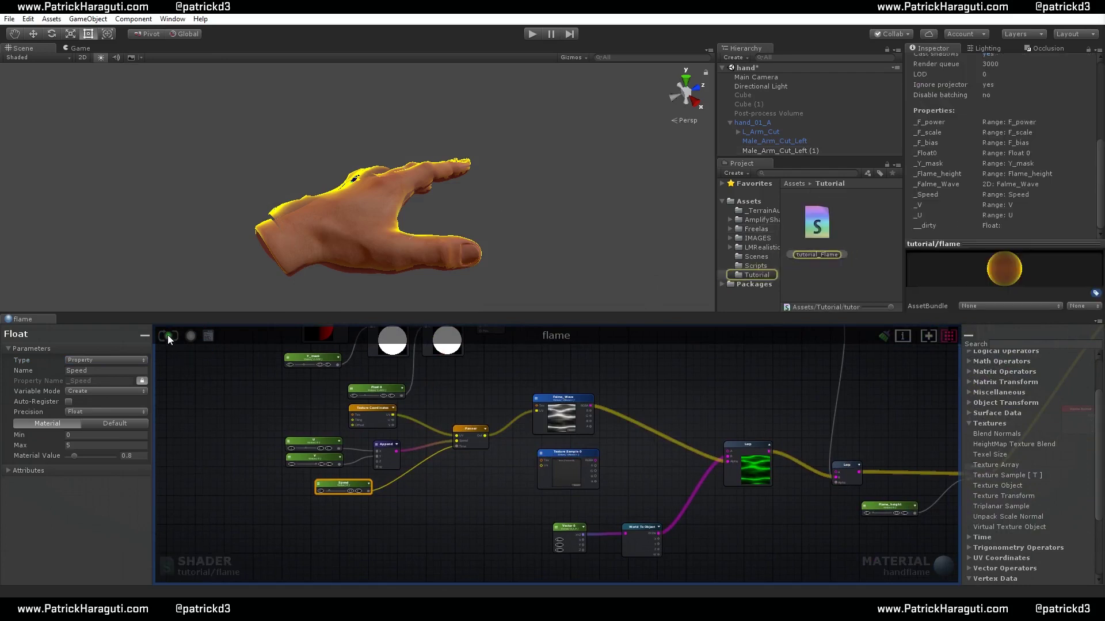
click(893, 569)
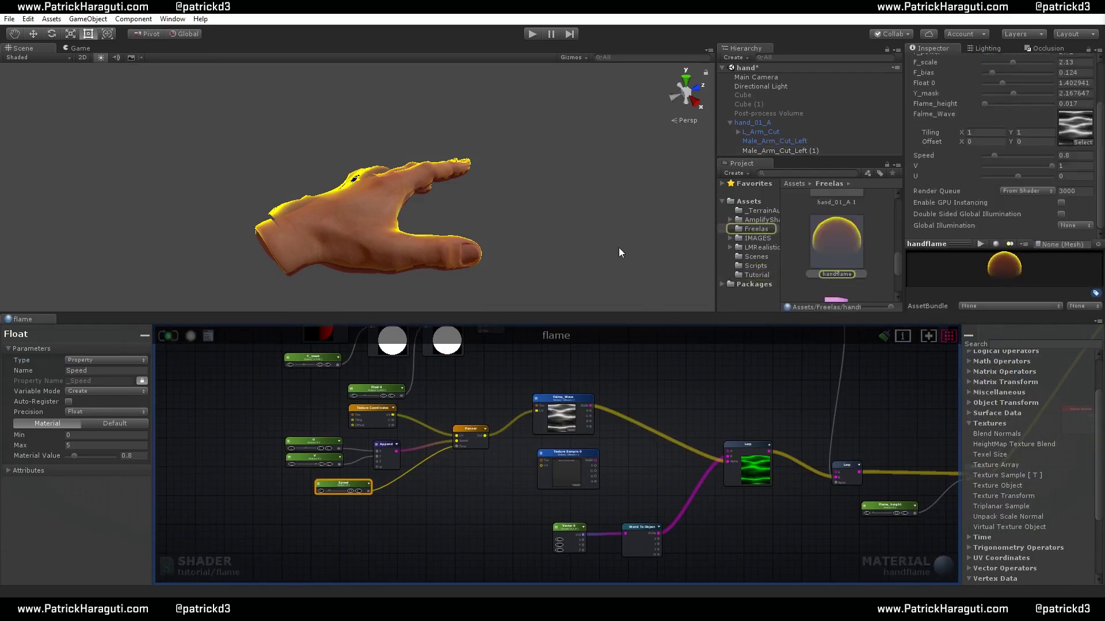
scroll(453, 465, up, 1)
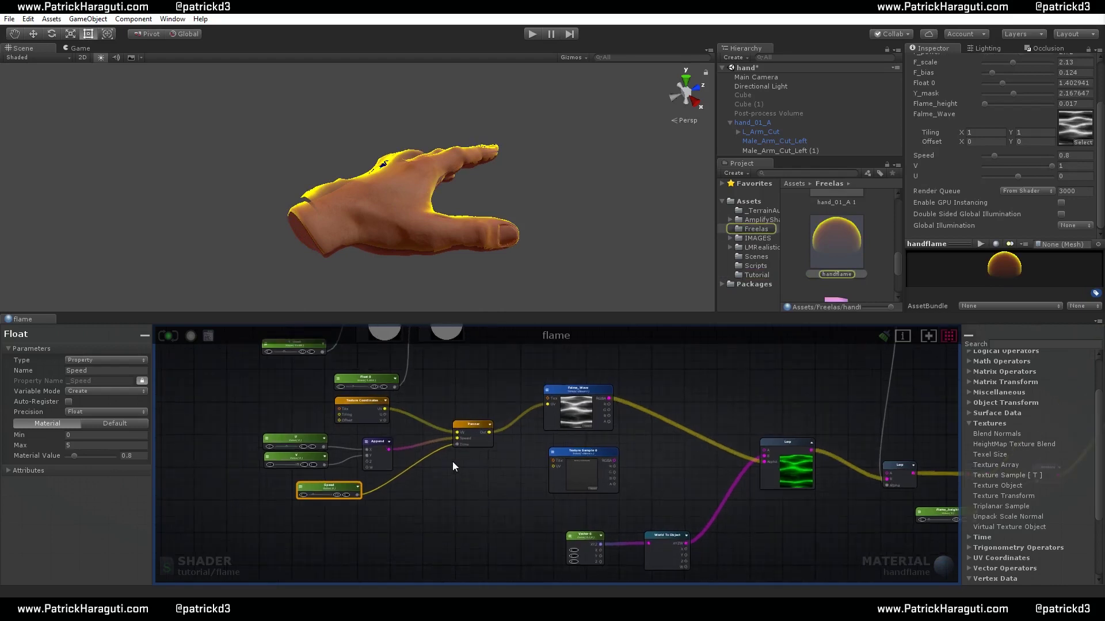
scroll(452, 461, up, 1)
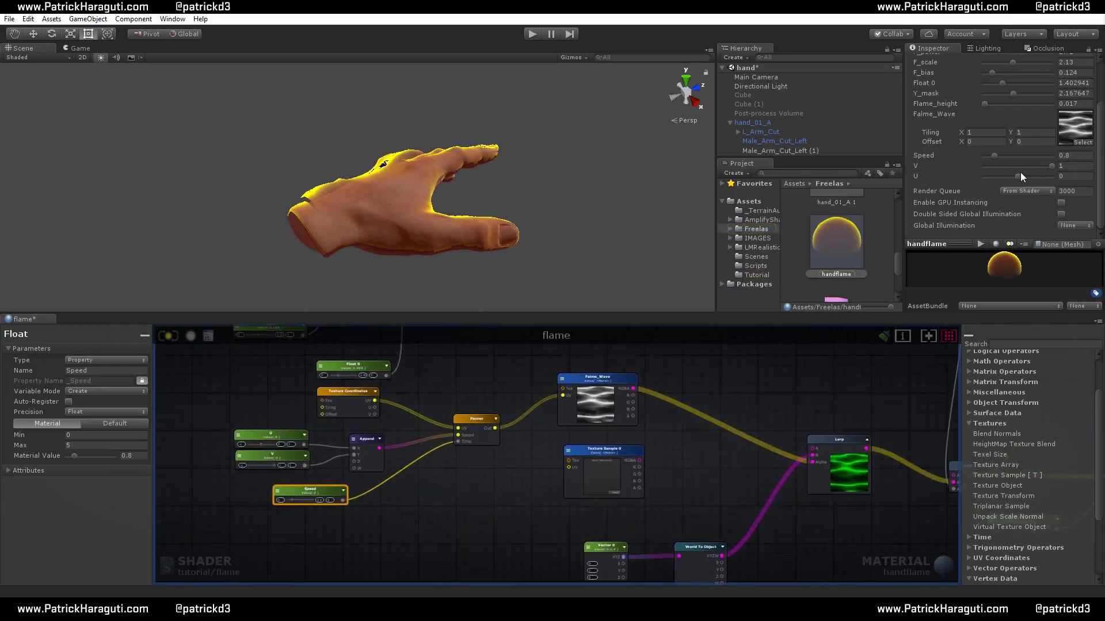
drag(1017, 176, 1081, 156)
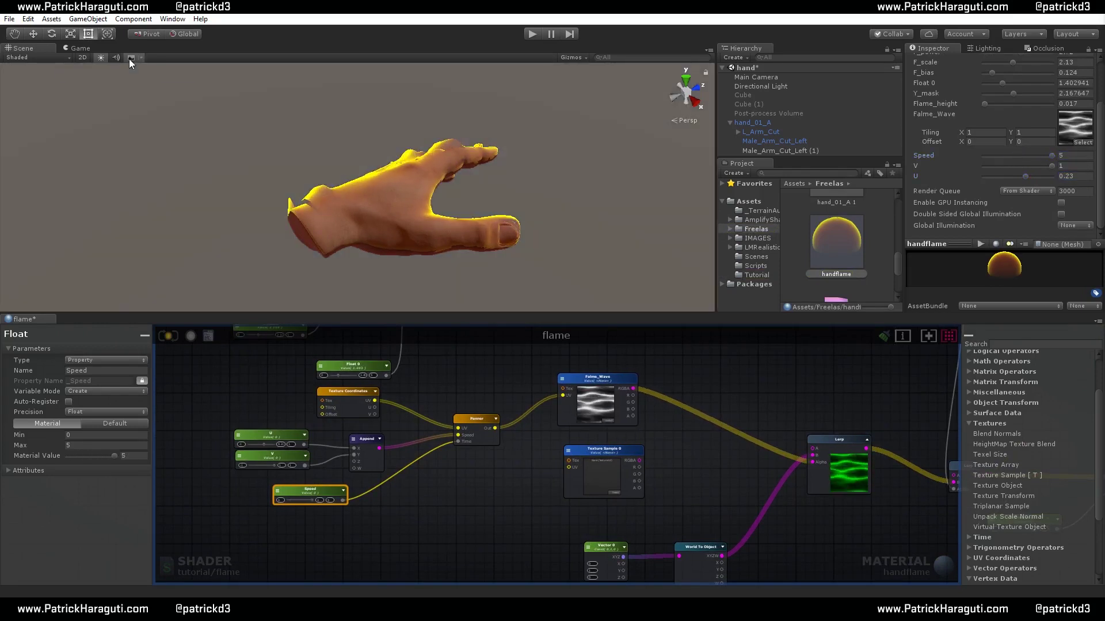
Disconnect the Append node from the Panner's Speed input
middle_drag(446, 450, 584, 483)
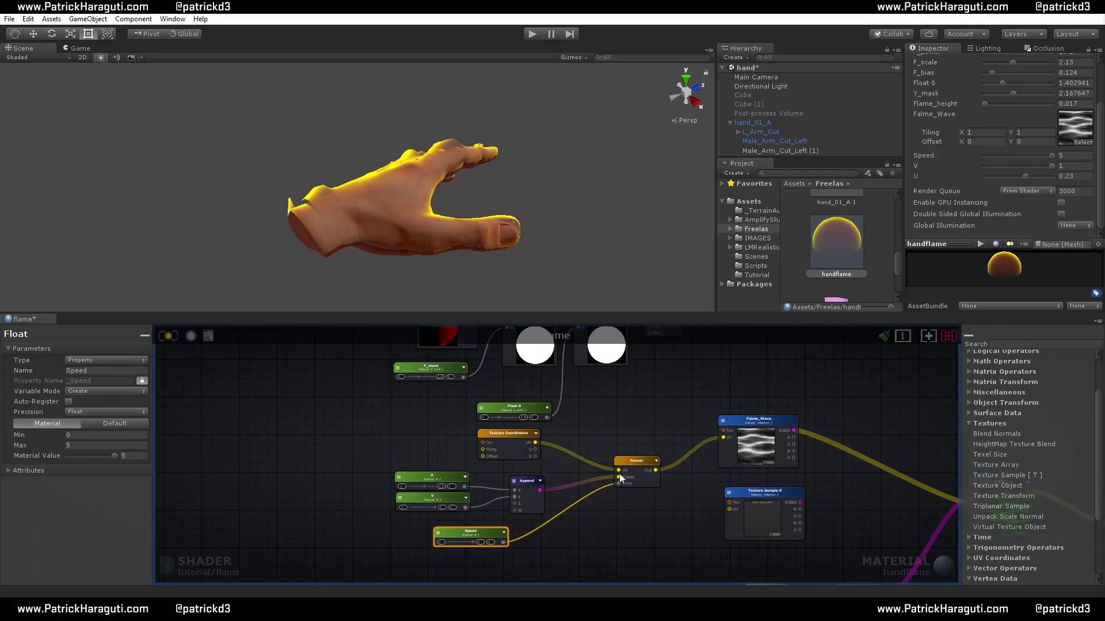
scroll(634, 462, up, 3)
click(634, 463)
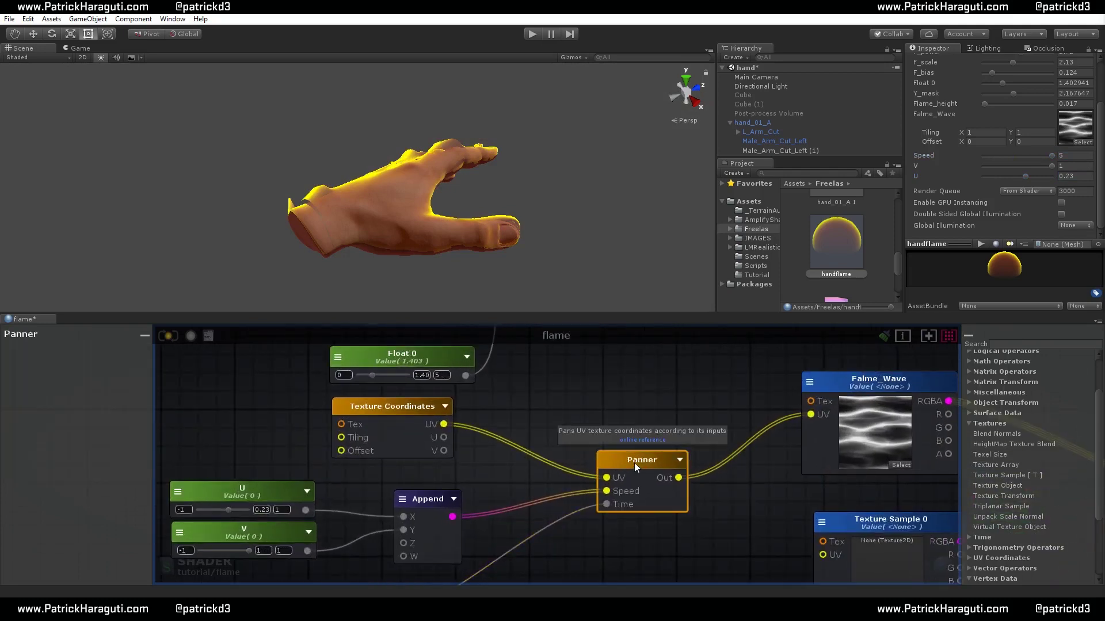
middle_drag(621, 491, 663, 505)
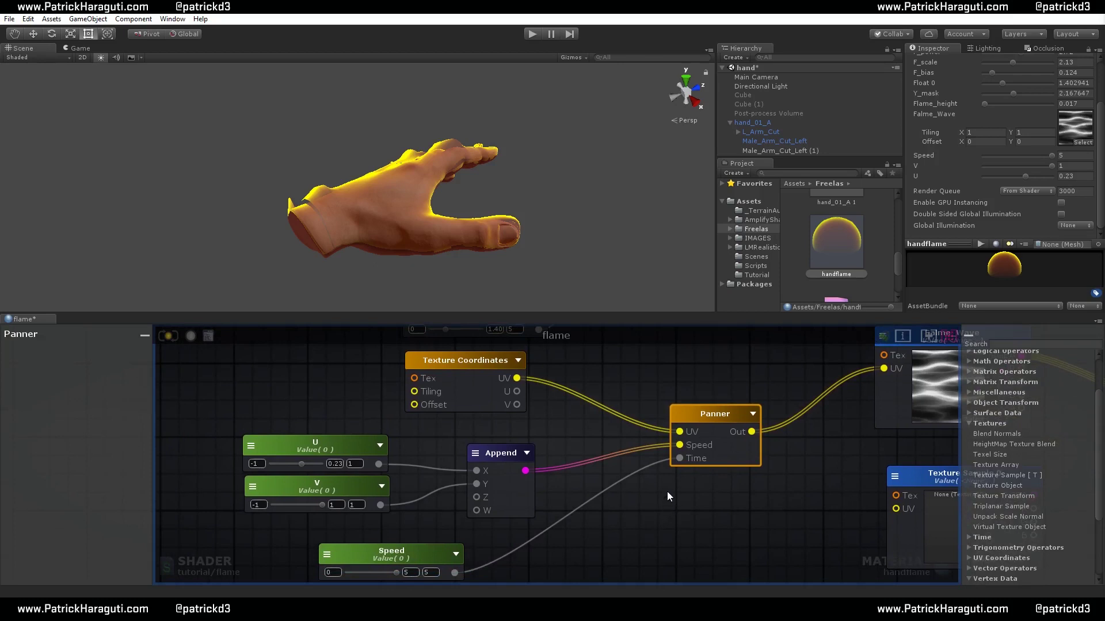
drag(679, 444, 611, 448)
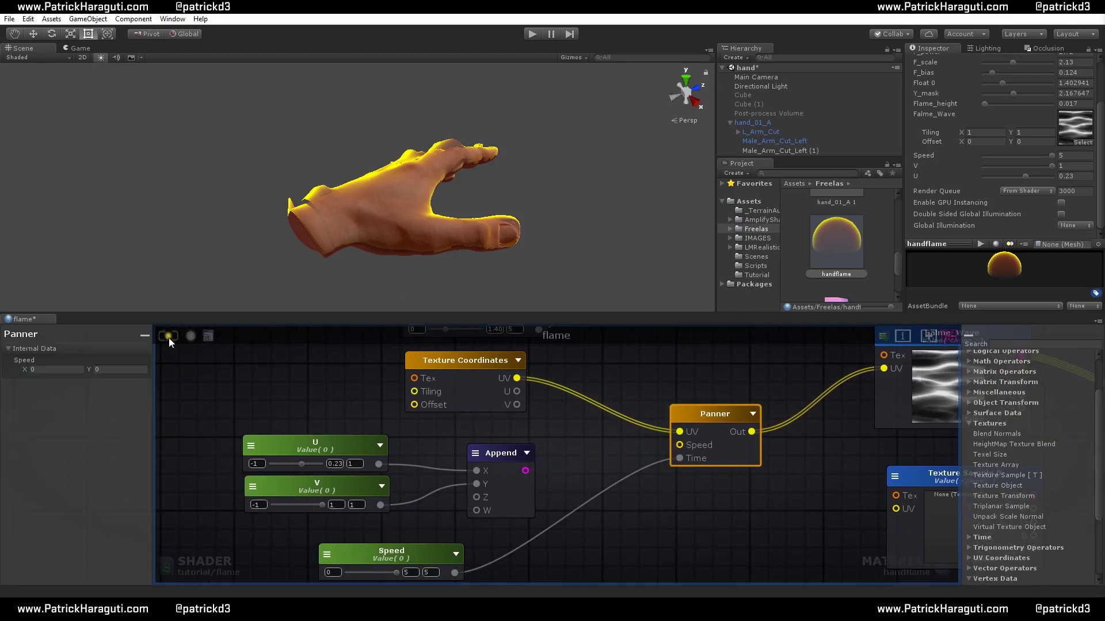
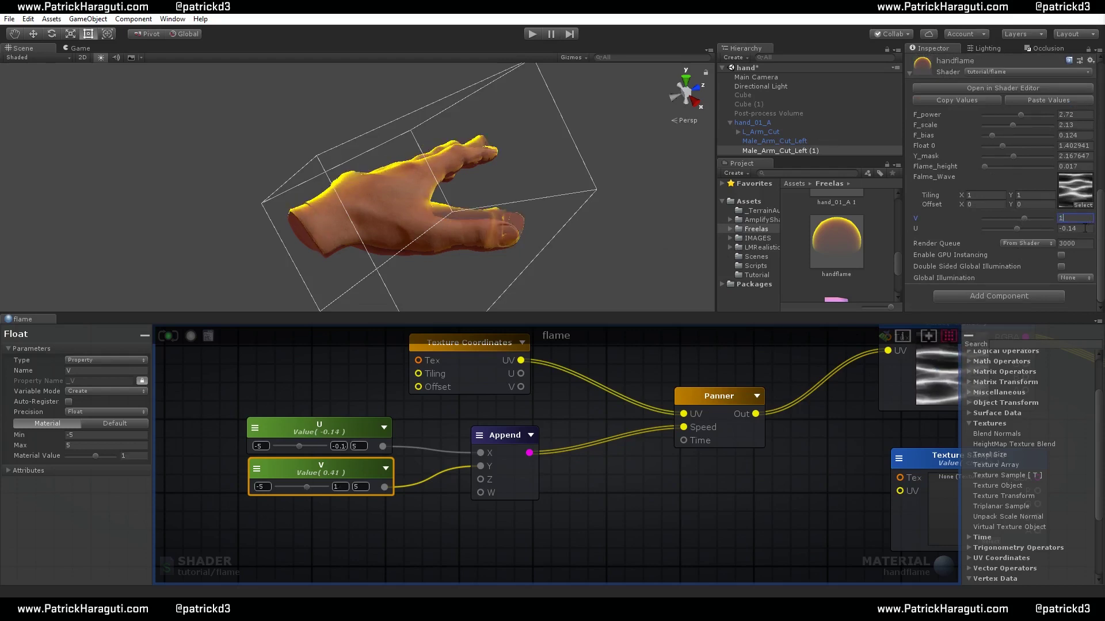
Deselect the hand, turn on the Scene view effects without the skybox and view the animated hand from other angles
click(625, 205)
click(131, 57)
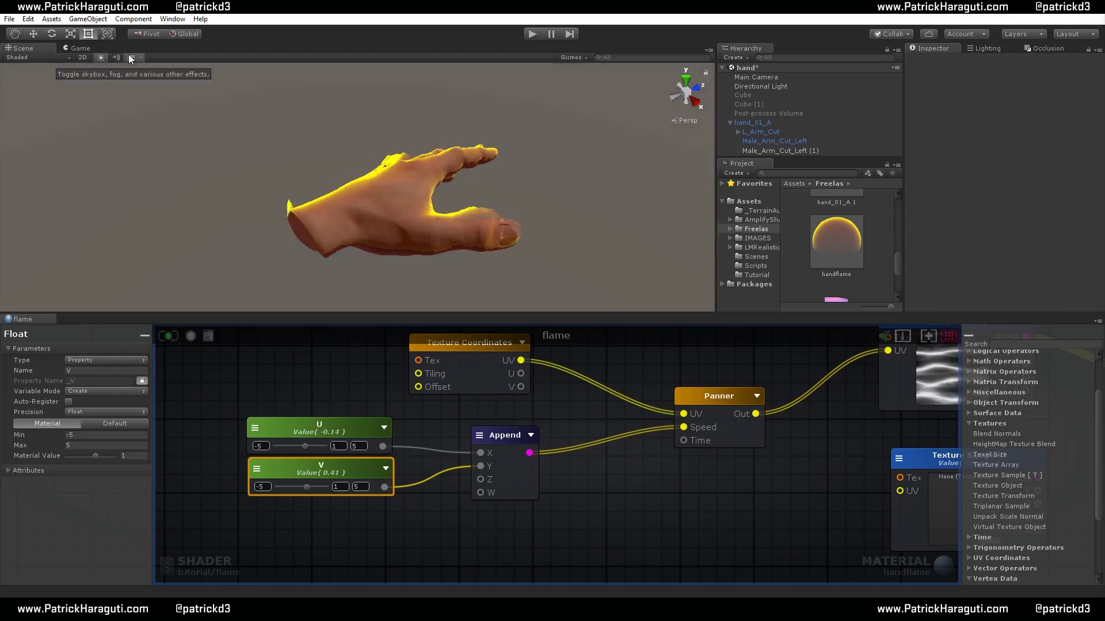
click(142, 58)
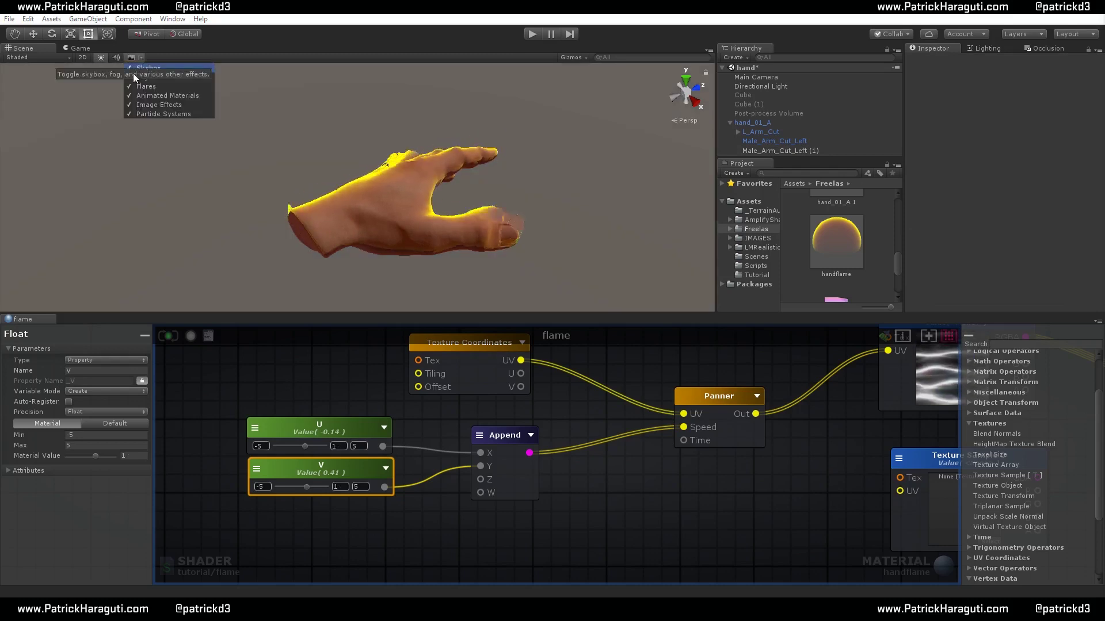
click(131, 69)
alt+drag(543, 178, 433, 175)
scroll(504, 192, down, 5)
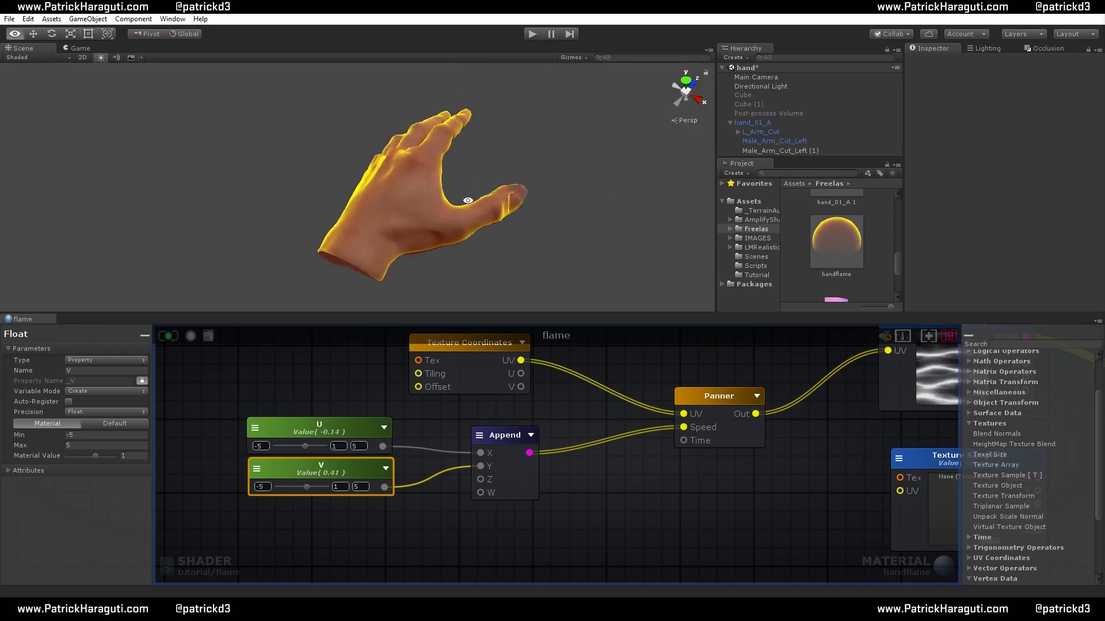
Select Male_Arm_Cut_Left (1) and set its handflame material's U to 0 and V to -0.34
click(795, 150)
scroll(1018, 232, down, 8)
scroll(1018, 232, down, 3)
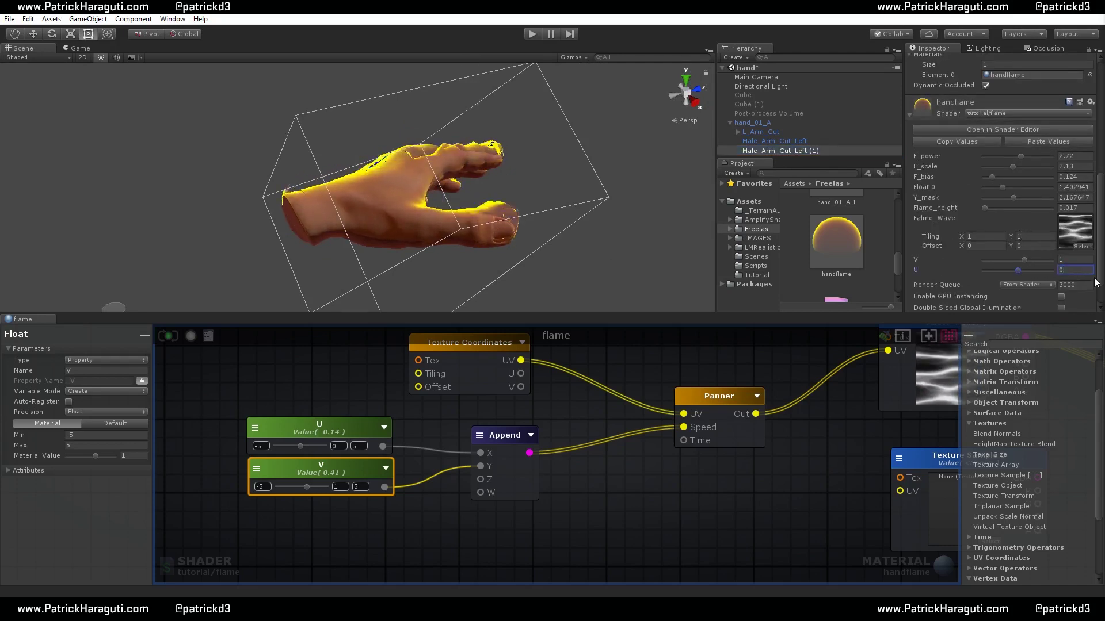
drag(1027, 261, 1018, 260)
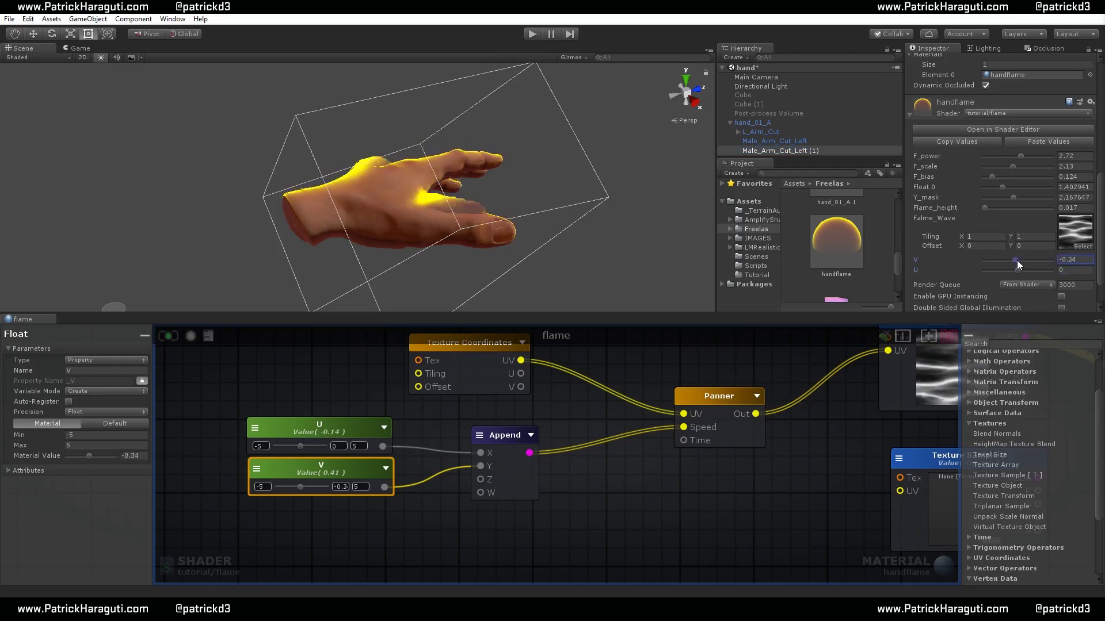
alt+drag(536, 190, 480, 206)
scroll(739, 477, down, 5)
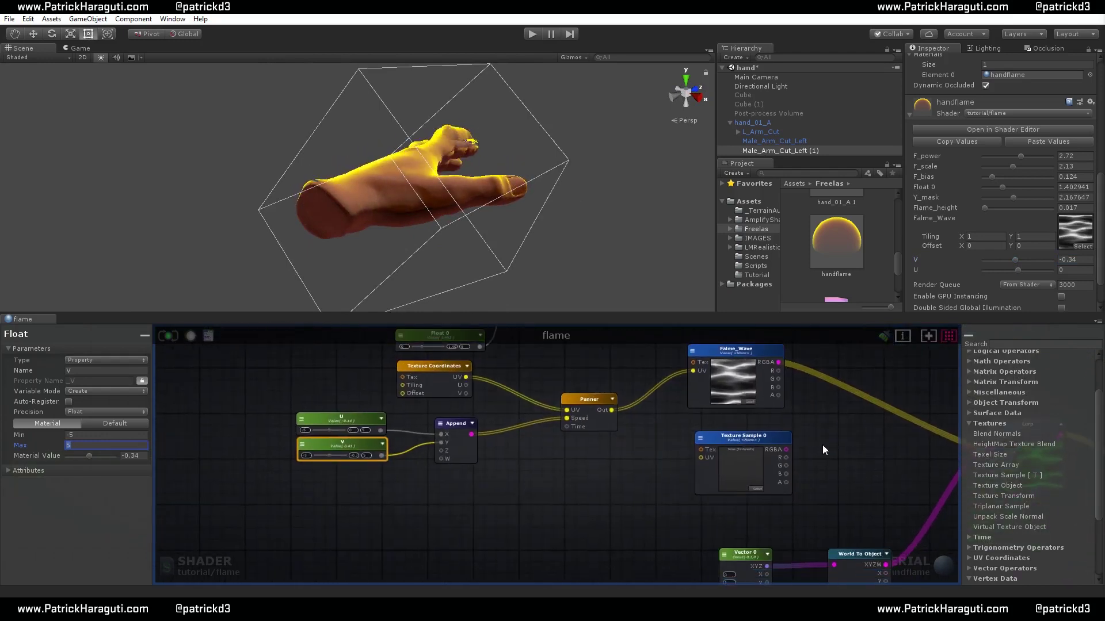
drag(742, 439, 735, 442)
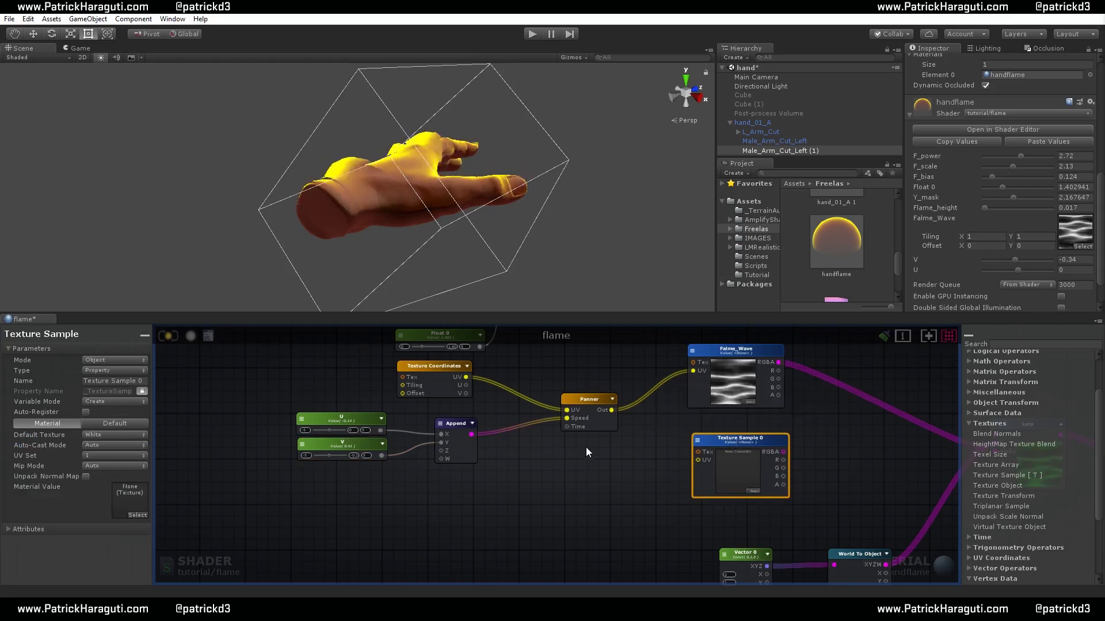
middle_drag(586, 447, 660, 479)
click(502, 394)
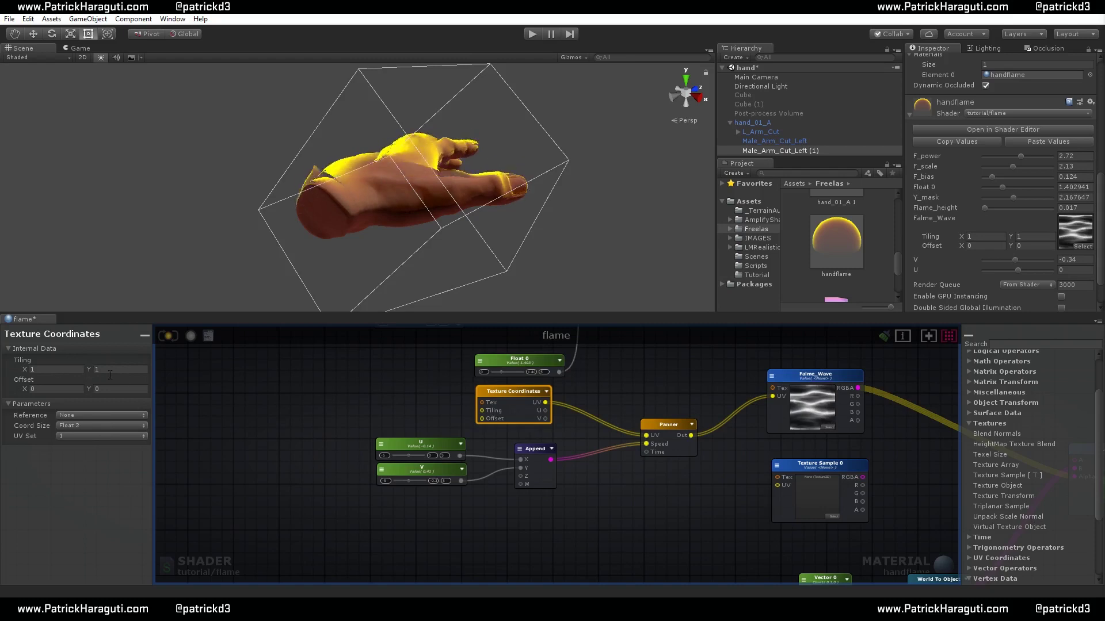
right_drag(537, 431, 597, 449)
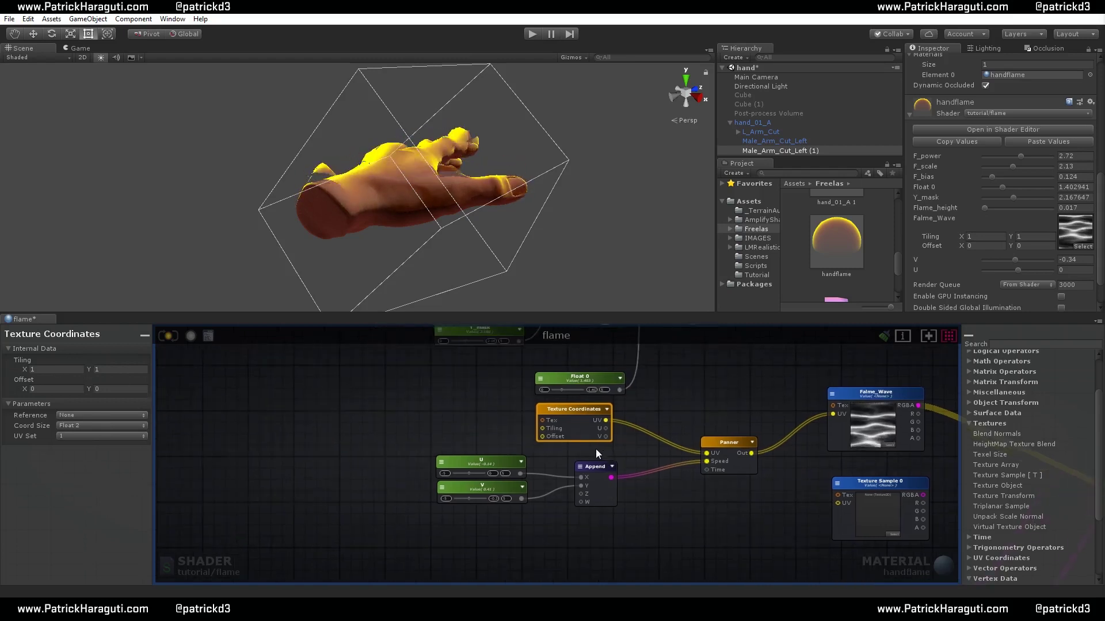
click(727, 439)
click(575, 412)
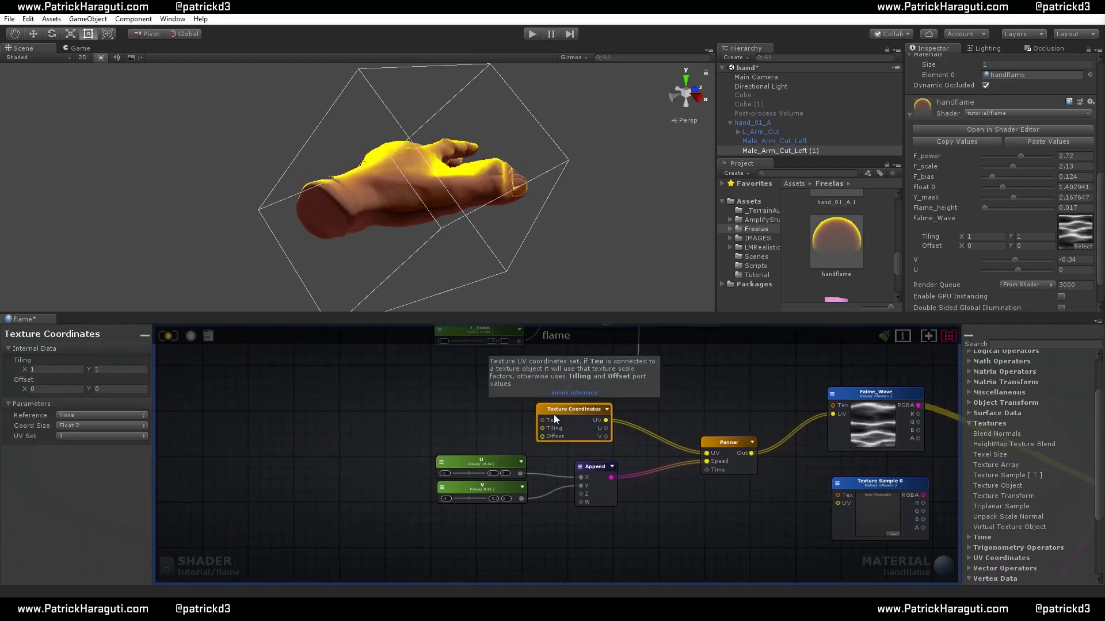
click(99, 415)
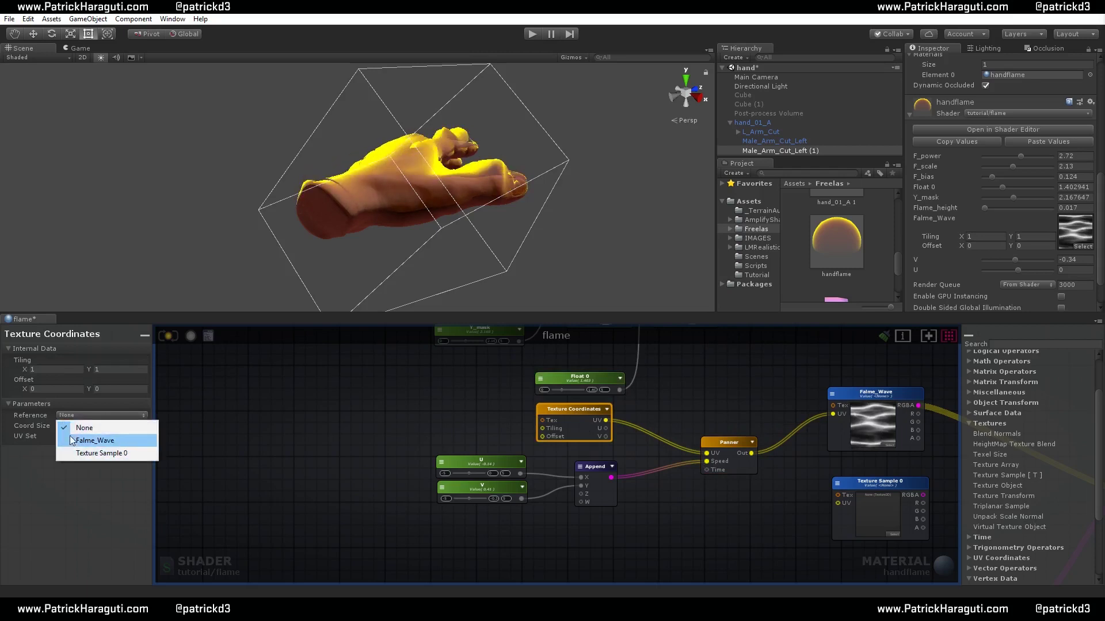
Rename the empty Texture Sample 0 node to flame_noise and set it as the Texture Coordinates node's Reference
click(890, 482)
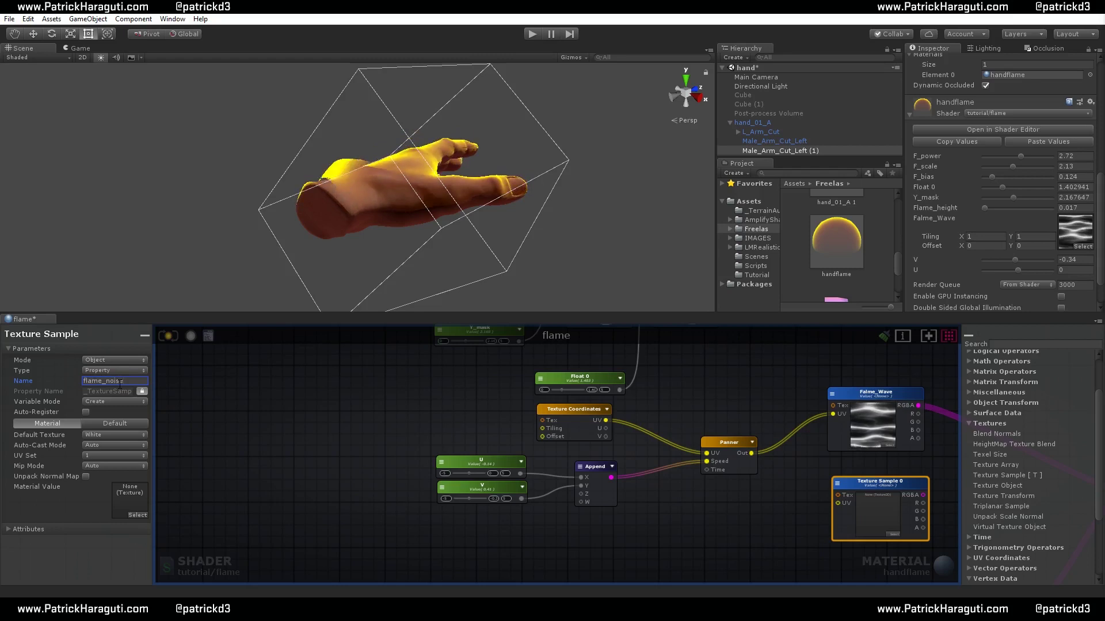
click(173, 340)
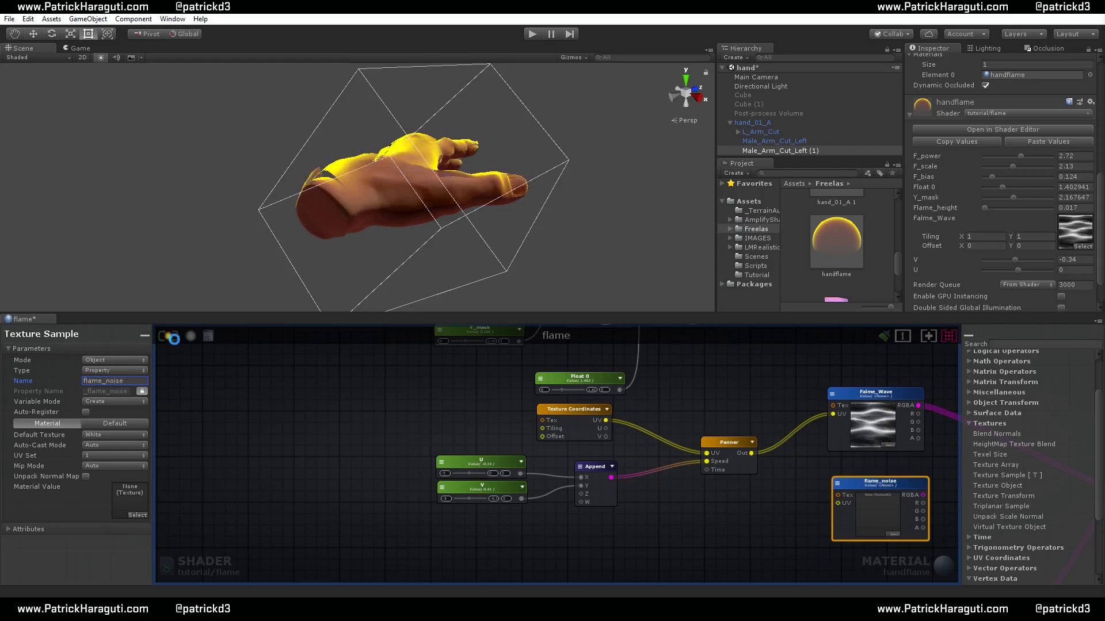
click(565, 411)
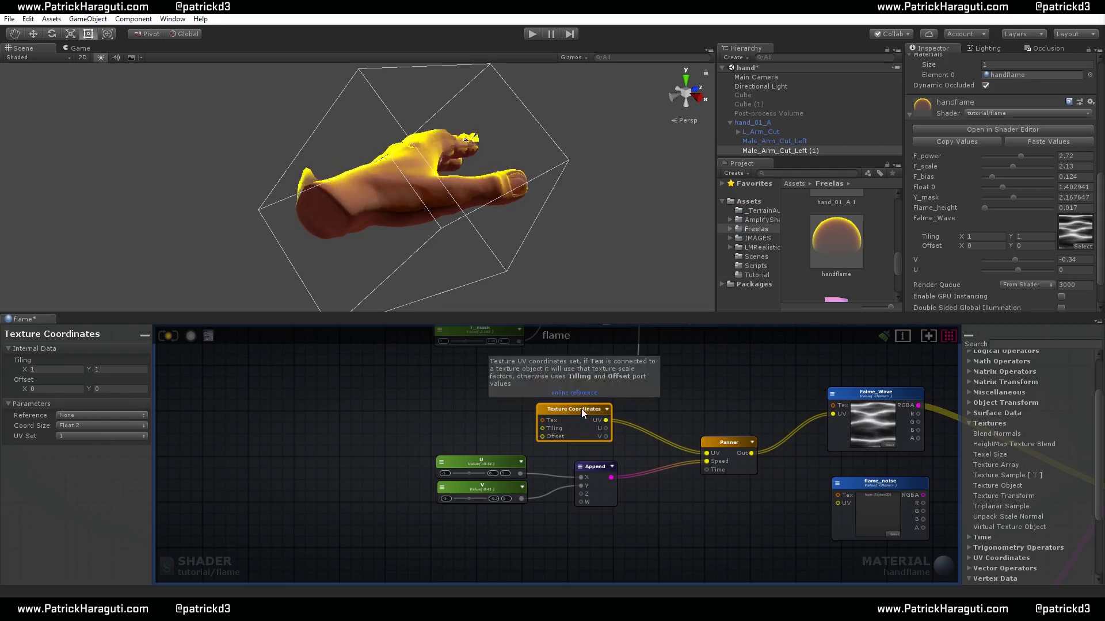
drag(553, 410, 557, 413)
click(101, 416)
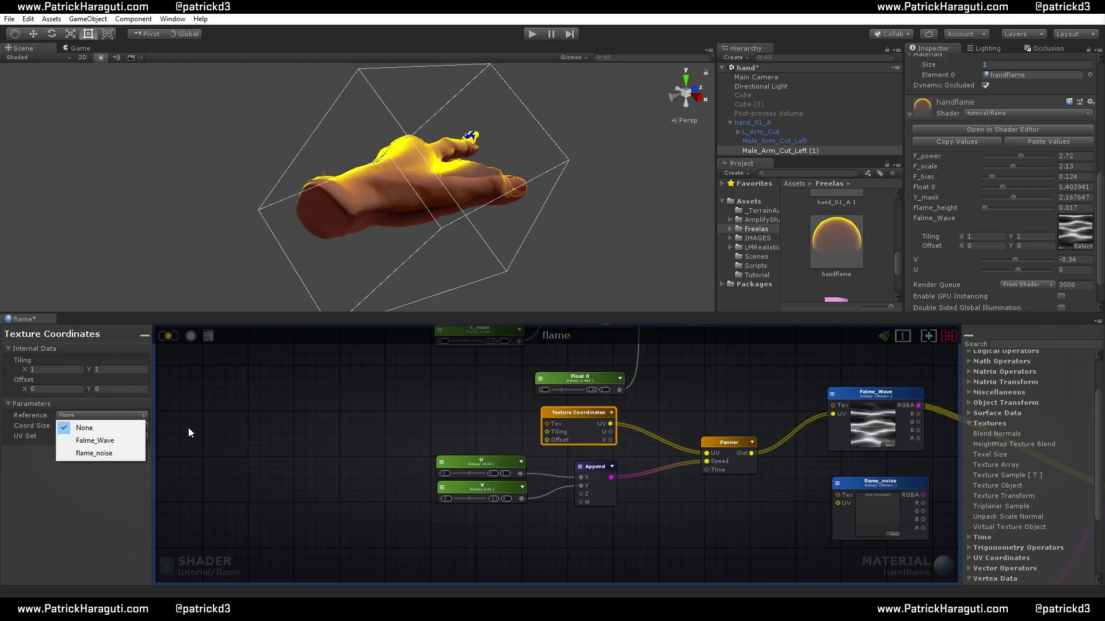
click(119, 453)
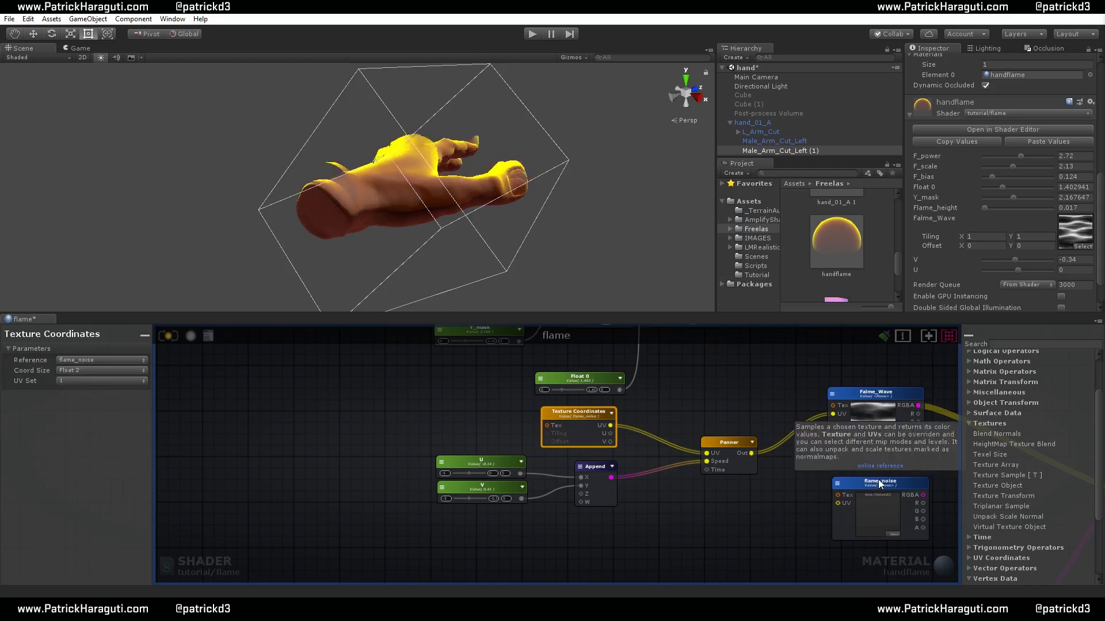
Connect the Panner's output to the UV input of the flame_noise texture sample
right_drag(797, 495, 737, 465)
drag(693, 426, 779, 476)
right_drag(895, 475, 703, 472)
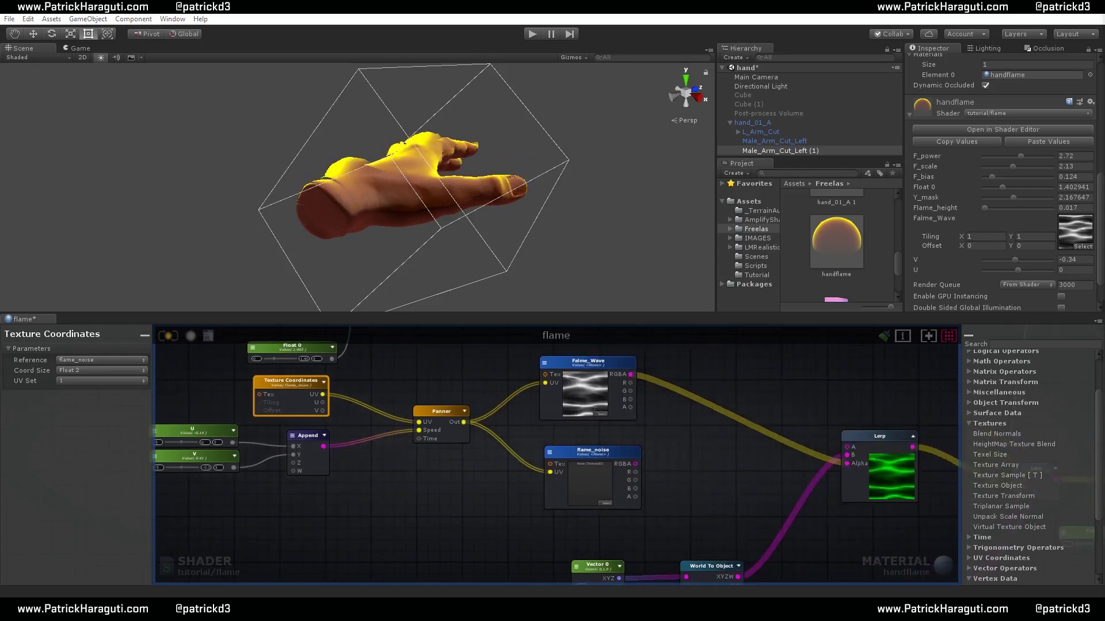
right_drag(811, 441, 788, 452)
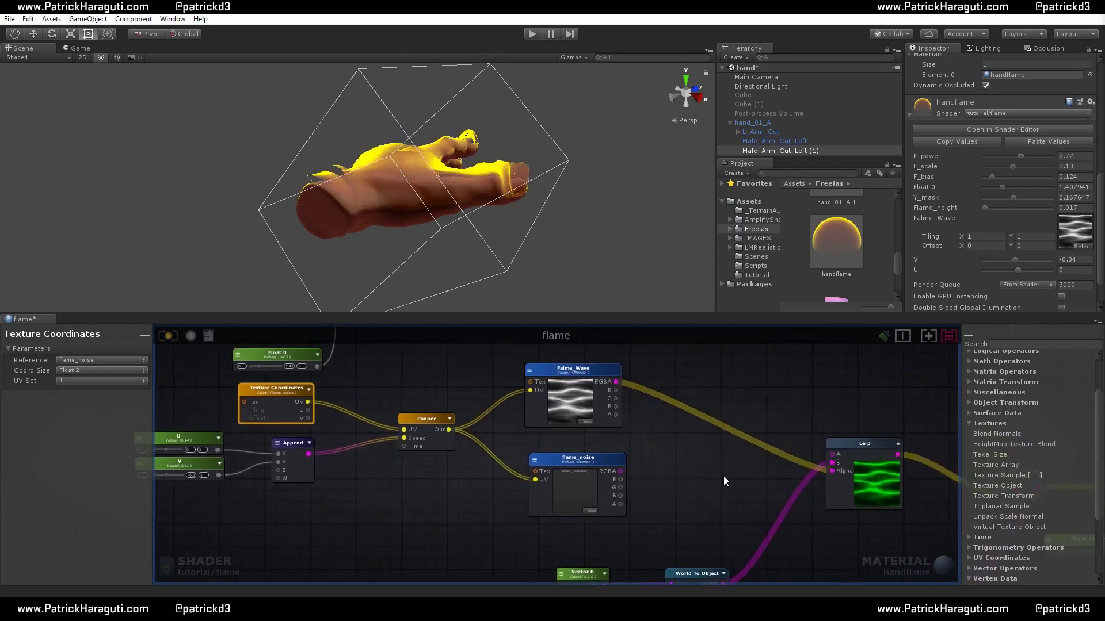
Multiply the RGBA outputs of Falme_Wave and flame_noise and feed the product into the Lerp's Alpha input
click(696, 461)
key(m)
click(733, 398)
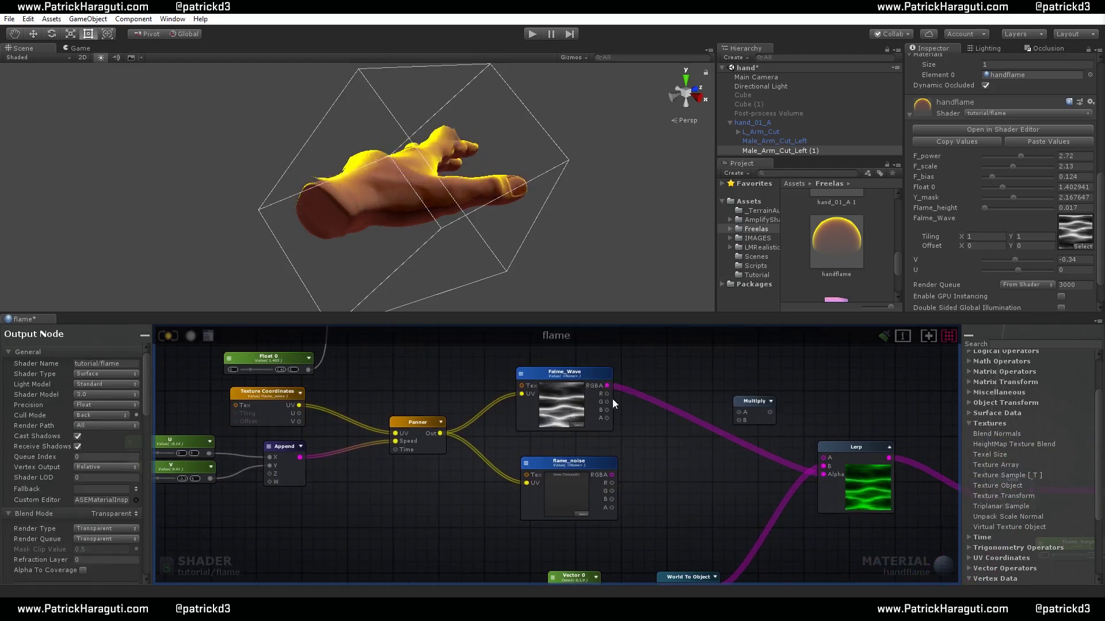
drag(607, 385, 728, 416)
drag(612, 476, 703, 421)
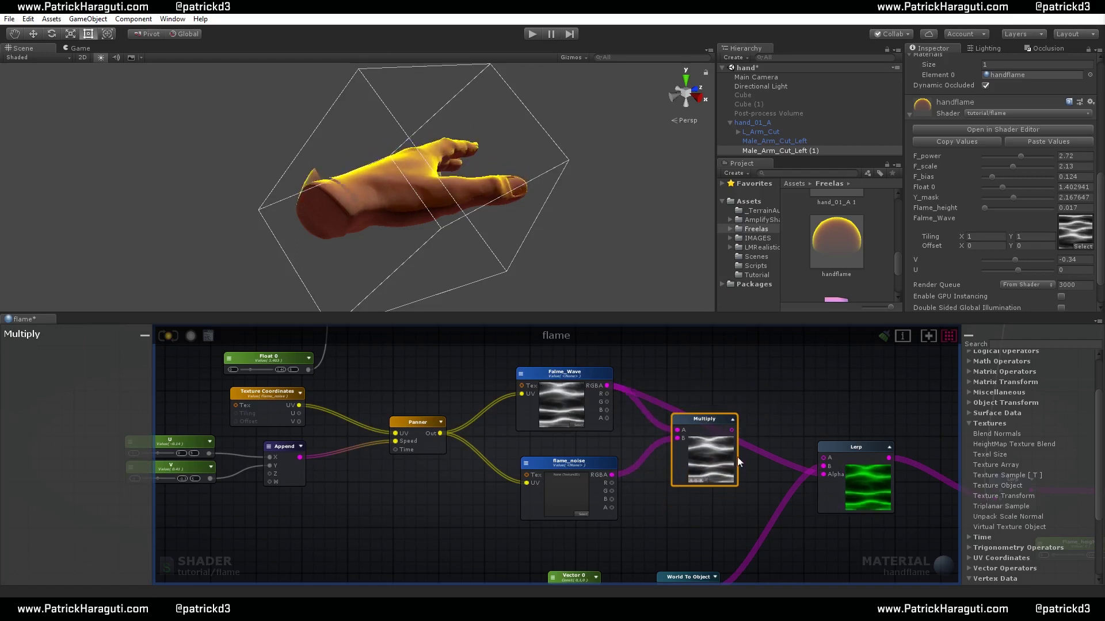
drag(732, 431, 822, 466)
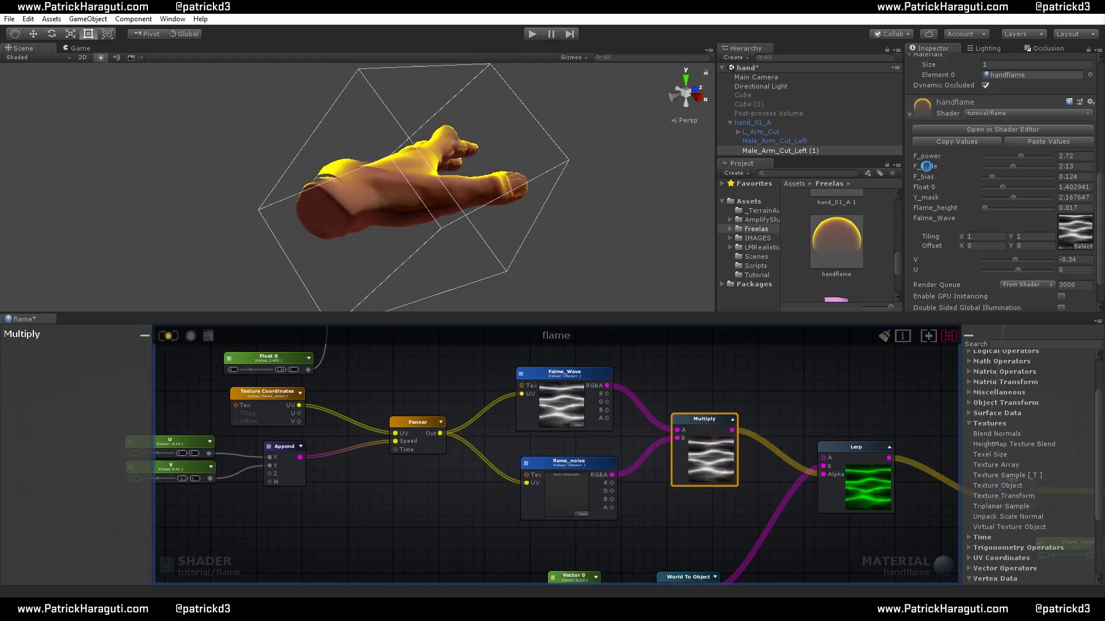
Assign a cloudy grey noise texture to the handflame material's flame_noise slot and set its Tiling to X 2, Y 2
click(1082, 247)
double_click(782, 388)
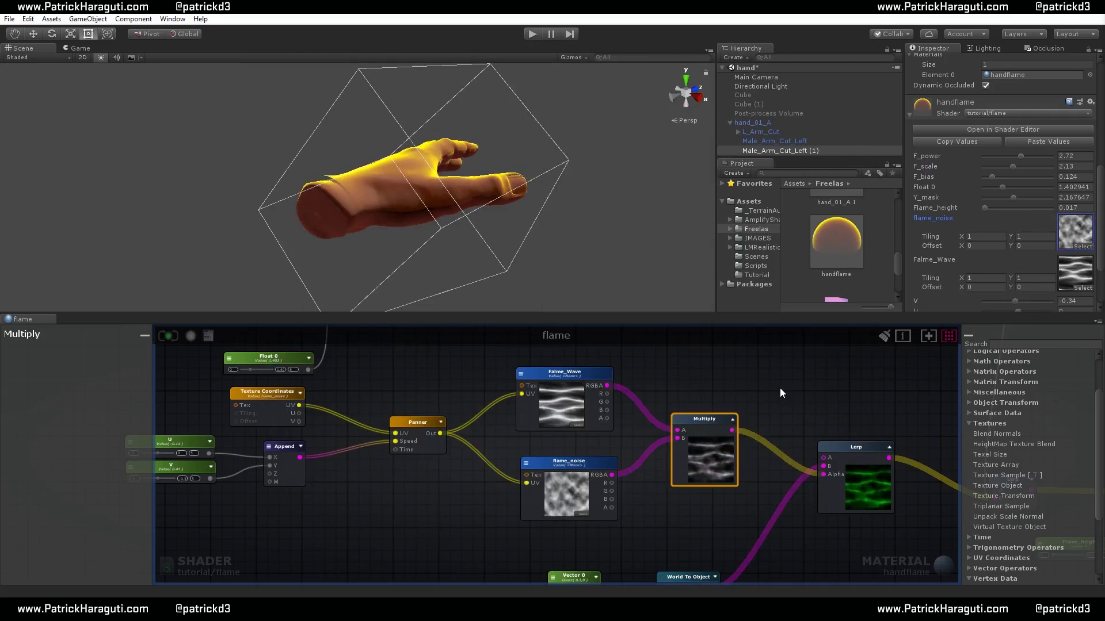
alt+drag(420, 186, 691, 190)
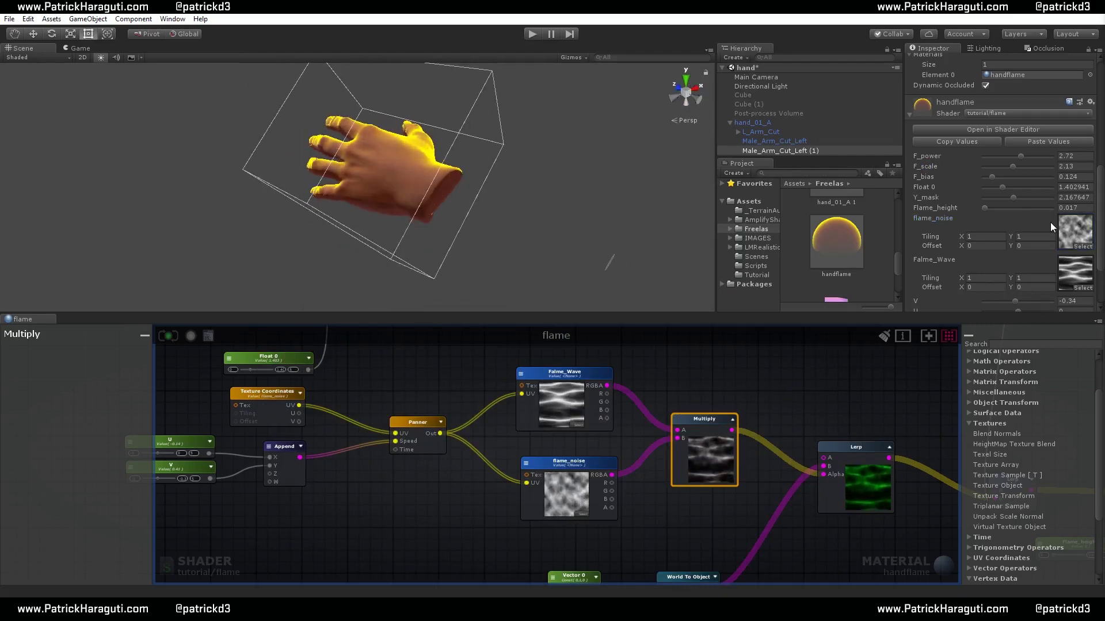
click(975, 236)
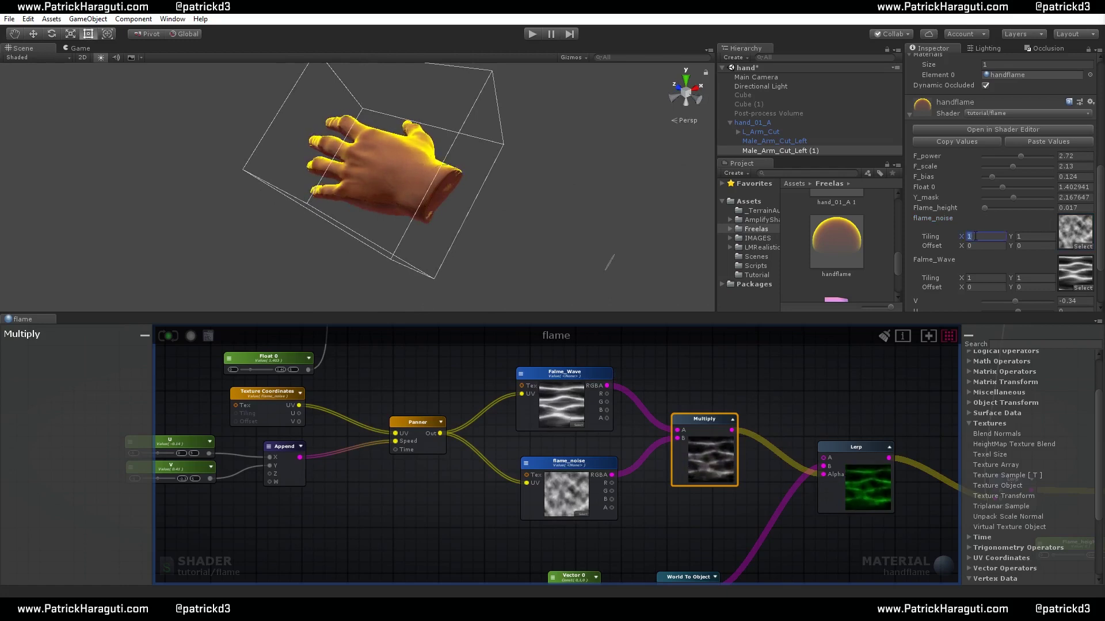
text(2)
key(Tab)
text(2)
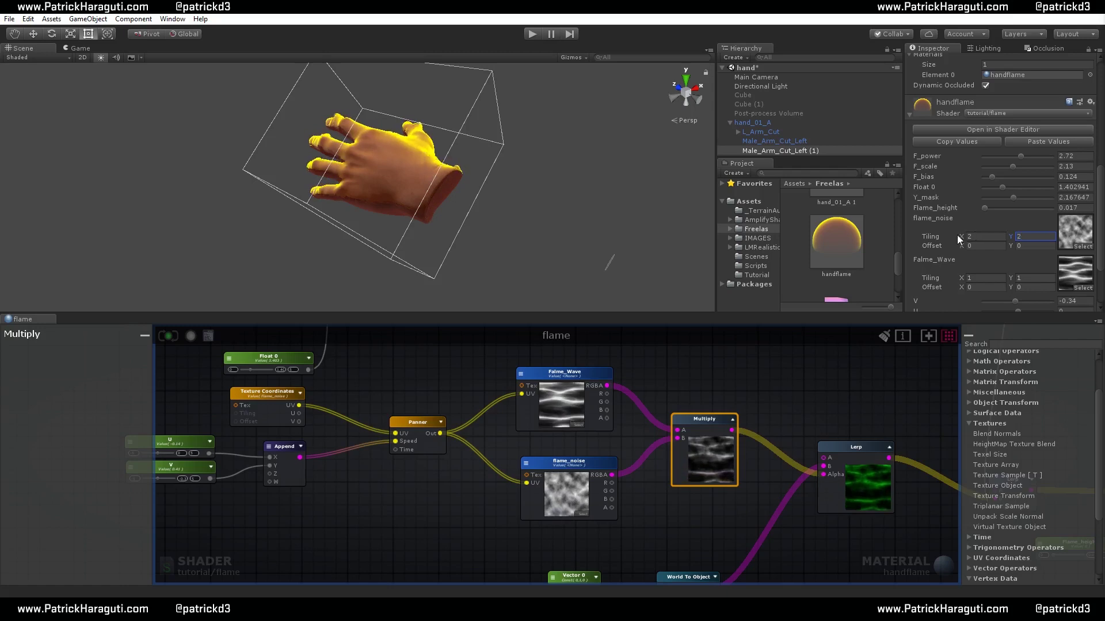
Raise the handflame material's Flame_height to 0.059
alt+drag(490, 200, 402, 230)
alt+drag(567, 305, 657, 276)
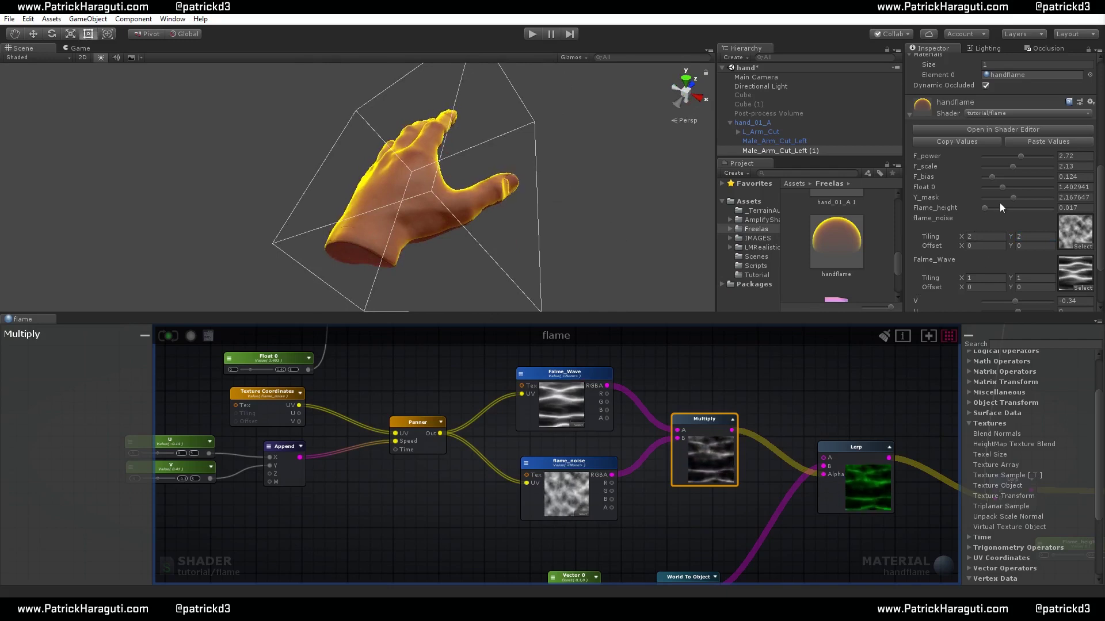
drag(984, 207, 989, 208)
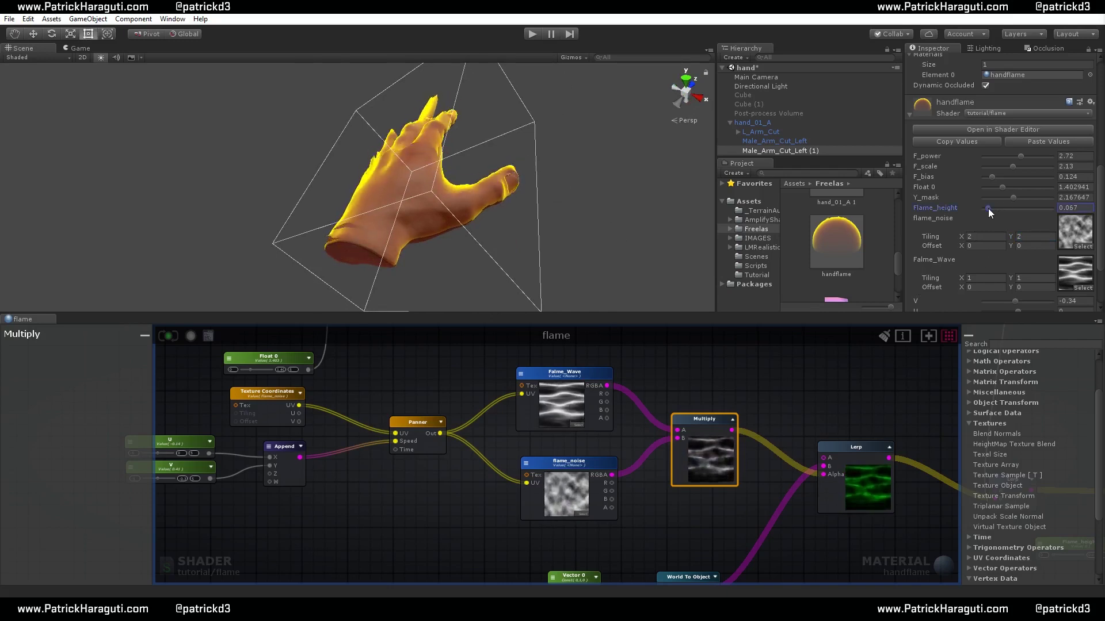
Set the handflame material's V to -0.42 and U to 0.5
alt+drag(651, 226, 663, 190)
scroll(950, 234, down, 3)
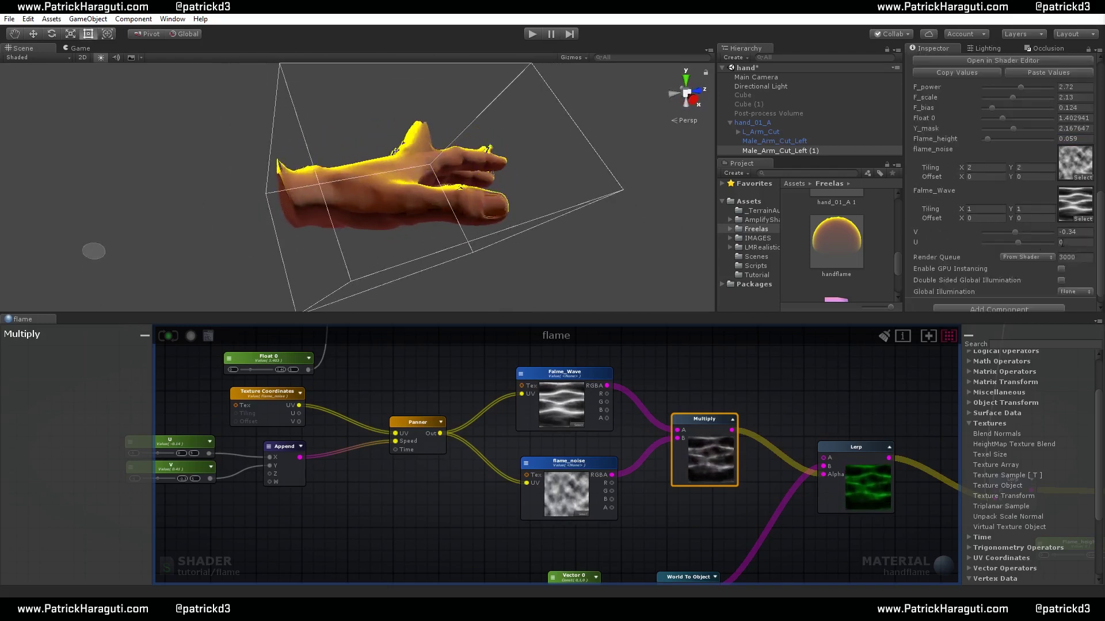
drag(1017, 232, 1014, 232)
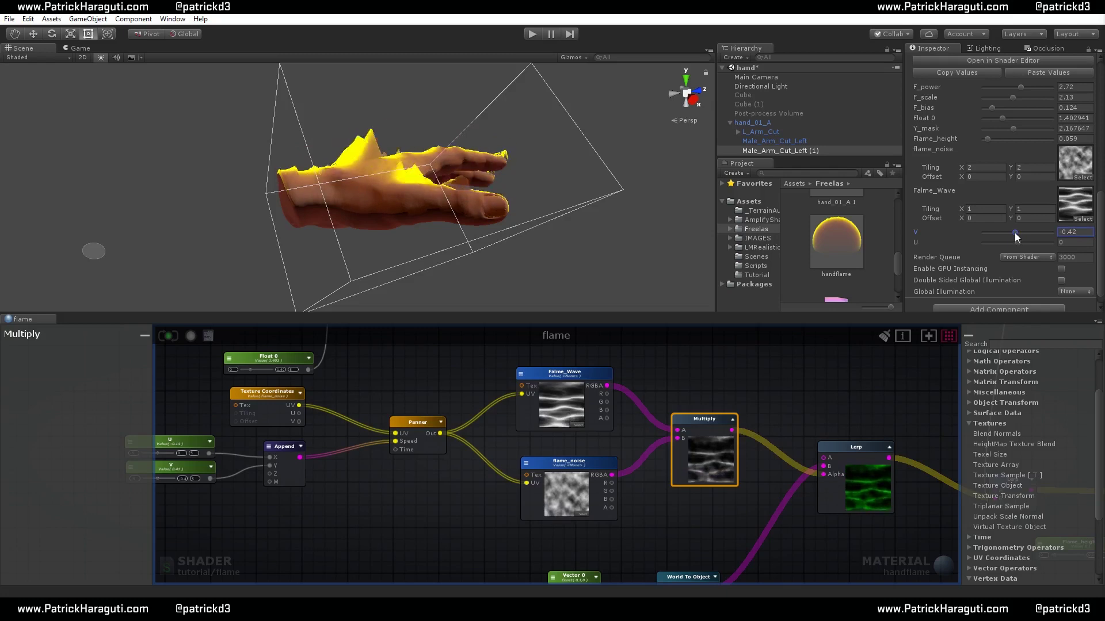
drag(1018, 242, 1015, 243)
alt+drag(639, 248, 484, 242)
drag(1016, 242, 1019, 242)
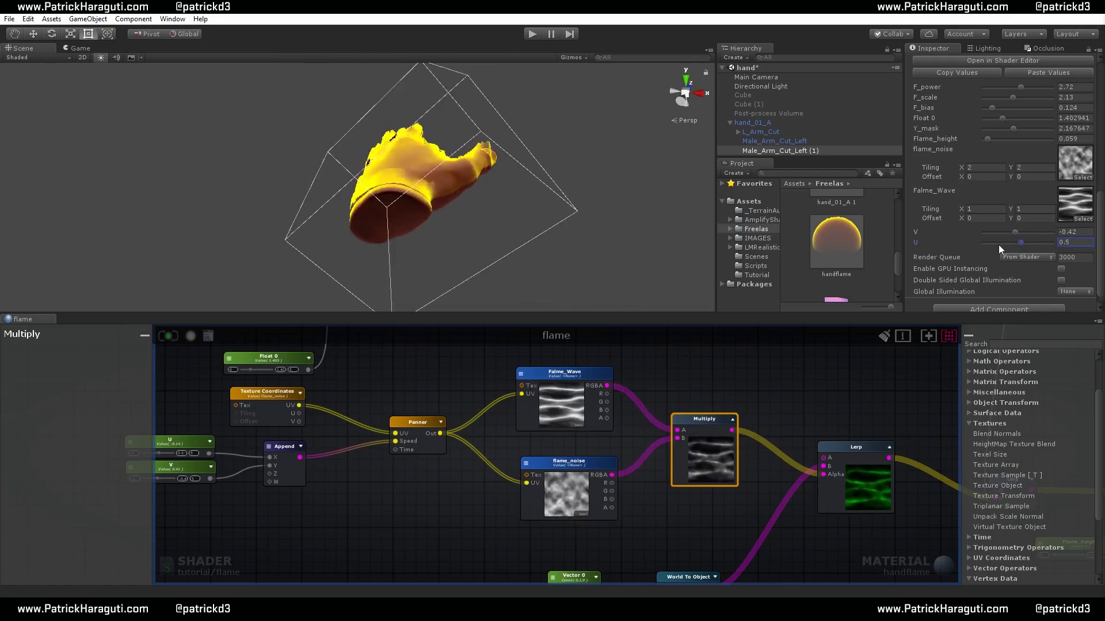
alt+drag(609, 239, 438, 280)
Move the One Minus node and the Multiply node it feeds closer to the Fresnel node, away from the output node
middle_drag(760, 405, 821, 403)
scroll(685, 405, down, 3)
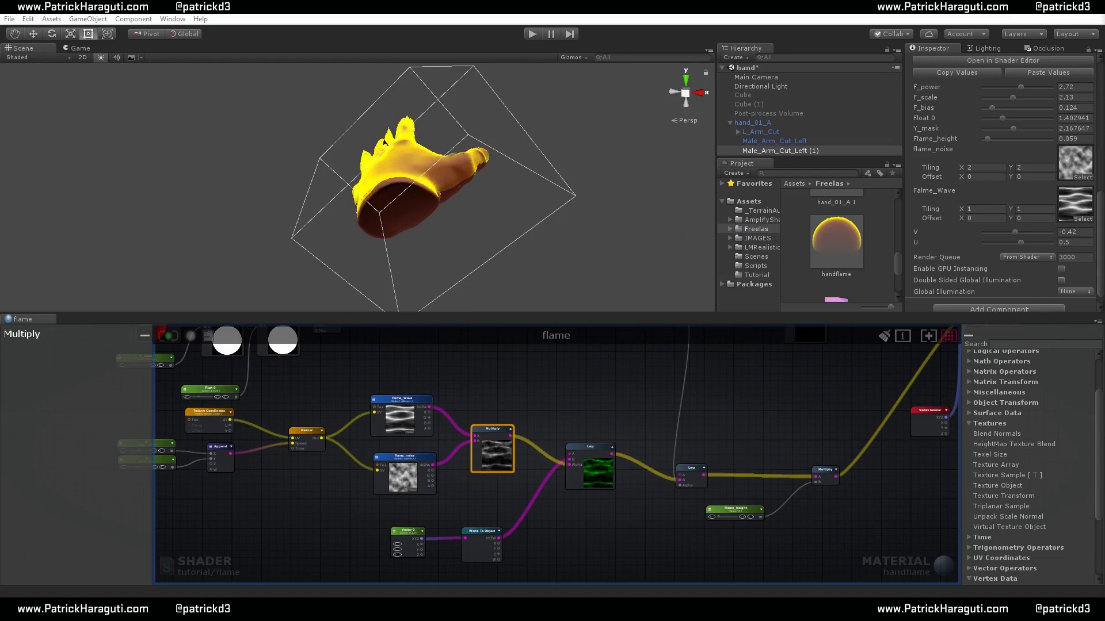
middle_drag(770, 417, 793, 504)
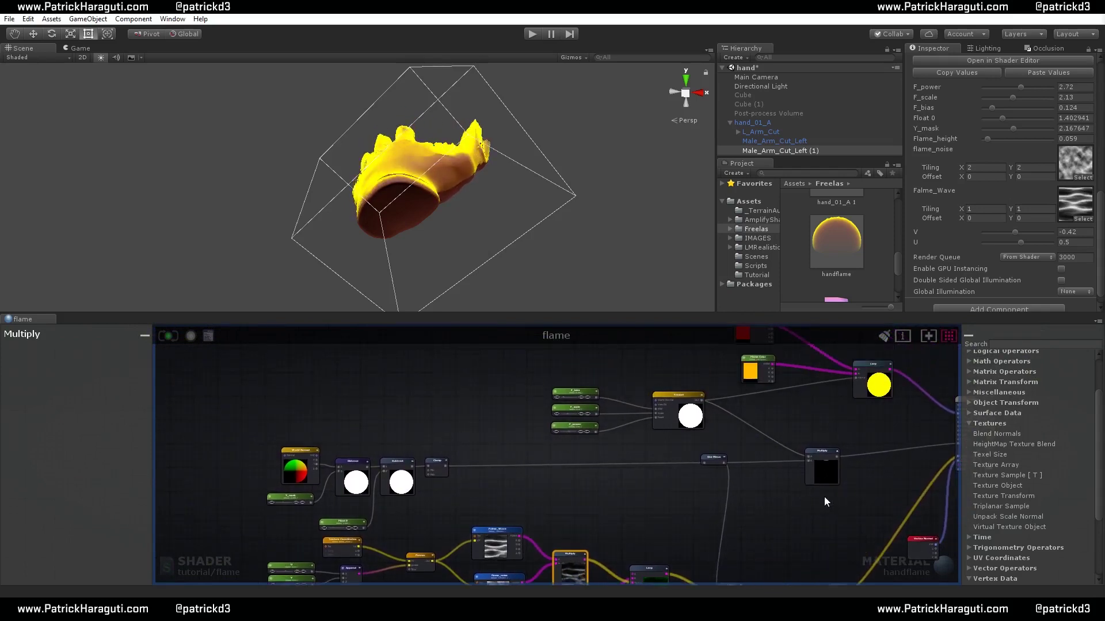
middle_drag(821, 494, 808, 474)
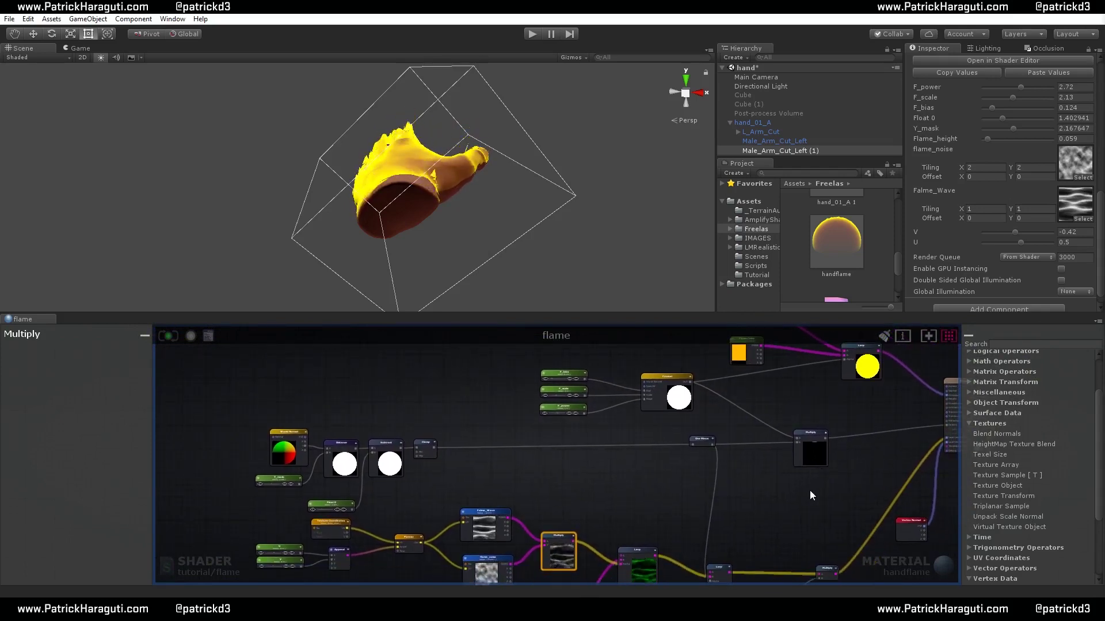
drag(703, 439, 634, 439)
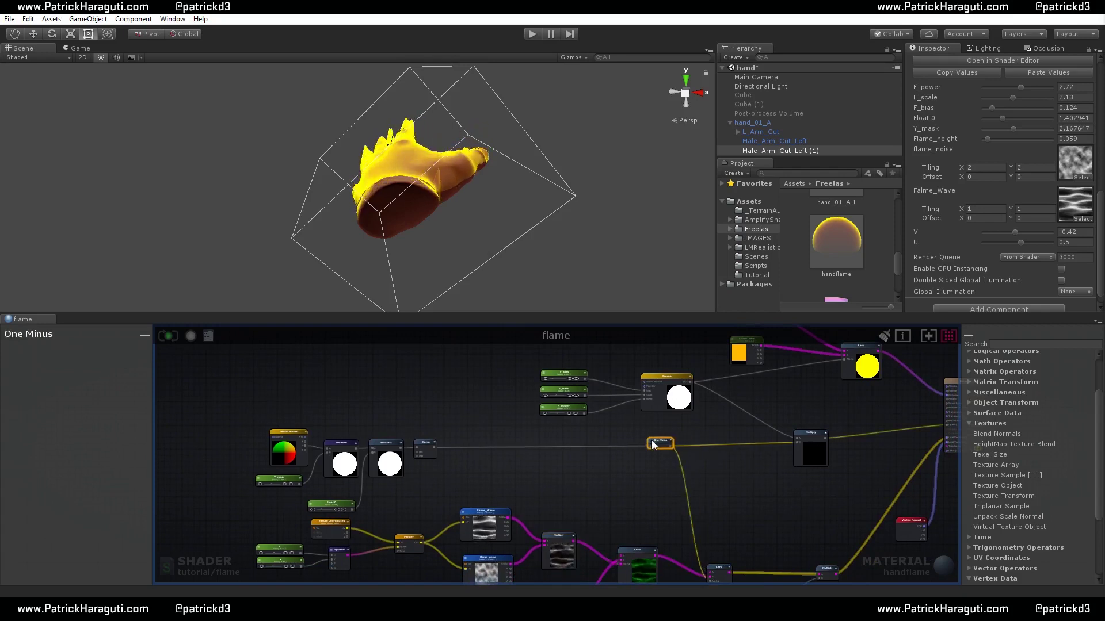
drag(804, 433, 726, 414)
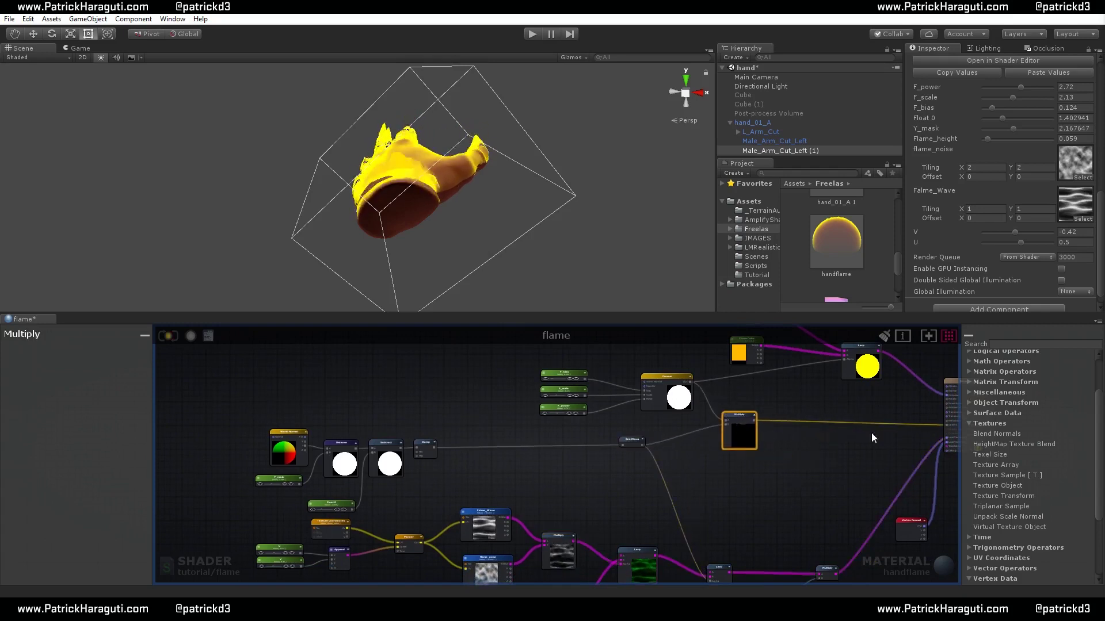
Connect the output of the wave-and-noise Multiply node to the third input of the Multiply node fed by One Minus
right_drag(805, 444, 775, 445)
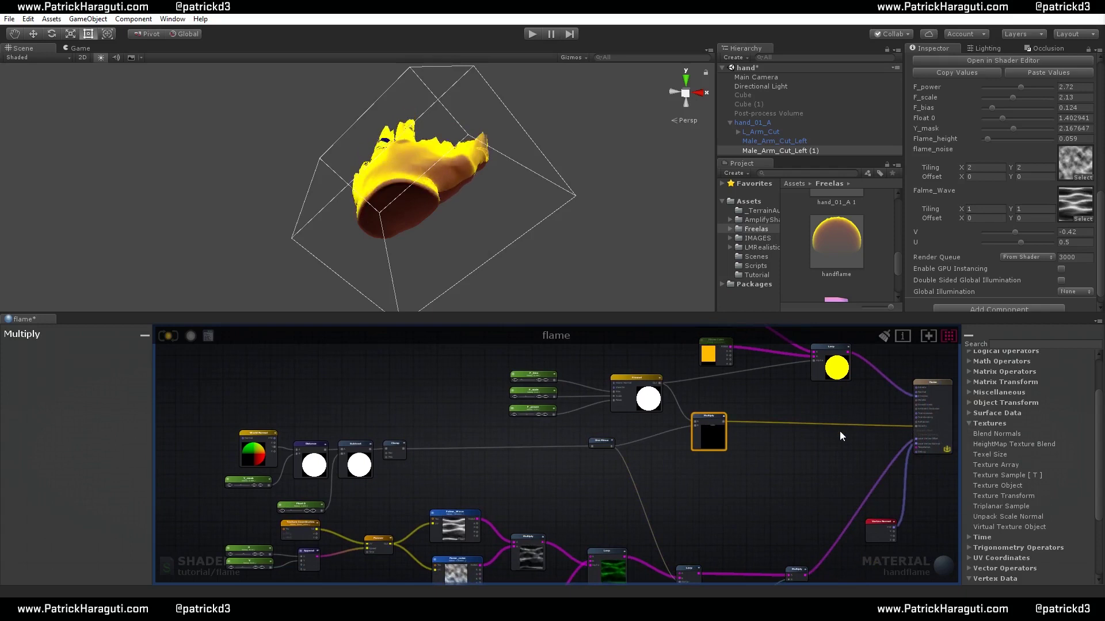
right_drag(840, 431, 747, 437)
scroll(794, 440, up, 3)
right_drag(543, 510, 744, 453)
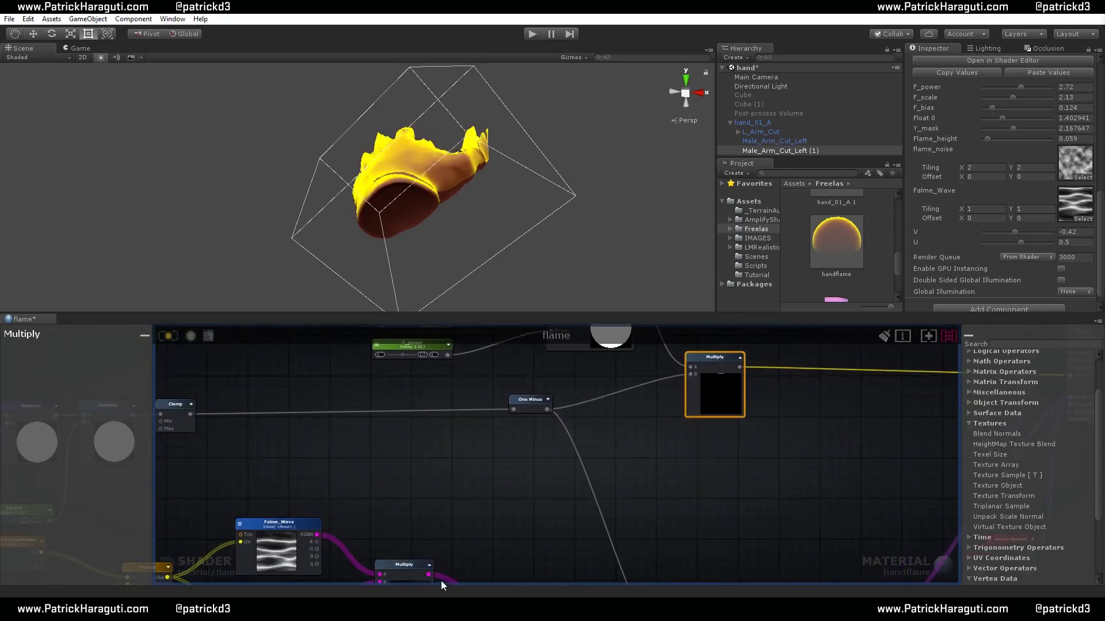
scroll(437, 536, down, 3)
scroll(488, 529, up, 3)
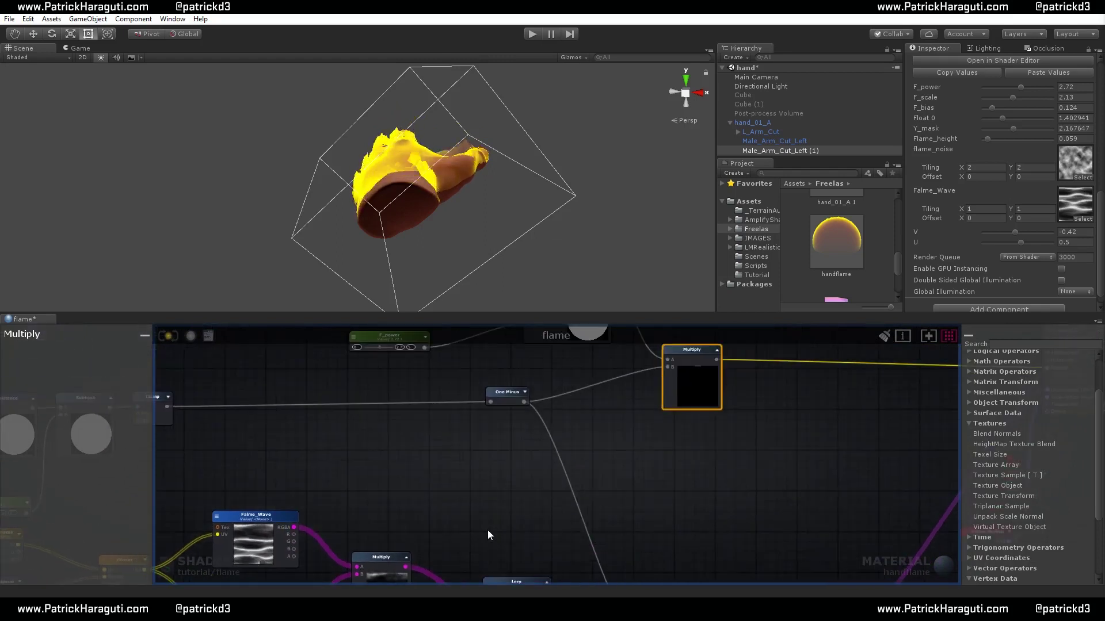
drag(406, 568, 667, 372)
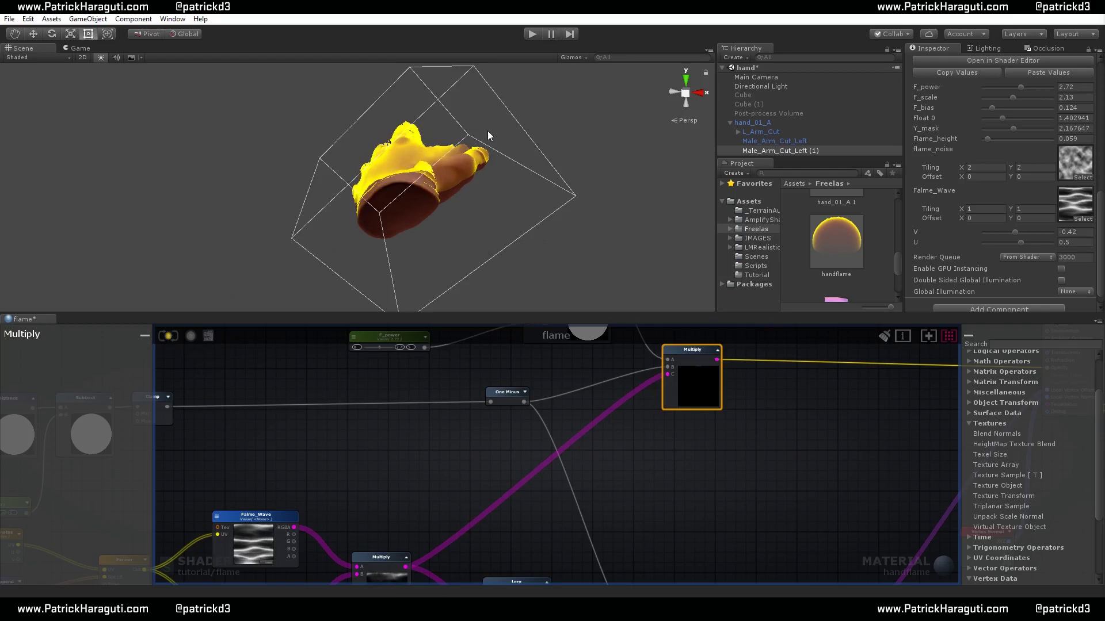
alt+drag(417, 164, 292, 182)
right_drag(384, 456, 417, 416)
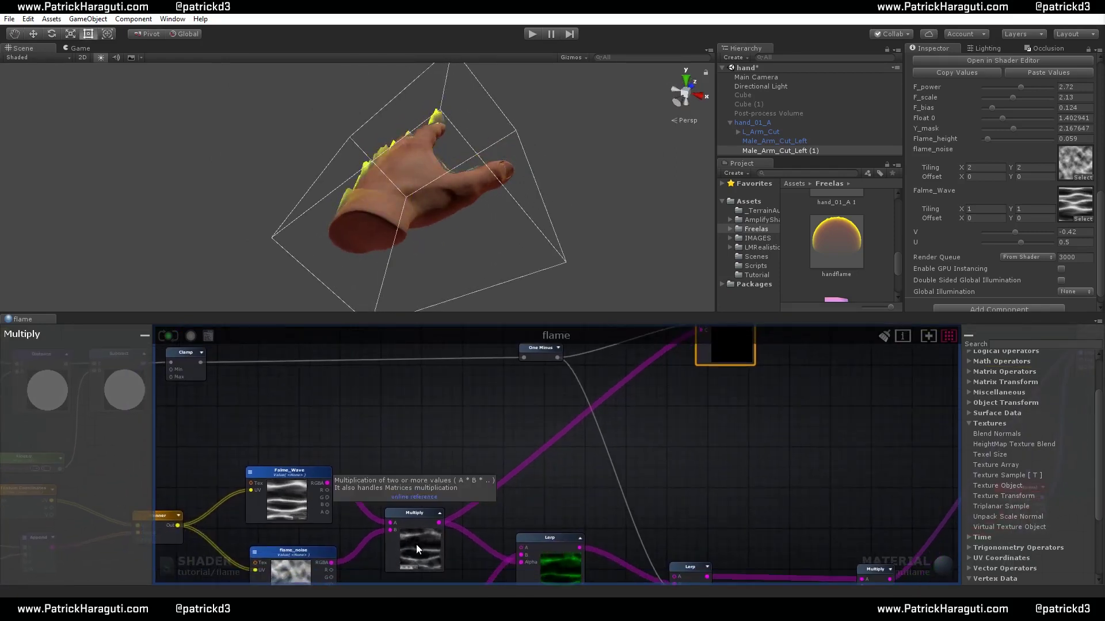
Change the orange Flame Color node's type from Constant to Property
right_drag(769, 408, 687, 493)
alt+drag(400, 140, 827, 88)
alt+drag(633, 104, 415, 116)
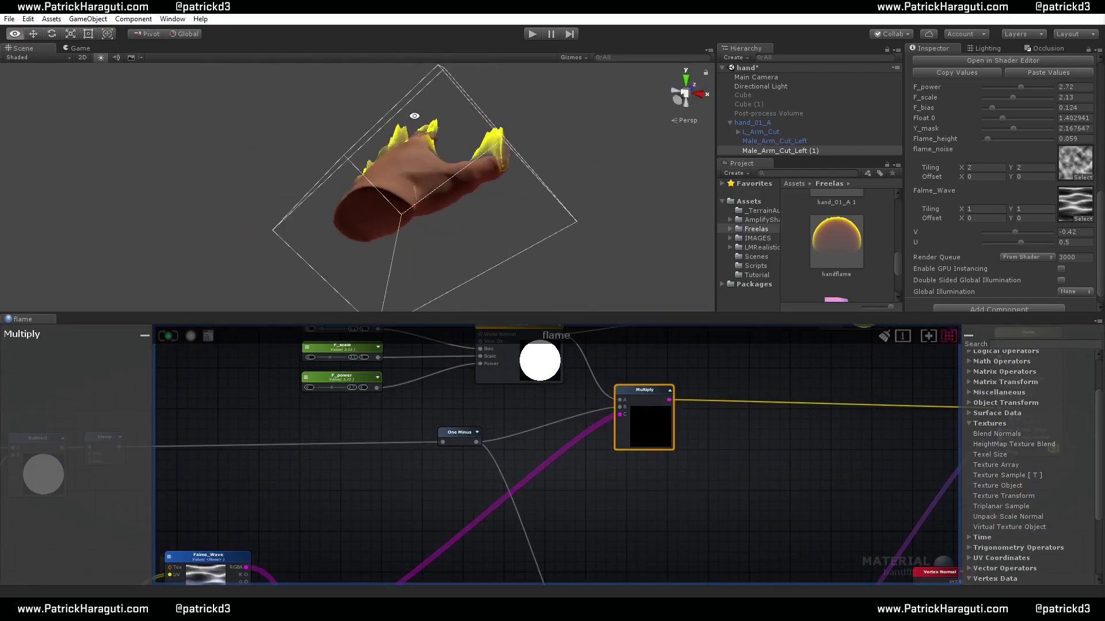
scroll(972, 199, up, 2)
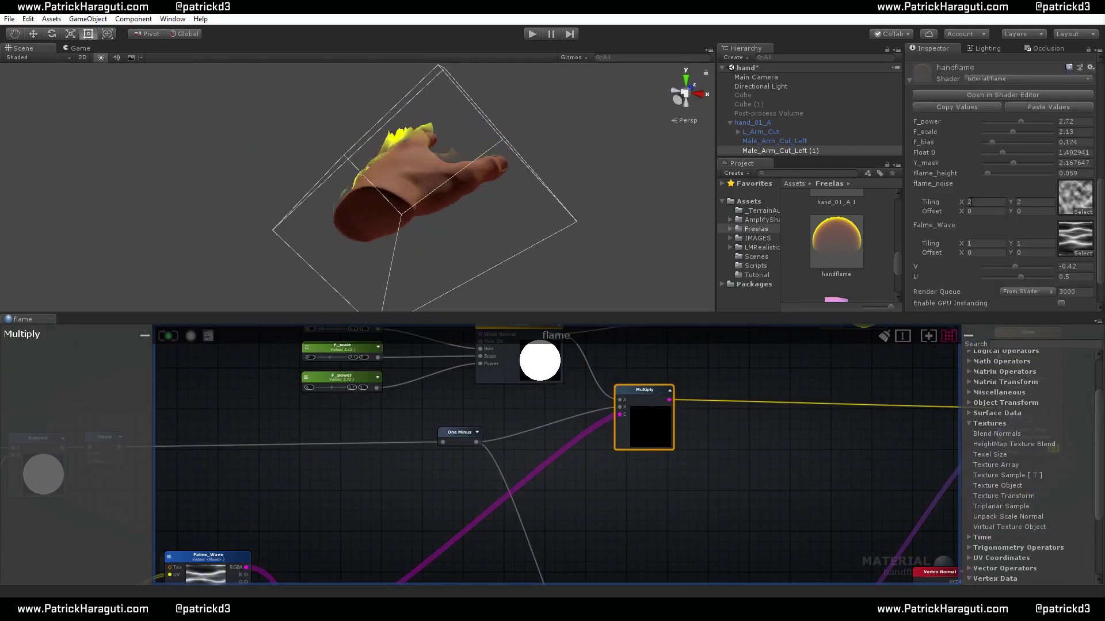
right_drag(797, 473, 781, 565)
right_drag(694, 403, 712, 485)
click(666, 459)
click(89, 360)
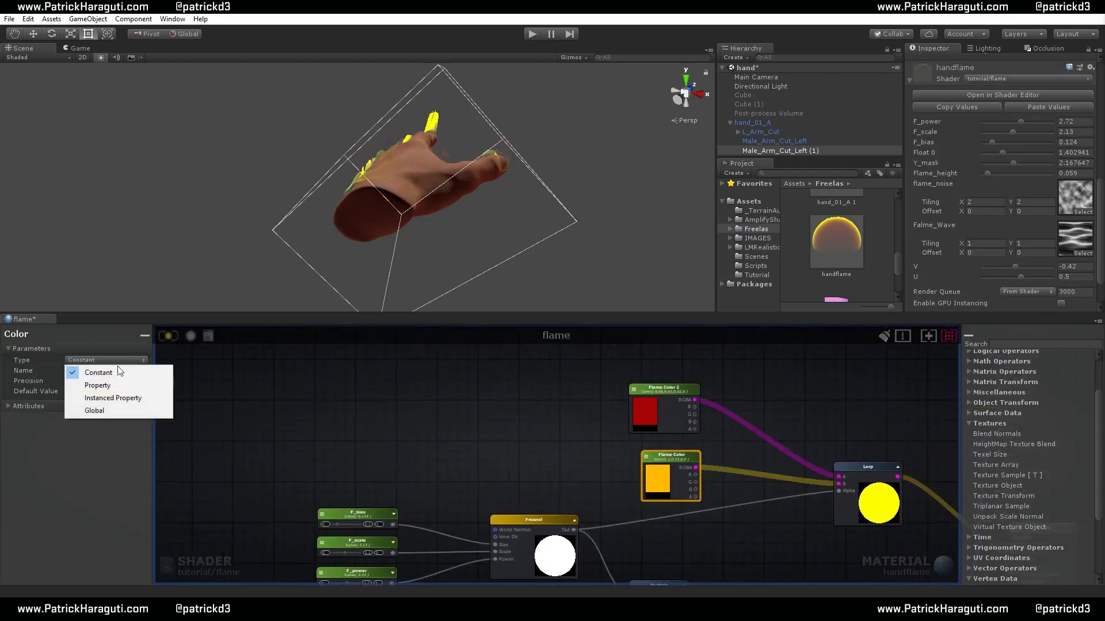
click(119, 385)
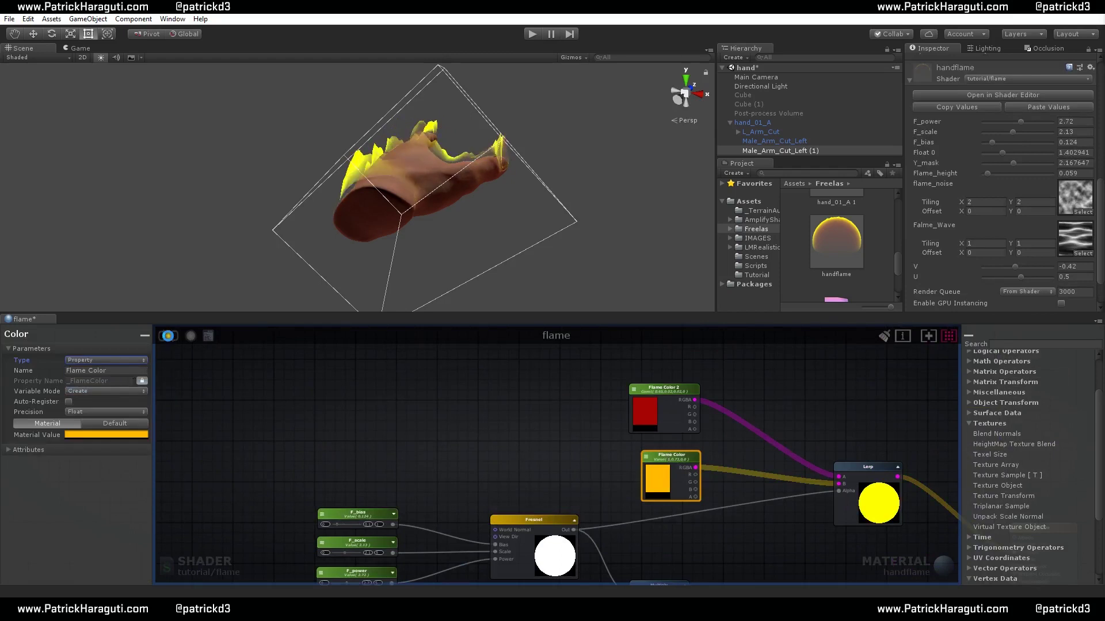
Change the red Flame Color 2 node's type to Property and shift the Flame Color node into line beneath it
click(647, 382)
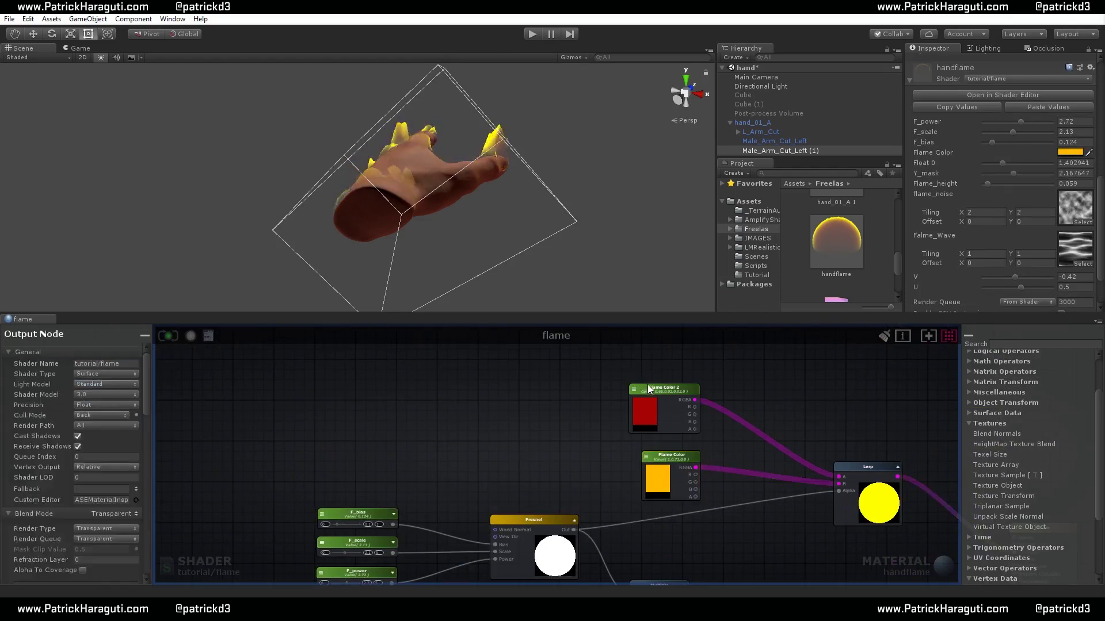
click(662, 388)
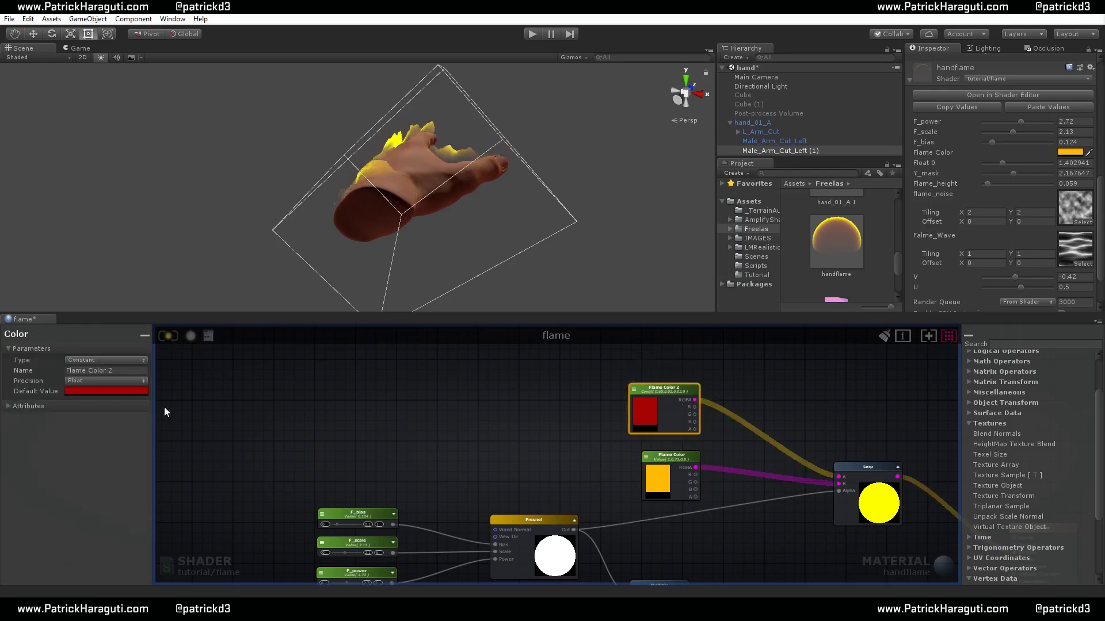
click(113, 360)
click(112, 383)
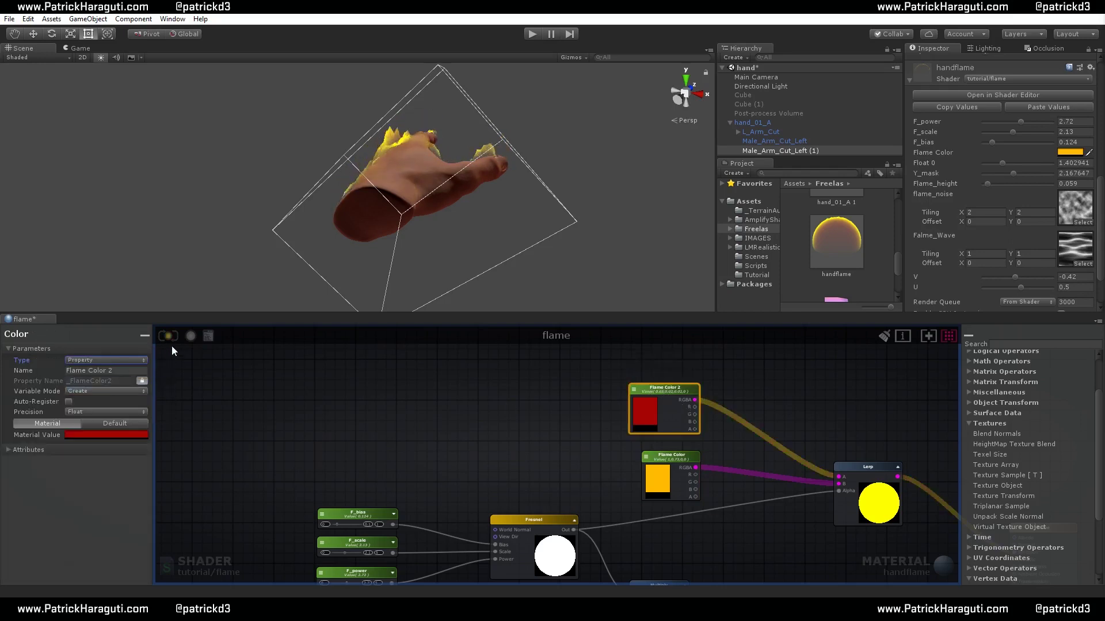
drag(671, 458, 647, 457)
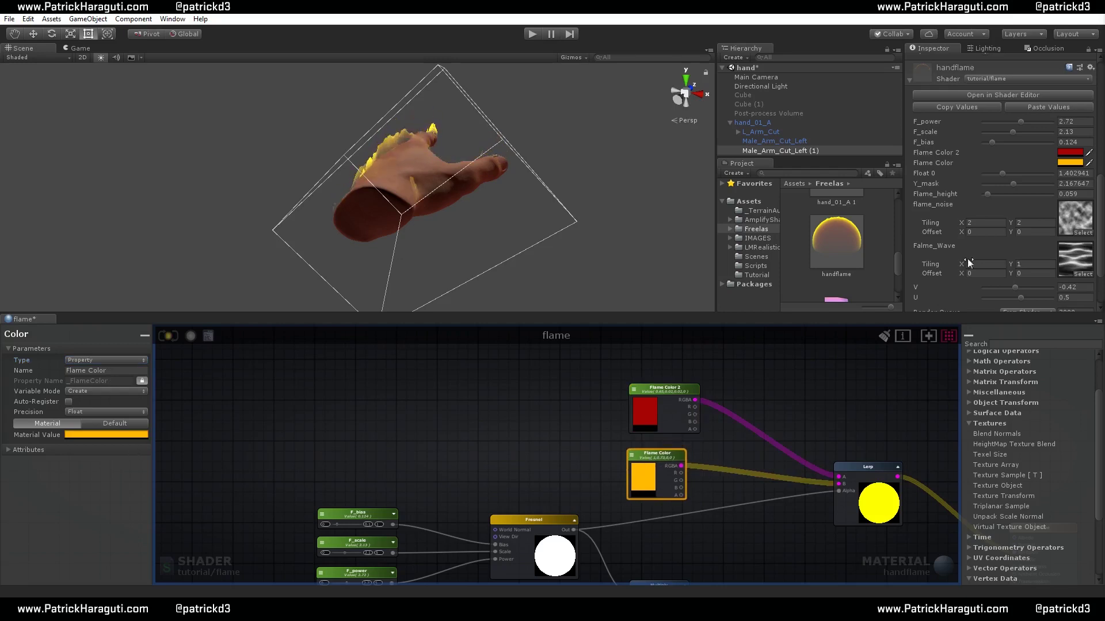
Enable the HDR attribute on both the Flame Color and Flame Color 2 nodes
click(1067, 162)
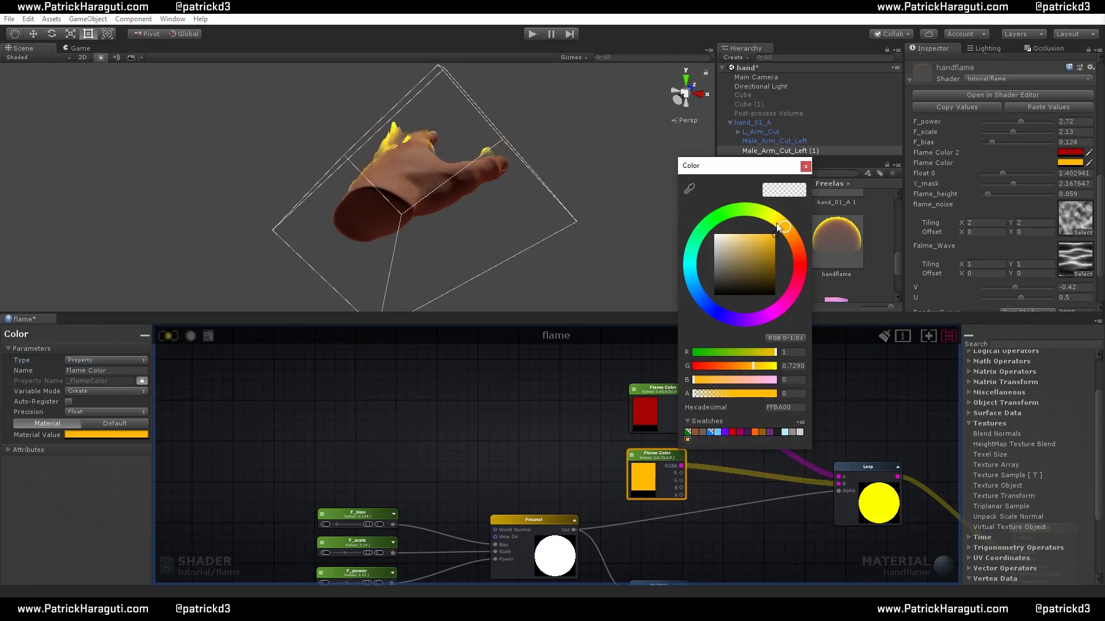
click(806, 167)
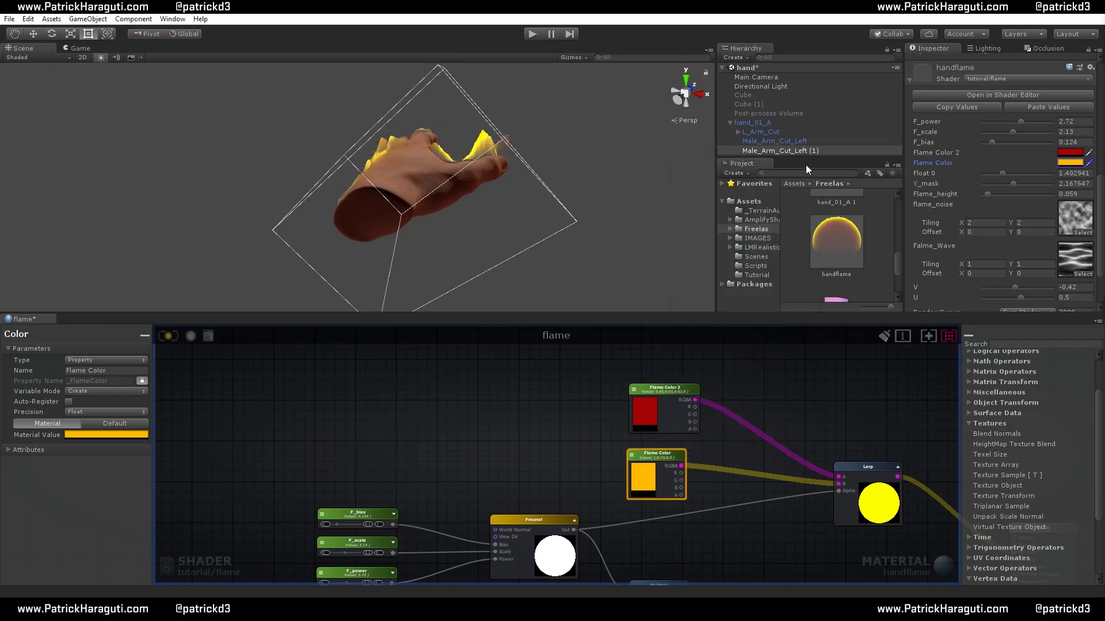
click(9, 451)
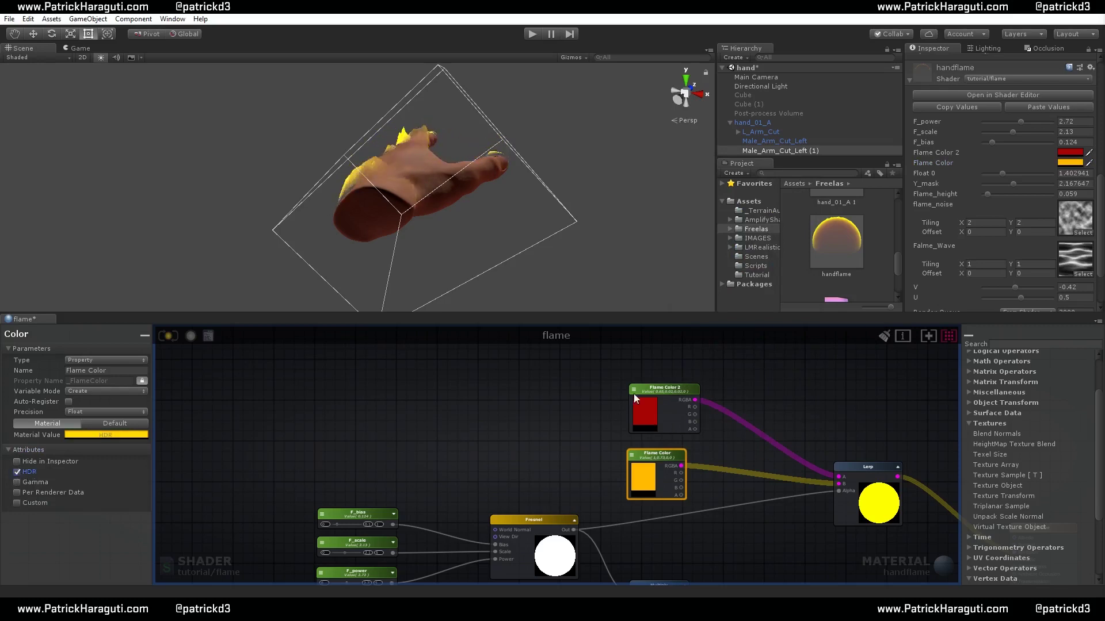
click(636, 398)
click(8, 451)
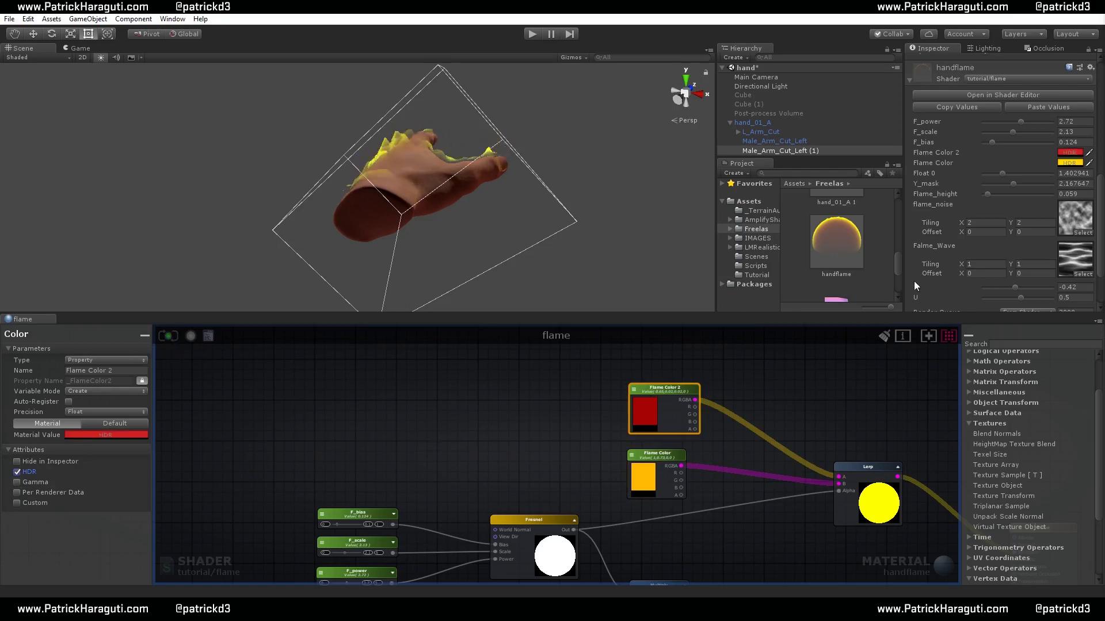
Raise the HDR intensity of the handflame material's Flame Color to 4
click(1071, 164)
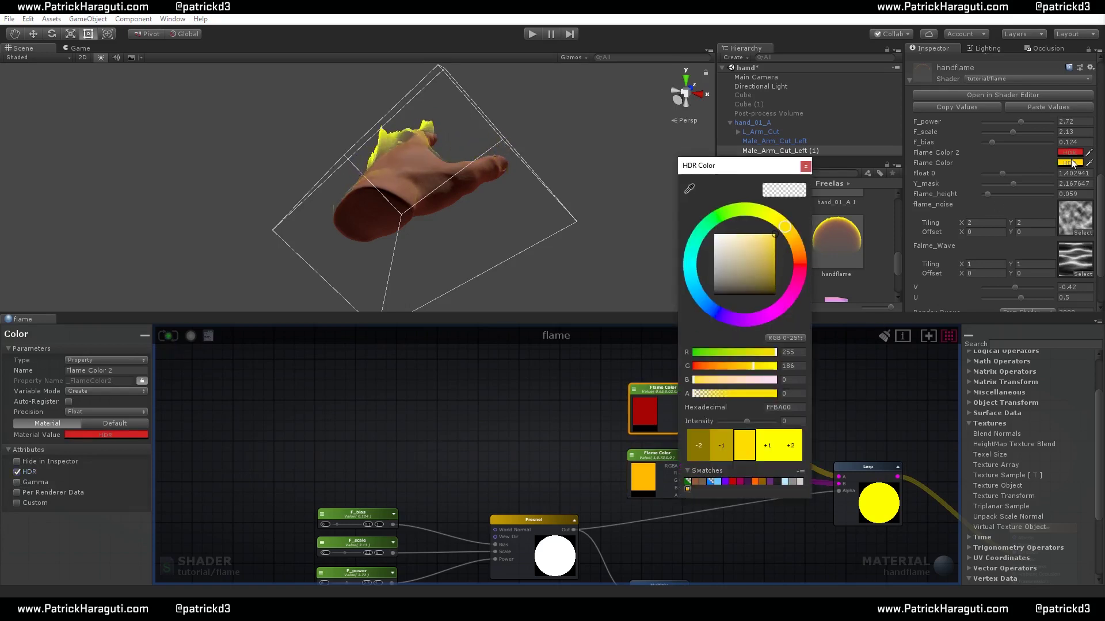
click(766, 446)
click(766, 446)
click(767, 446)
click(766, 446)
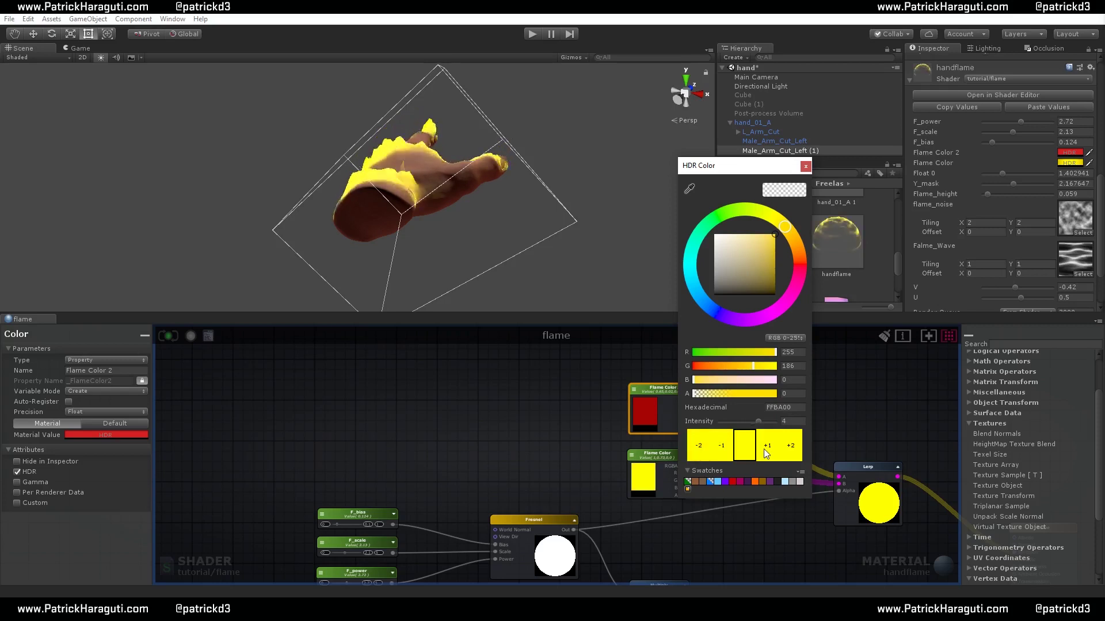
click(490, 241)
Set the handflame material's F_power to 3.52, F_scale to 1.64 and F_bias to 0.546
alt+drag(490, 240, 312, 248)
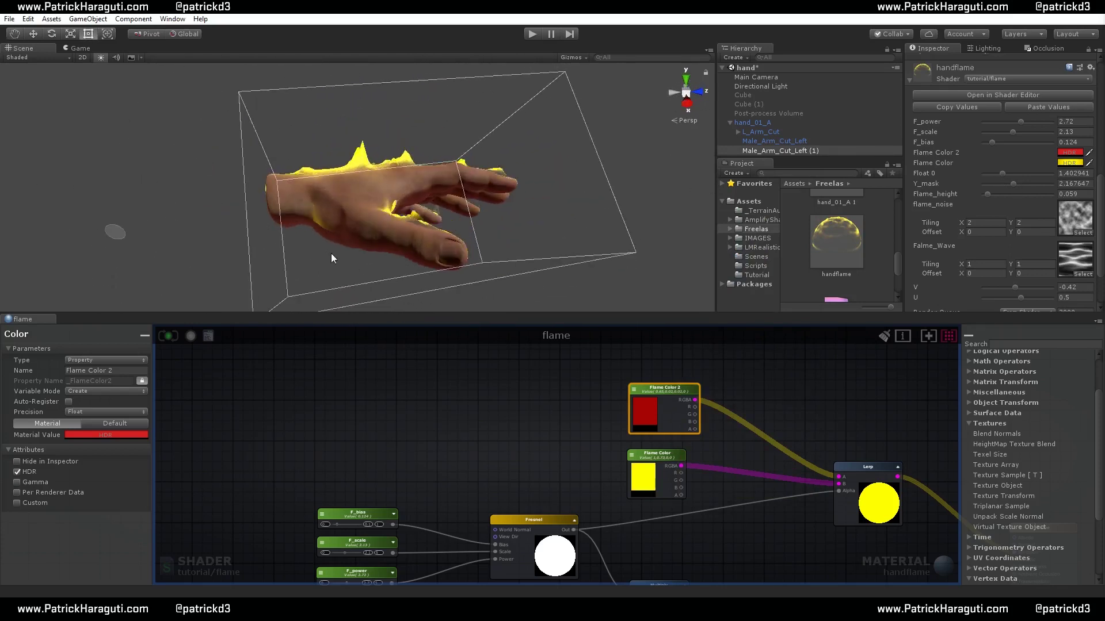
alt+drag(543, 253, 449, 184)
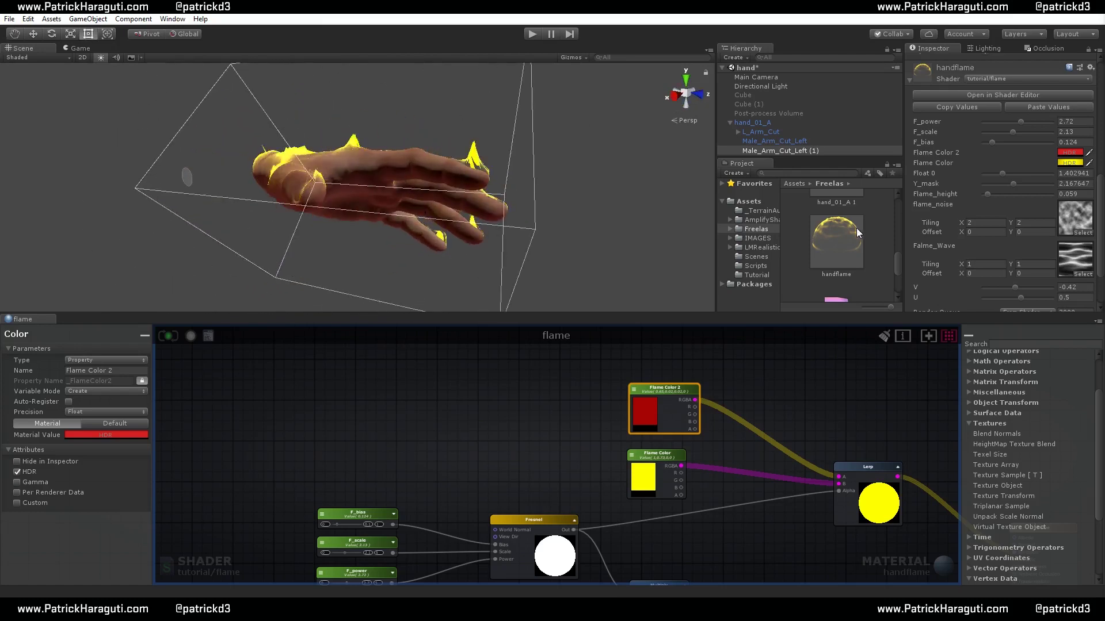
middle_drag(834, 416, 827, 408)
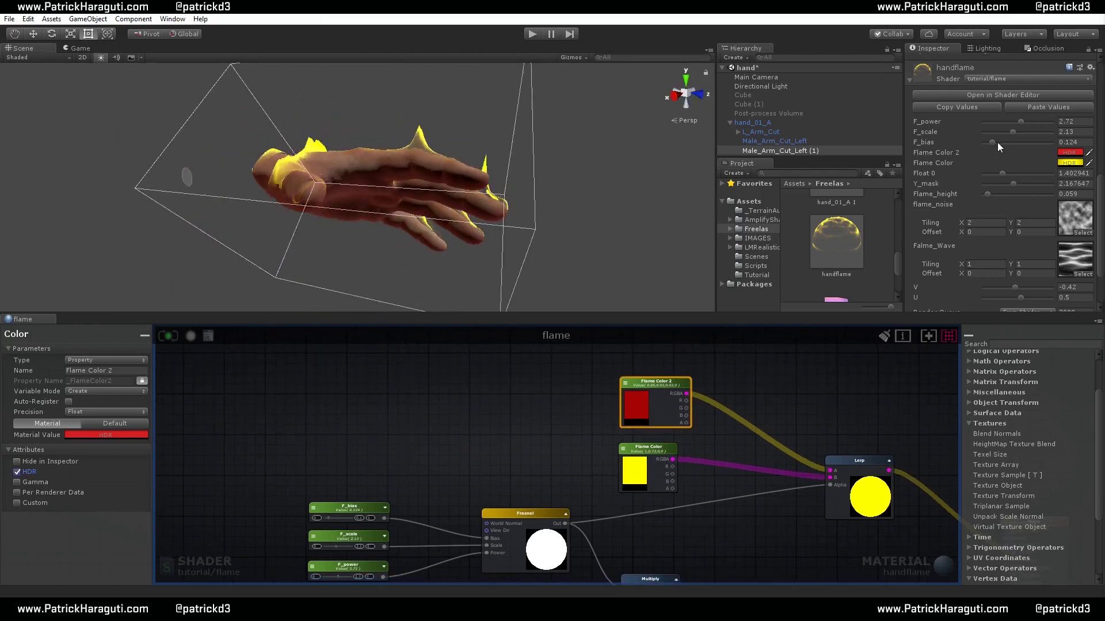
mouse_move(1019, 122)
mouse_down()
mouse_move(1008, 121)
mouse_move(1066, 124)
mouse_move(984, 125)
mouse_move(1031, 127)
mouse_move(982, 136)
mouse_move(1037, 141)
mouse_move(1021, 141)
mouse_up()
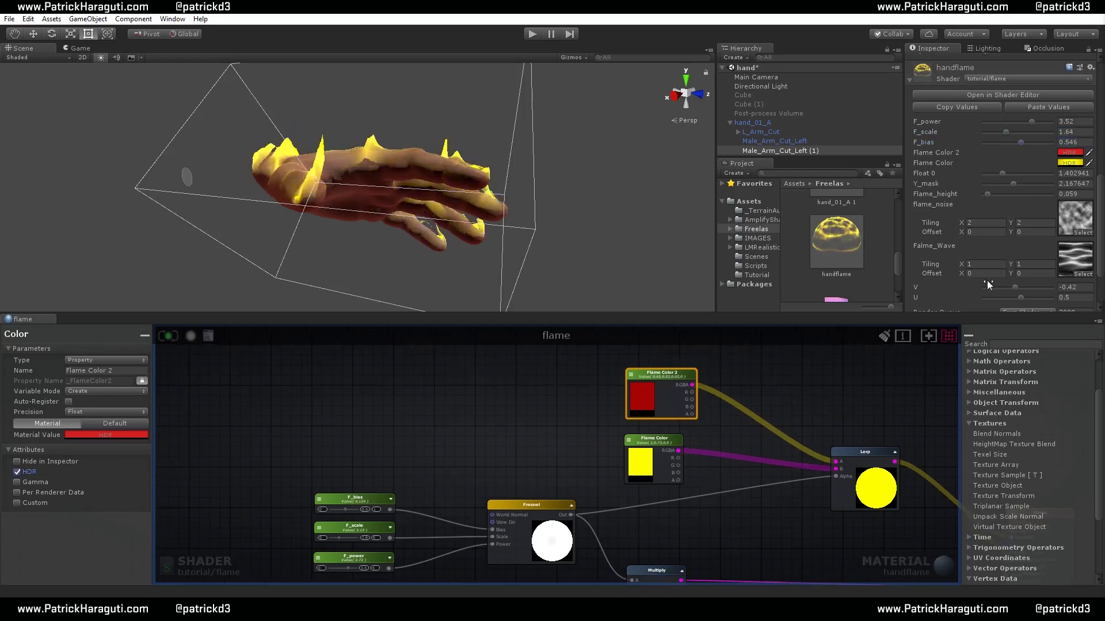
Shift the handflame material's Flame Color to a deeper orange, hex BF3D00
click(1069, 163)
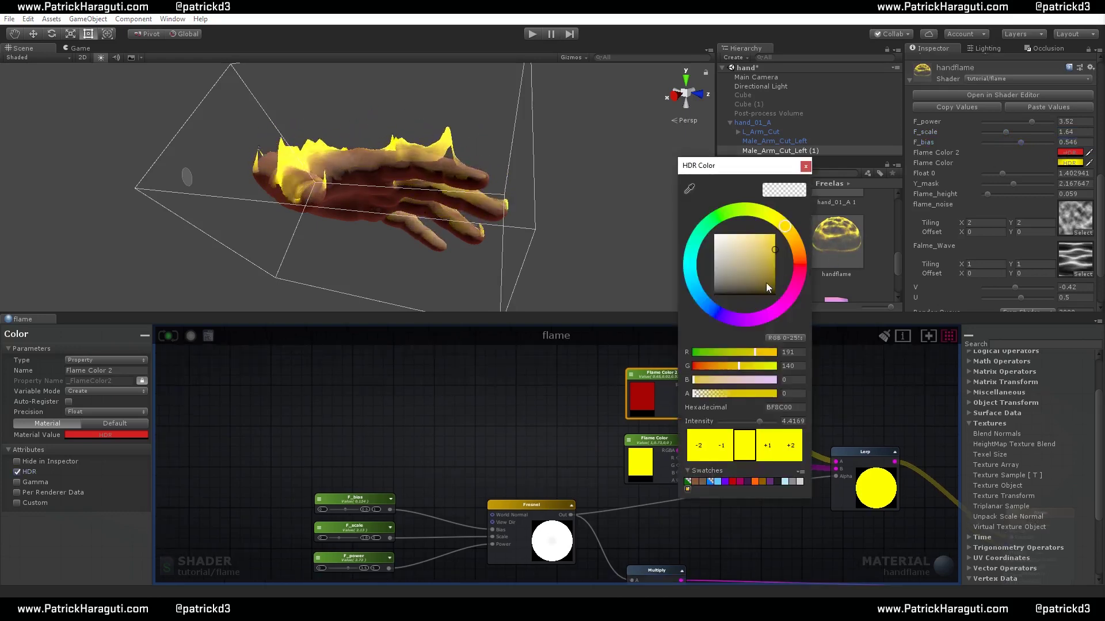
click(800, 251)
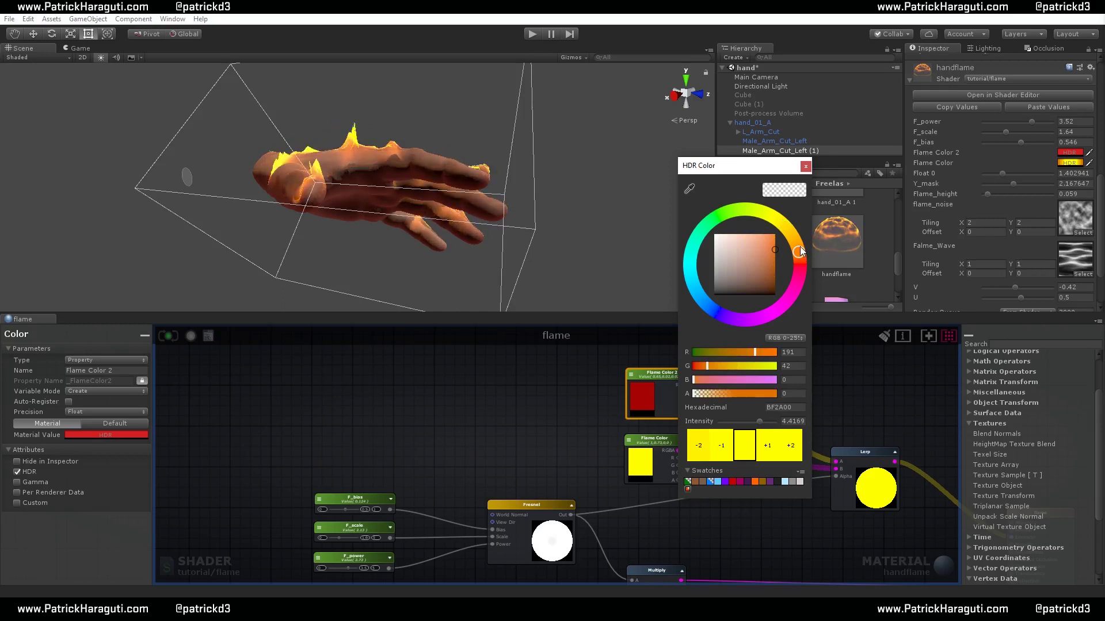
drag(801, 251, 803, 246)
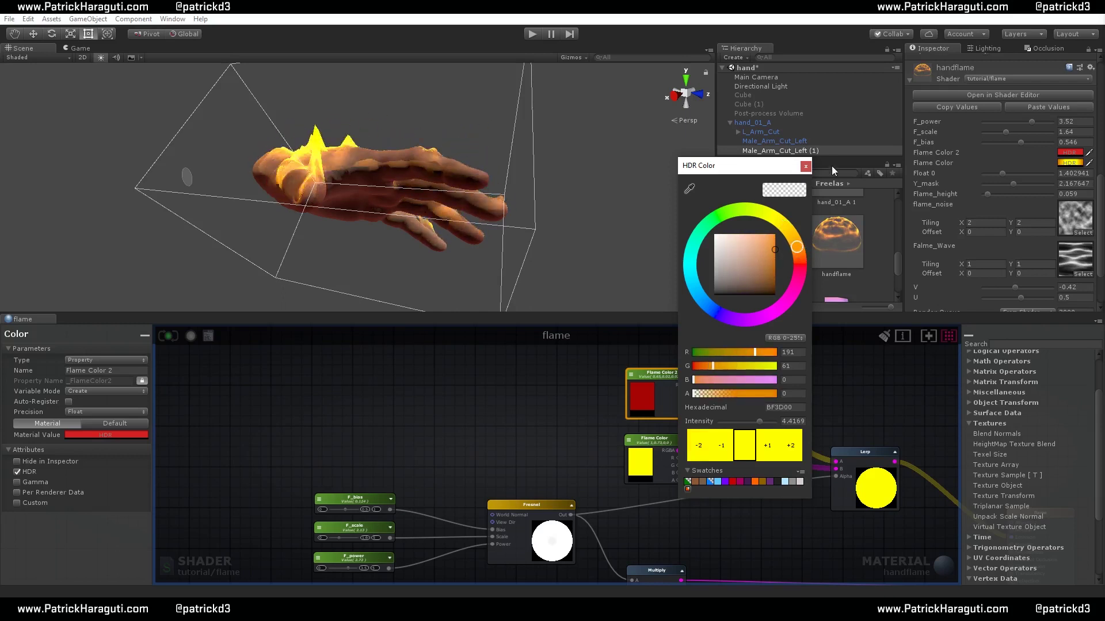
click(805, 167)
Examine the flames on the hand from the side and look over the whole shader node graph
alt+drag(576, 191, 768, 356)
right_drag(778, 481, 746, 459)
scroll(746, 459, down, 2)
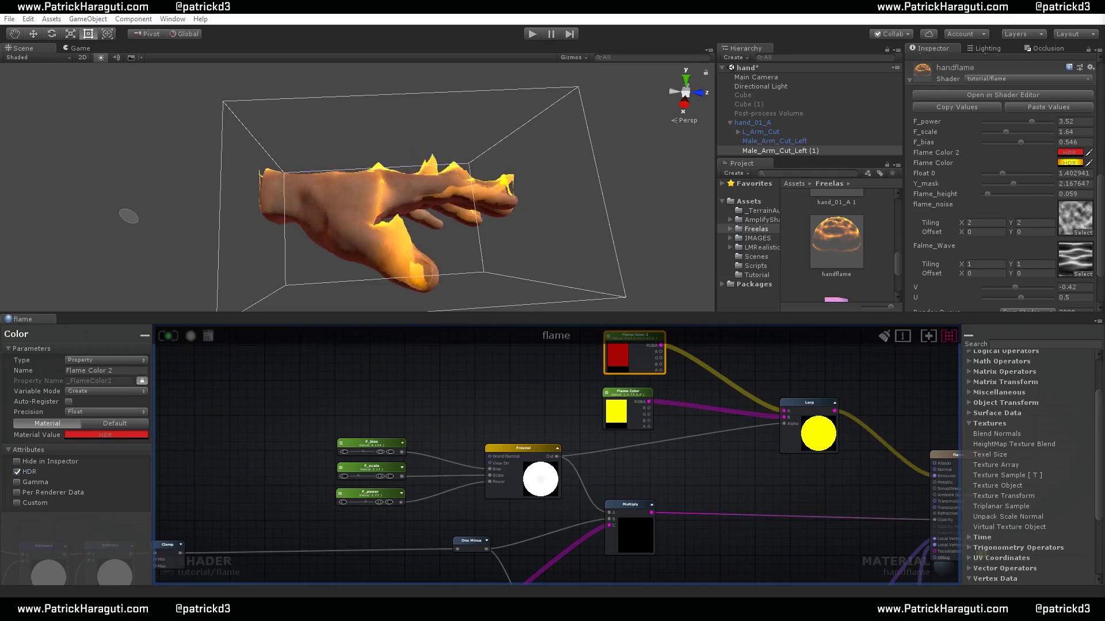
right_drag(738, 482, 700, 448)
scroll(701, 448, up, 1)
scroll(710, 473, down, 2)
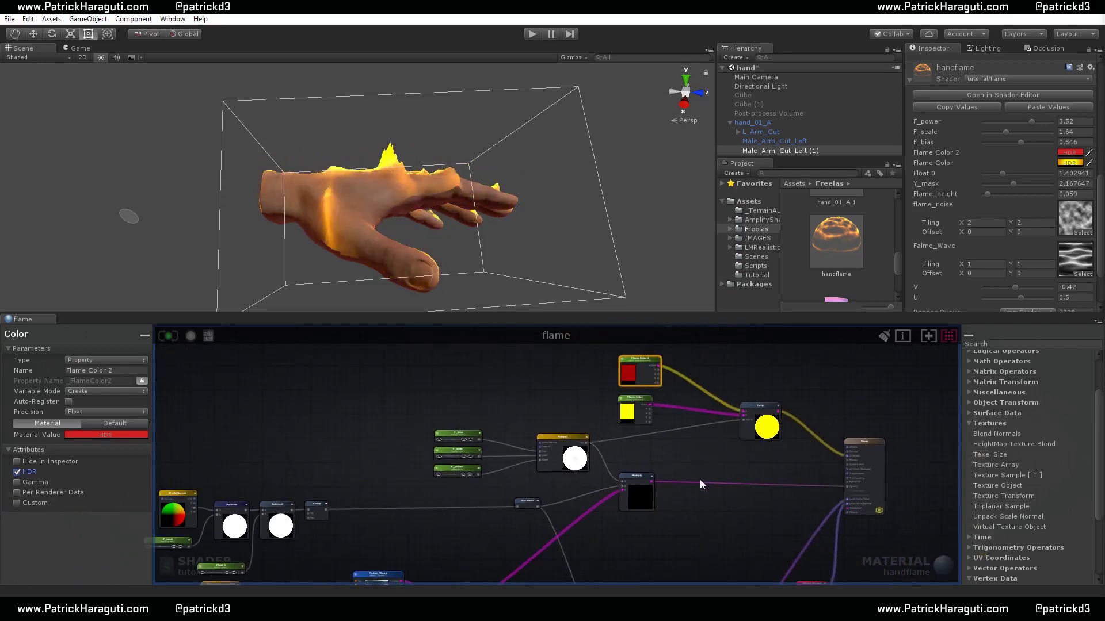
right_drag(709, 423, 756, 303)
scroll(771, 438, down, 1)
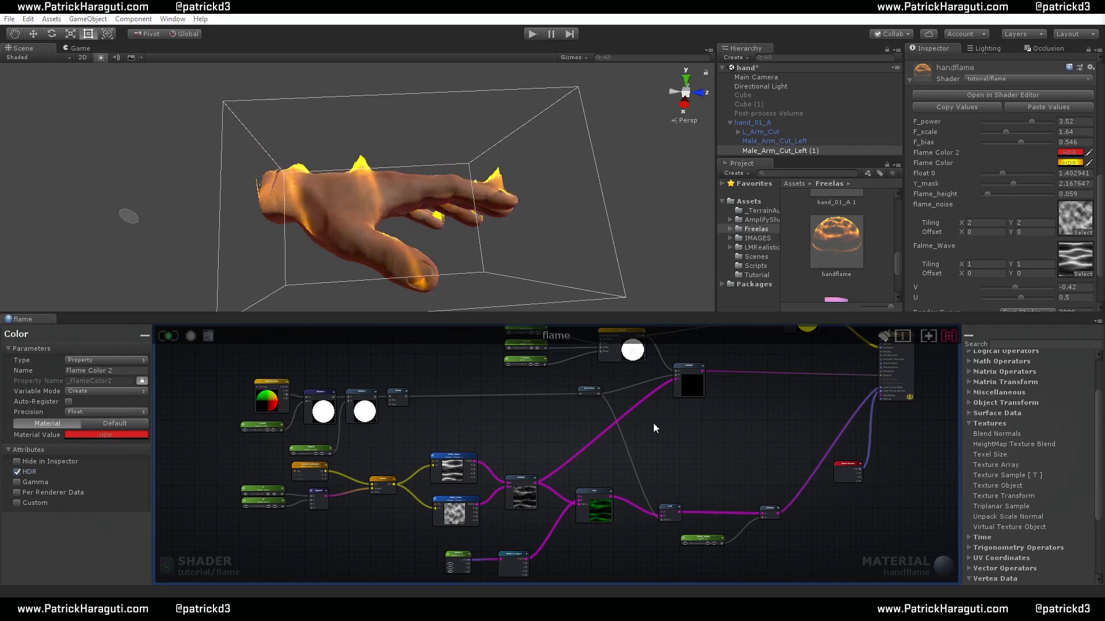
Rotate the hand_01_A object so its palm faces up, to about X -195, Y 457.7 and Z -565
click(755, 124)
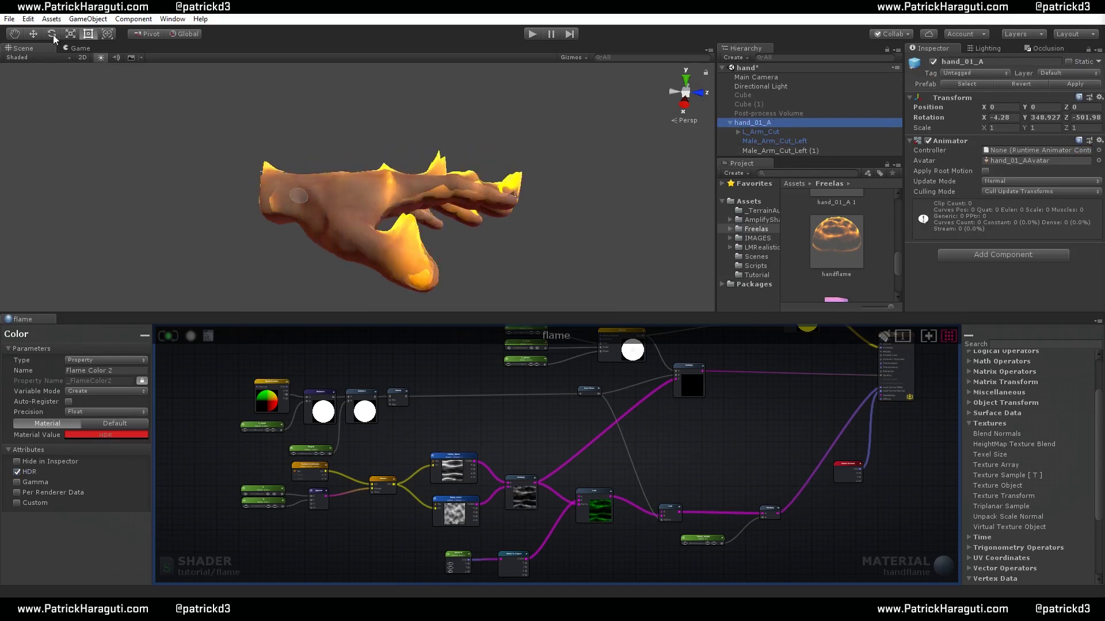
key(e)
drag(295, 185, 289, 109)
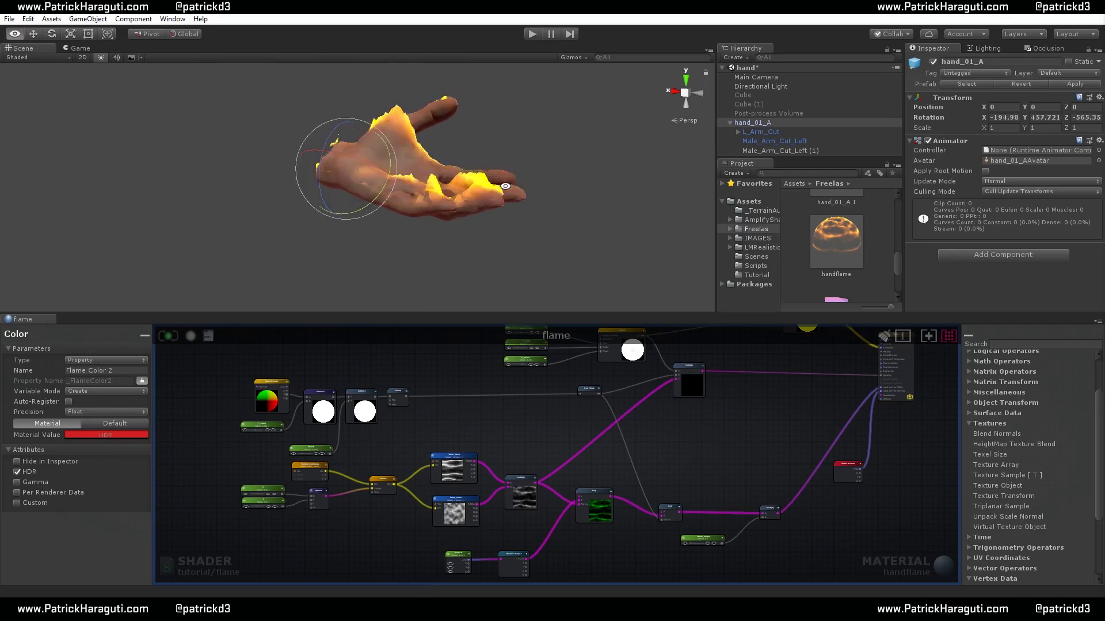
alt+drag(593, 156, 346, 217)
Add a Float node below the Multiply node that receives the One Minus output
middle_drag(767, 466, 723, 454)
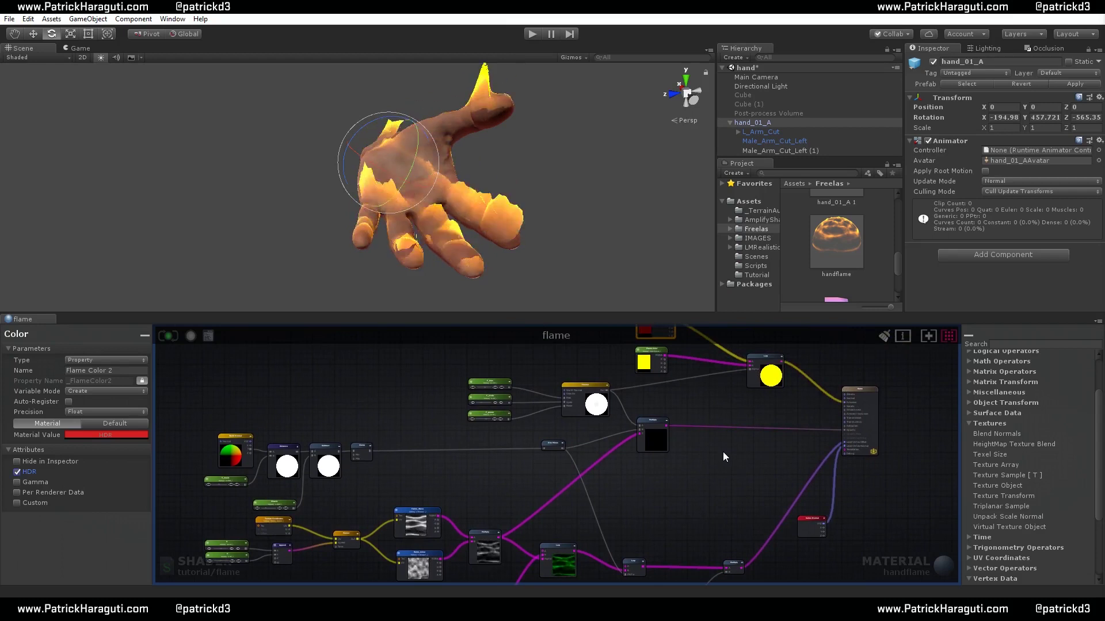
scroll(720, 454, up, 1)
scroll(709, 460, up, 1)
scroll(708, 460, up, 2)
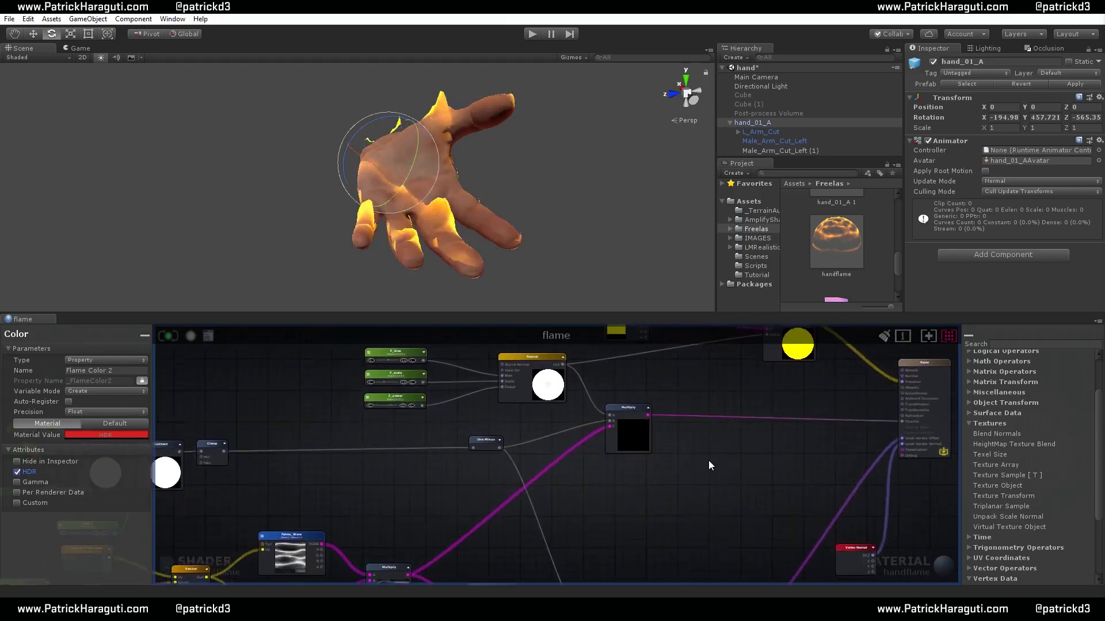
click(712, 456)
scroll(711, 456, up, 3)
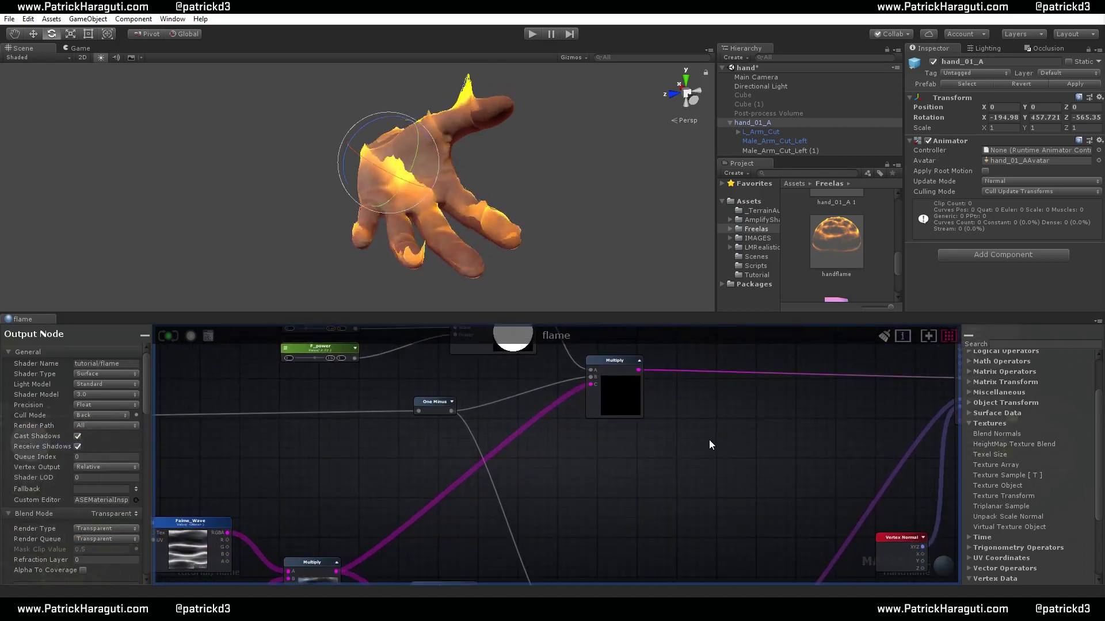
key(1)
click(699, 451)
drag(709, 451, 643, 458)
scroll(639, 460, up, 4)
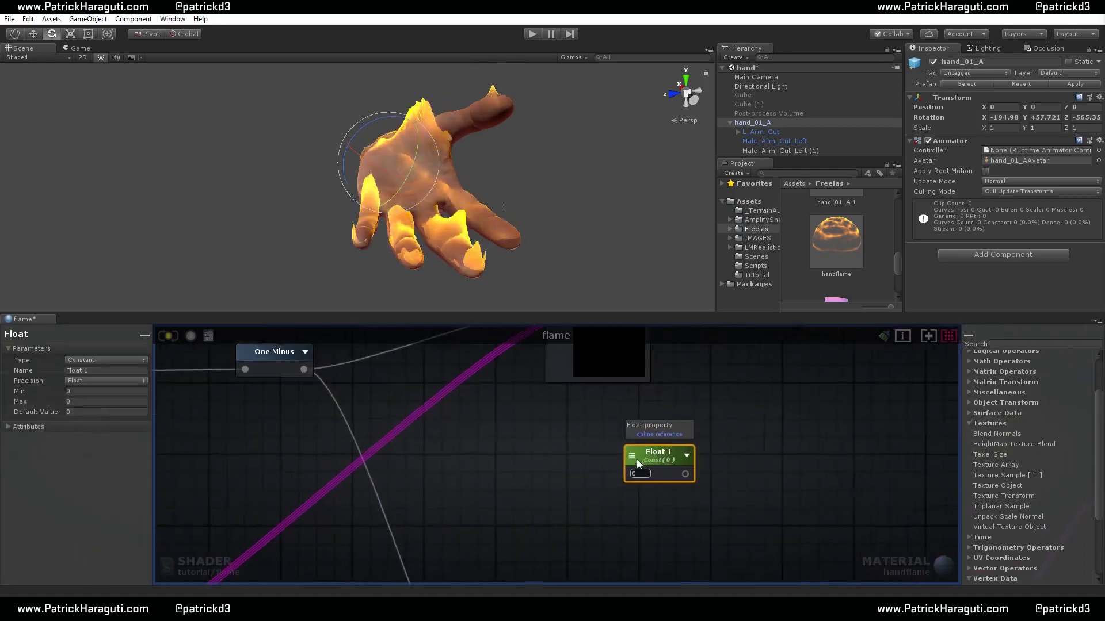
Make the new Float node a material property named Flame_on with a maximum of 1
click(106, 361)
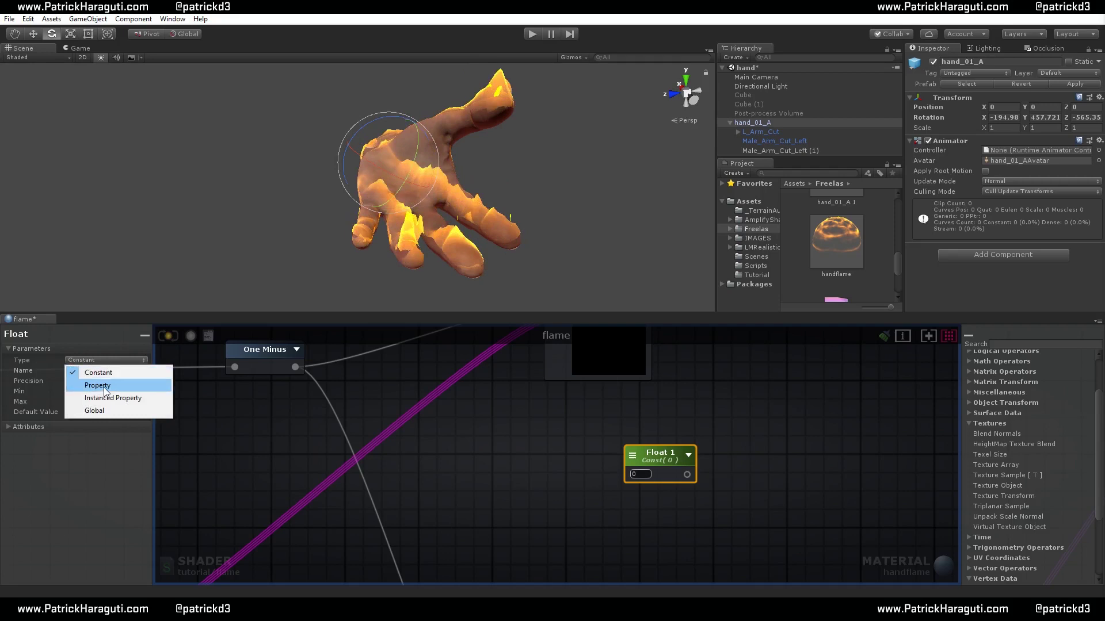
click(104, 386)
click(76, 445)
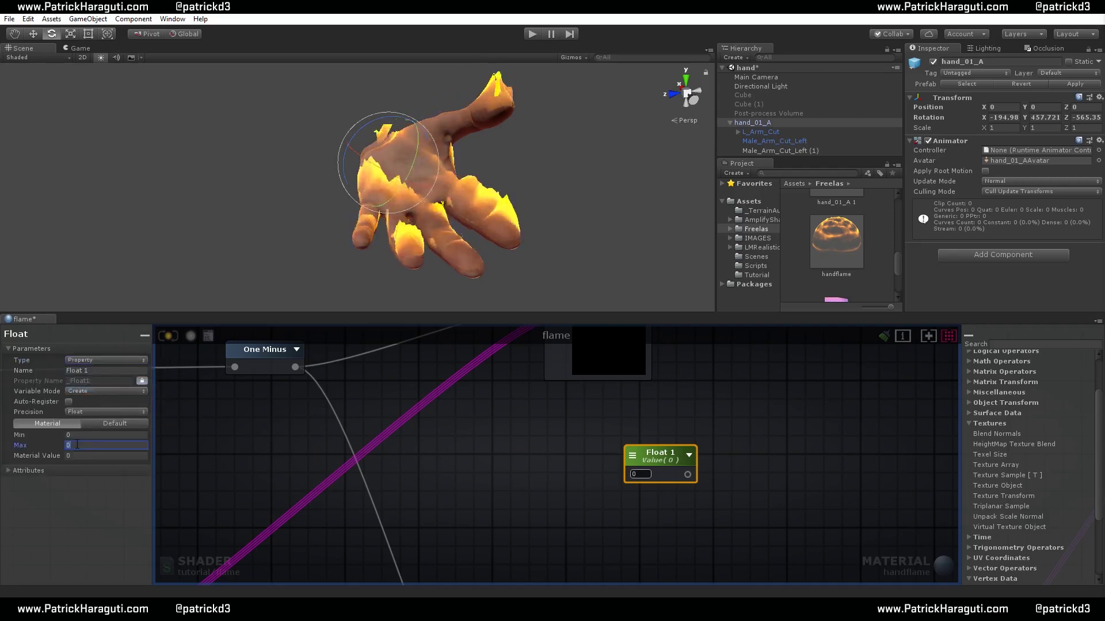
text(1)
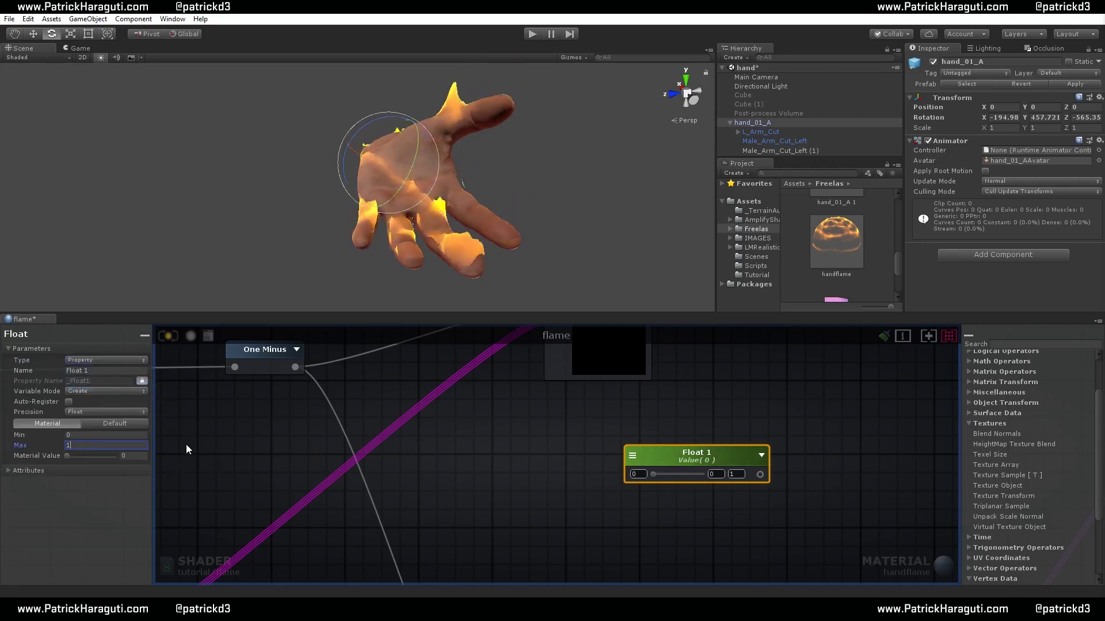
click(106, 370)
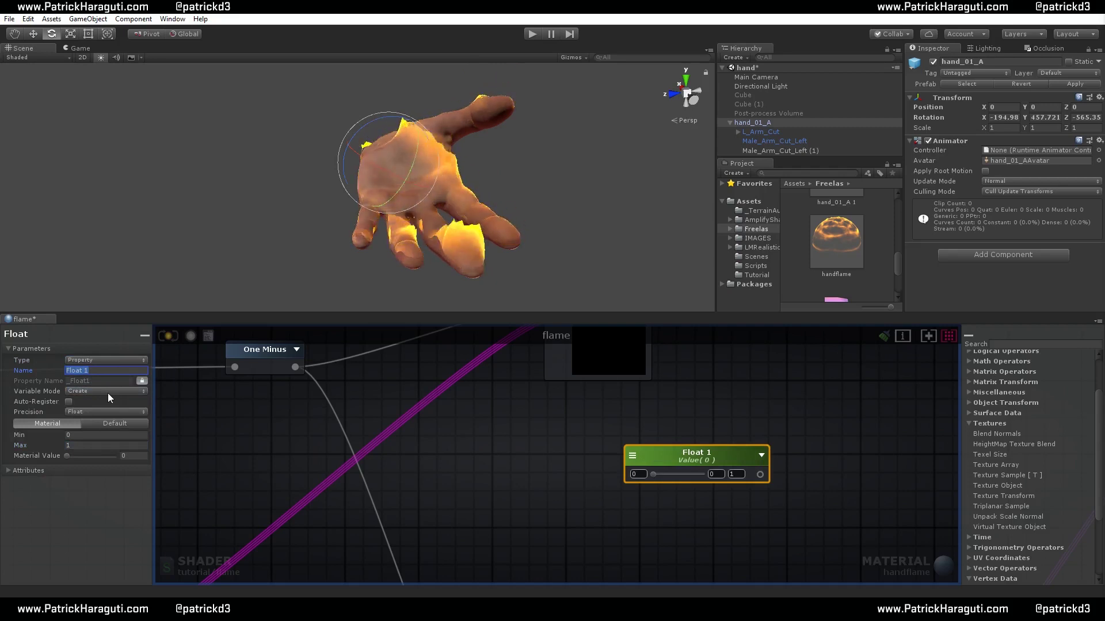
text(Flame)
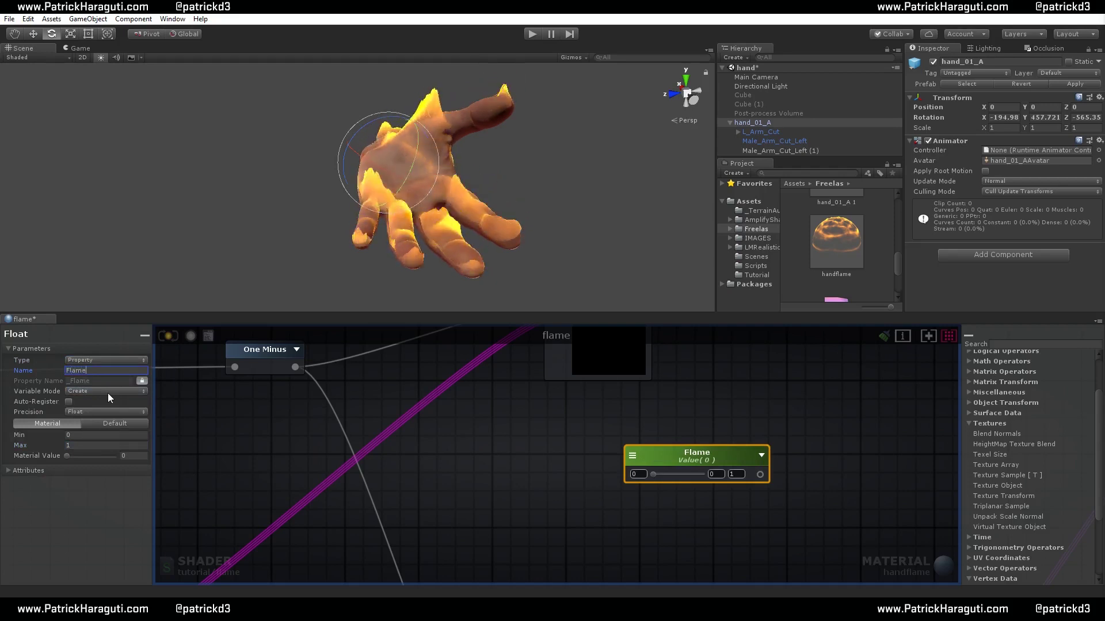
text(_on)
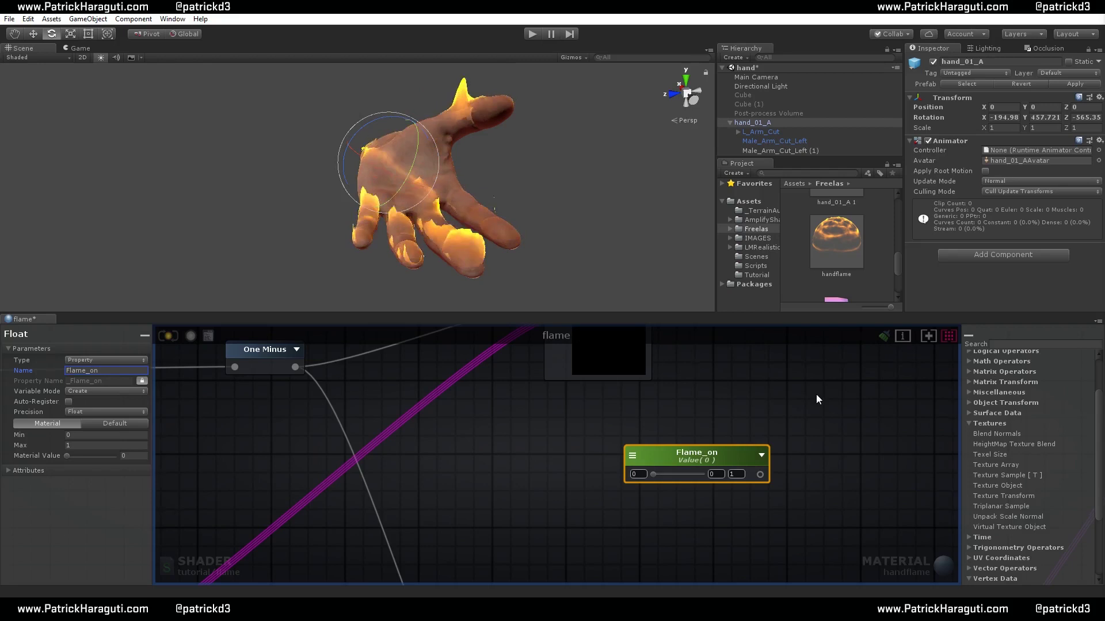
Add a Lerp node with the Multiply output as B and Flame_on as Alpha, and feed its result into Opacity
middle_drag(817, 388, 609, 473)
scroll(609, 473, down, 3)
click(631, 448)
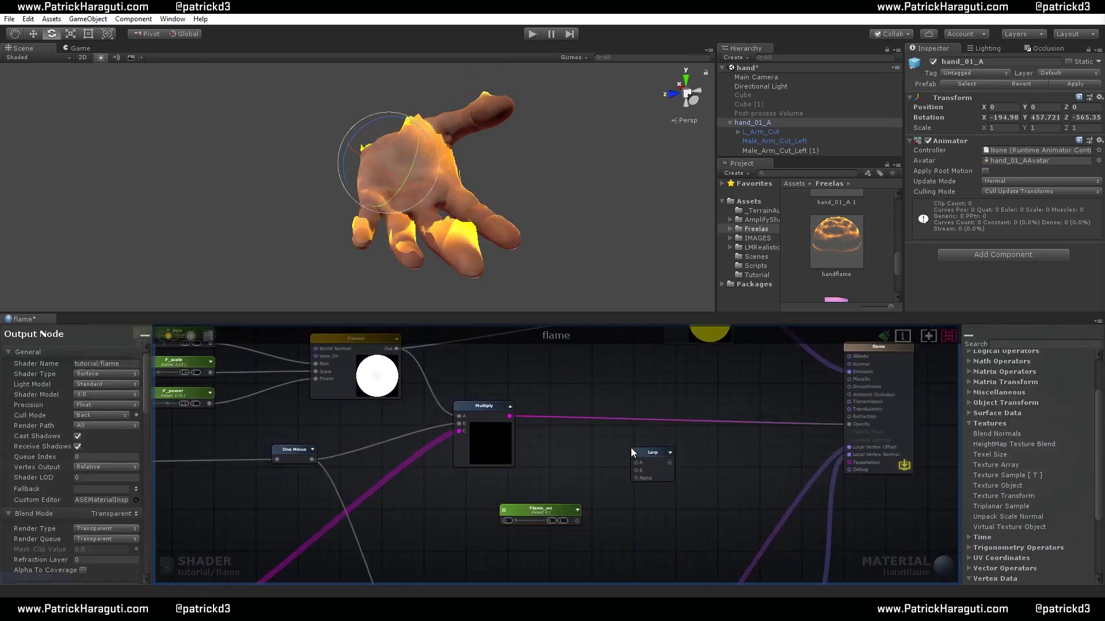
drag(510, 415, 634, 465)
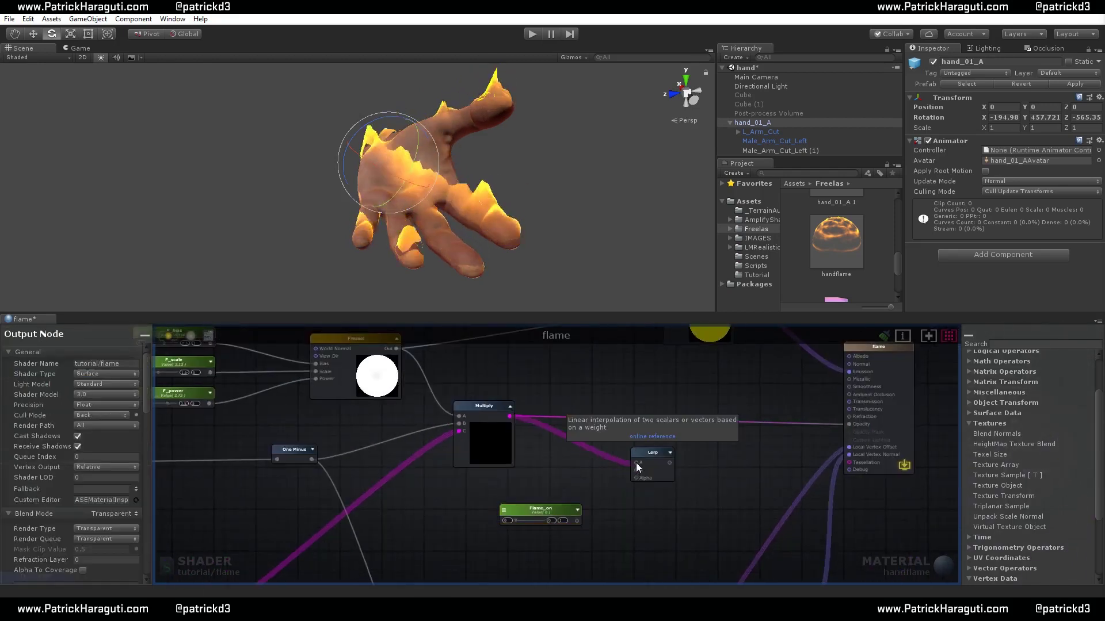
drag(636, 462, 635, 470)
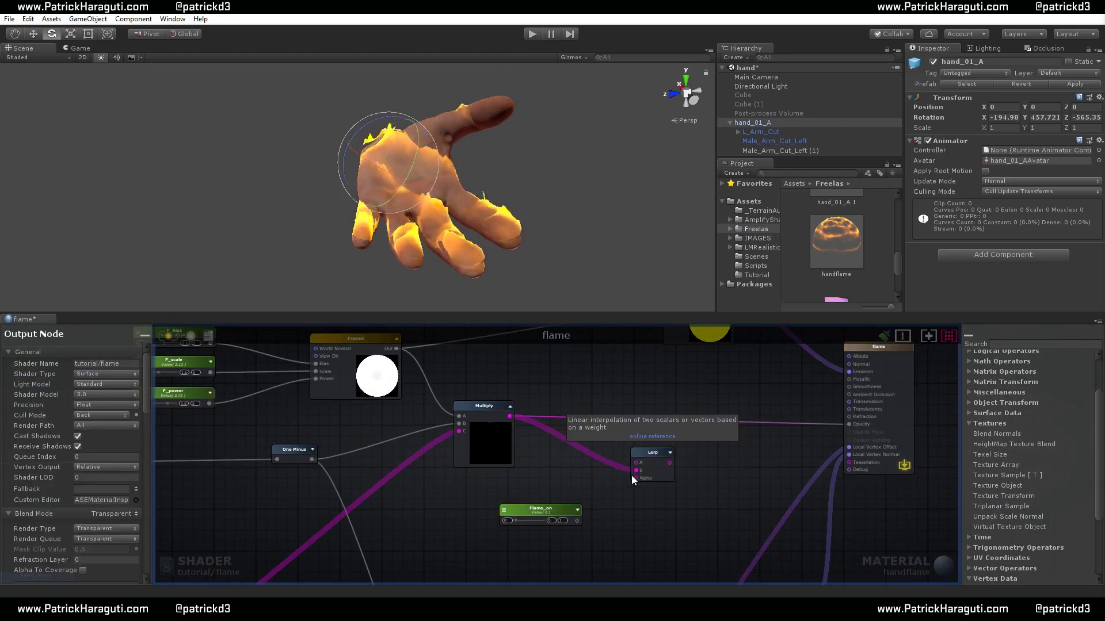
drag(578, 520, 849, 423)
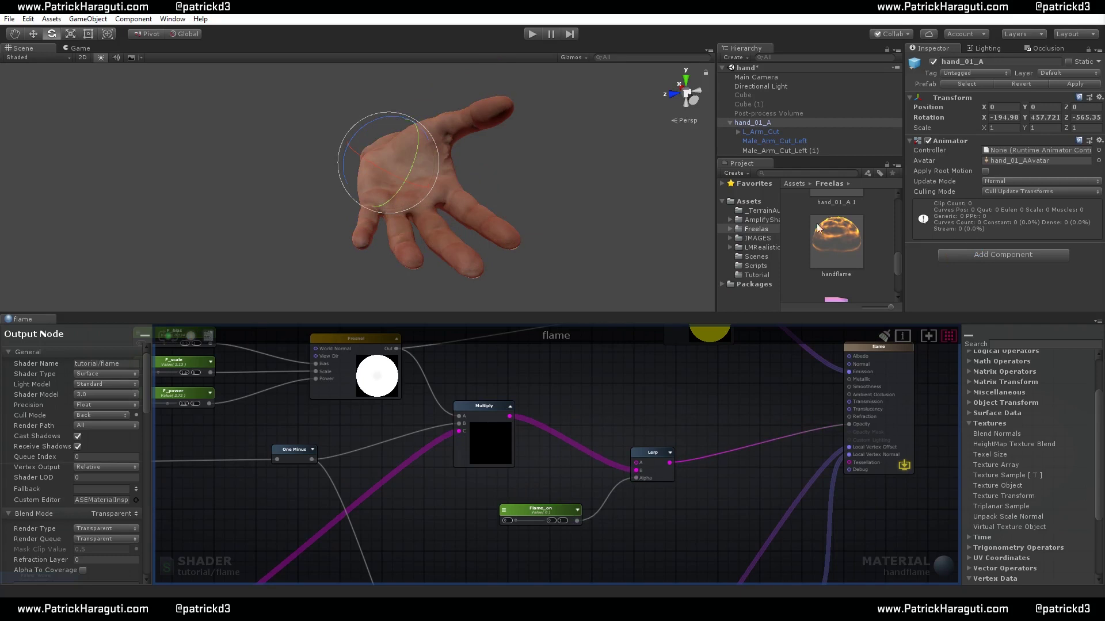
Test Flame_on on the Male_Arm_Cut_Left (1) handflame material across its range, leaving it at about 0.134
click(799, 153)
scroll(1011, 230, down, 5)
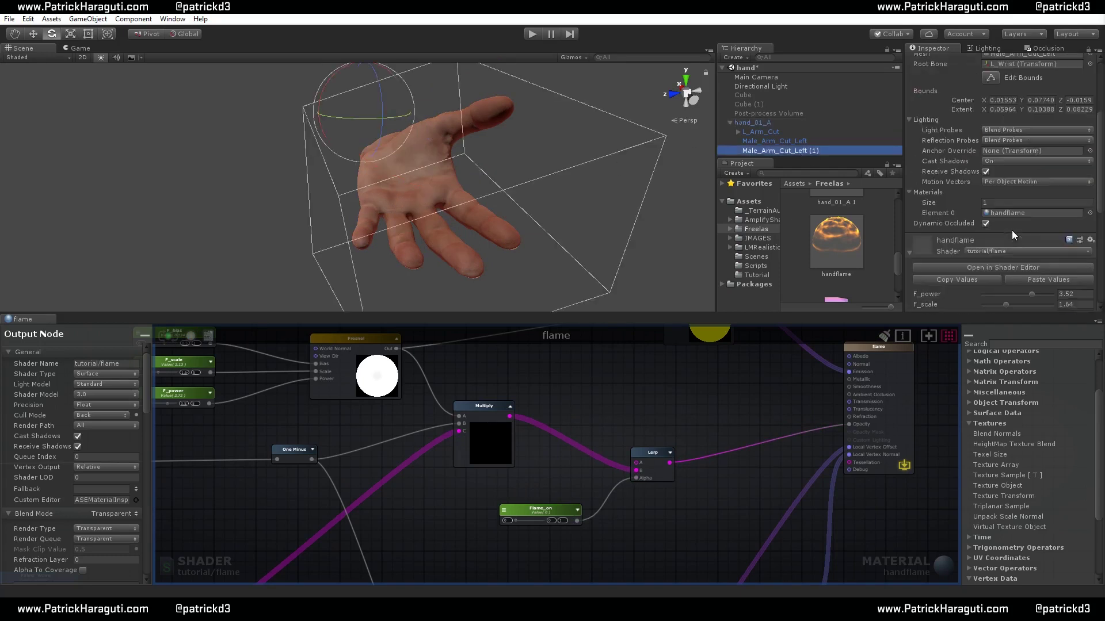
scroll(1012, 247, down, 5)
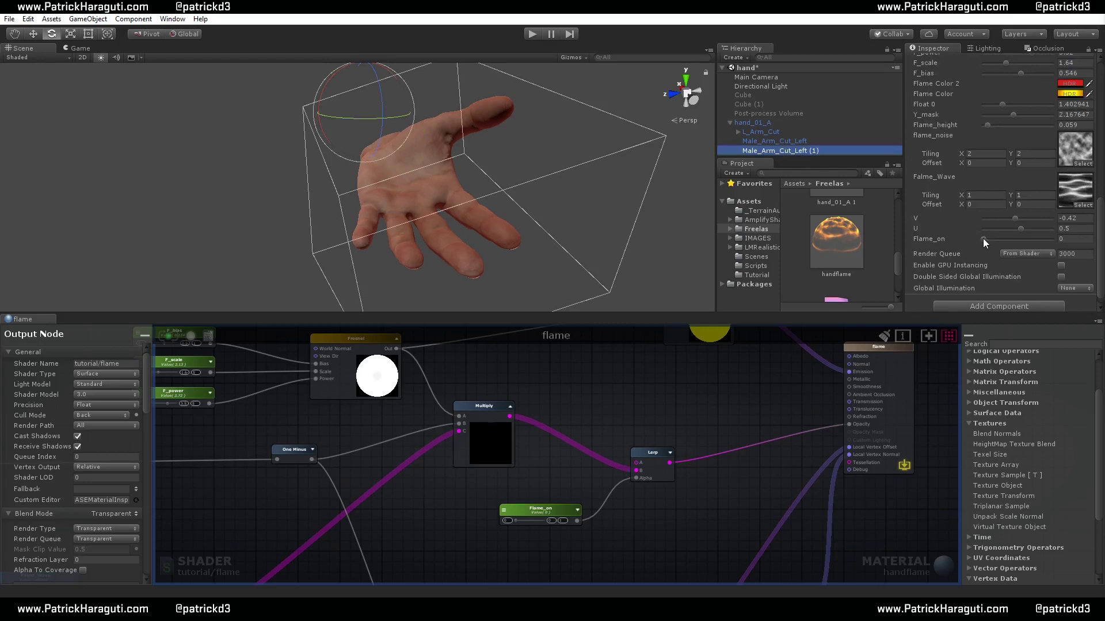
drag(981, 239, 1004, 243)
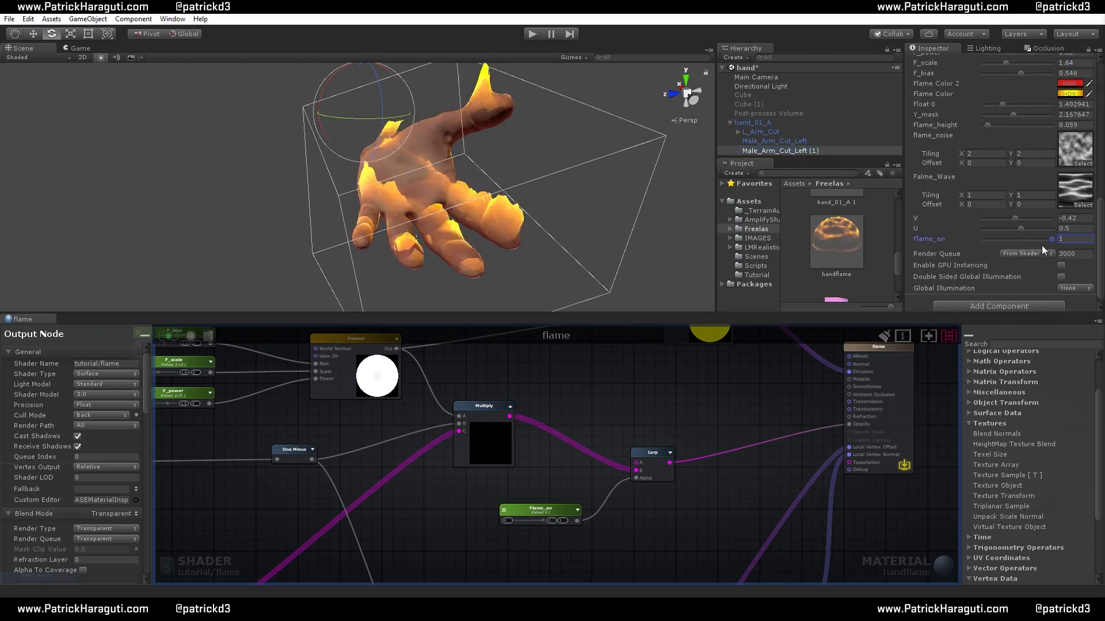
drag(1041, 243, 1011, 241)
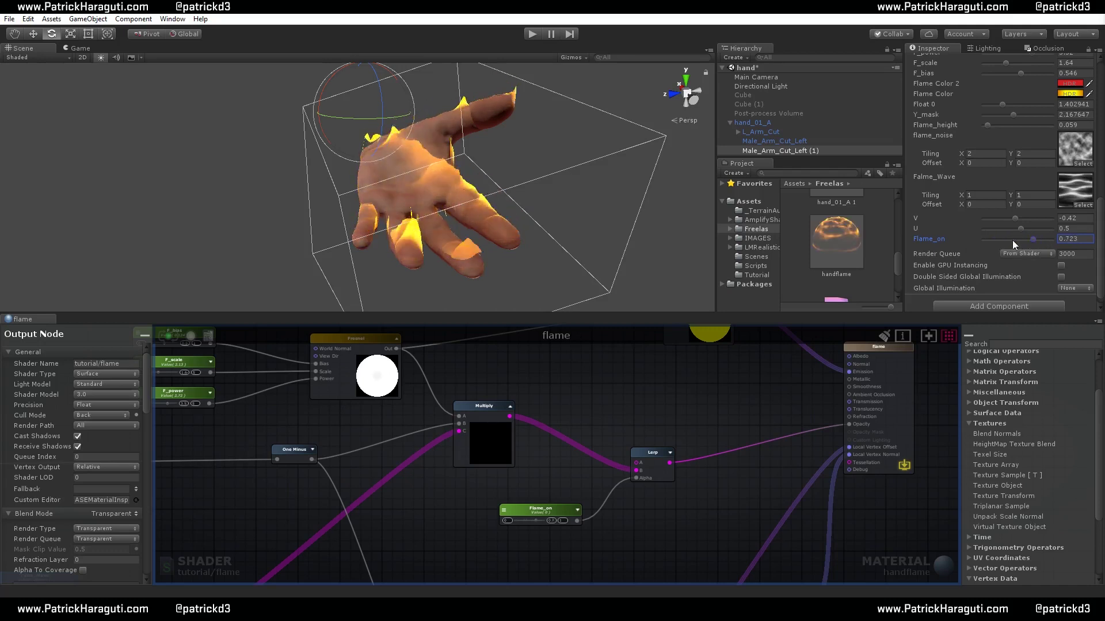
click(994, 241)
Reorder the output node's material properties, putting Flame_on first and Flame Color above Flame Color 2
key(f)
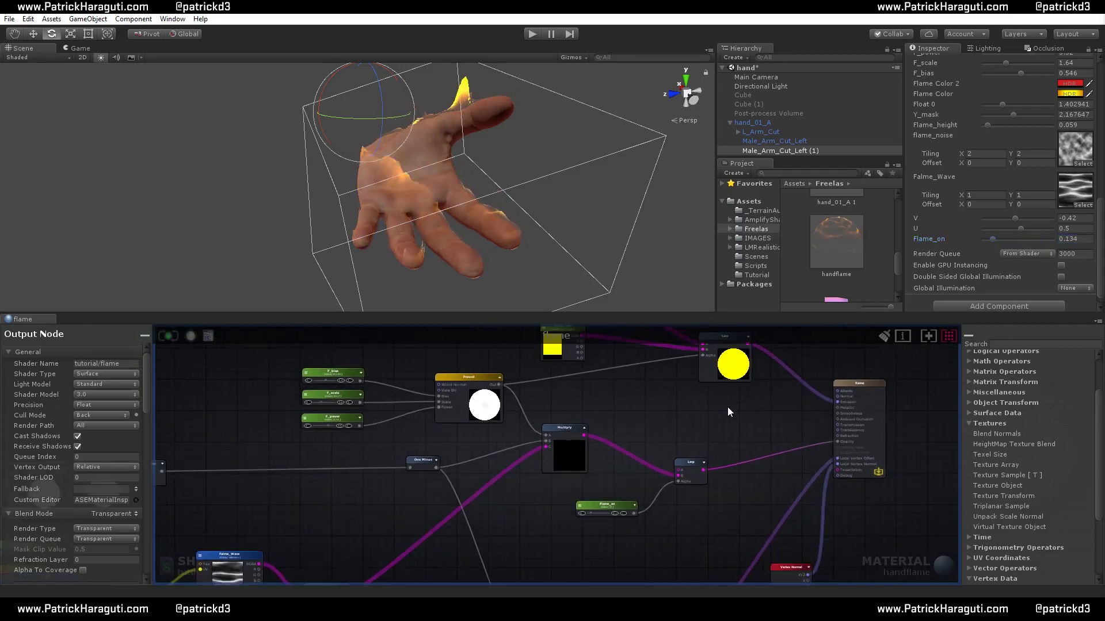
click(863, 385)
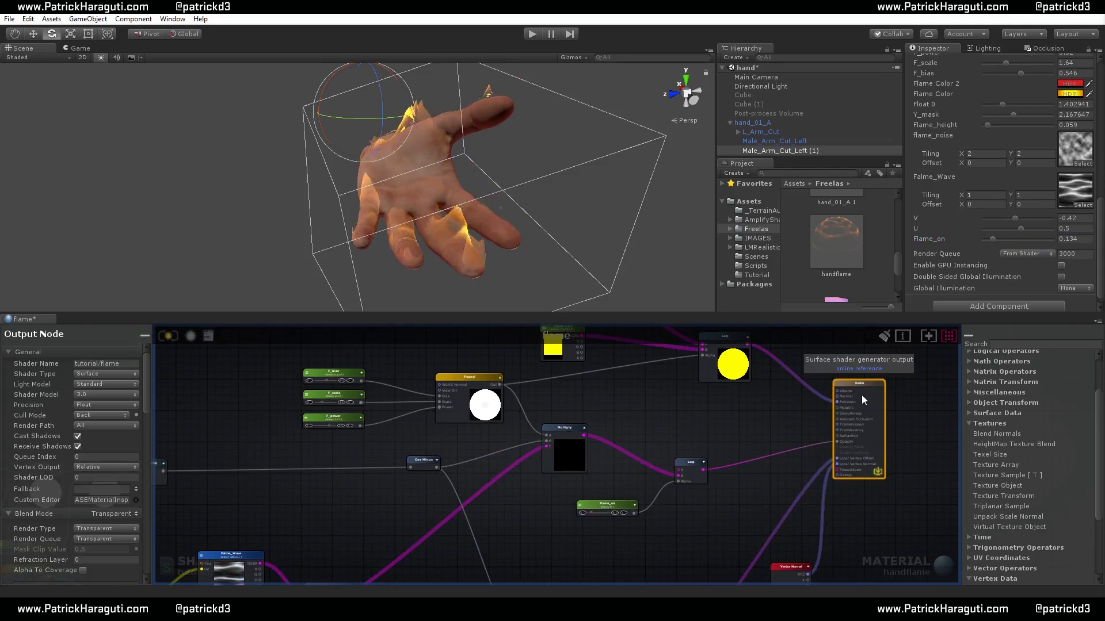
scroll(864, 393, up, 5)
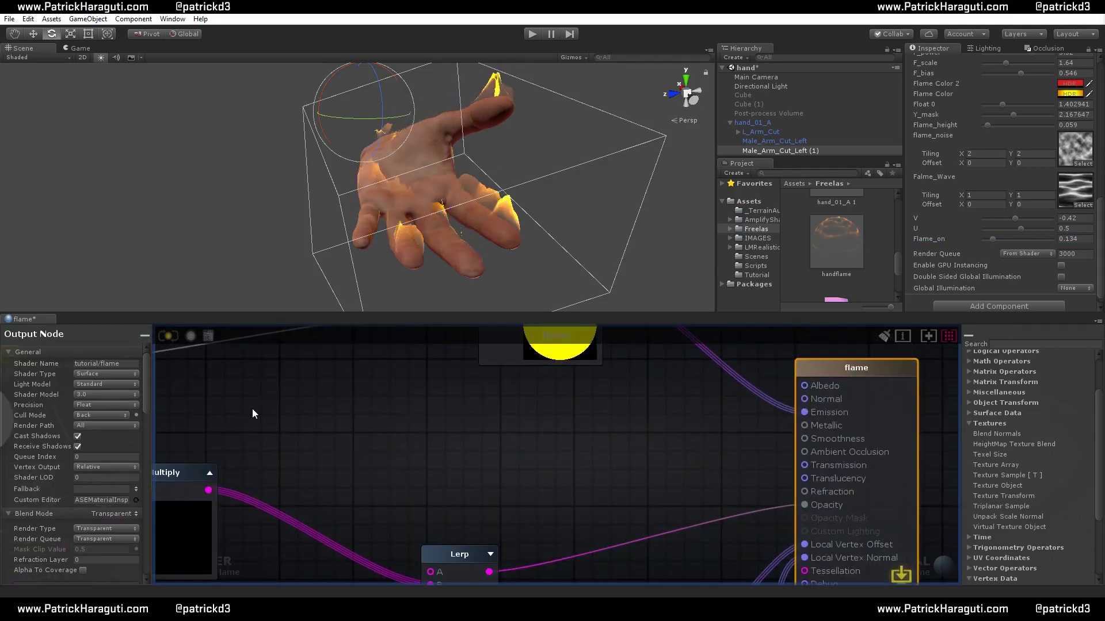
scroll(676, 410, down, 5)
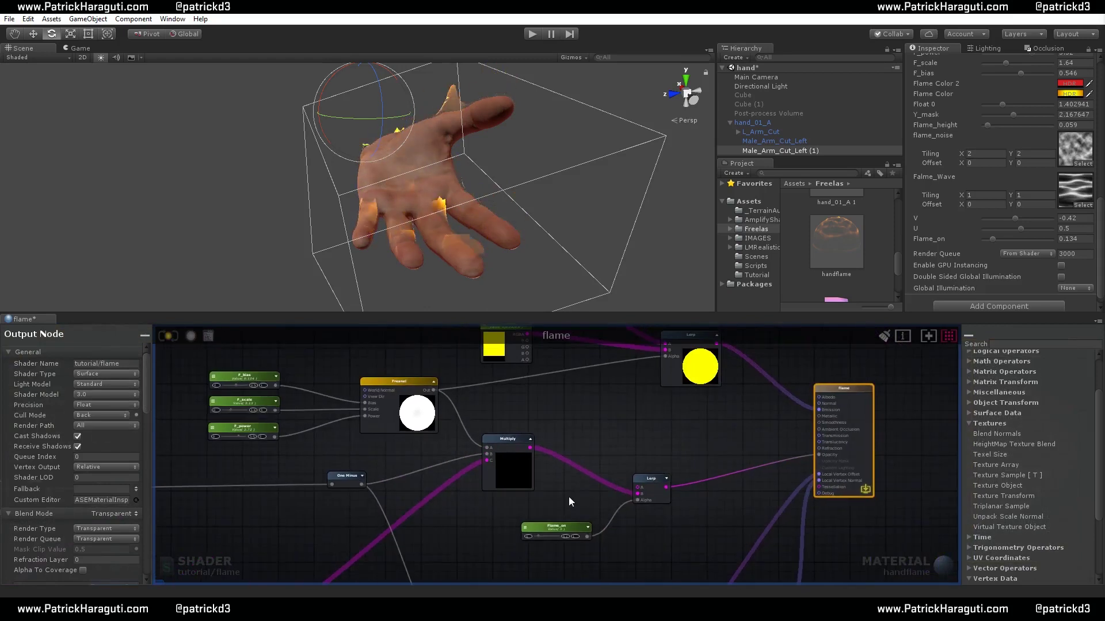
middle_drag(588, 467, 641, 433)
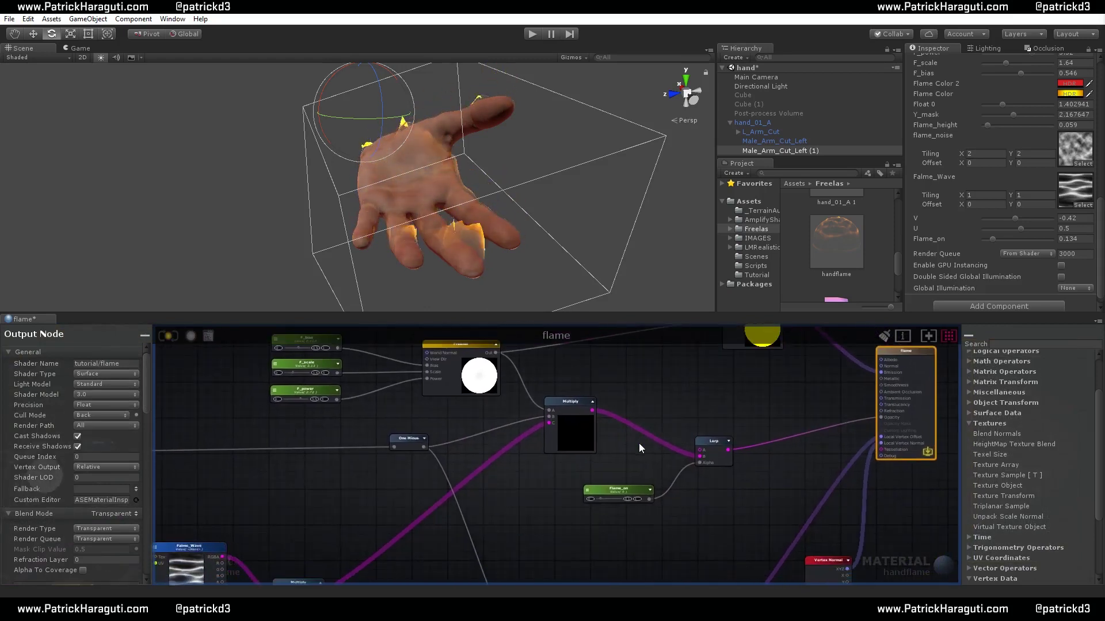
drag(146, 393, 144, 575)
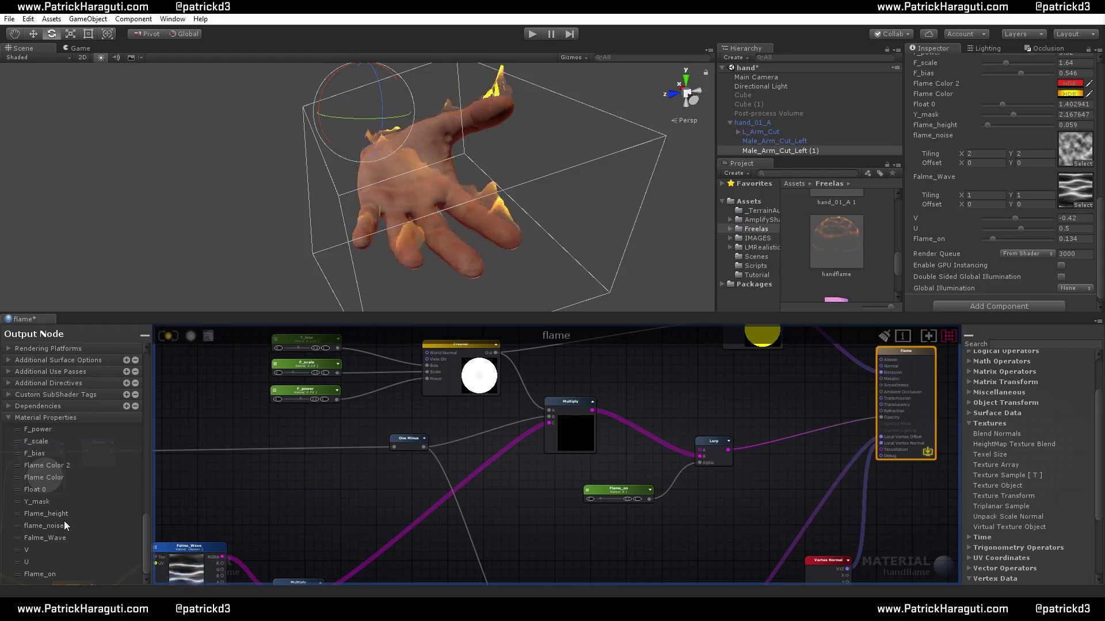
drag(145, 561, 144, 559)
scroll(144, 559, down, 1)
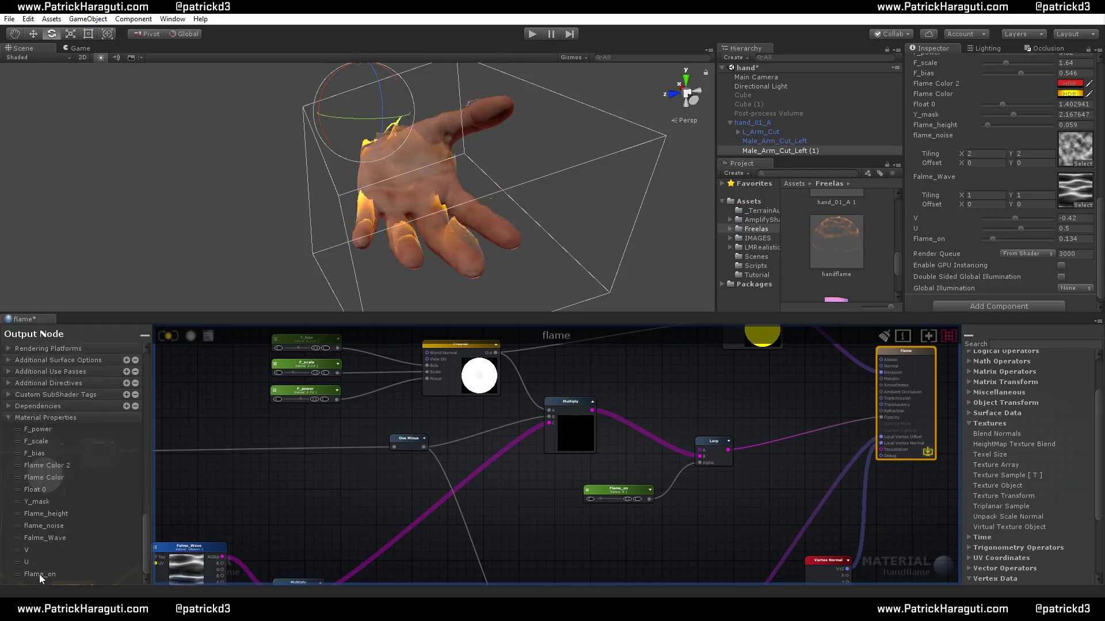
drag(40, 574, 63, 432)
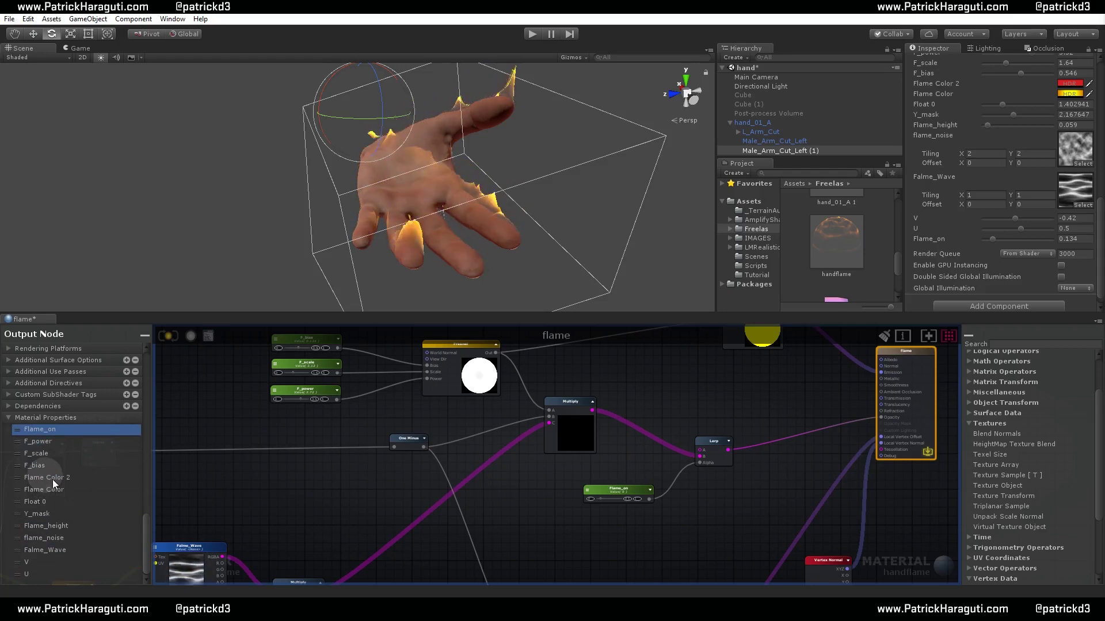
drag(52, 479, 63, 491)
Vary the handflame material's Float 0 value to check its effect, ending at 1.2, and locate its node in the graph
click(31, 504)
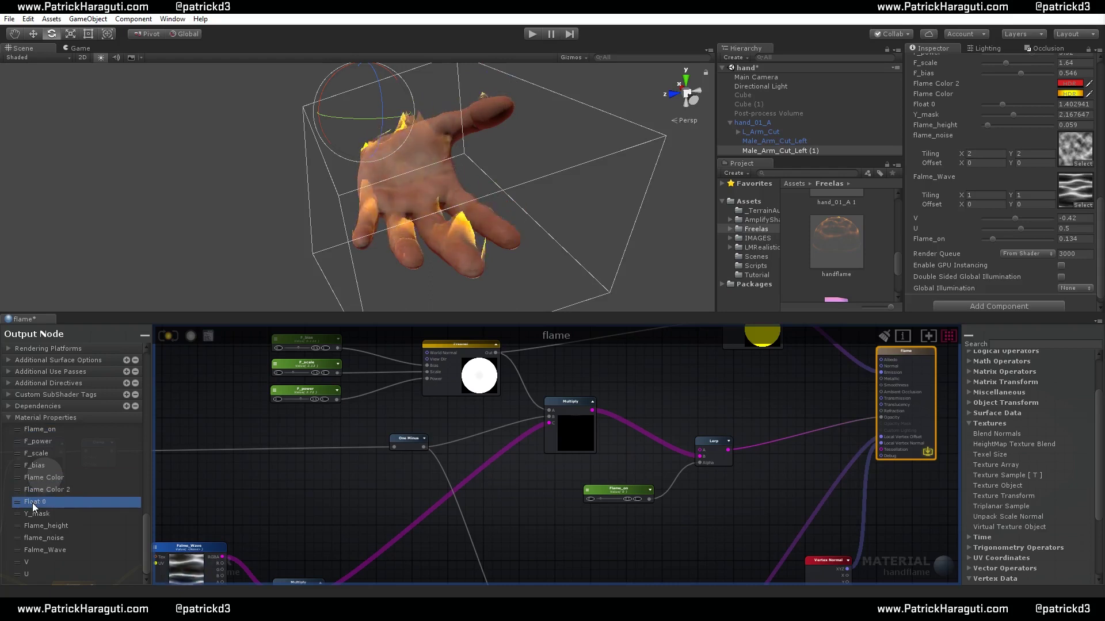
mouse_move(1004, 102)
mouse_down()
mouse_move(1035, 103)
mouse_move(986, 105)
mouse_move(1034, 106)
mouse_move(1023, 107)
mouse_up()
right_drag(557, 476, 782, 378)
right_drag(639, 481, 823, 465)
scroll(441, 446, up, 4)
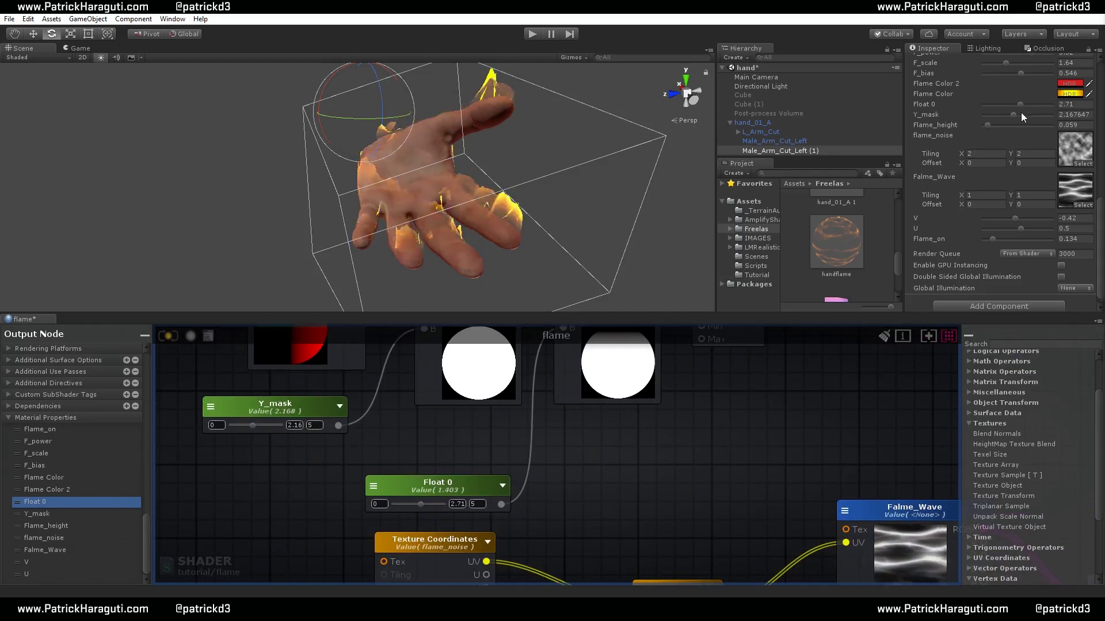
drag(1021, 105, 996, 113)
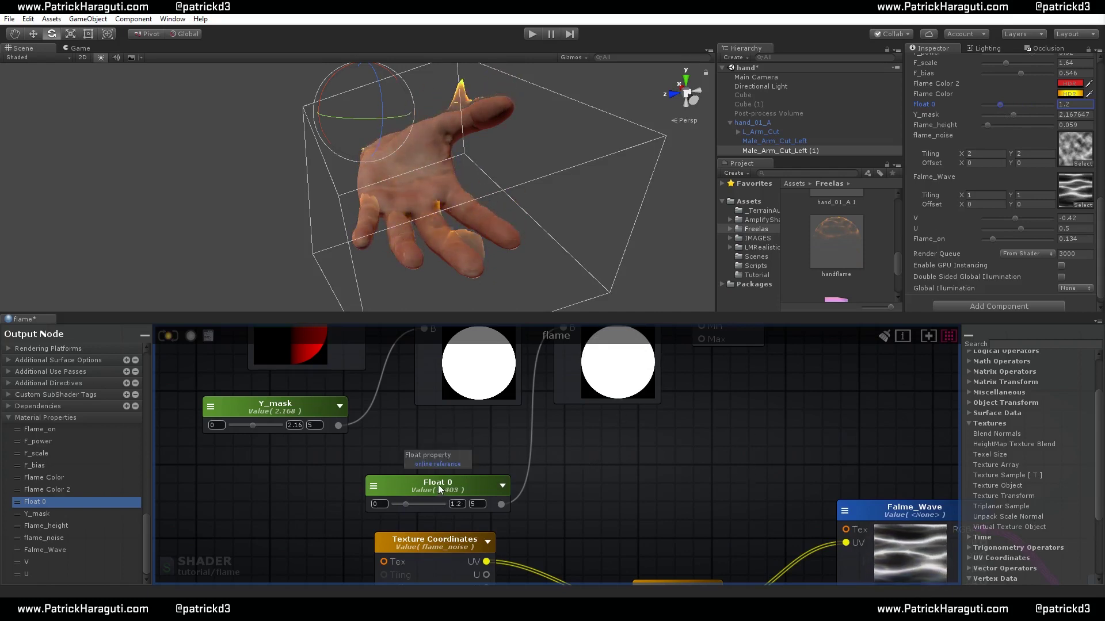
Rename the Float 0 property node to y_Mask_falloff and update the shader
scroll(144, 419, up, 10)
scroll(149, 399, up, 5)
click(479, 485)
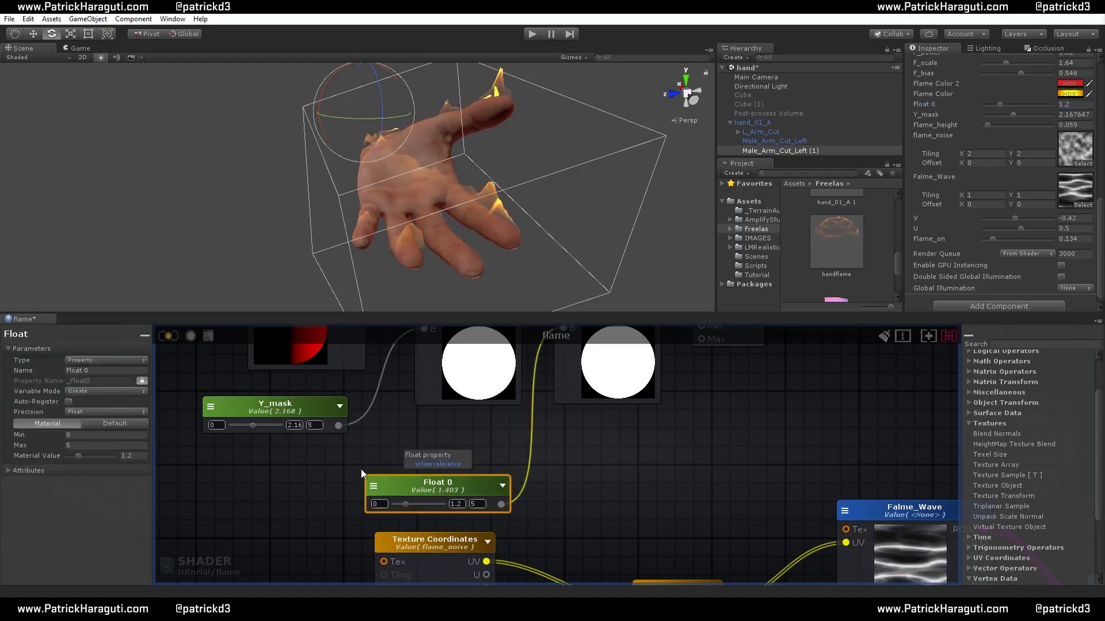
click(106, 371)
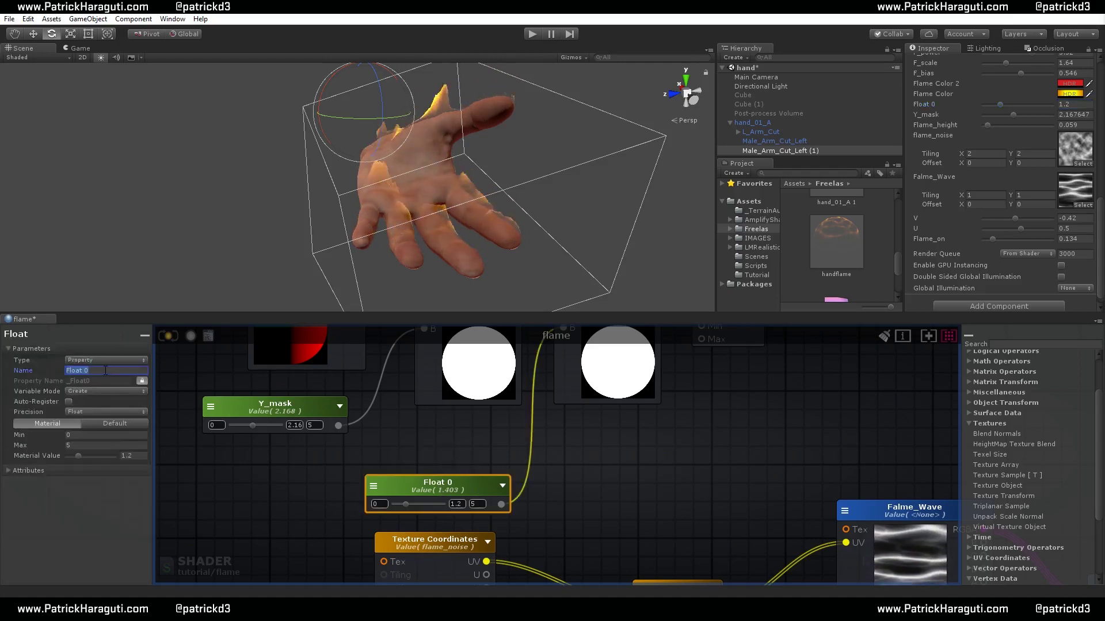
text(y_Ma)
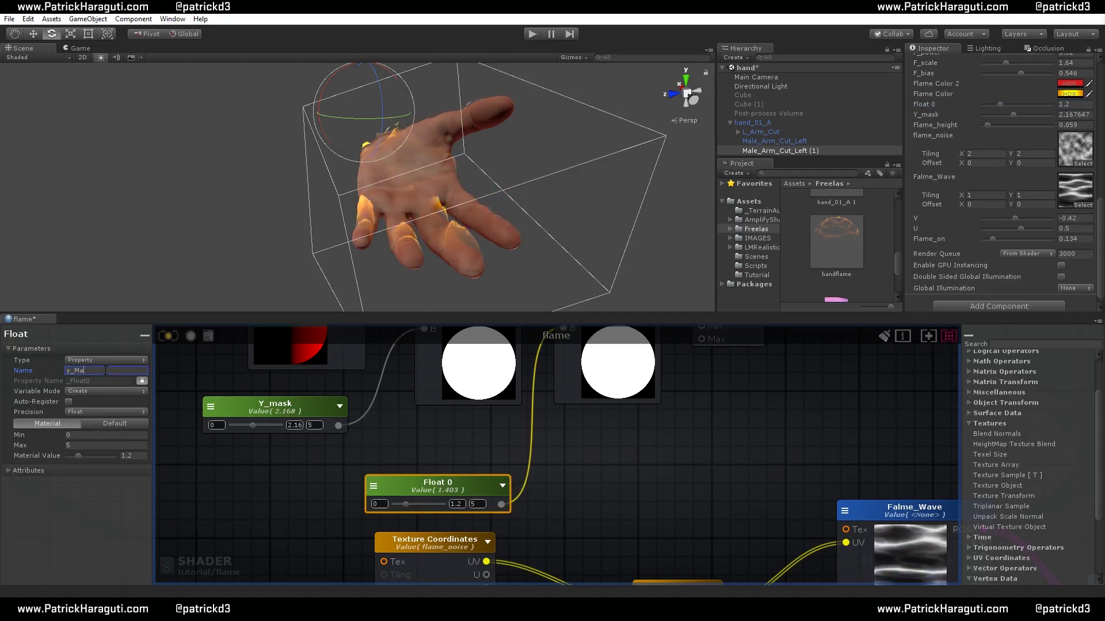
text(sk_fa)
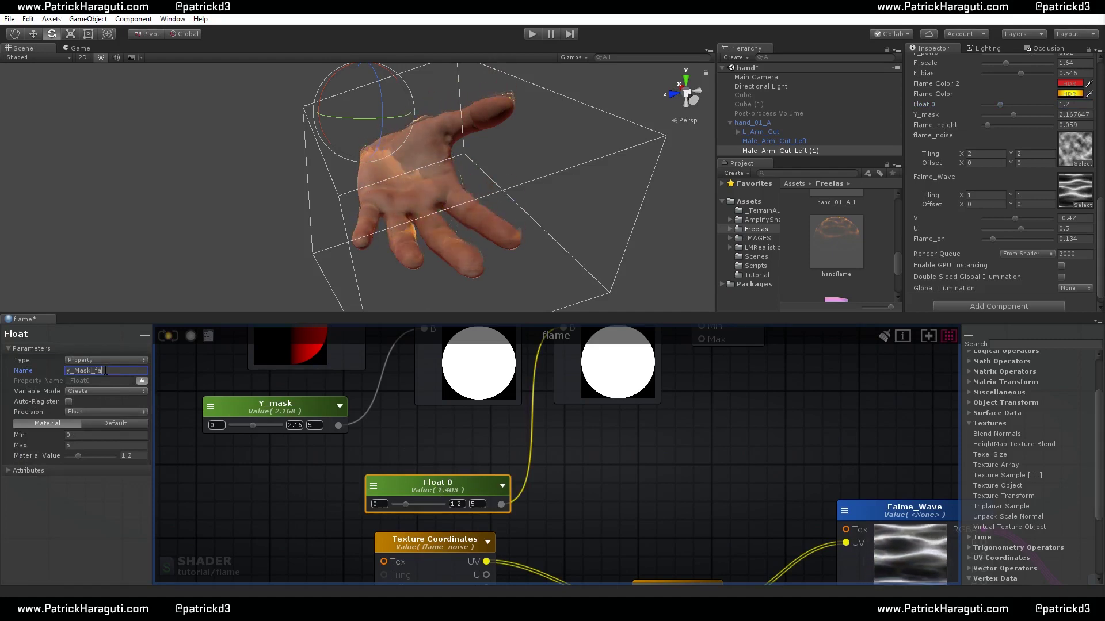
text(lloff)
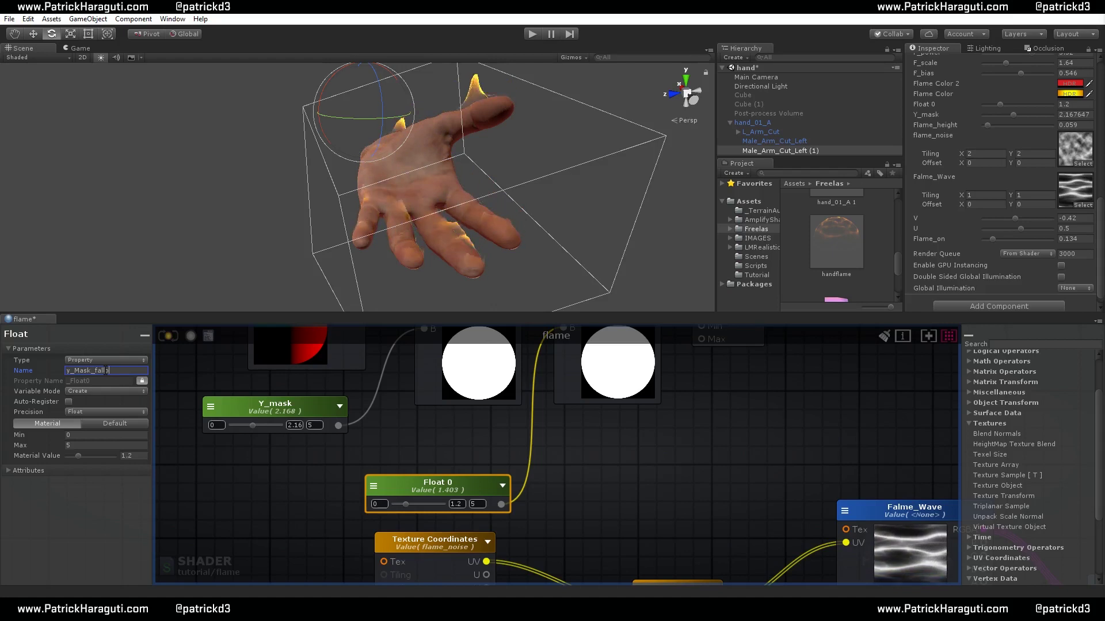
click(171, 335)
scroll(621, 477, down, 6)
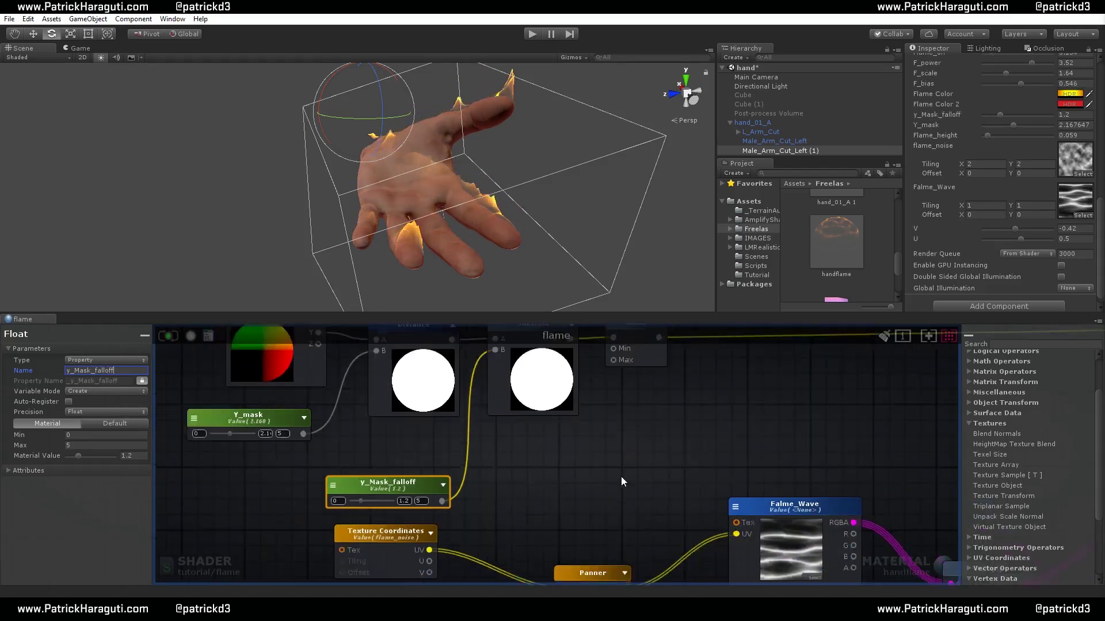
Look over the whole node graph, then select hand_01_A and examine the flames from the side and back of the hand
middle_drag(703, 483, 469, 458)
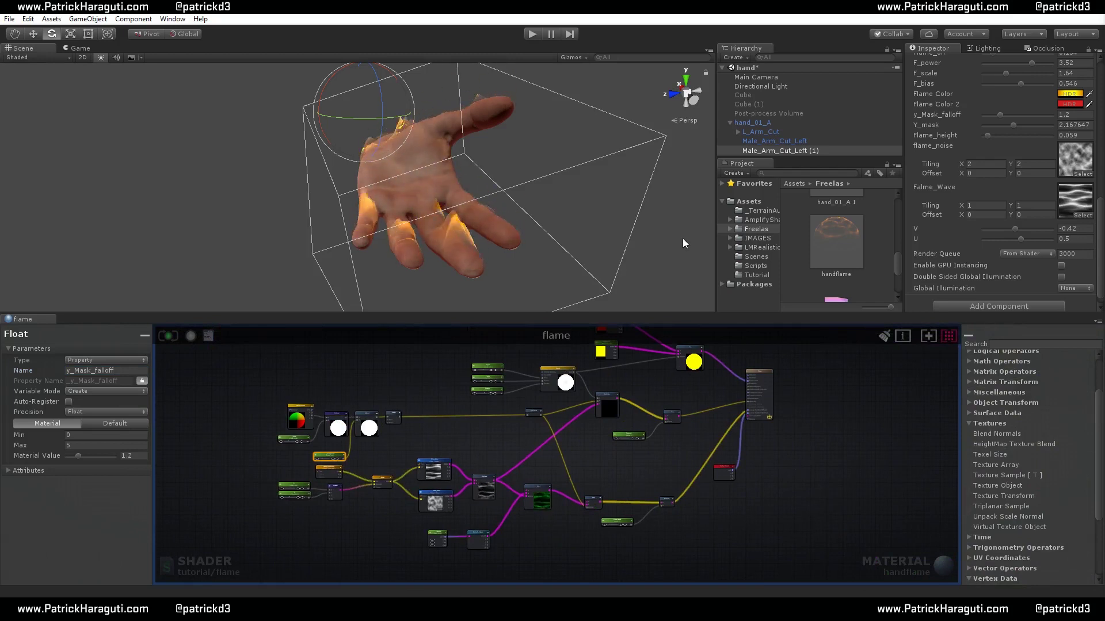
alt+drag(535, 221, 460, 173)
alt+drag(501, 75, 670, 131)
click(760, 123)
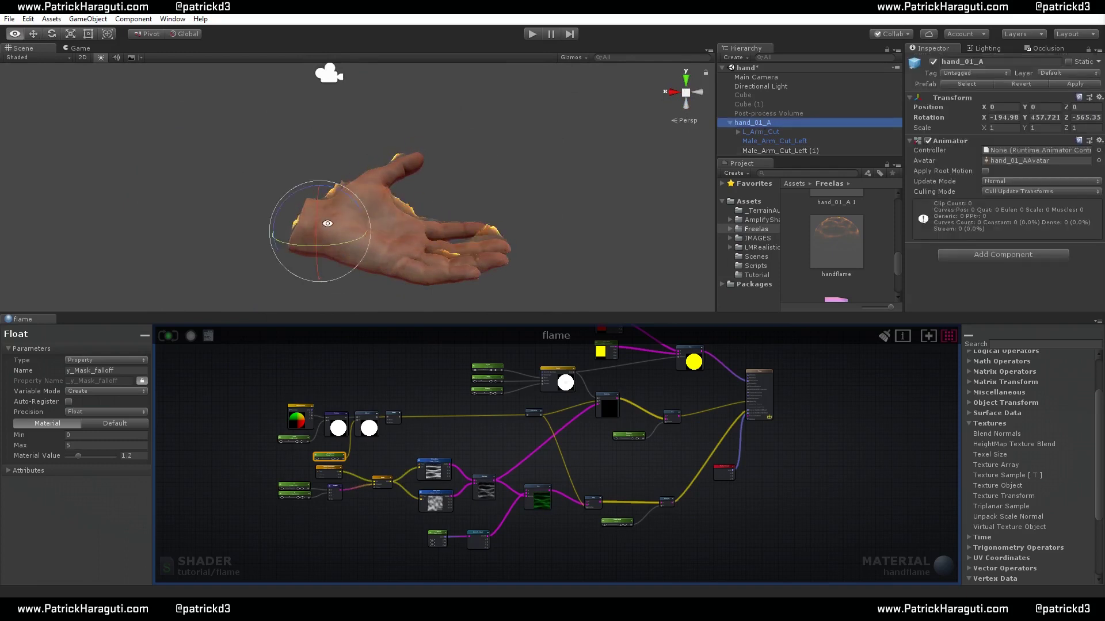
alt+drag(327, 224, 310, 258)
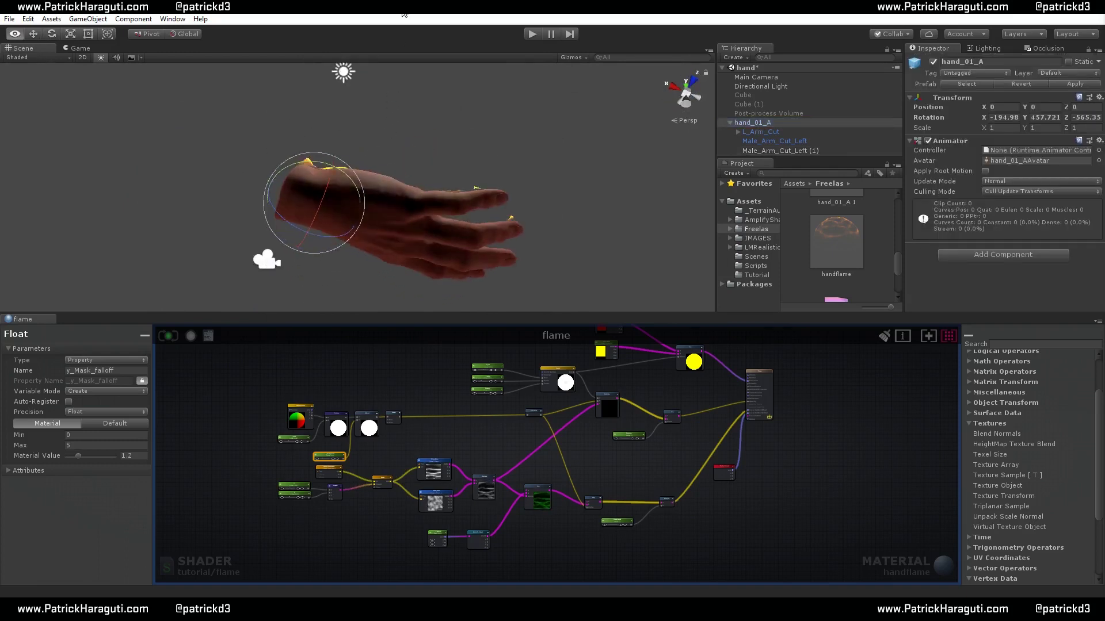